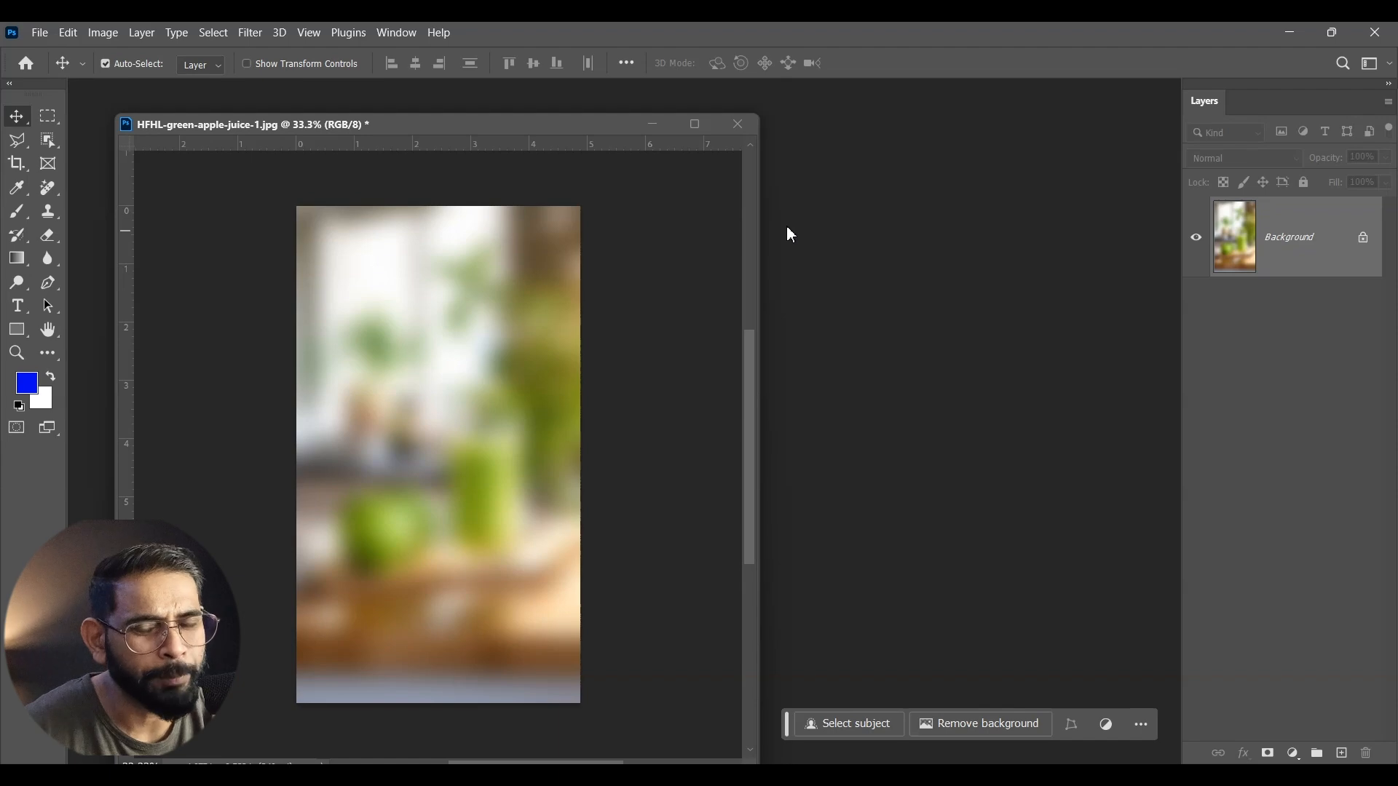
- Copy the strawberry image from fresh-strawberry-1000x1000.jpg into the blurred kitchen background document
{"action": "mouse_move", "coordinate": [521, 130]}
{"action": "left_mouse_down"}
{"action": "mouse_move", "coordinate": [483, 147]}
{"action": "mouse_move", "coordinate": [507, 107]}
{"action": "left_mouse_up"}
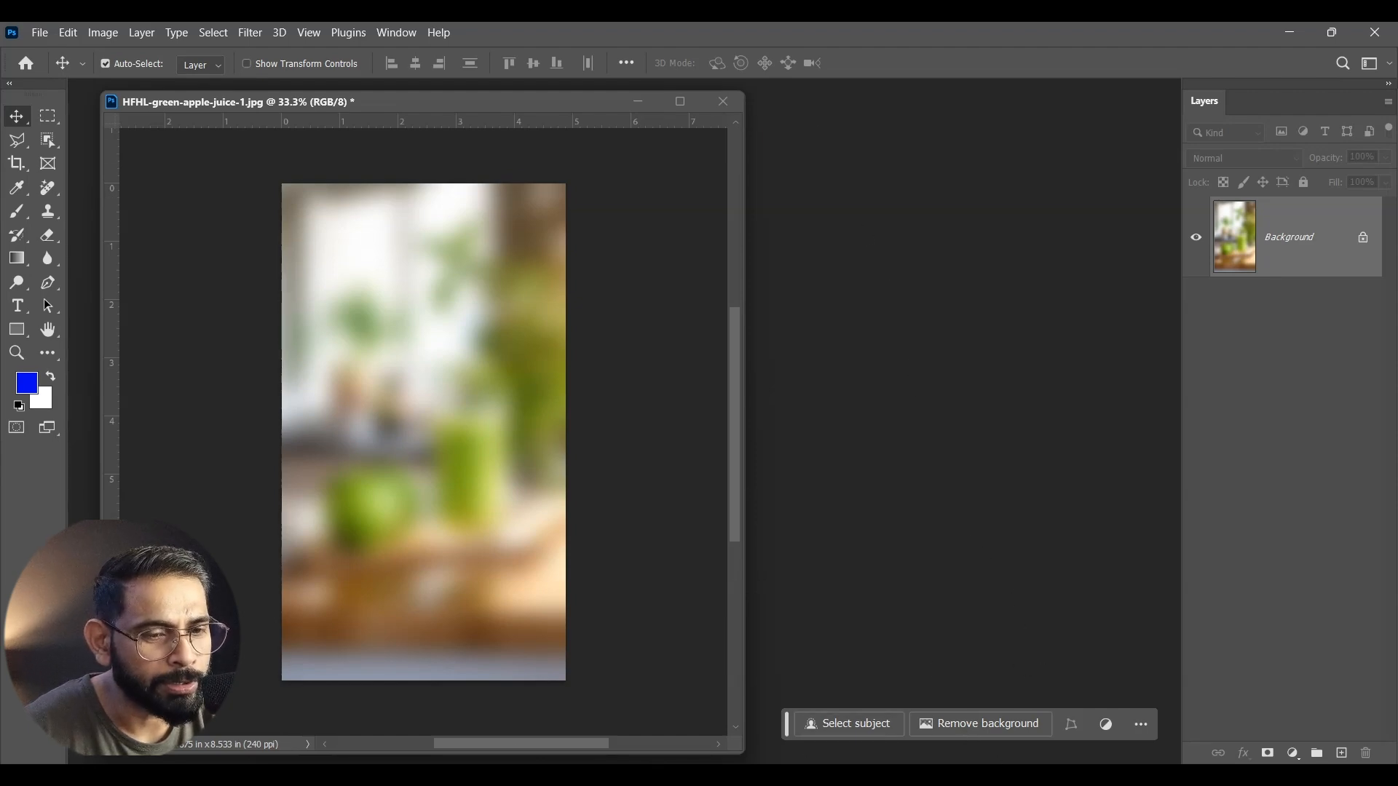
{"action": "left_click", "coordinate": [1213, 701]}
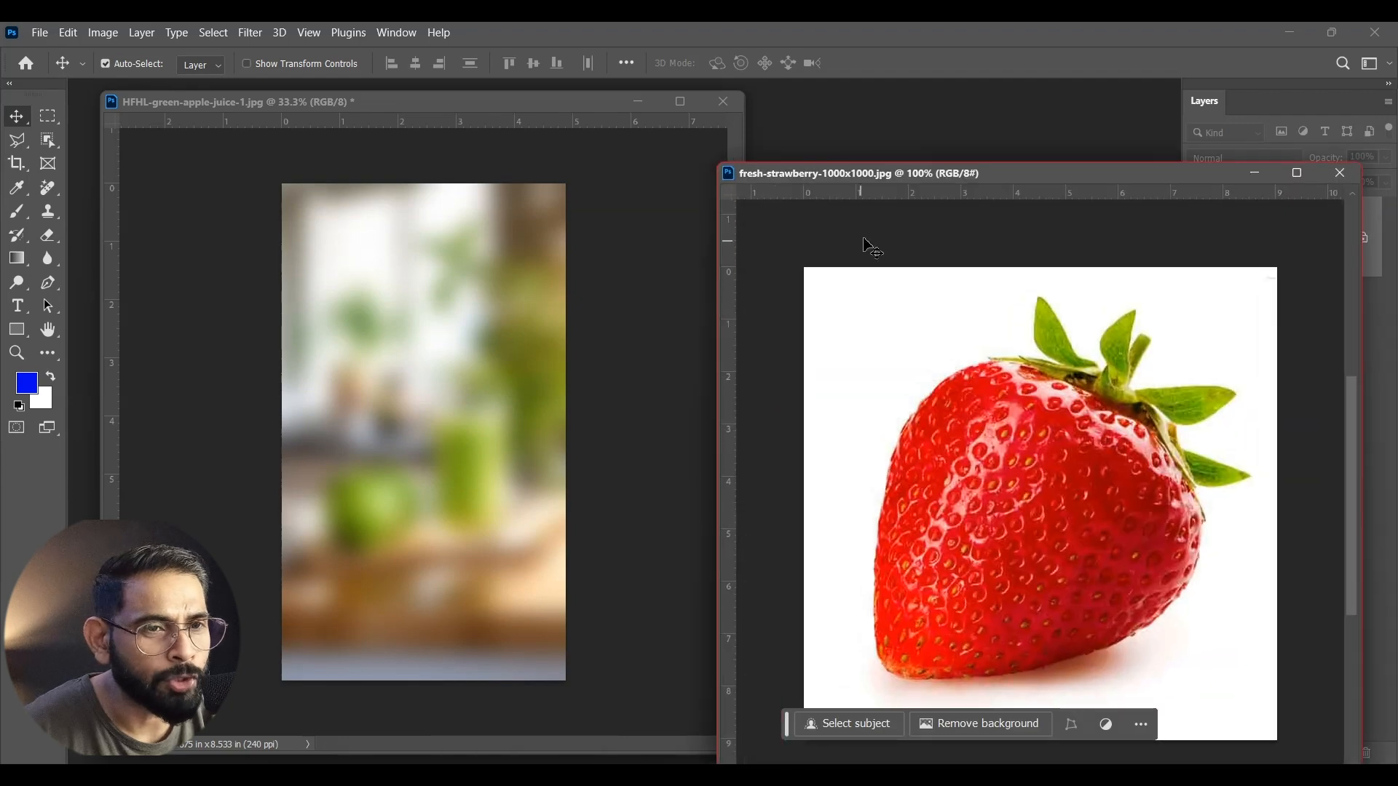
{"action": "left_click_drag", "start_coordinate": [932, 176], "coordinate": [954, 137]}
{"action": "left_click_drag", "start_coordinate": [1077, 484], "coordinate": [468, 407]}
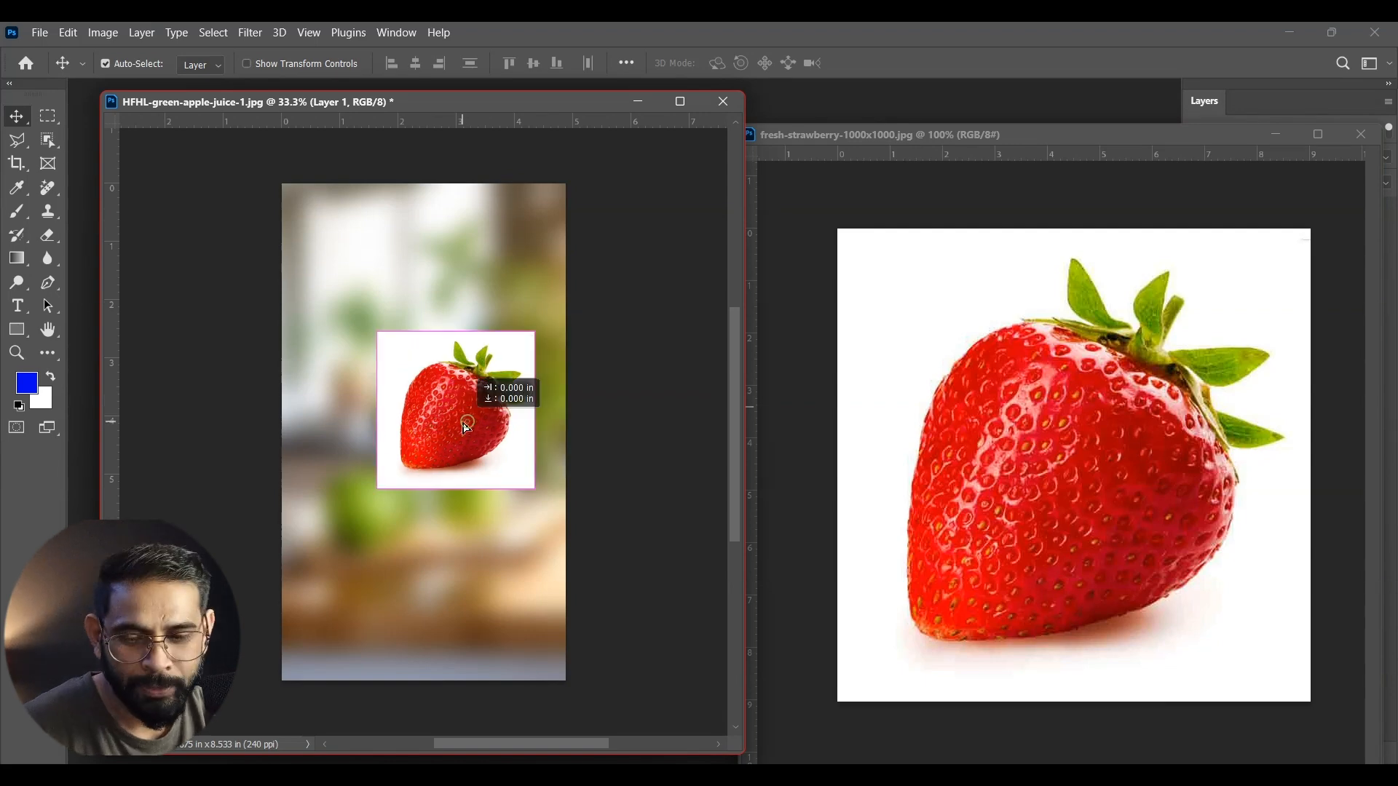
- Enlarge the strawberry image, rotate it so the fruit stands upright with its leaves on top, and centre it on the background
{"action": "key", "text": "ctrl+t"}
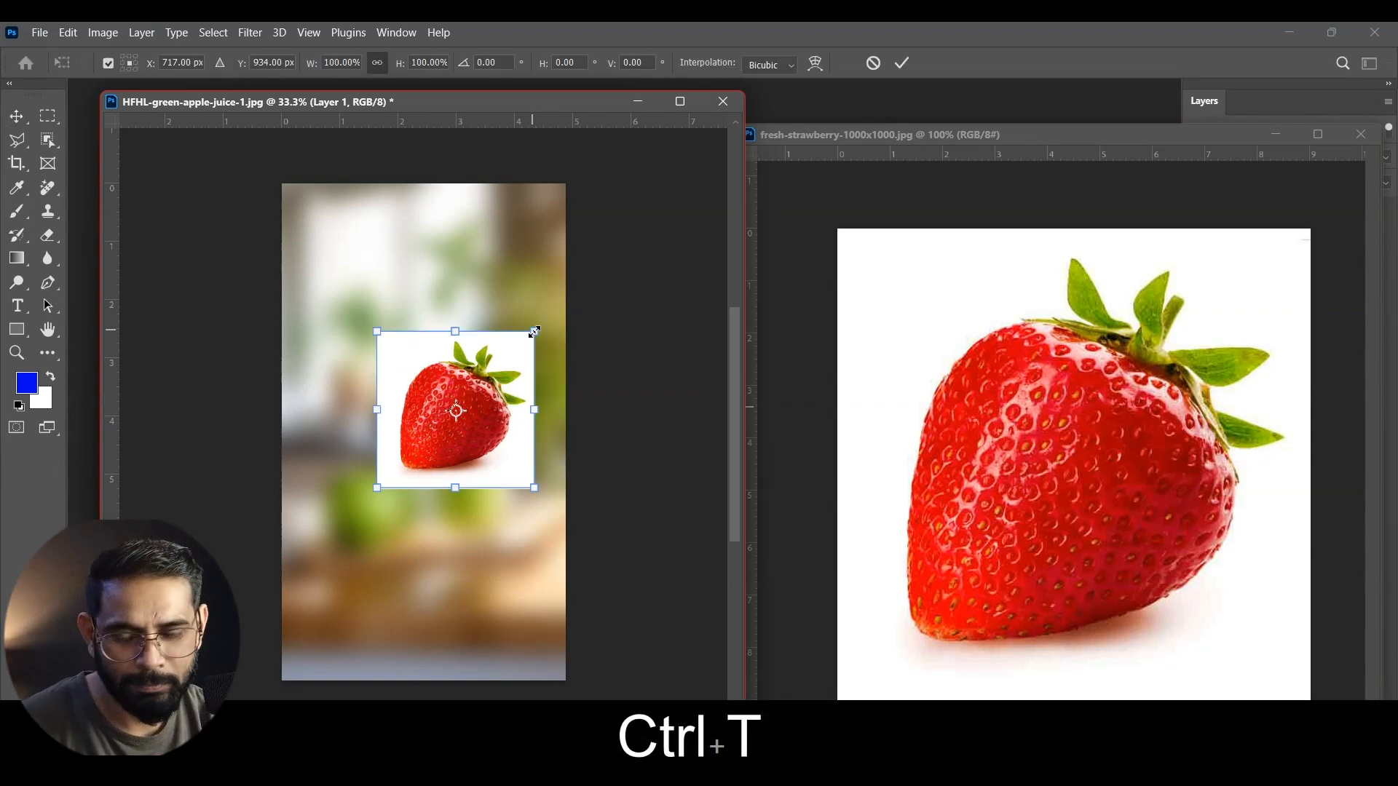
{"action": "key", "text": "shift"}
{"action": "left_click_drag", "start_coordinate": [534, 331], "coordinate": [496, 374]}
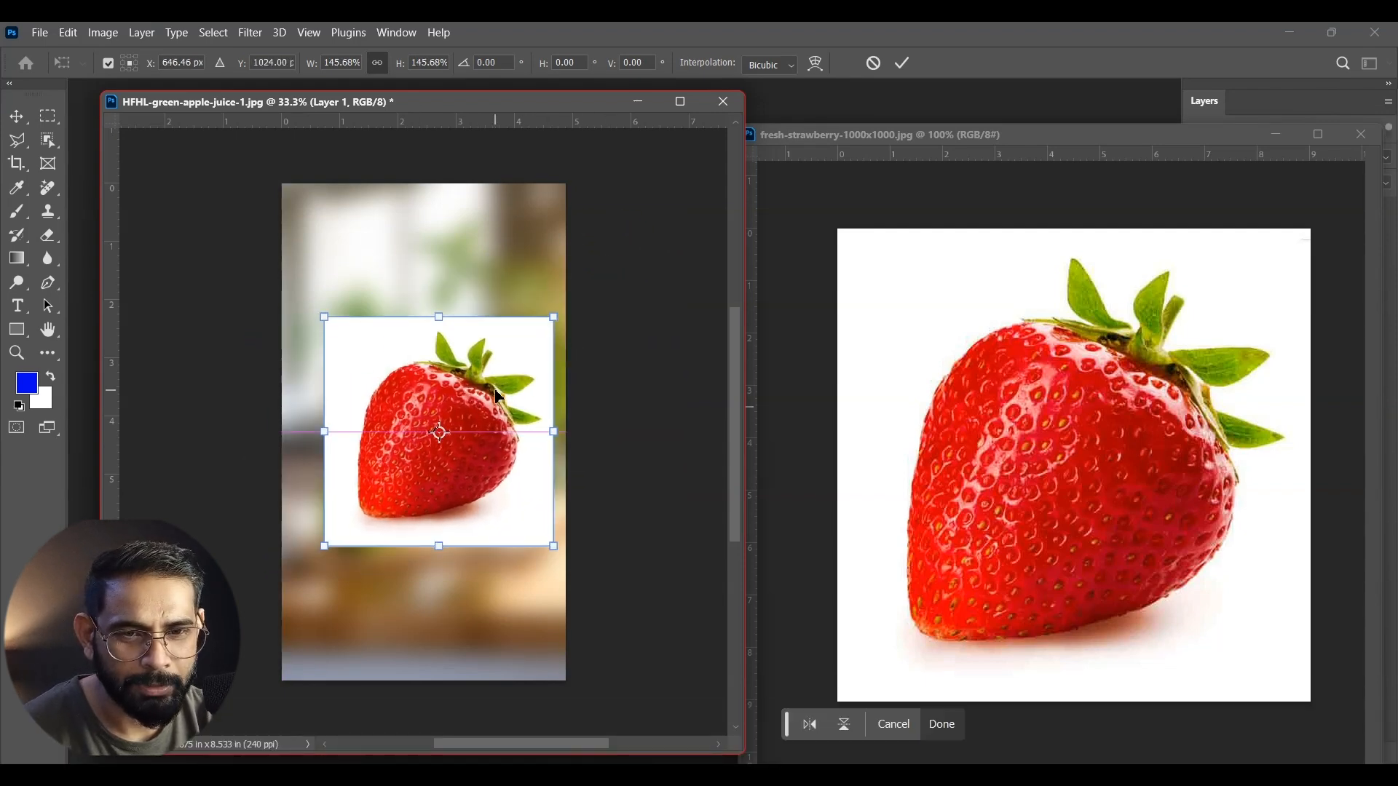
{"action": "left_click_drag", "start_coordinate": [580, 312], "coordinate": [458, 184]}
{"action": "left_click_drag", "start_coordinate": [458, 362], "coordinate": [453, 385]}
{"action": "key", "text": "Return"}
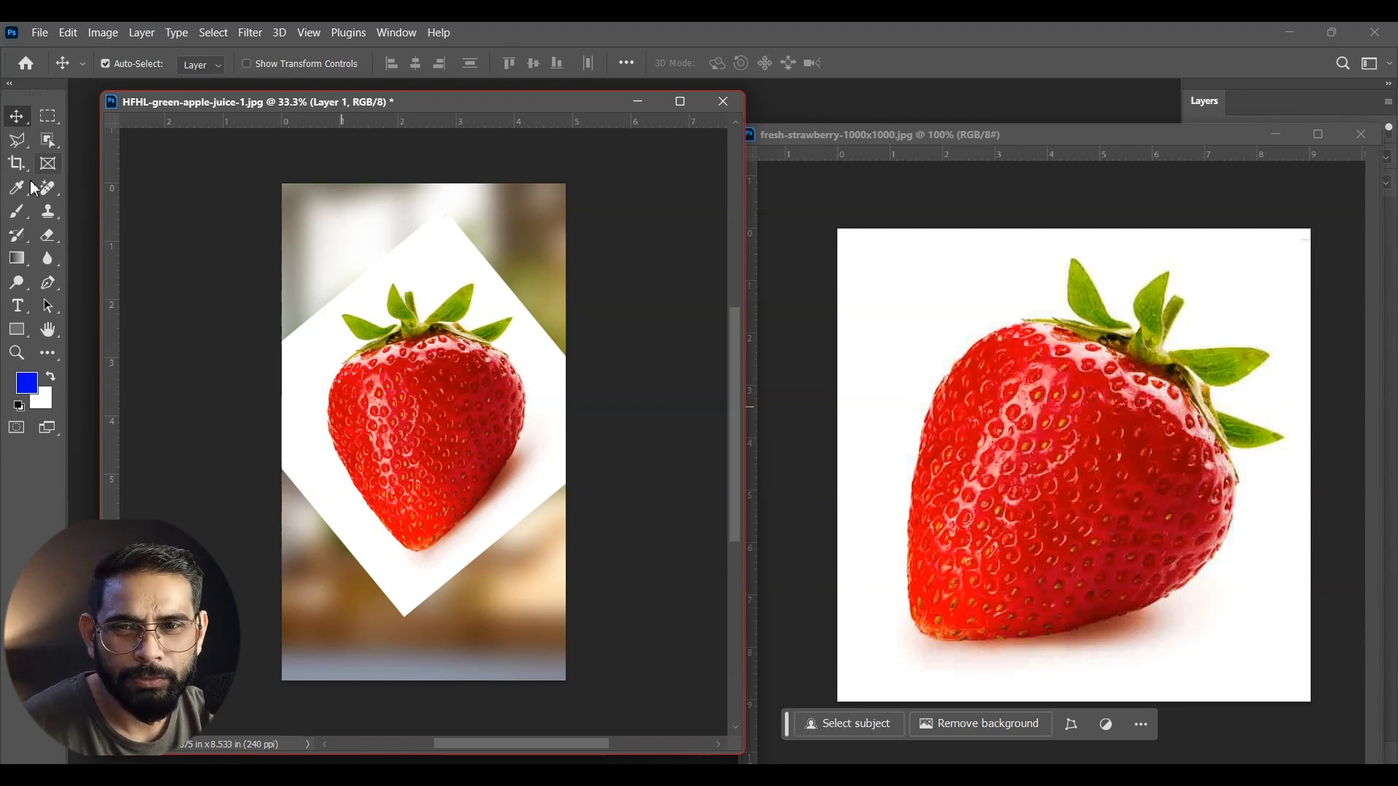
- Select the strawberry with the Object Selection Tool, invert the selection and cut away the white surroundings
{"action": "left_click", "coordinate": [48, 140]}
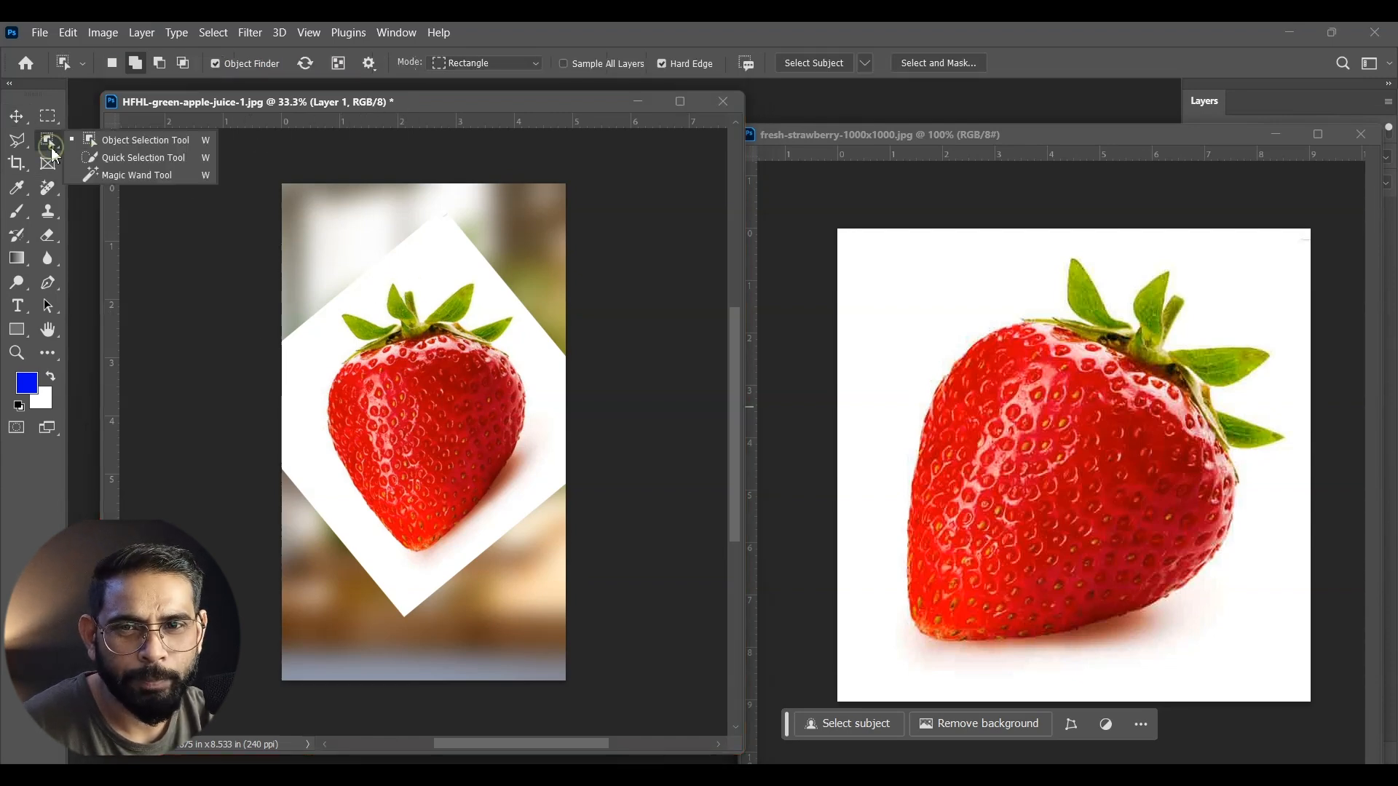
{"action": "left_click", "coordinate": [173, 144]}
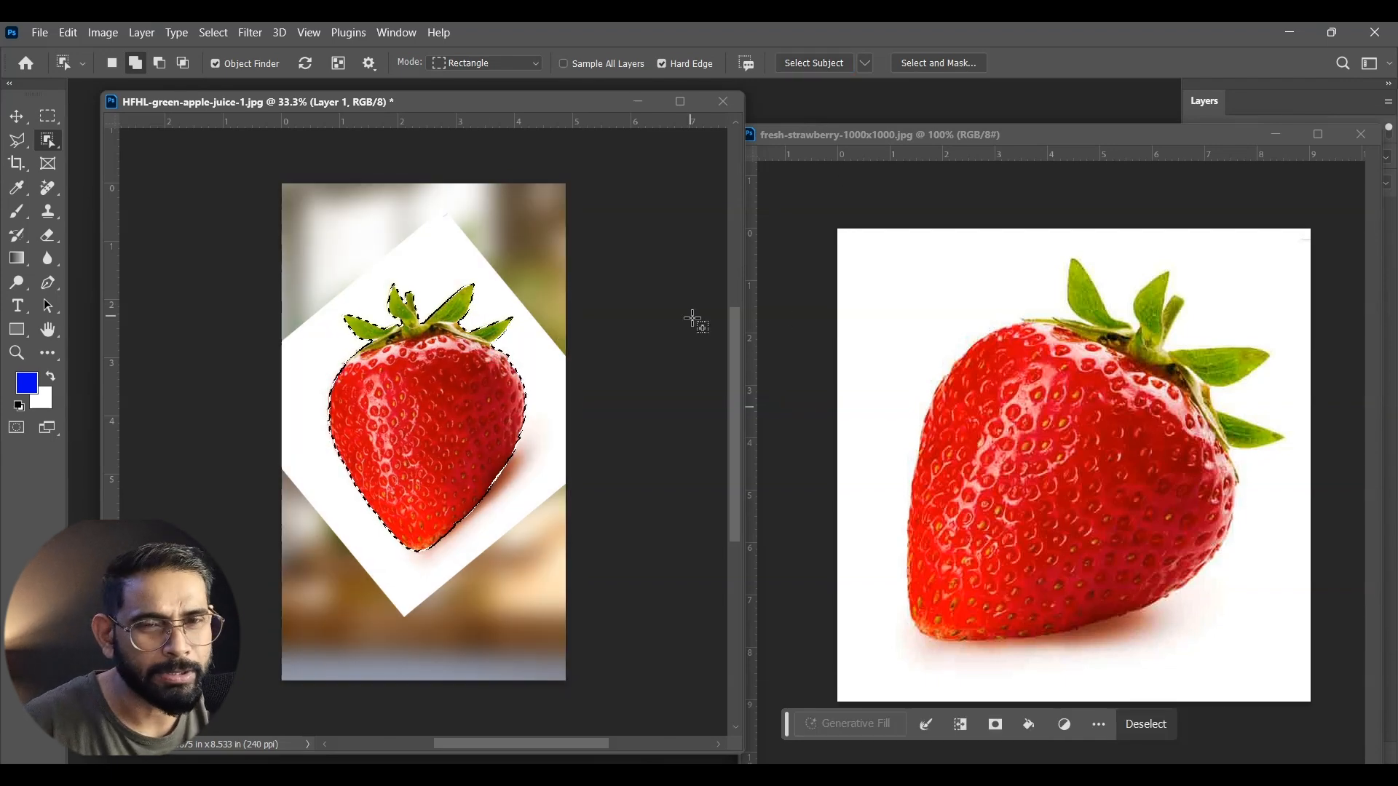
{"action": "key", "text": "ctrl+shift+i"}
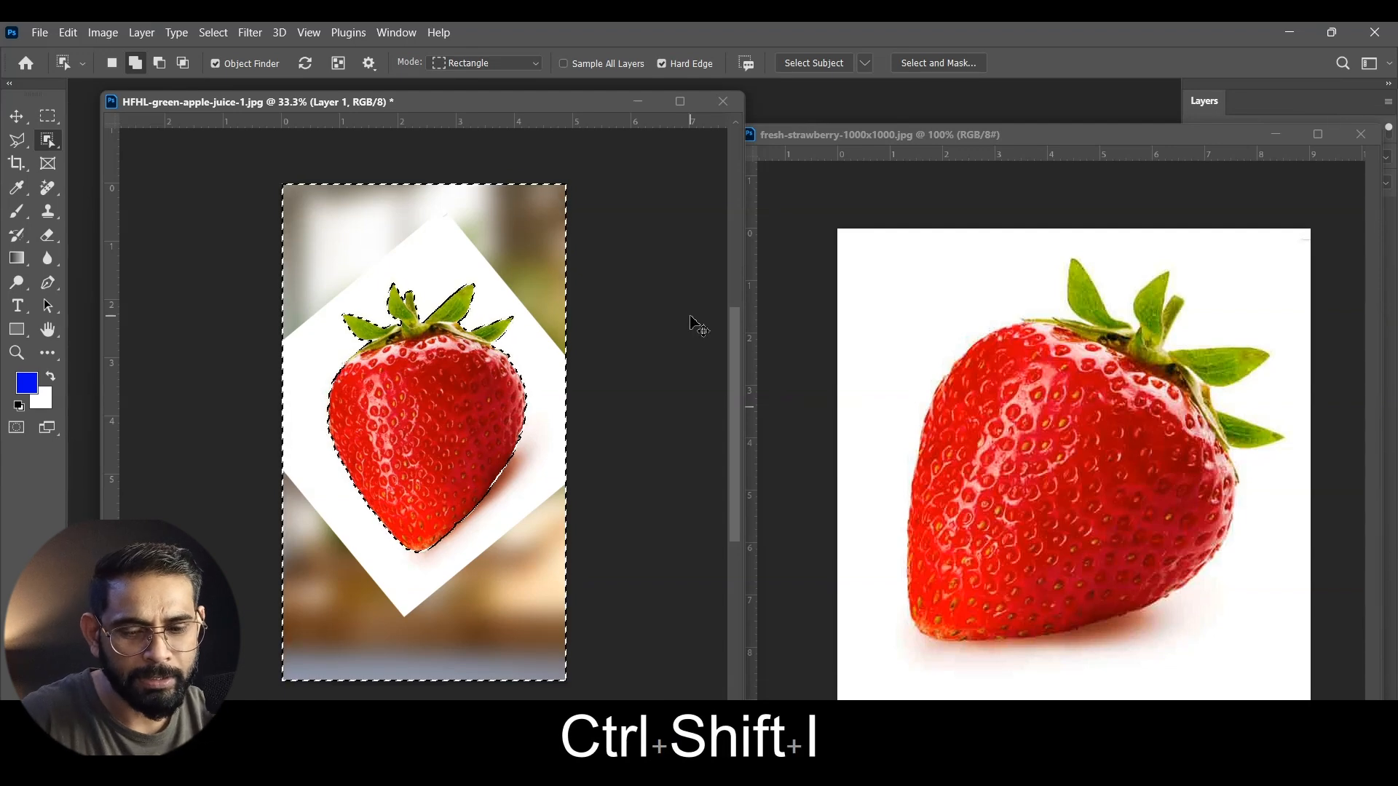
{"action": "key", "text": "ctrl+x"}
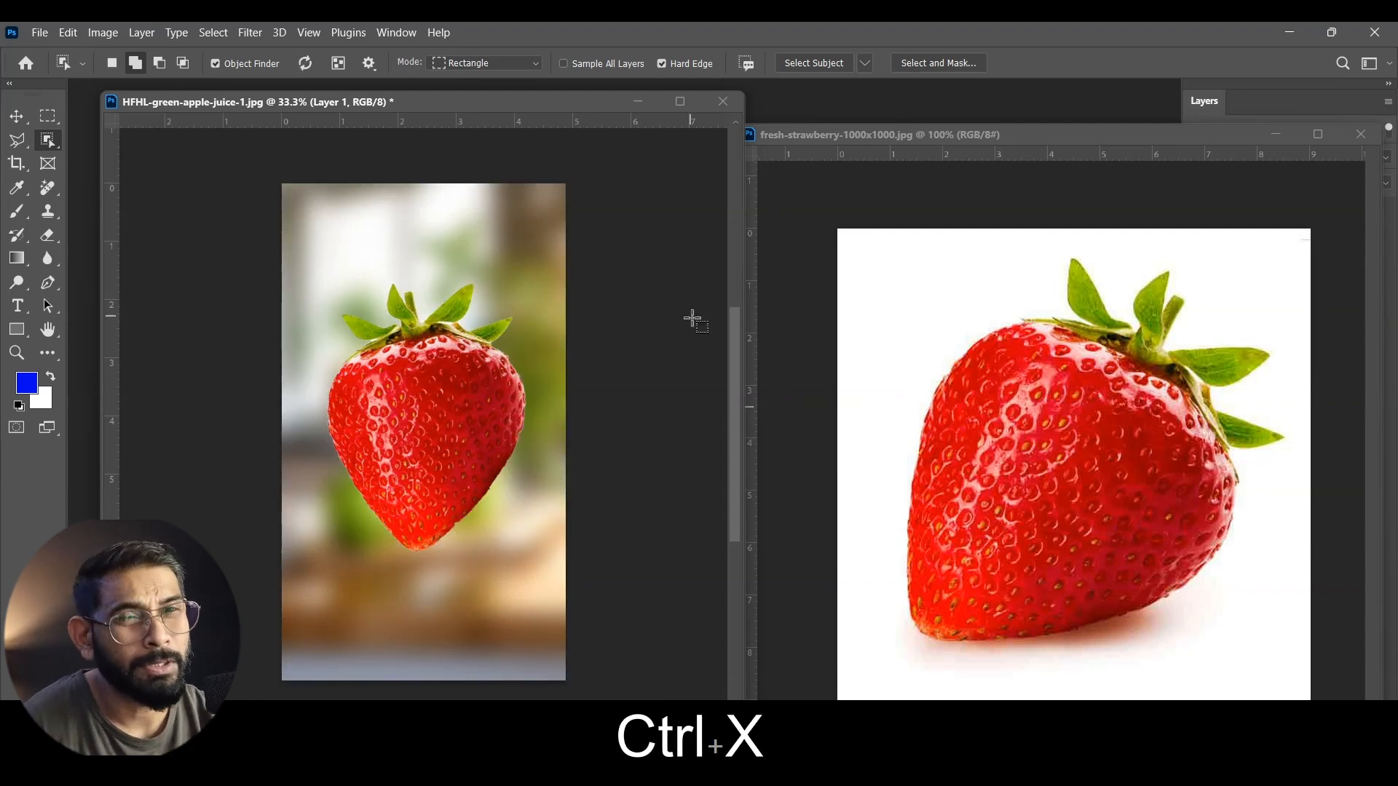
{"action": "left_click", "coordinate": [16, 115]}
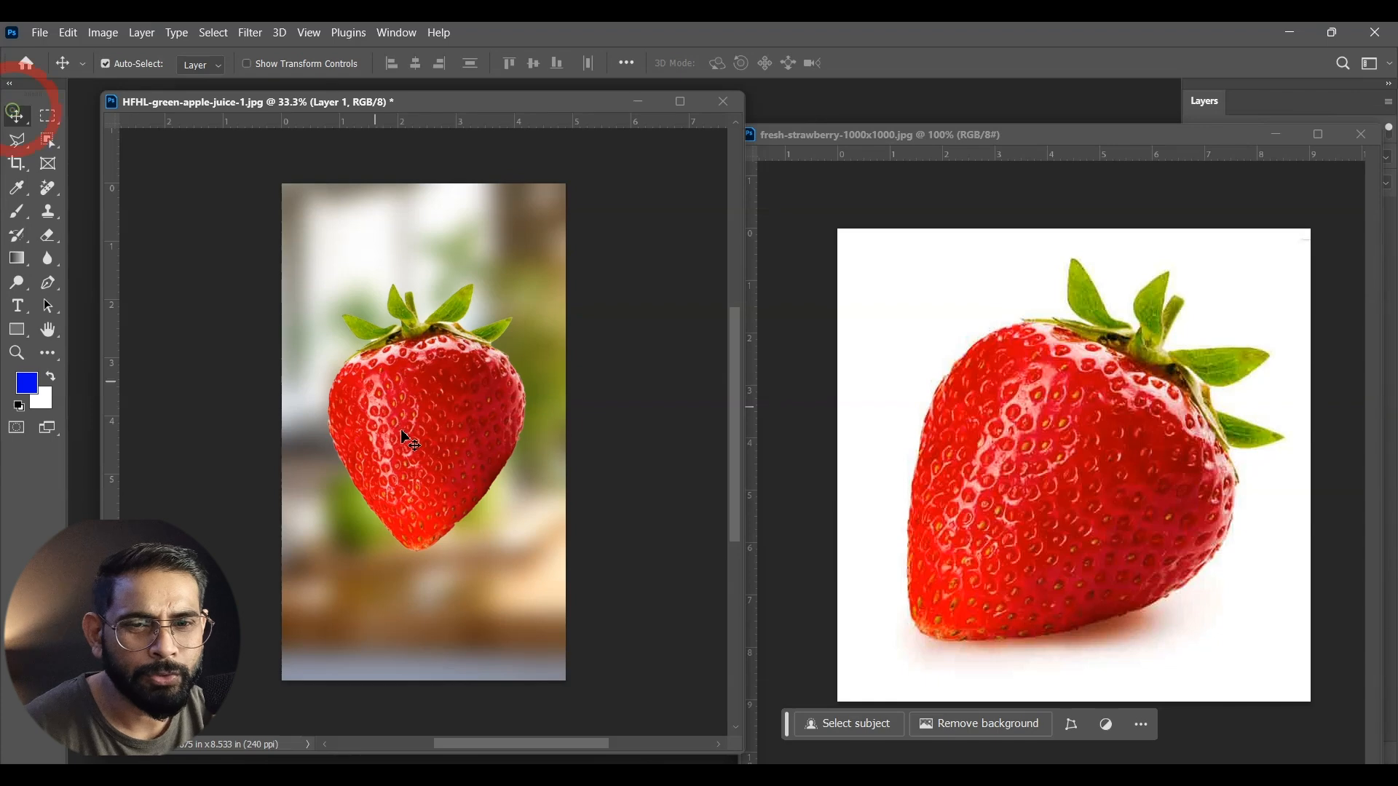
- Close the source strawberry document, leaving the cut-out strawberry in the composite
{"action": "key", "text": "ctrl+t"}
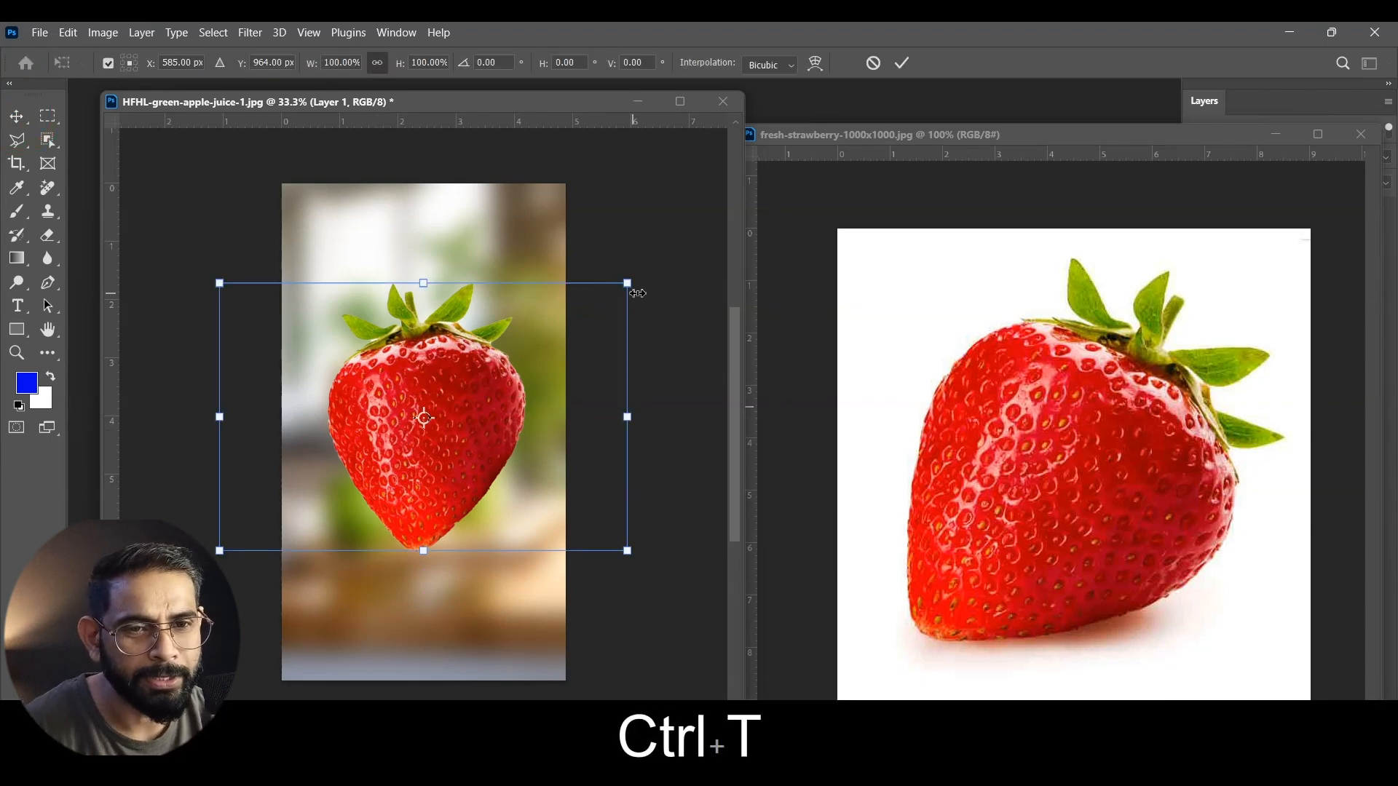
{"action": "key", "text": "ctrl+z"}
{"action": "left_click", "coordinate": [1057, 391]}
{"action": "left_click", "coordinate": [1371, 132]}
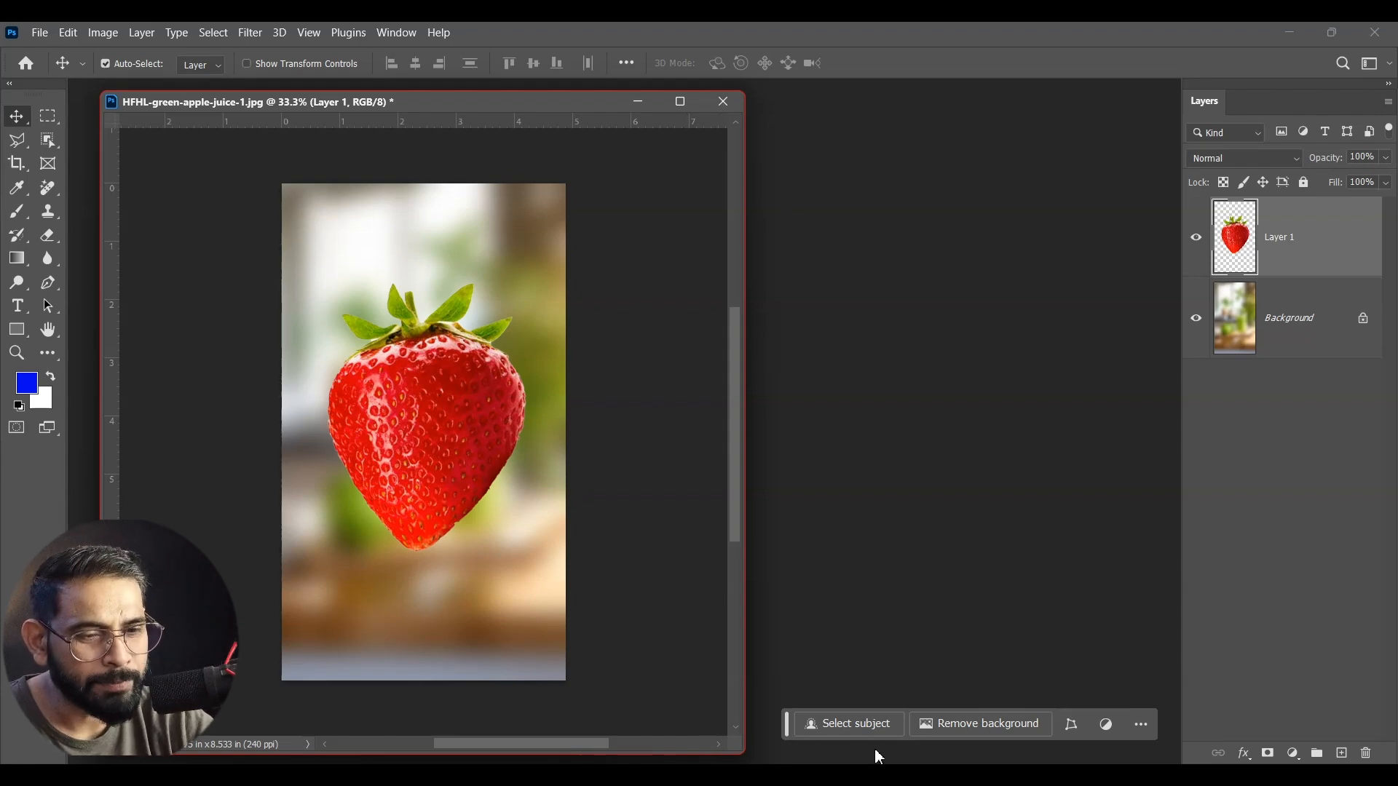
- Copy the water splash from its PNG document into the strawberry composite and close the PNG without saving changes
{"action": "mouse_move", "coordinate": [998, 775]}
{"action": "left_click", "coordinate": [1146, 688]}
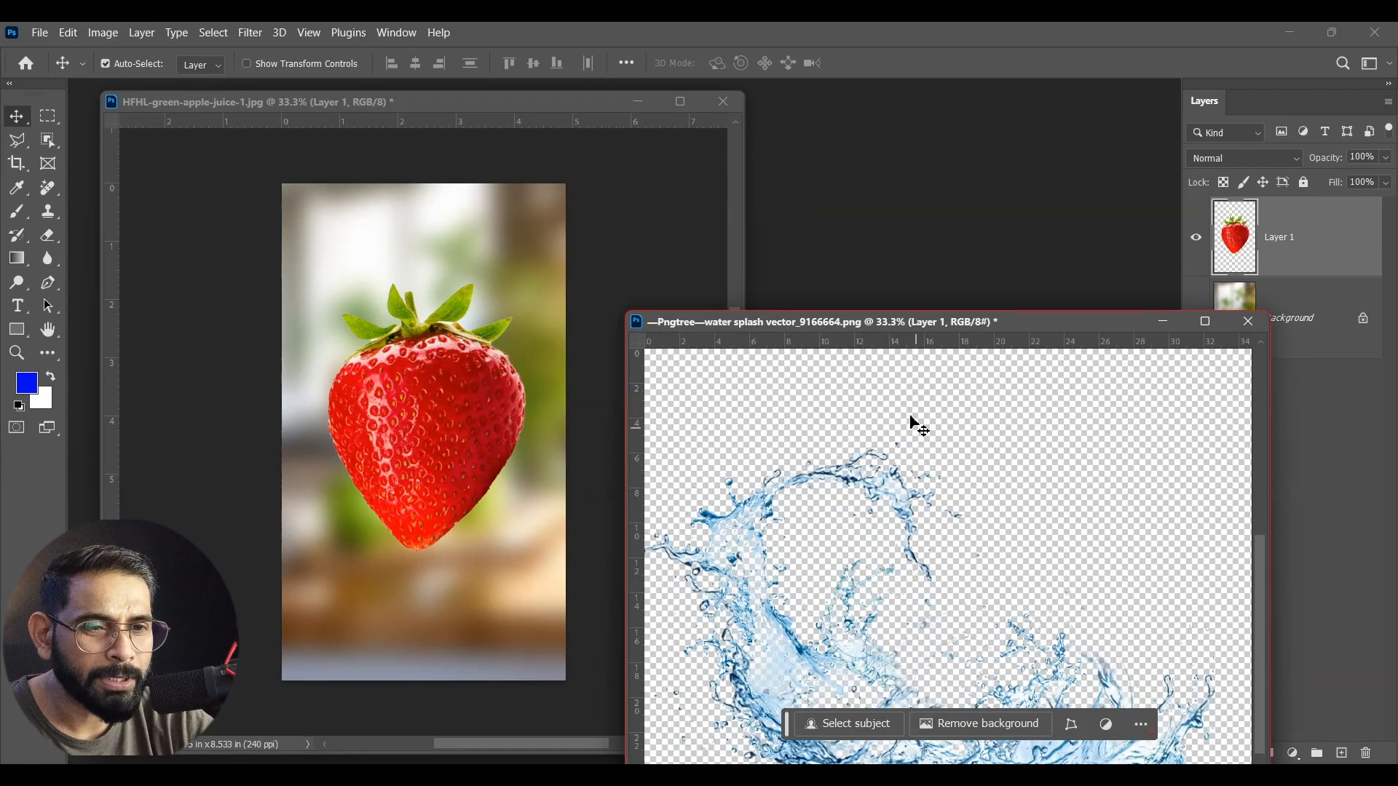
{"action": "left_click_drag", "start_coordinate": [897, 650], "coordinate": [533, 359]}
{"action": "left_click", "coordinate": [1248, 333]}
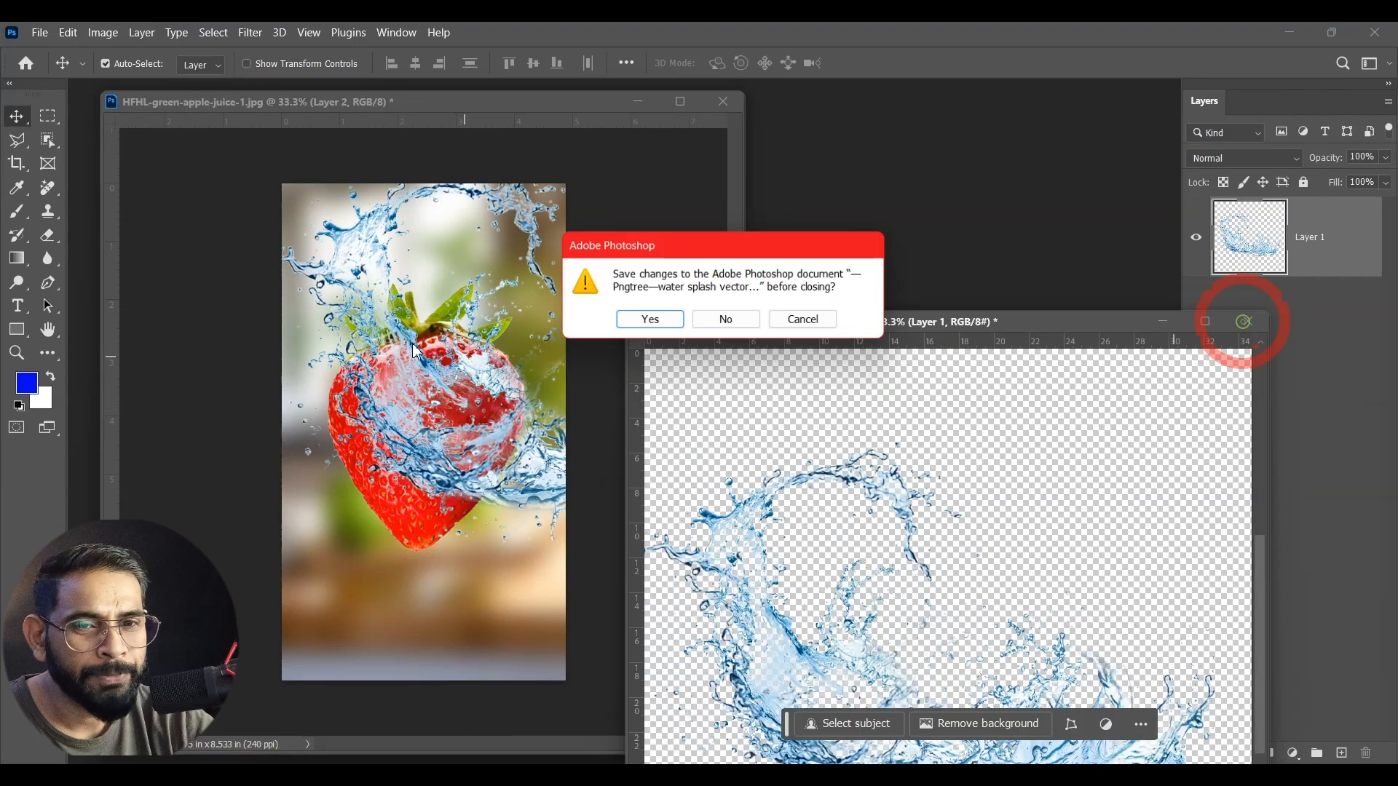
{"action": "left_click", "coordinate": [732, 320]}
- Scale down and rotate the water splash, and position it diagonally across the strawberry from lower left to upper right
{"action": "left_click_drag", "start_coordinate": [428, 411], "coordinate": [439, 476]}
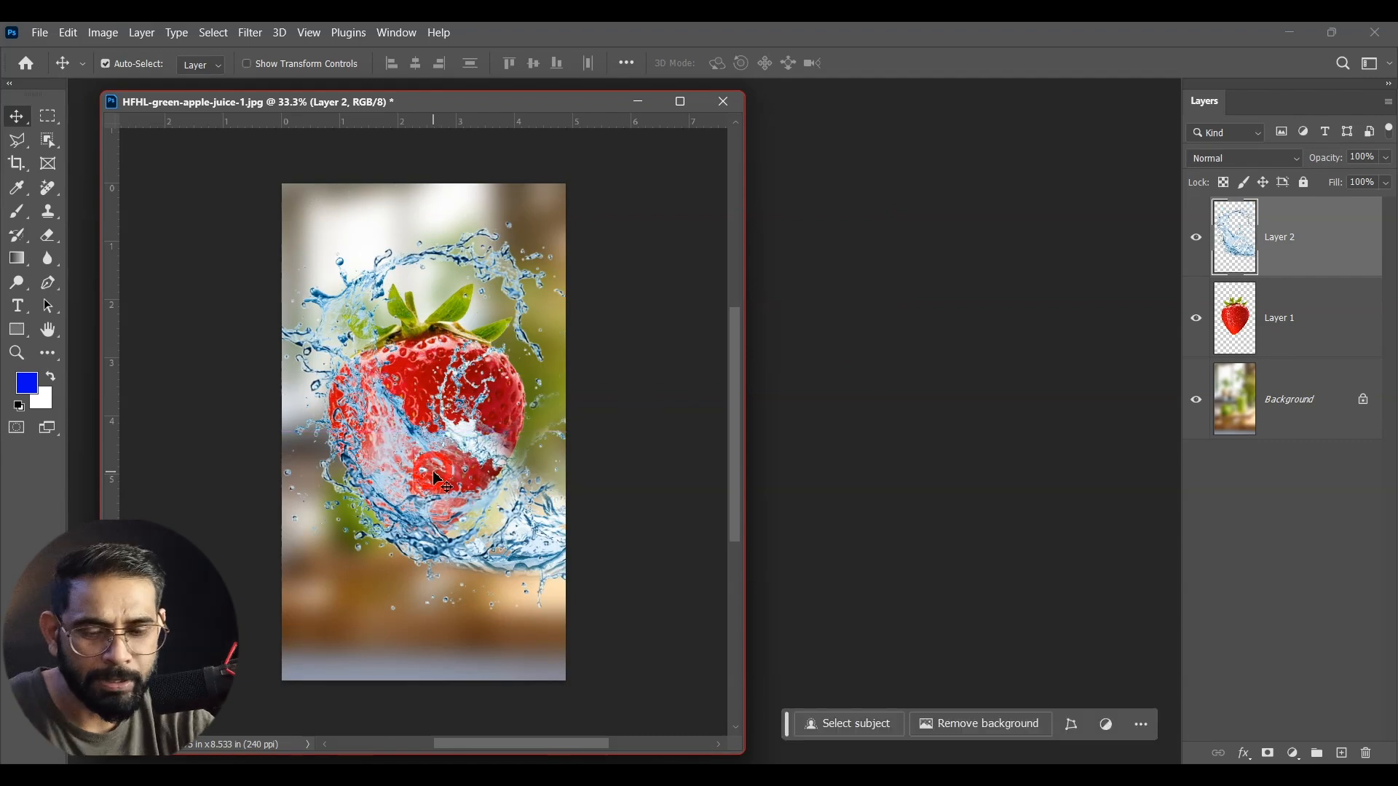
{"action": "key", "text": "ctrl+t"}
{"action": "left_click_drag", "start_coordinate": [226, 213], "coordinate": [421, 356]}
{"action": "left_click_drag", "start_coordinate": [509, 521], "coordinate": [363, 417]}
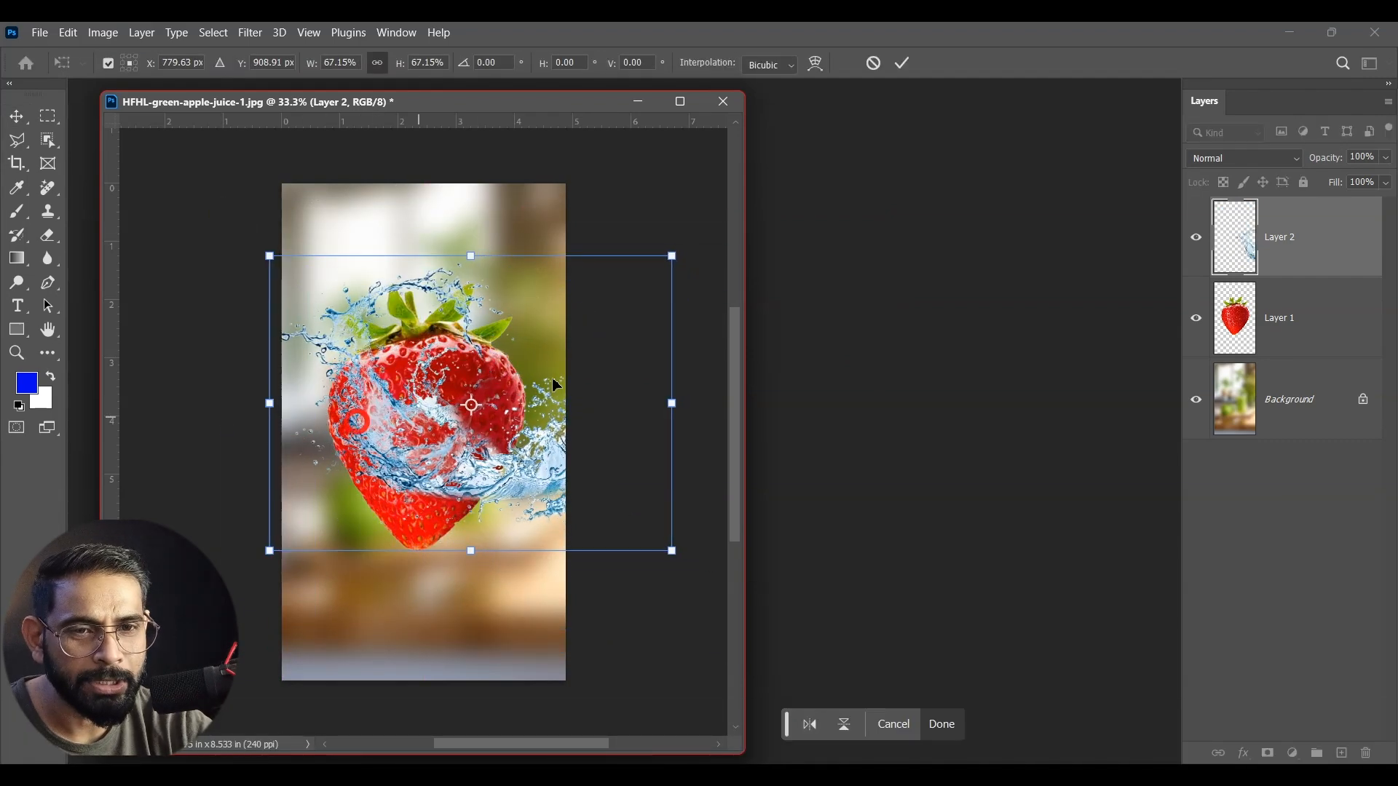
{"action": "left_click_drag", "start_coordinate": [687, 253], "coordinate": [477, 536]}
{"action": "left_click_drag", "start_coordinate": [470, 292], "coordinate": [460, 359]}
{"action": "key", "text": "Return"}
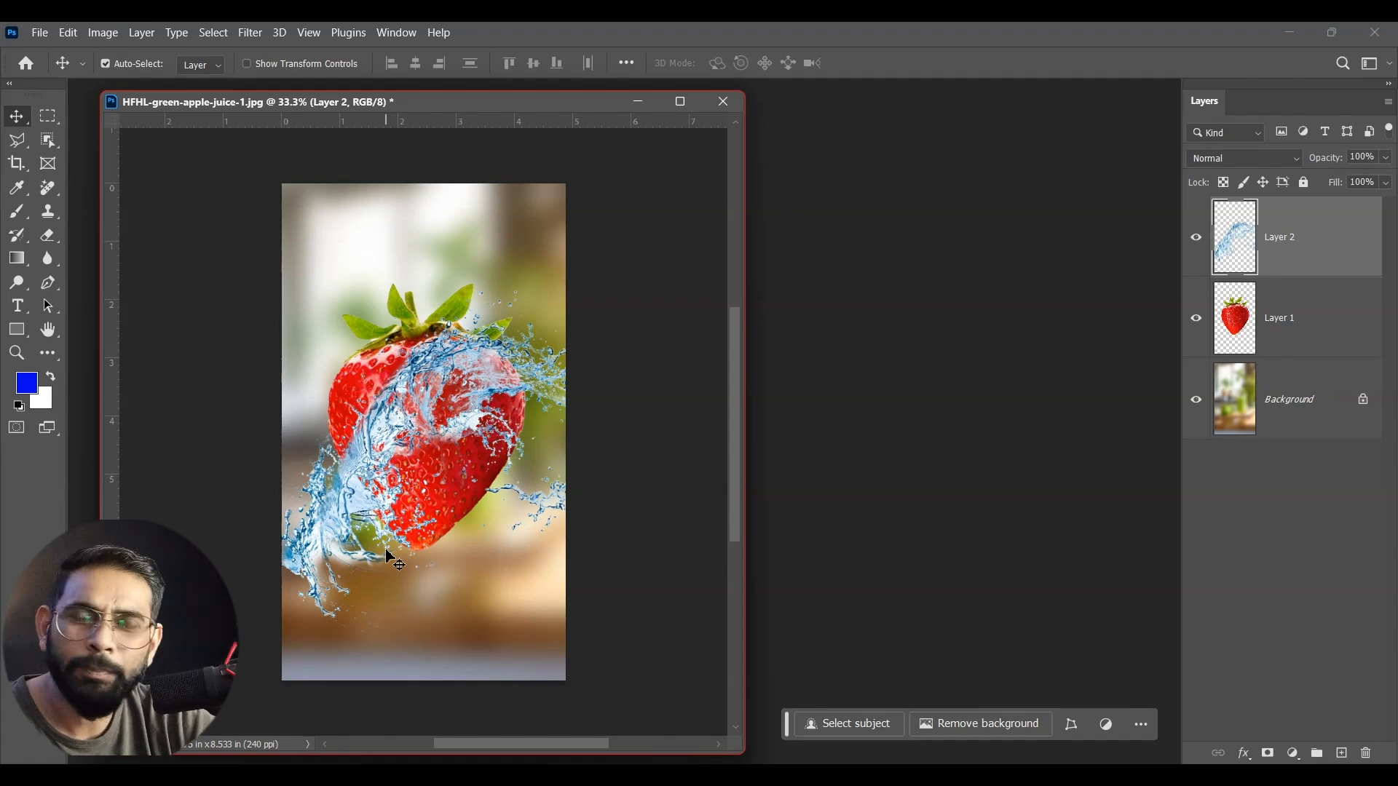
{"action": "left_click_drag", "start_coordinate": [388, 557], "coordinate": [406, 560]}
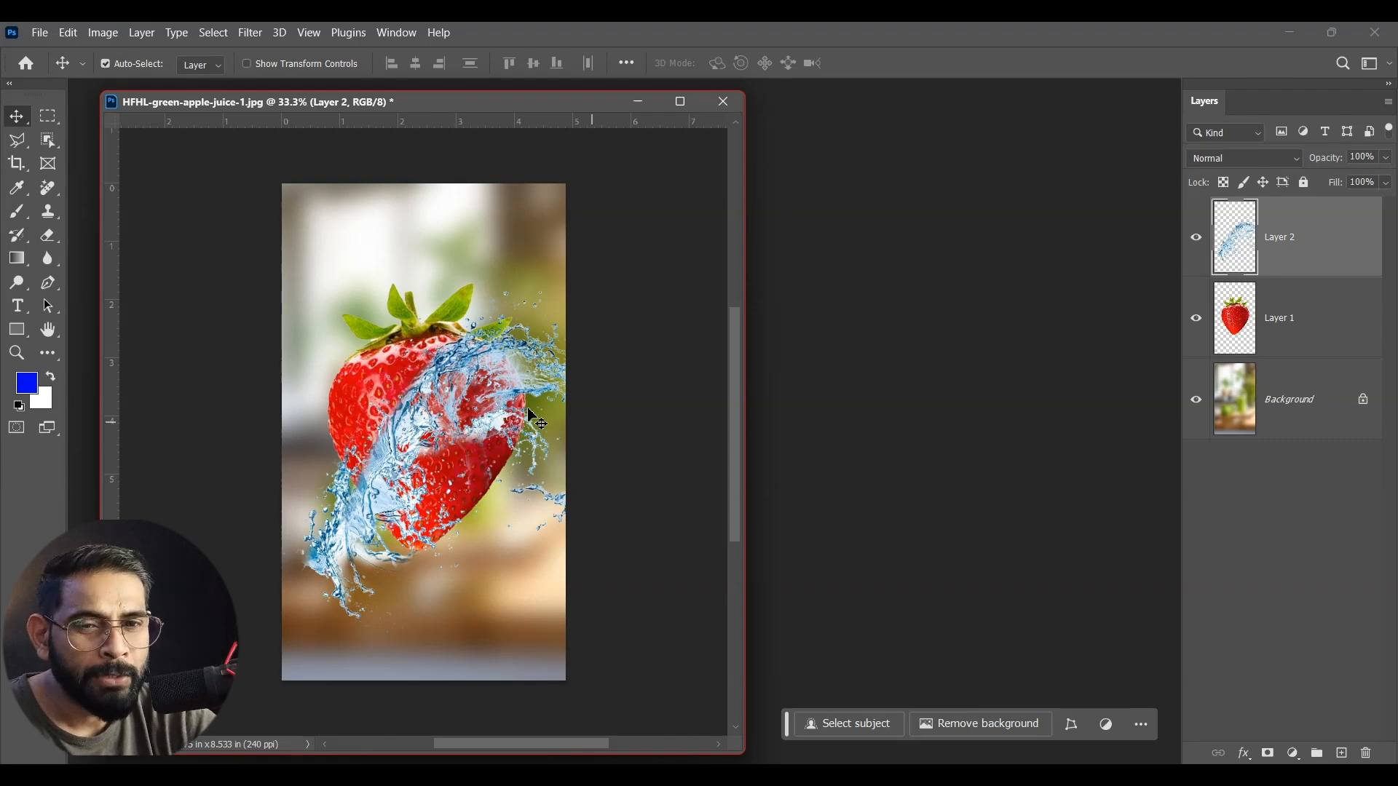
{"action": "mouse_move", "coordinate": [457, 391]}
{"action": "left_mouse_down"}
{"action": "mouse_move", "coordinate": [435, 405]}
{"action": "mouse_move", "coordinate": [446, 399]}
{"action": "left_mouse_up"}
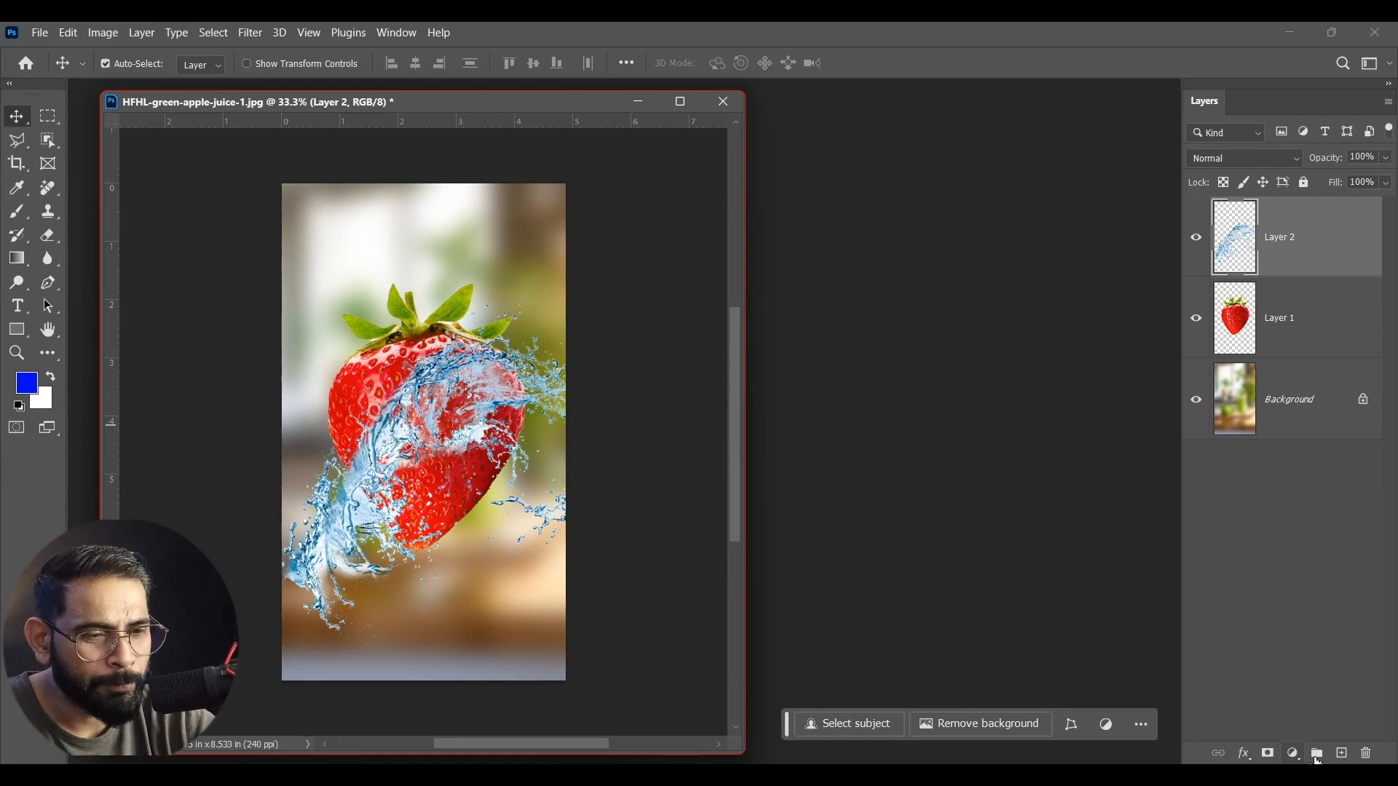
- Copy the entire canvas area of the water splash layer, Layer 2, and clear the selection
{"action": "left_click", "coordinate": [1295, 755]}
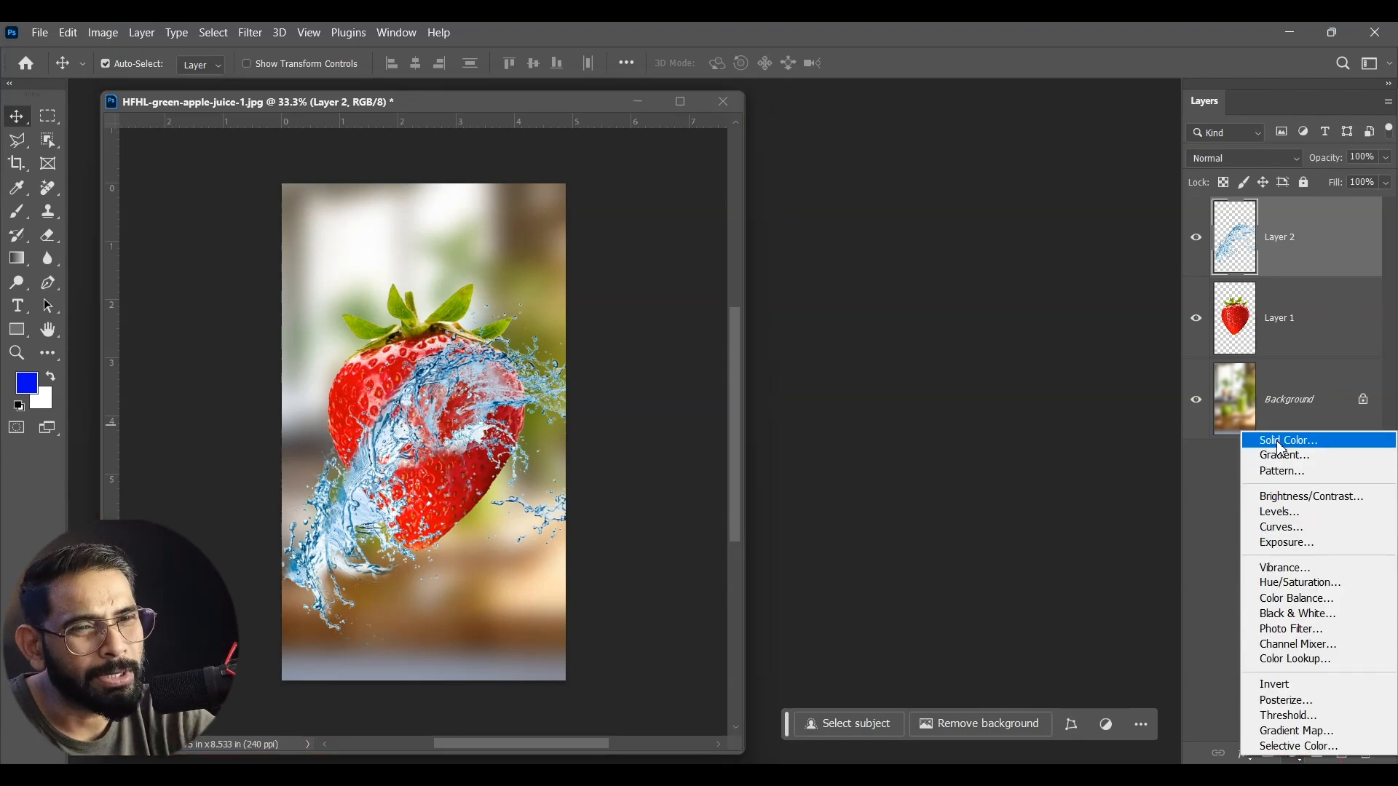
{"action": "left_click", "coordinate": [1223, 228]}
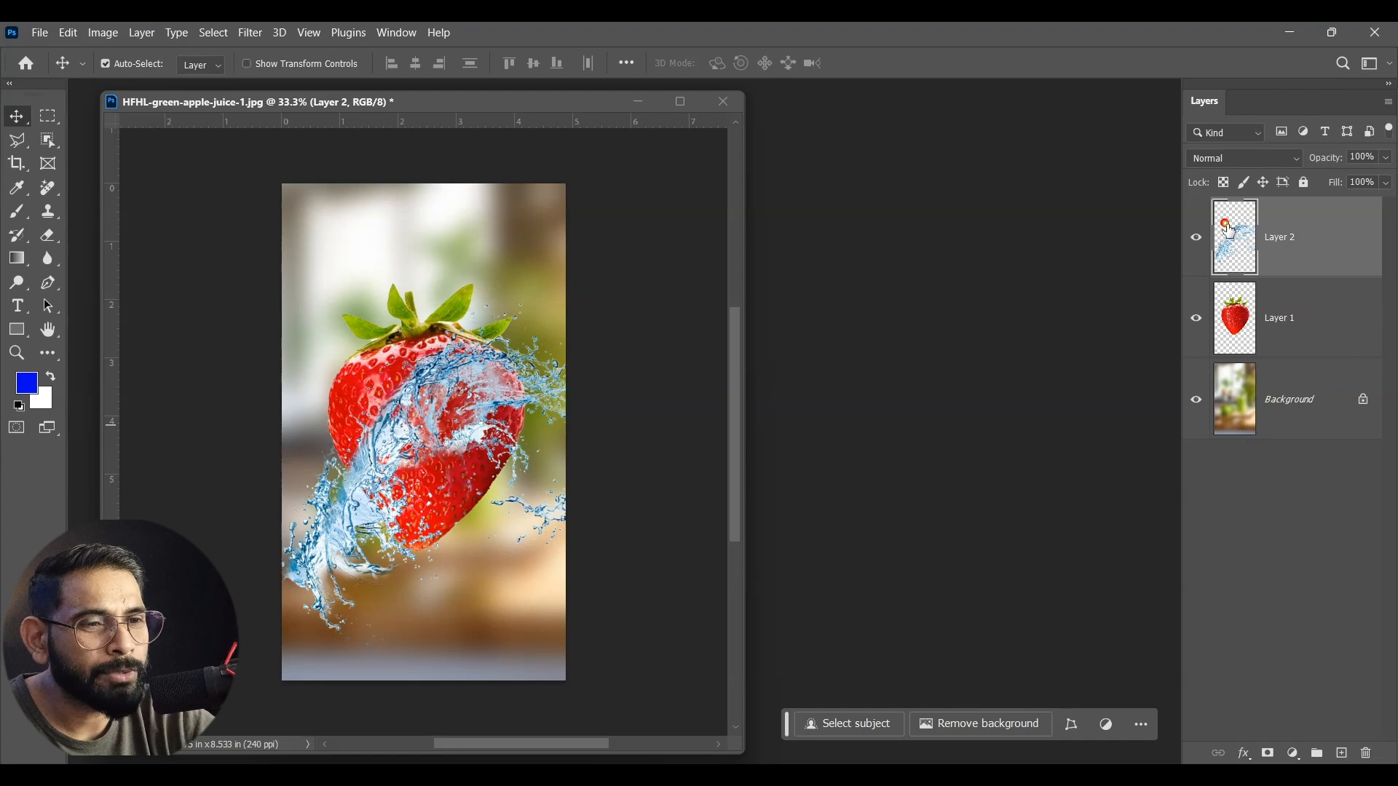
{"action": "key", "text": "ctrl+a"}
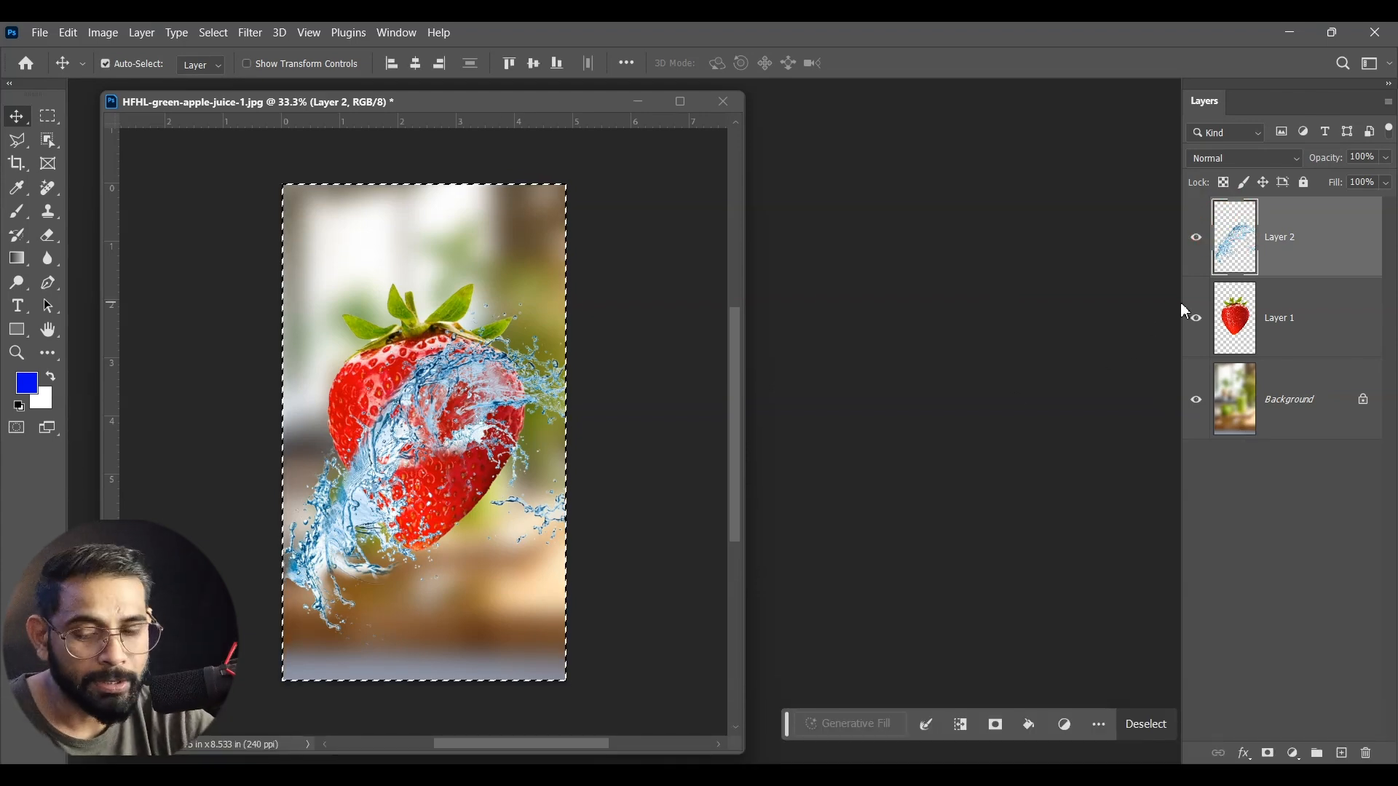
{"action": "key", "text": "ctrl+c"}
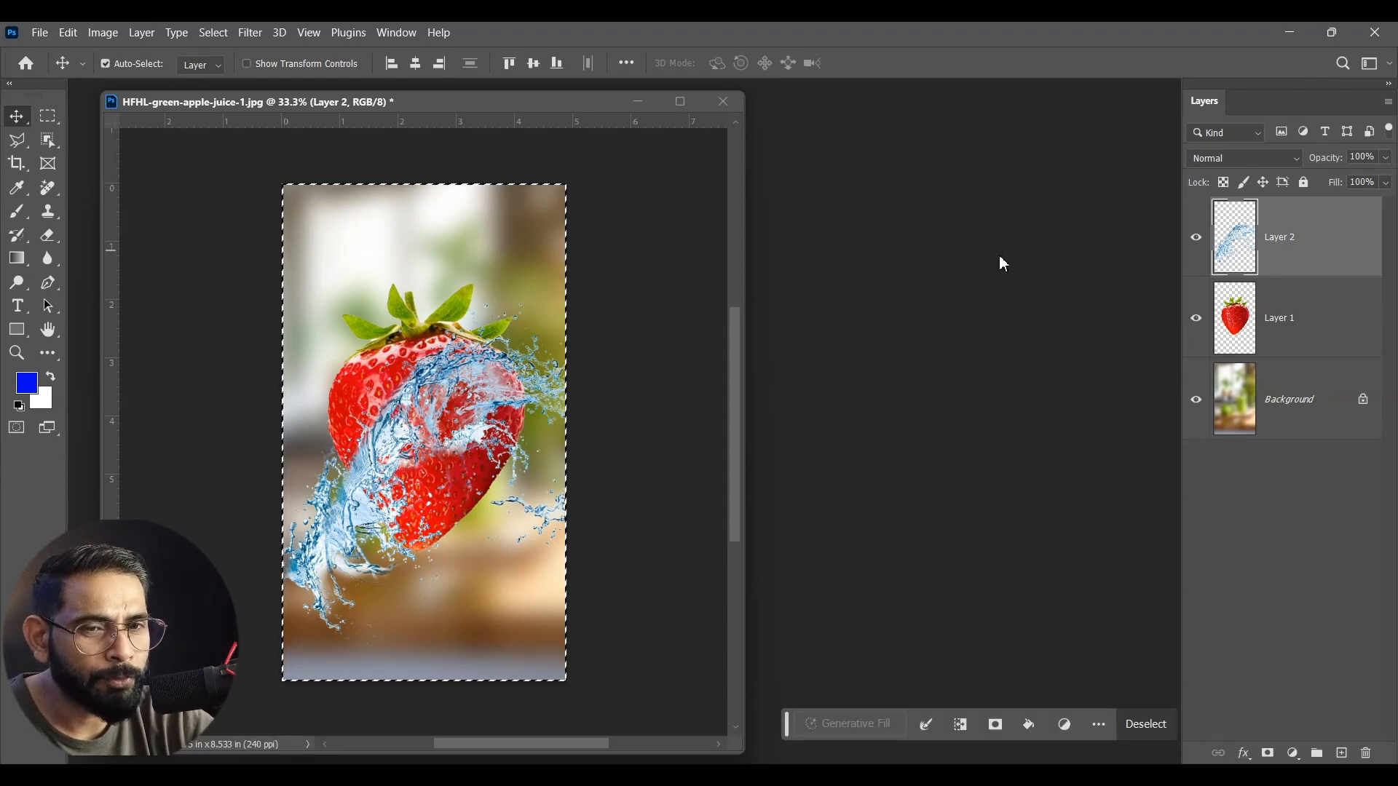
{"action": "key", "text": "ctrl+d"}
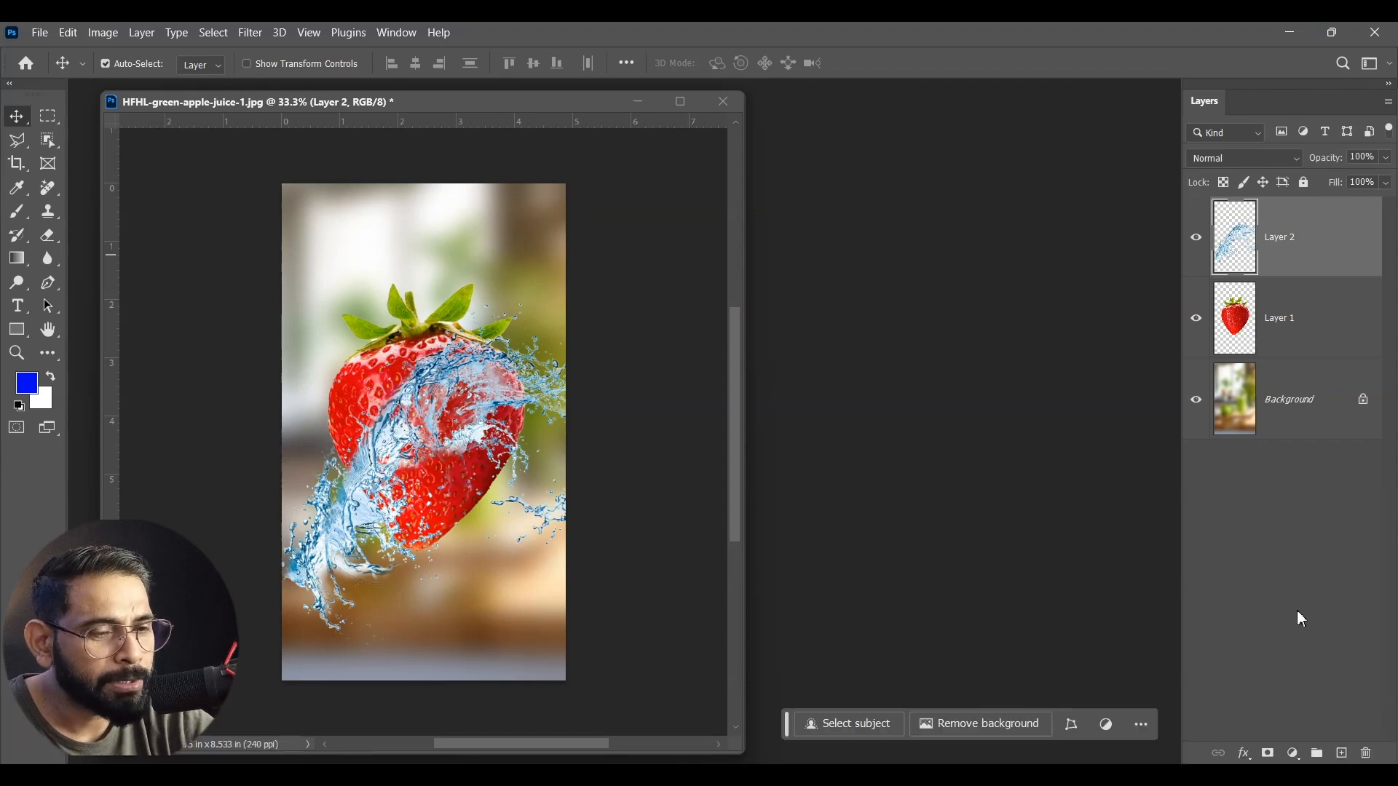
- Add a Solid Color fill layer in white (ffffff) above the water splash layer
{"action": "left_click", "coordinate": [1297, 757]}
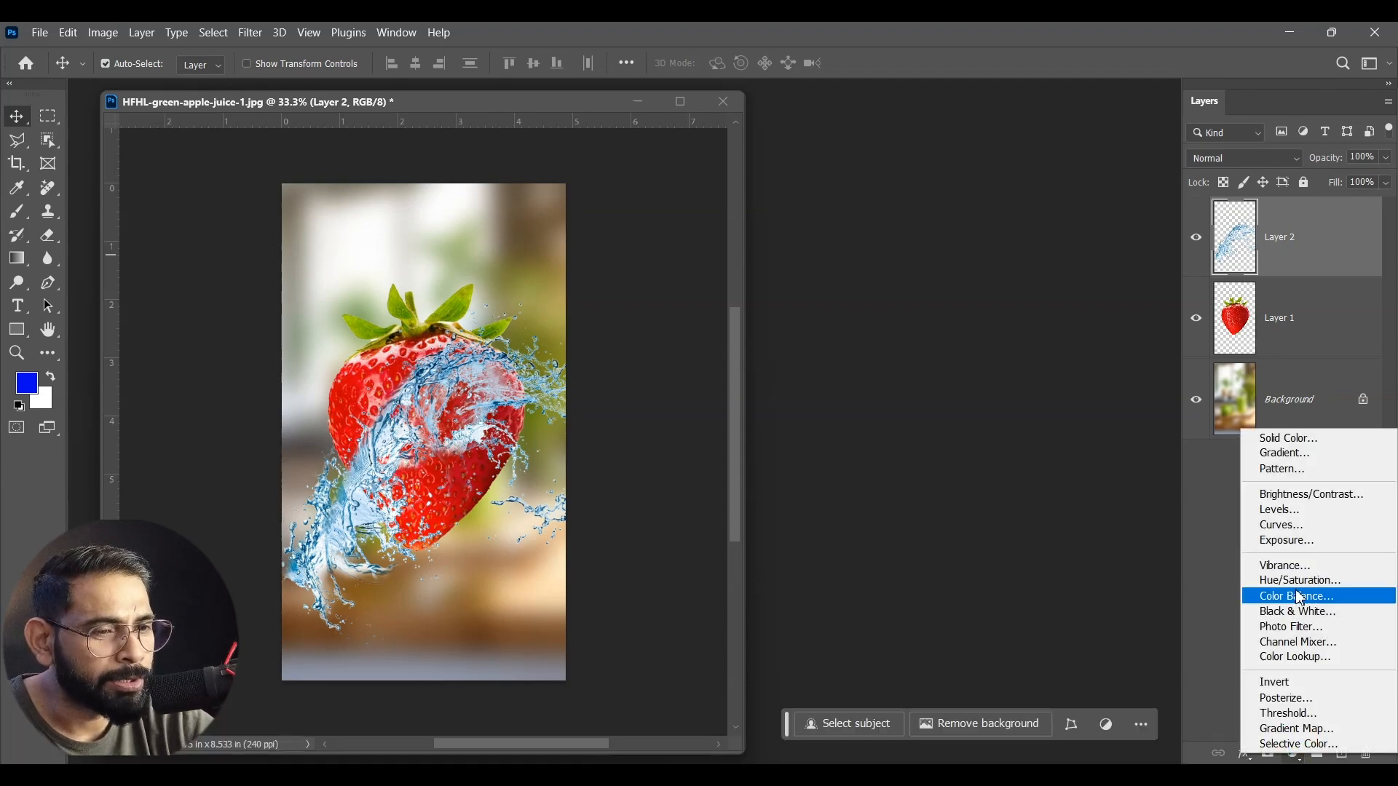
{"action": "left_click", "coordinate": [1303, 439]}
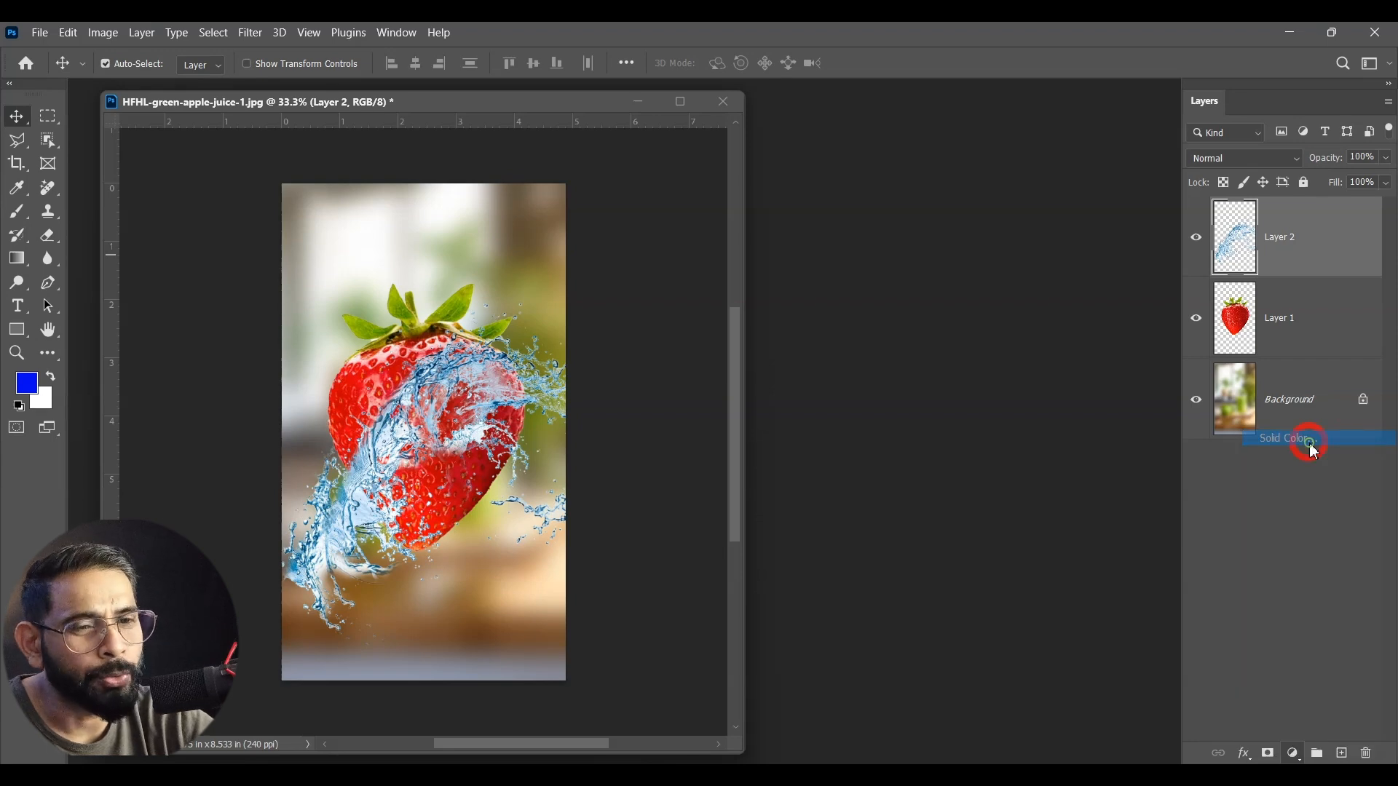
{"action": "left_click_drag", "start_coordinate": [368, 87], "coordinate": [961, 212]}
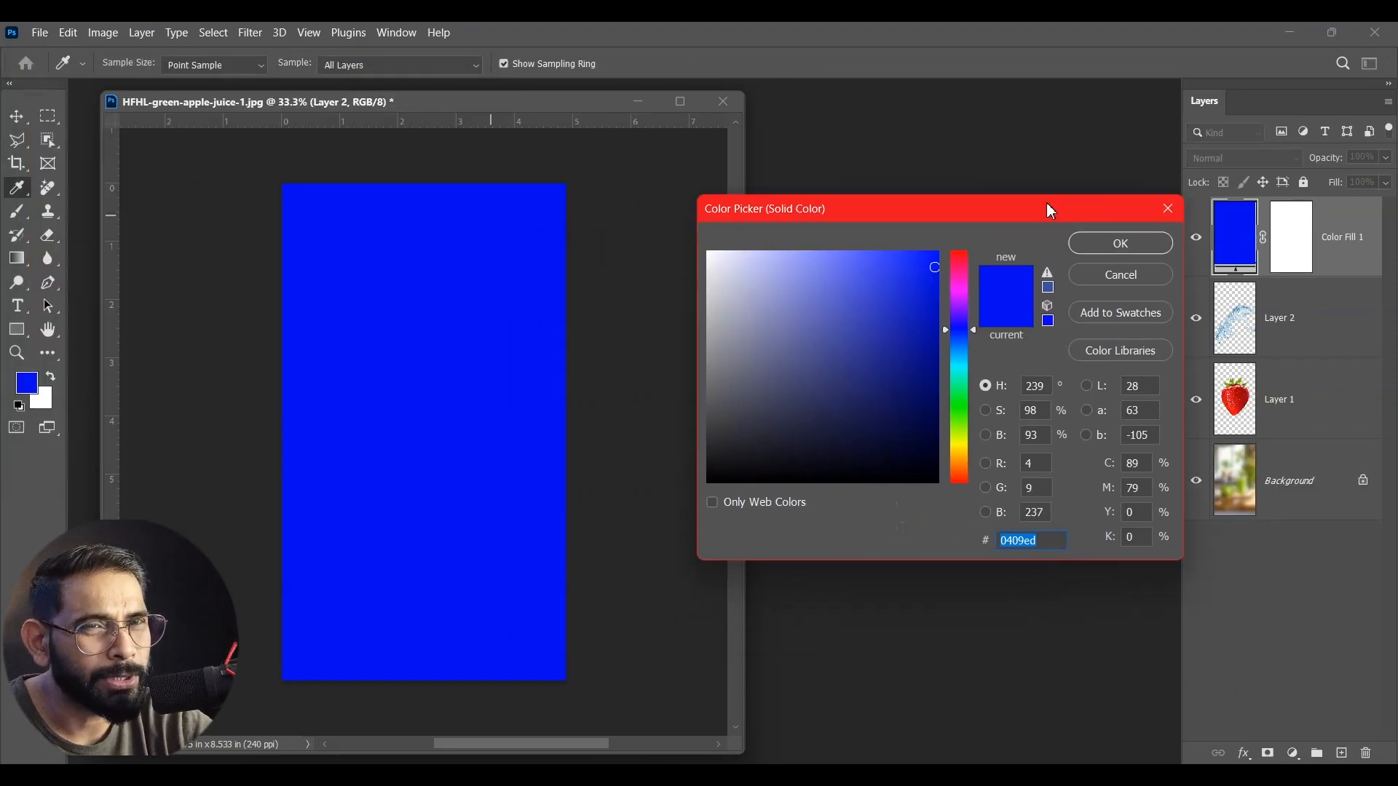
{"action": "type", "text": "ffffff"}
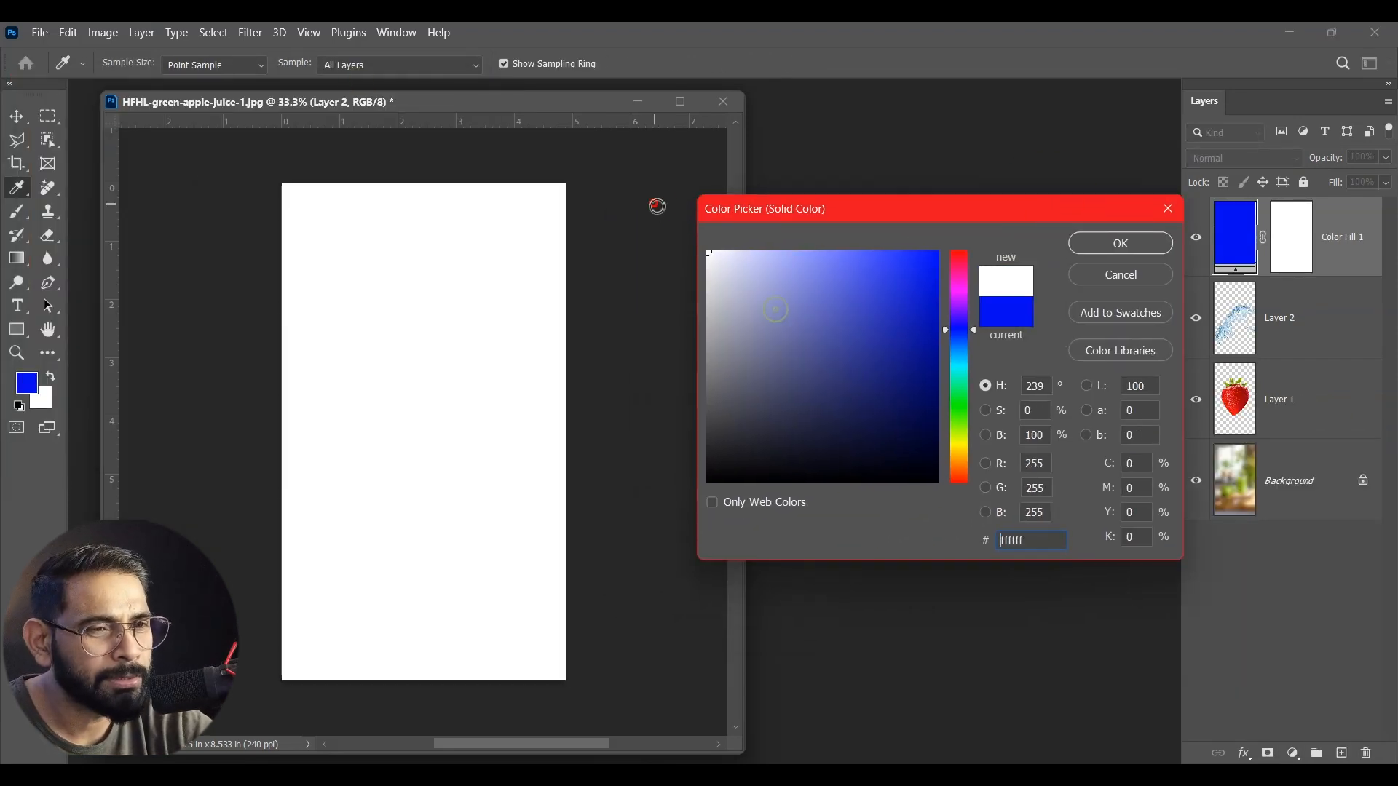
{"action": "left_click", "coordinate": [1086, 242]}
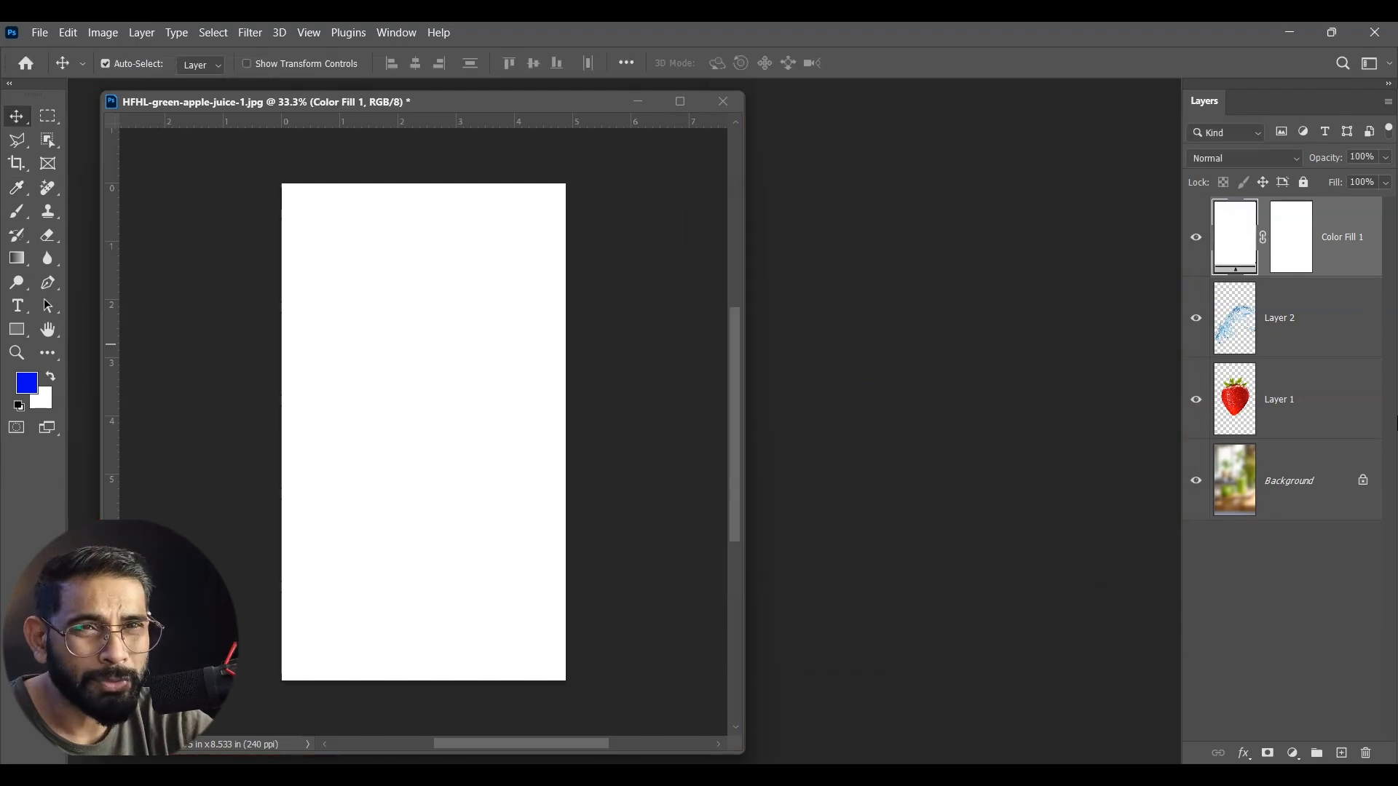
- Paste the copied splash in place into the white fill layer's mask, select the full canvas and invert the mask's colours
{"action": "left_click", "coordinate": [1303, 249]}
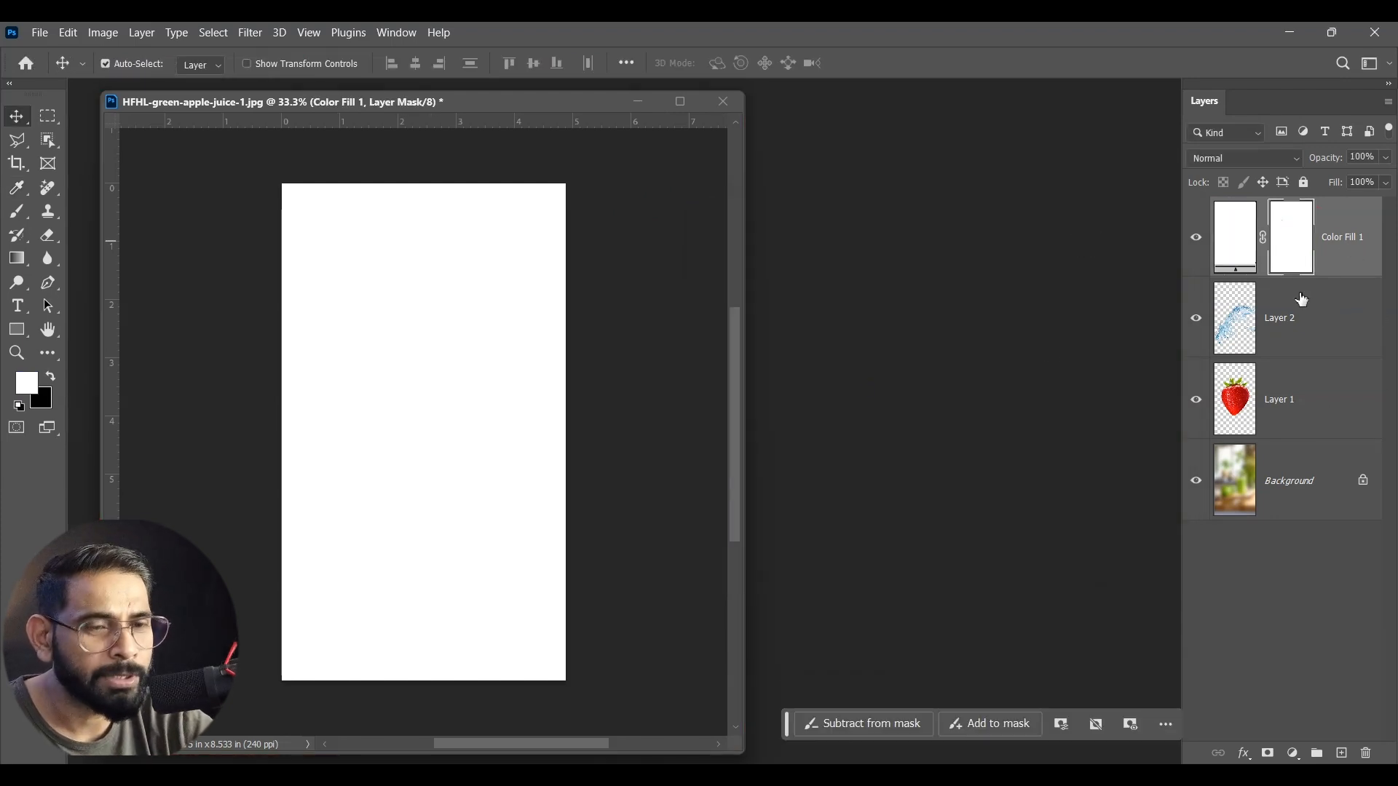
{"action": "left_click", "coordinate": [1300, 251], "text": "alt"}
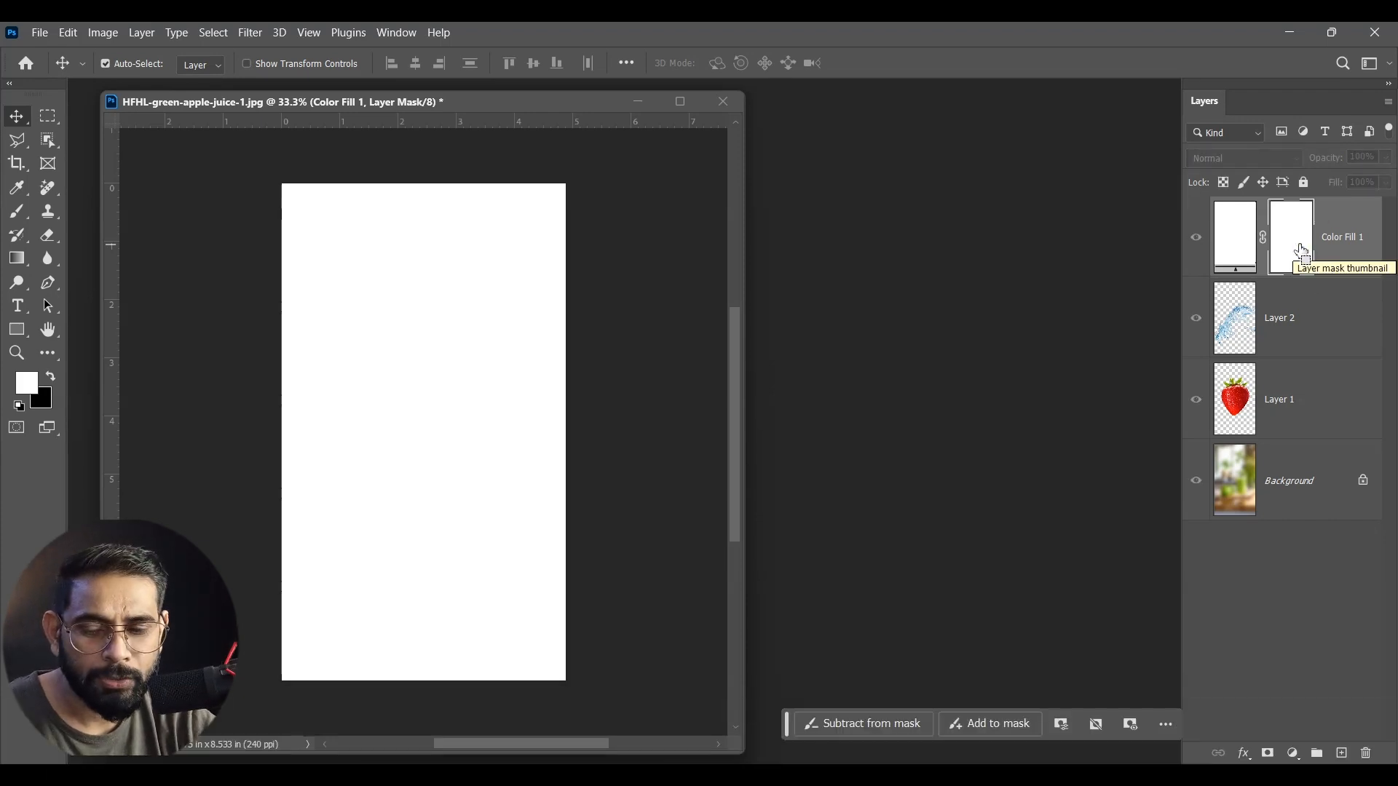
{"action": "key", "text": "ctrl+shift+v"}
{"action": "key", "text": "ctrl+alt+shift+v"}
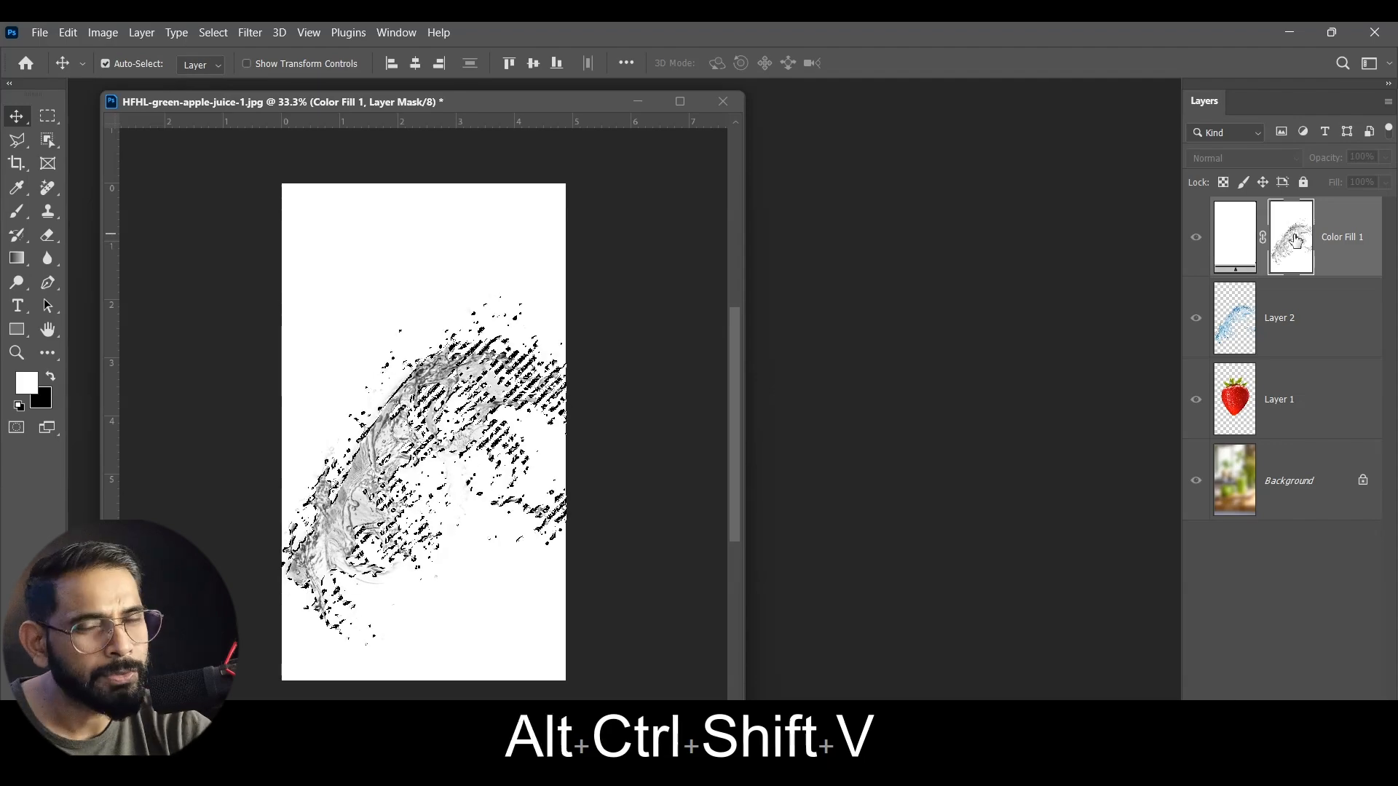
{"action": "left_click", "coordinate": [1223, 231], "text": "ctrl"}
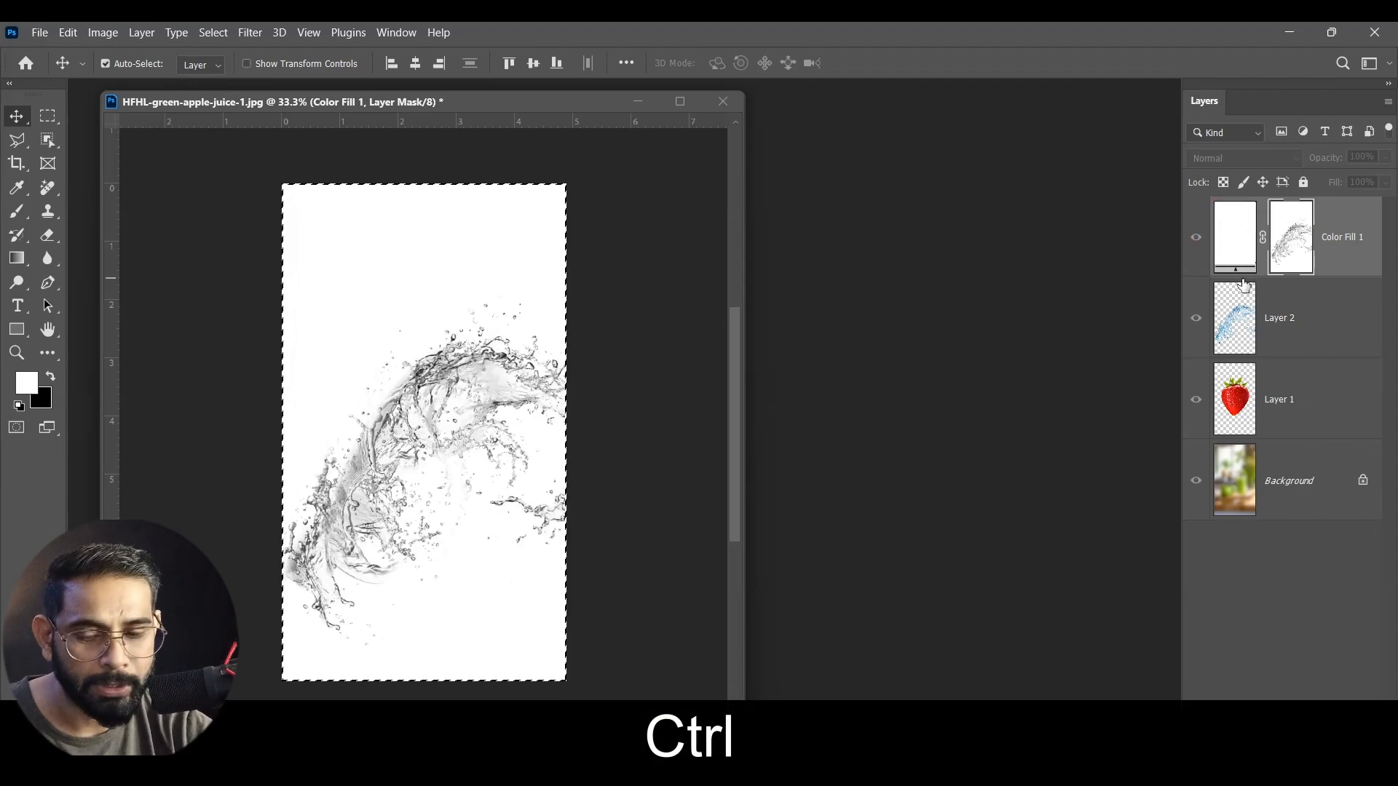
{"action": "key", "text": "ctrl+i"}
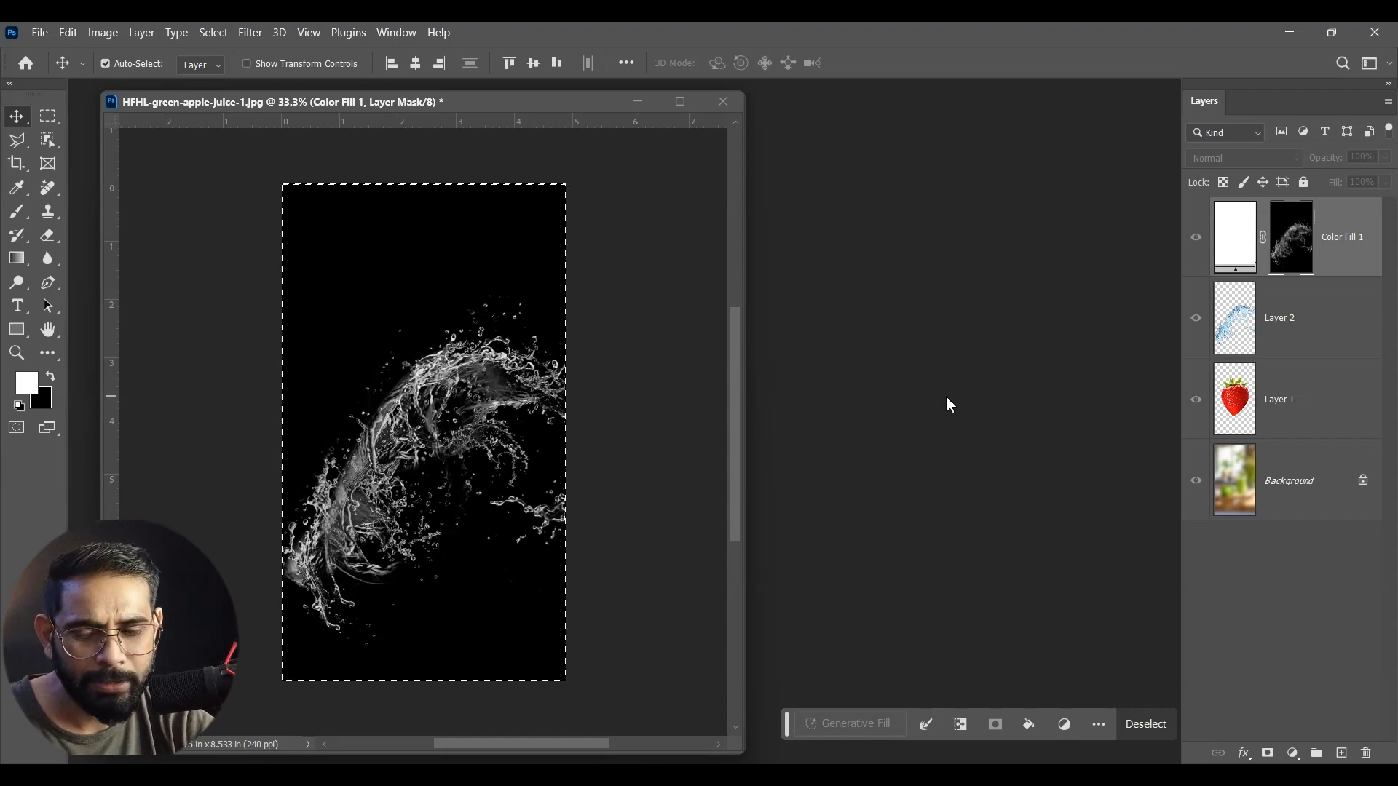
- Clear the selection and convert the masked white fill layer, Color Fill 1, to a smart object
{"action": "key", "text": "ctrl+d"}
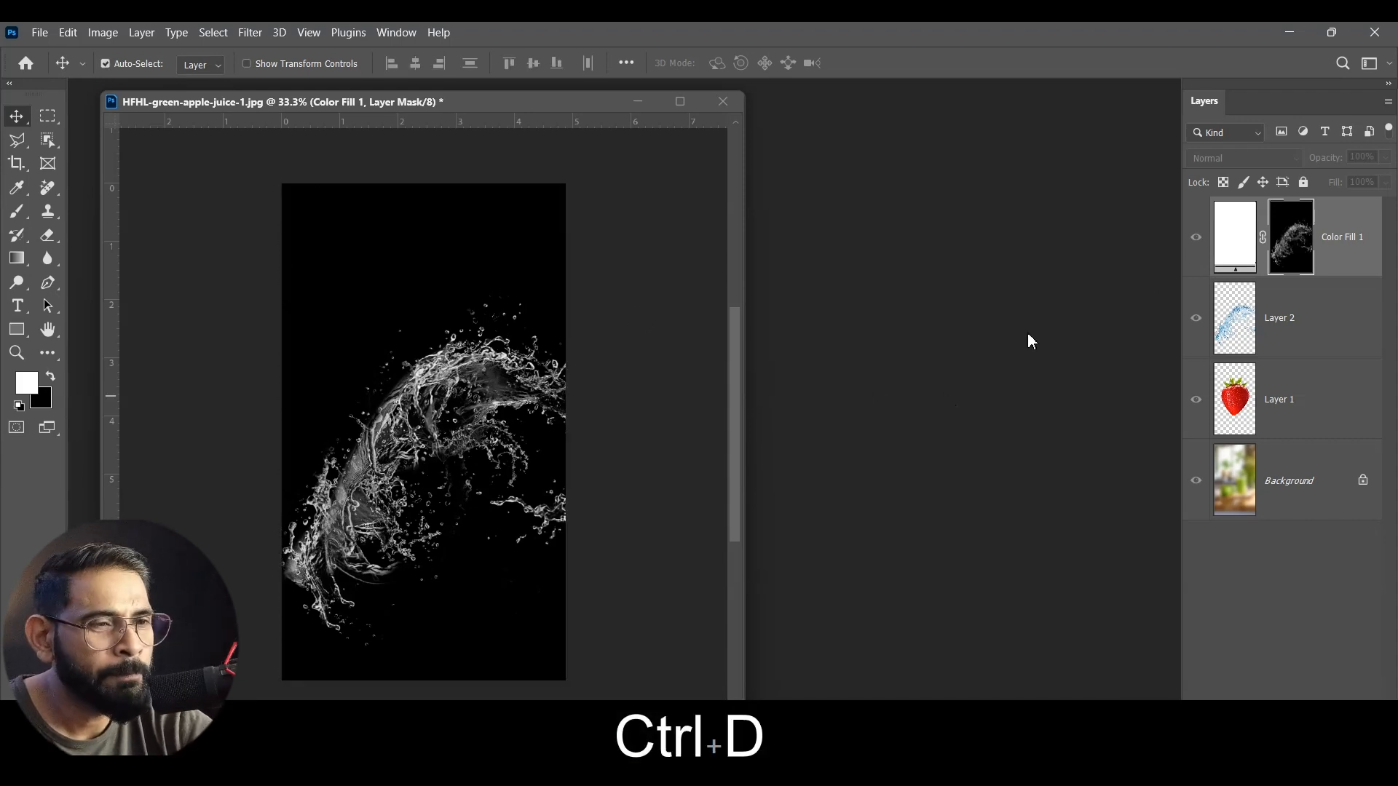
{"action": "right_click", "coordinate": [1326, 251]}
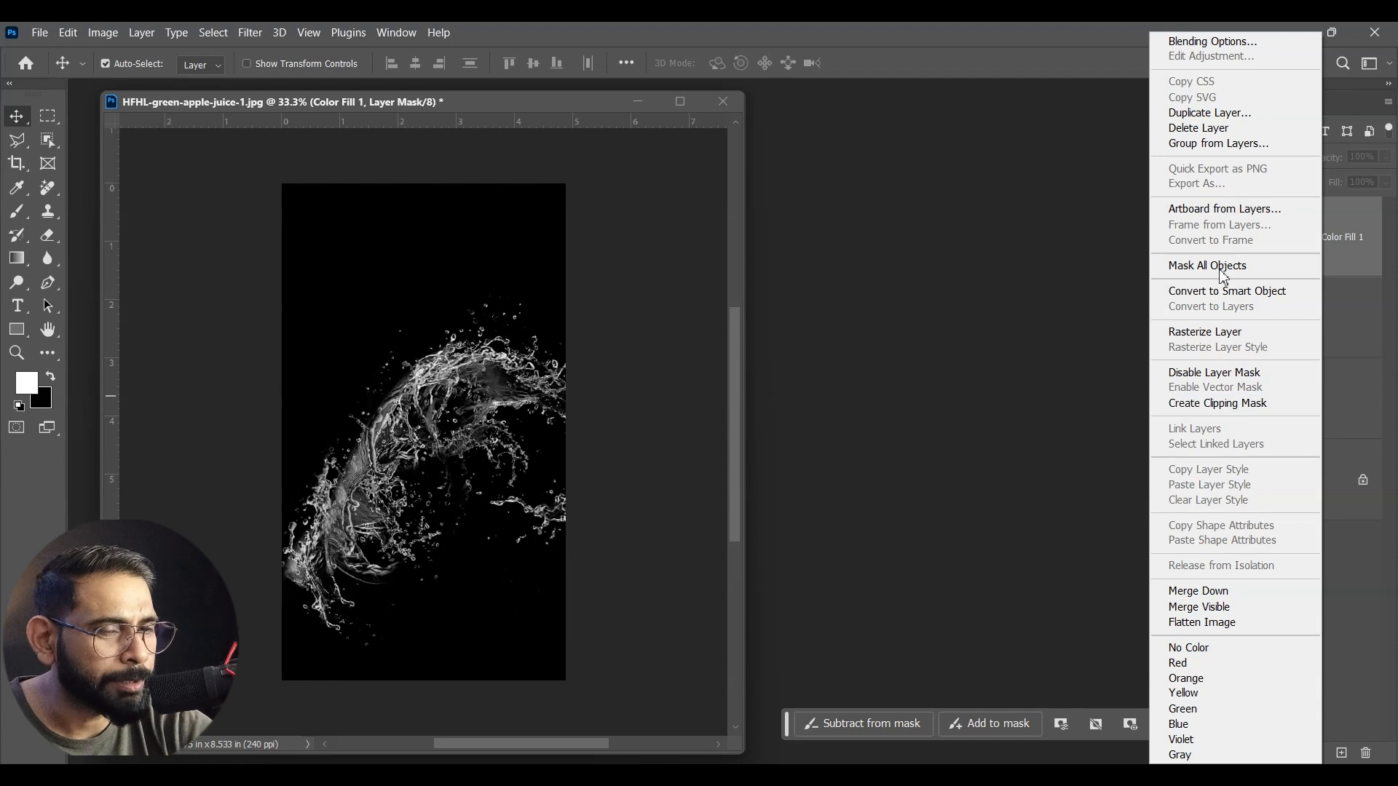
{"action": "left_click", "coordinate": [1245, 292]}
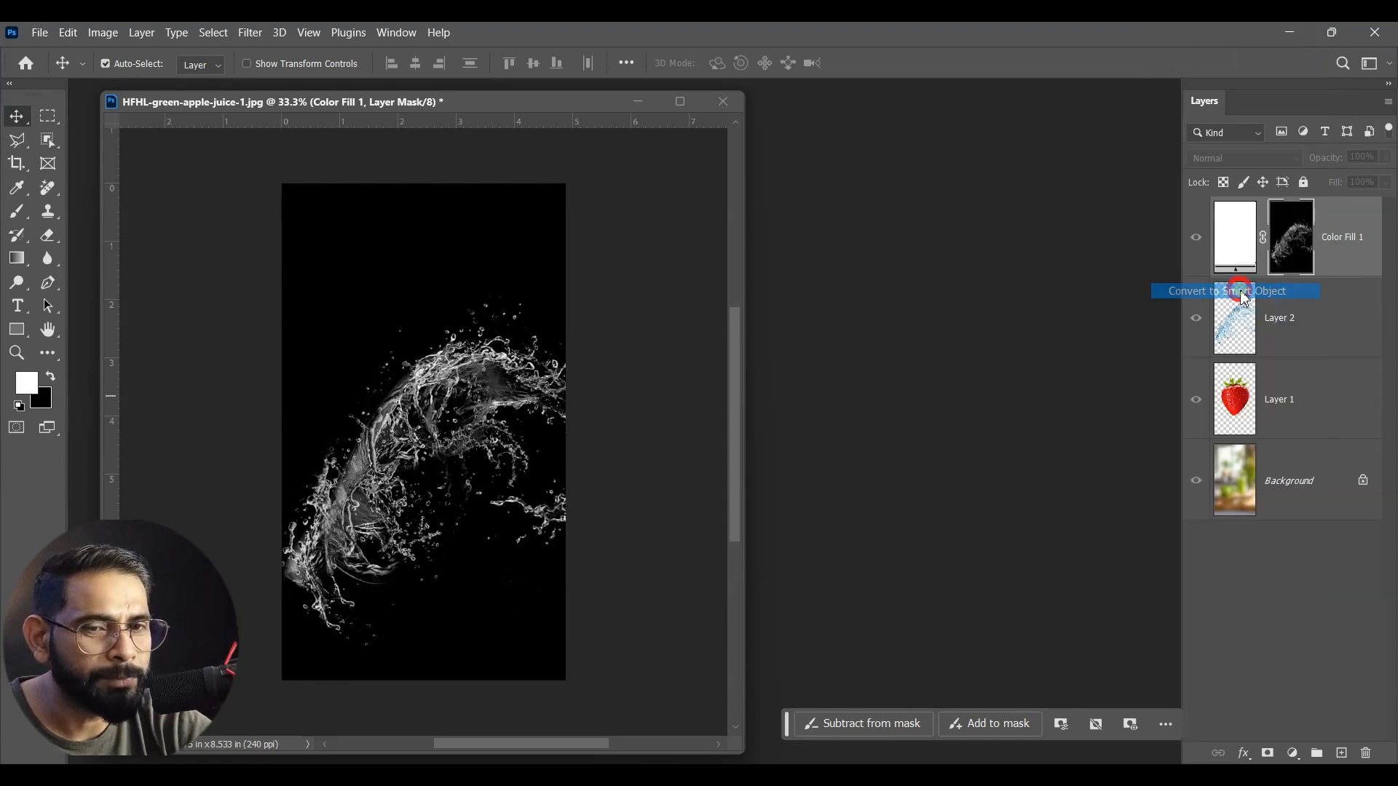
- Hide the blue splash layer, Layer 2, and reposition and free-transform the transparent white splash across the strawberry
{"action": "left_click_drag", "start_coordinate": [405, 457], "coordinate": [428, 333]}
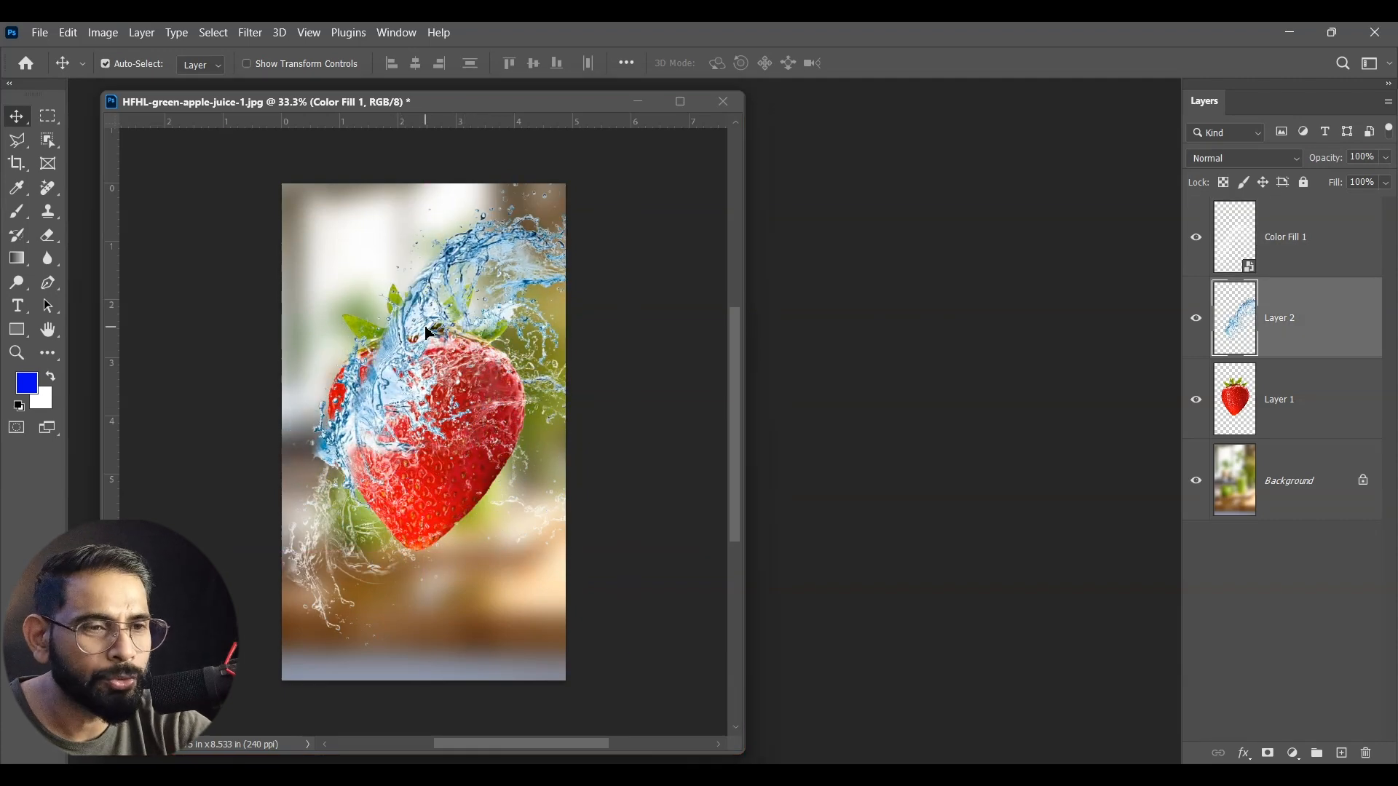
{"action": "left_click", "coordinate": [1201, 324]}
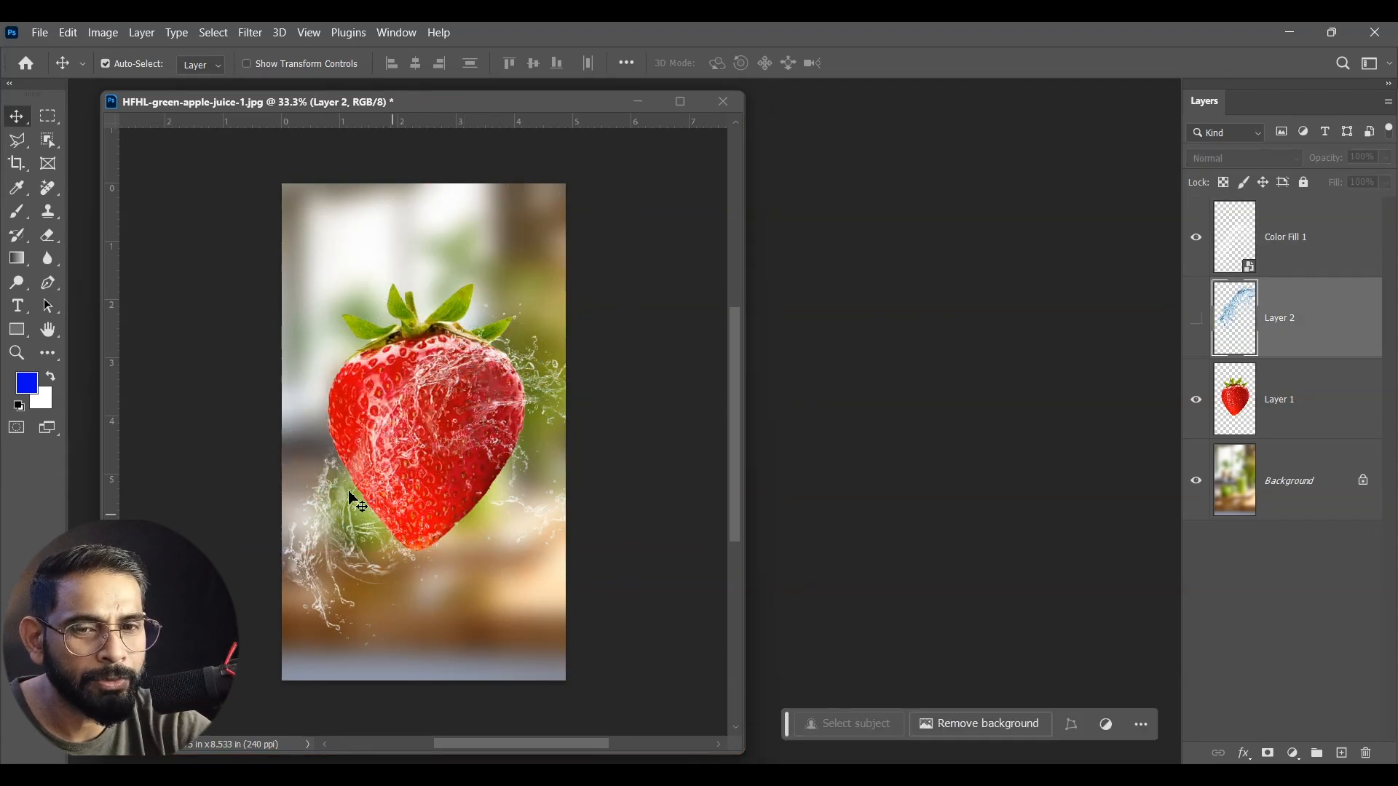
{"action": "left_click_drag", "start_coordinate": [399, 461], "coordinate": [437, 404]}
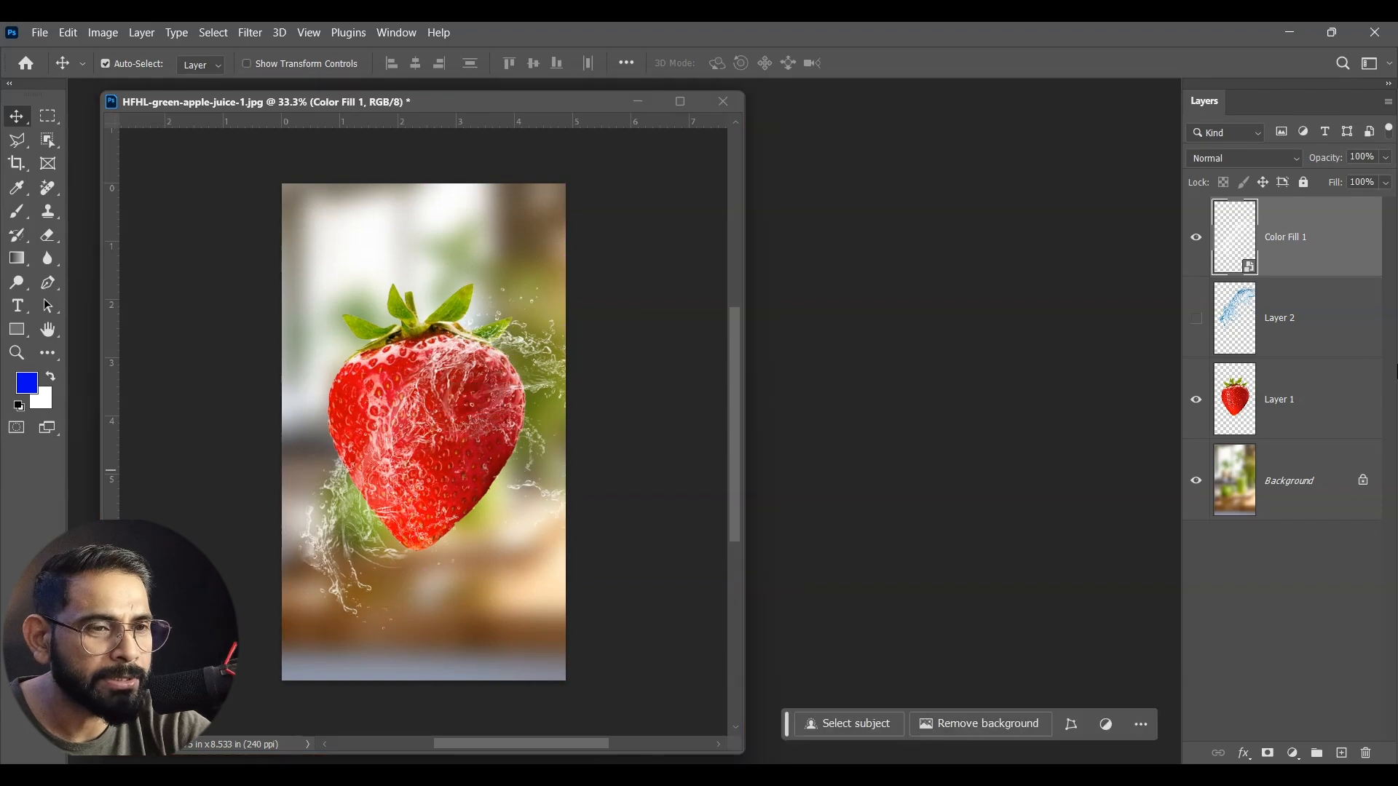
{"action": "left_click_drag", "start_coordinate": [477, 311], "coordinate": [412, 386]}
{"action": "key", "text": "ctrl+t"}
{"action": "left_click_drag", "start_coordinate": [592, 309], "coordinate": [562, 264]}
{"action": "key", "text": "Return"}
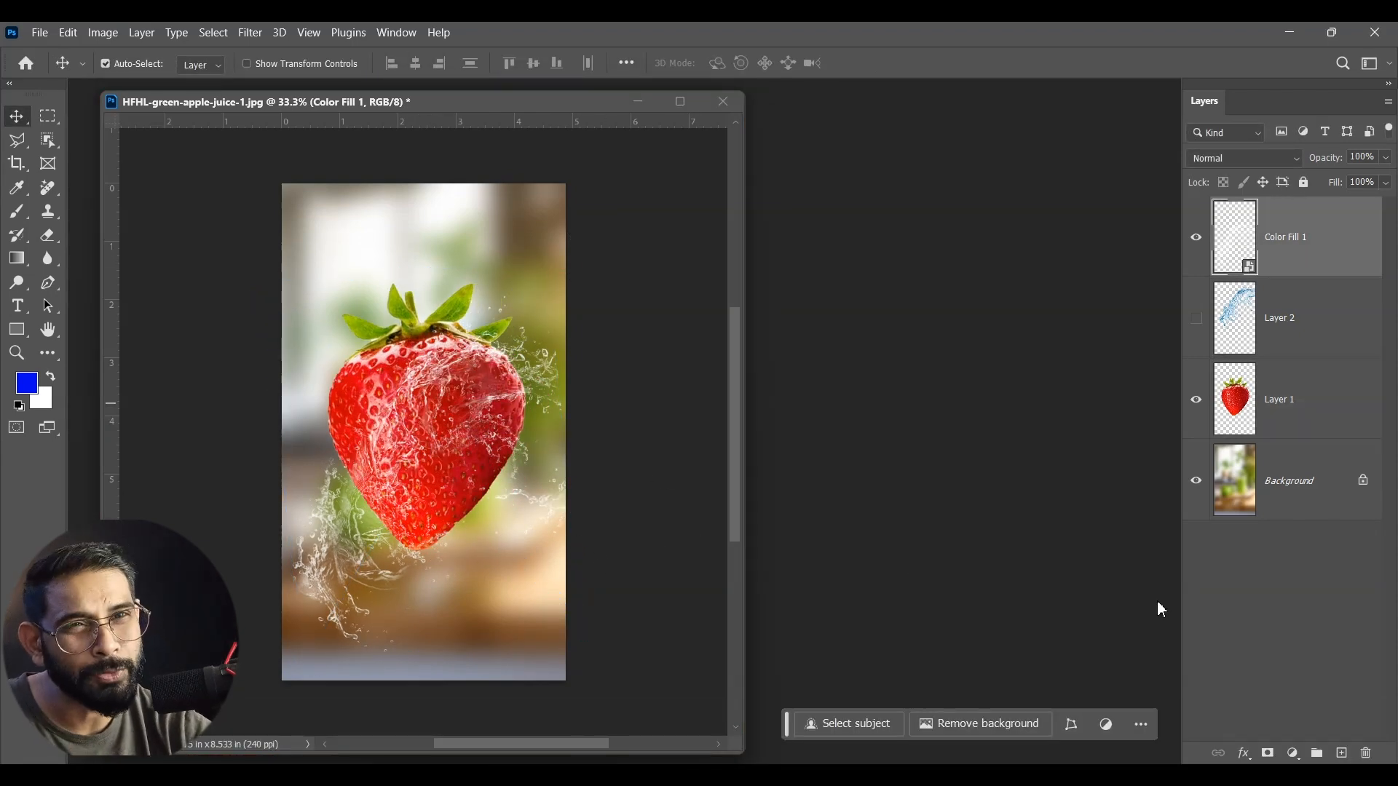
{"action": "mouse_move", "coordinate": [423, 421]}
{"action": "left_mouse_down"}
{"action": "mouse_move", "coordinate": [442, 368]}
{"action": "mouse_move", "coordinate": [415, 411]}
{"action": "left_mouse_up"}
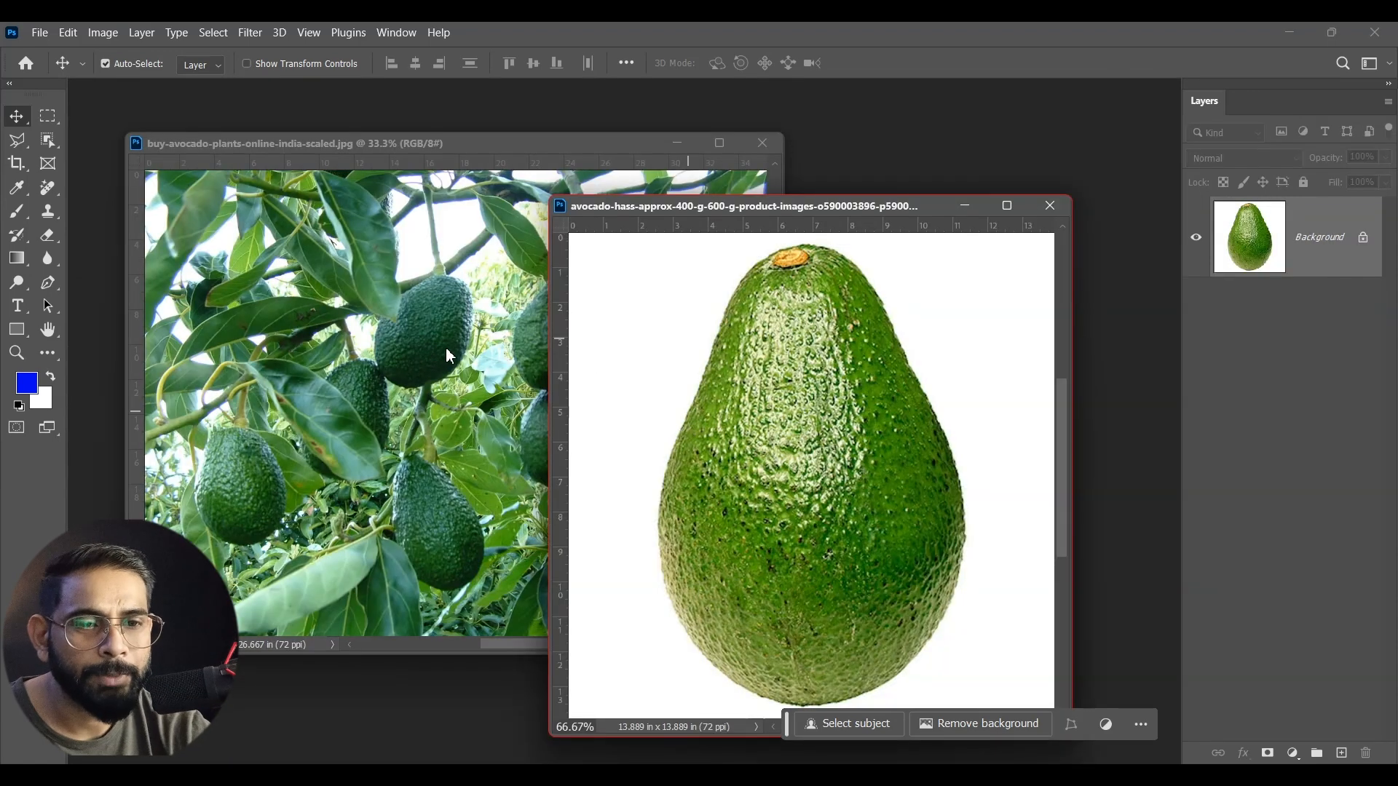
- Apply a Gaussian Blur with a 45.6-pixel radius to the avocado plant image
{"action": "left_click_drag", "start_coordinate": [828, 206], "coordinate": [969, 186]}
{"action": "left_click", "coordinate": [359, 337]}
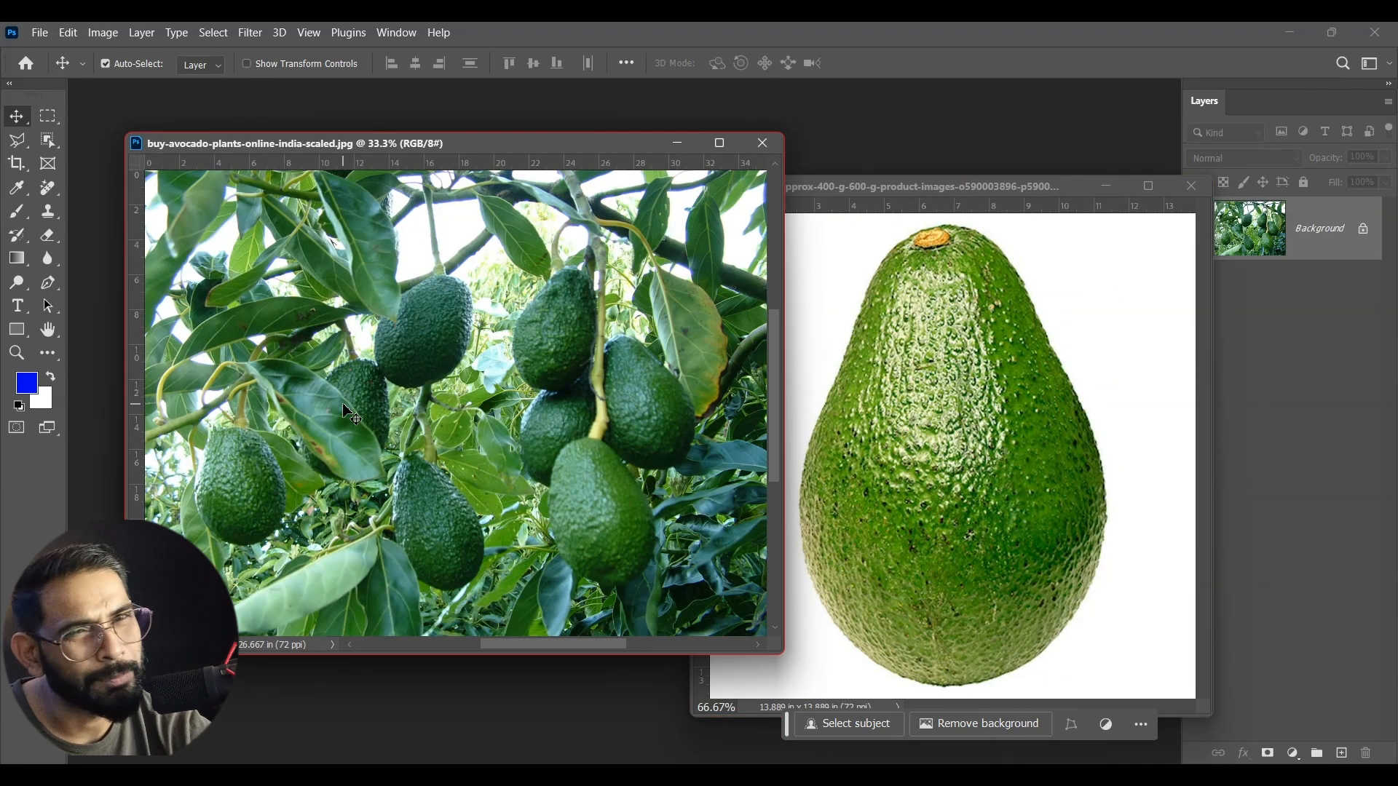
{"action": "left_click", "coordinate": [251, 33]}
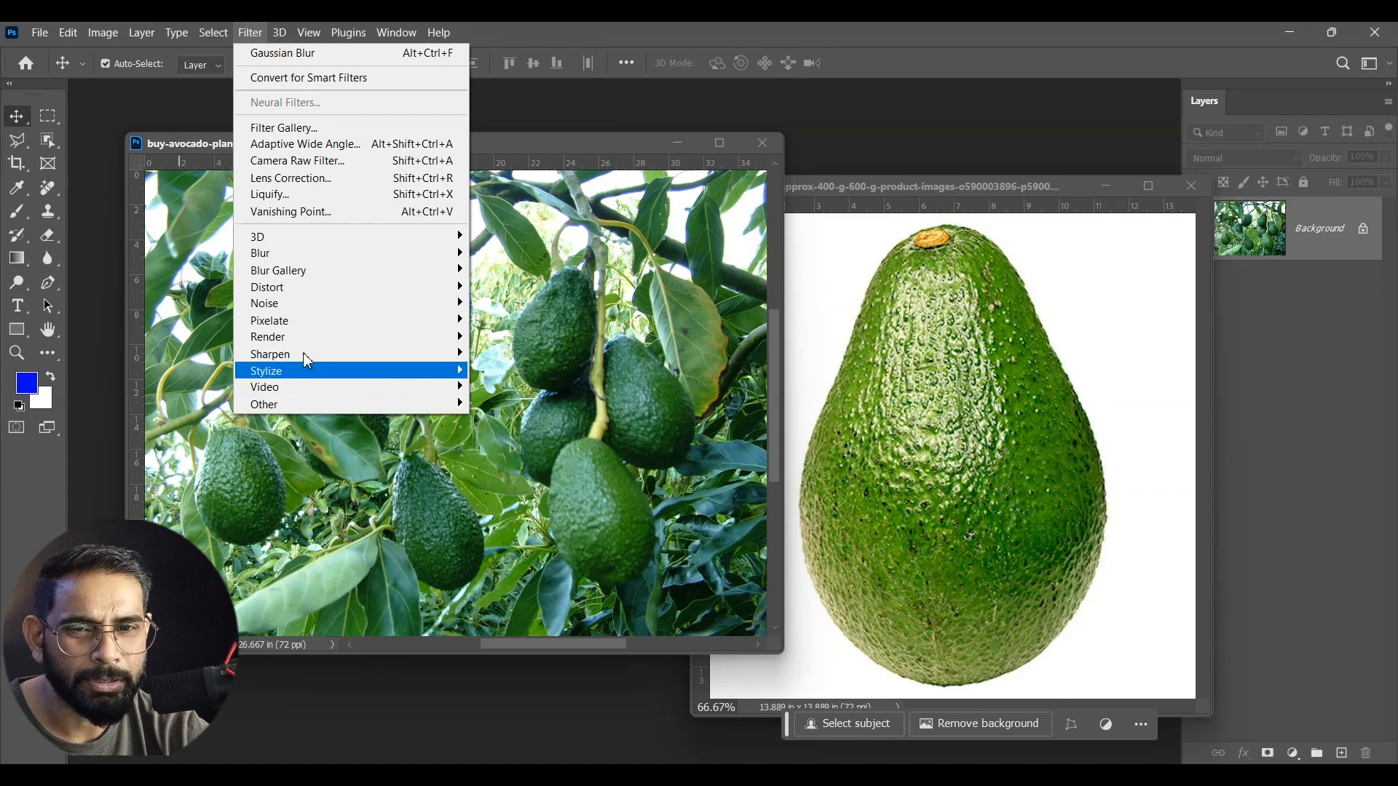
{"action": "mouse_move", "coordinate": [318, 255]}
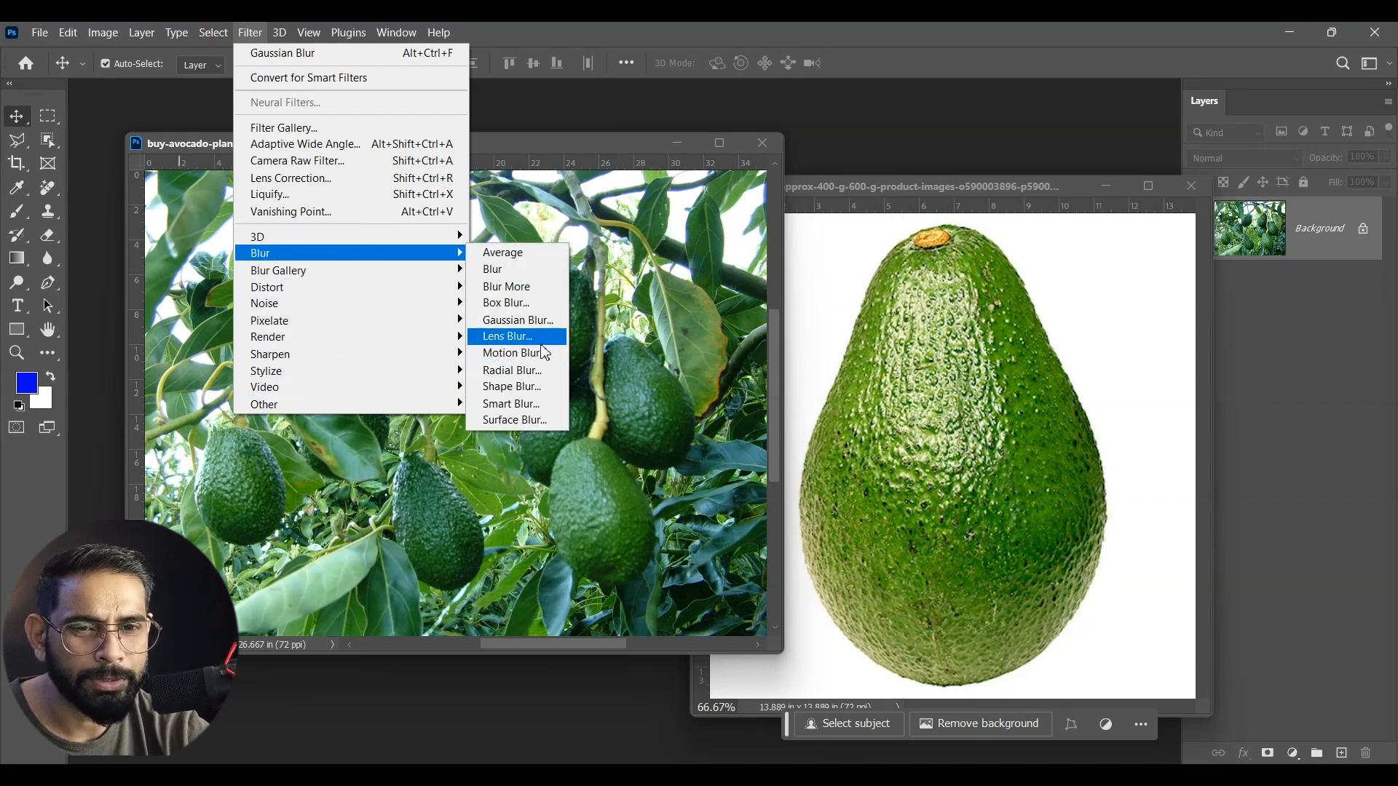
{"action": "left_click", "coordinate": [518, 321]}
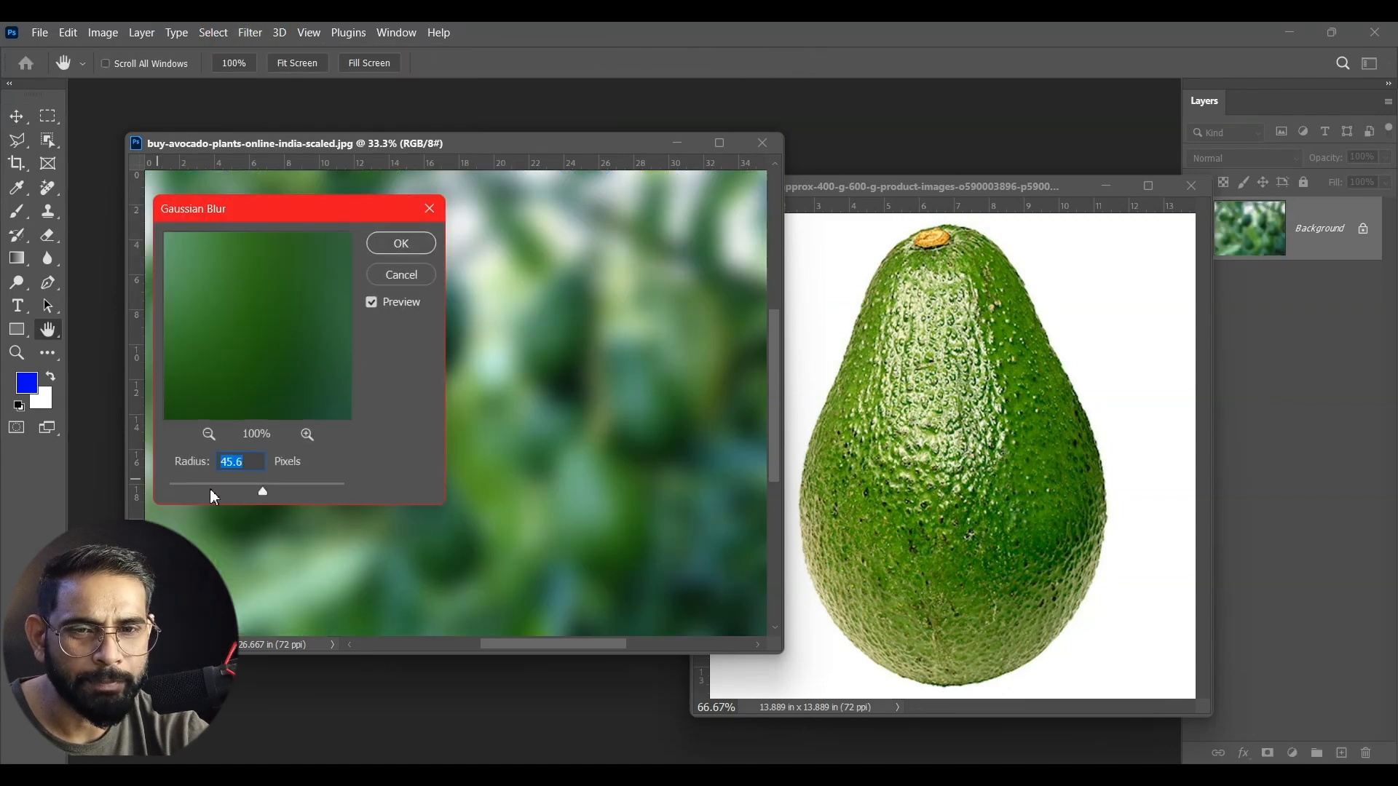
{"action": "left_click", "coordinate": [402, 243]}
- Copy the avocado product image into the blurred plant document, scale it to about 159% and centre it on the canvas
{"action": "key", "text": "v"}
{"action": "left_click_drag", "start_coordinate": [874, 400], "coordinate": [473, 380]}
{"action": "key", "text": "ctrl+t"}
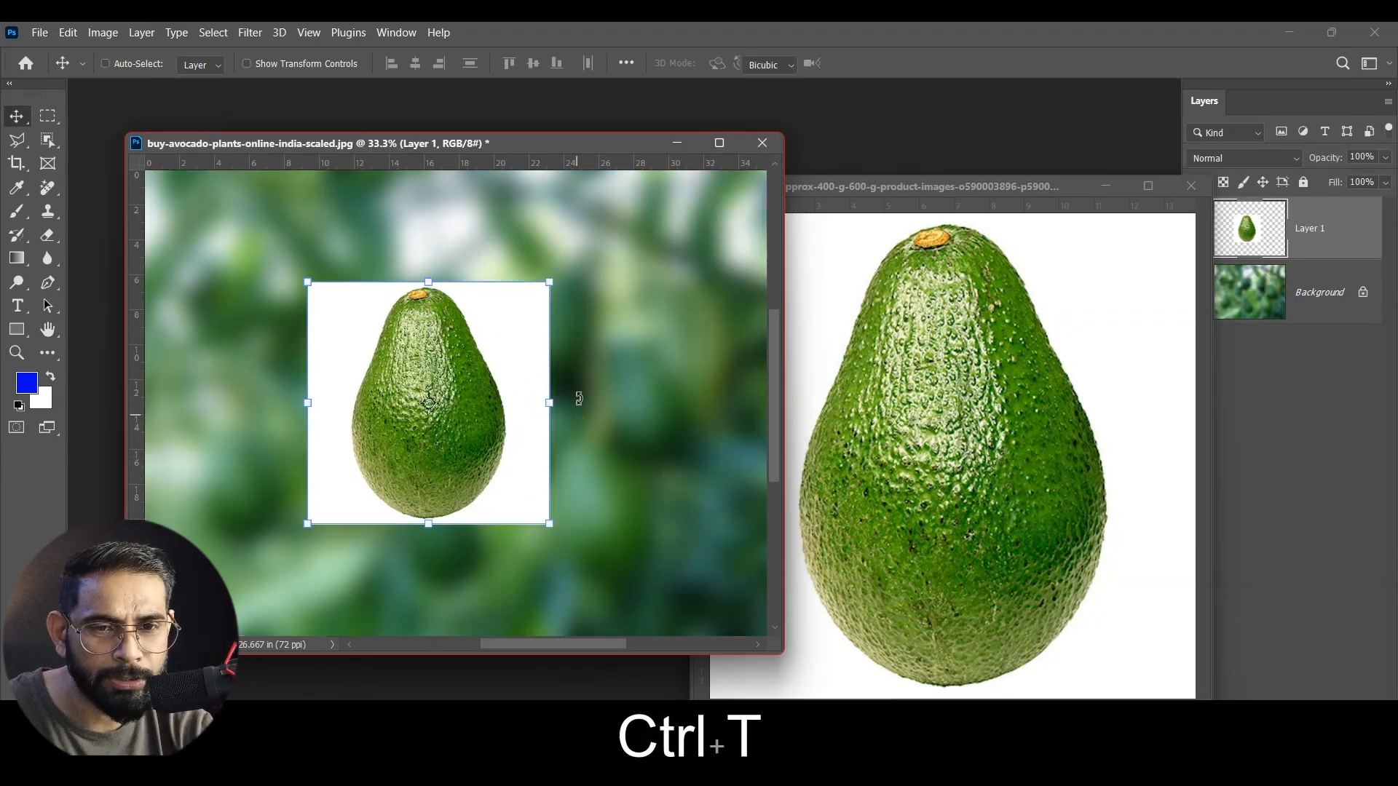
{"action": "left_click_drag", "start_coordinate": [556, 287], "coordinate": [684, 172]}
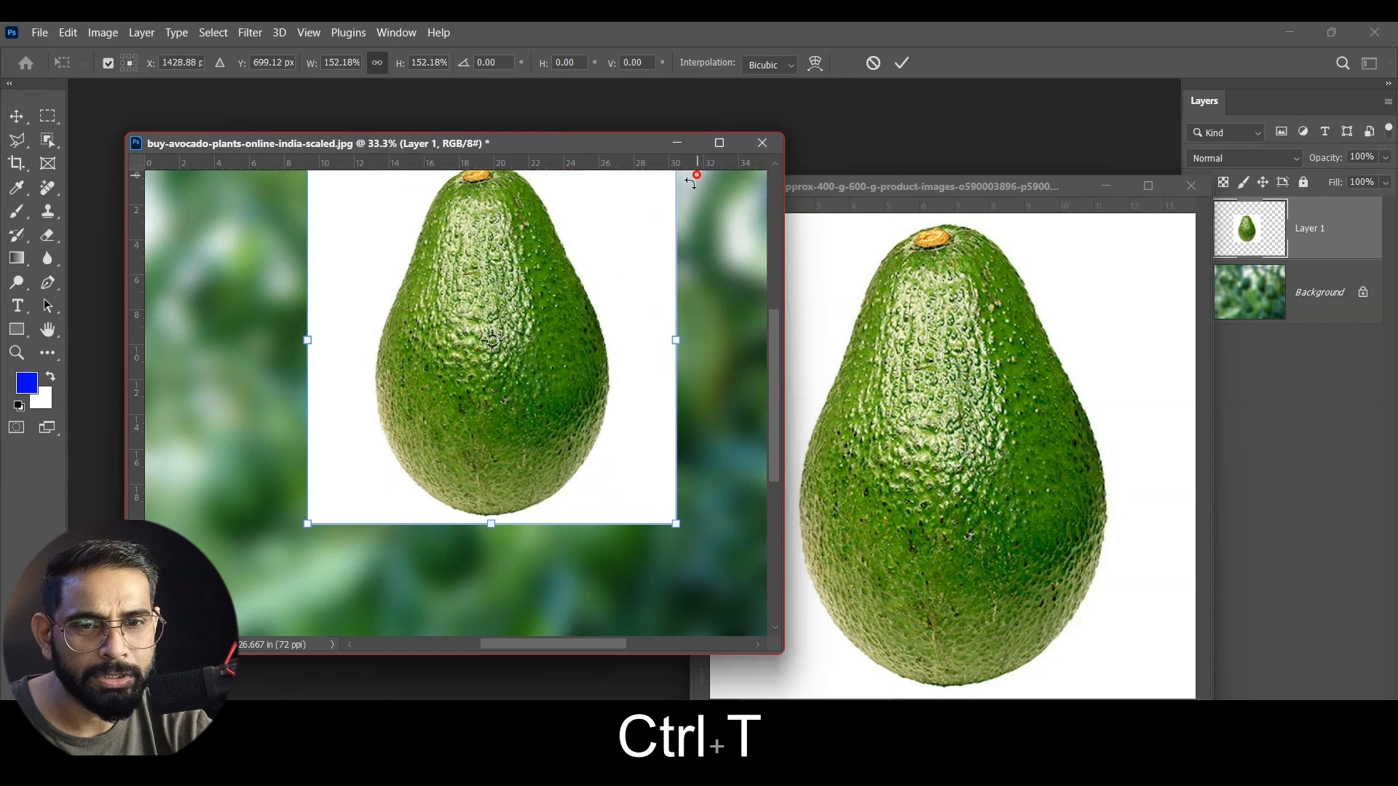
{"action": "left_click_drag", "start_coordinate": [592, 322], "coordinate": [558, 394]}
{"action": "left_click_drag", "start_coordinate": [640, 236], "coordinate": [655, 220]}
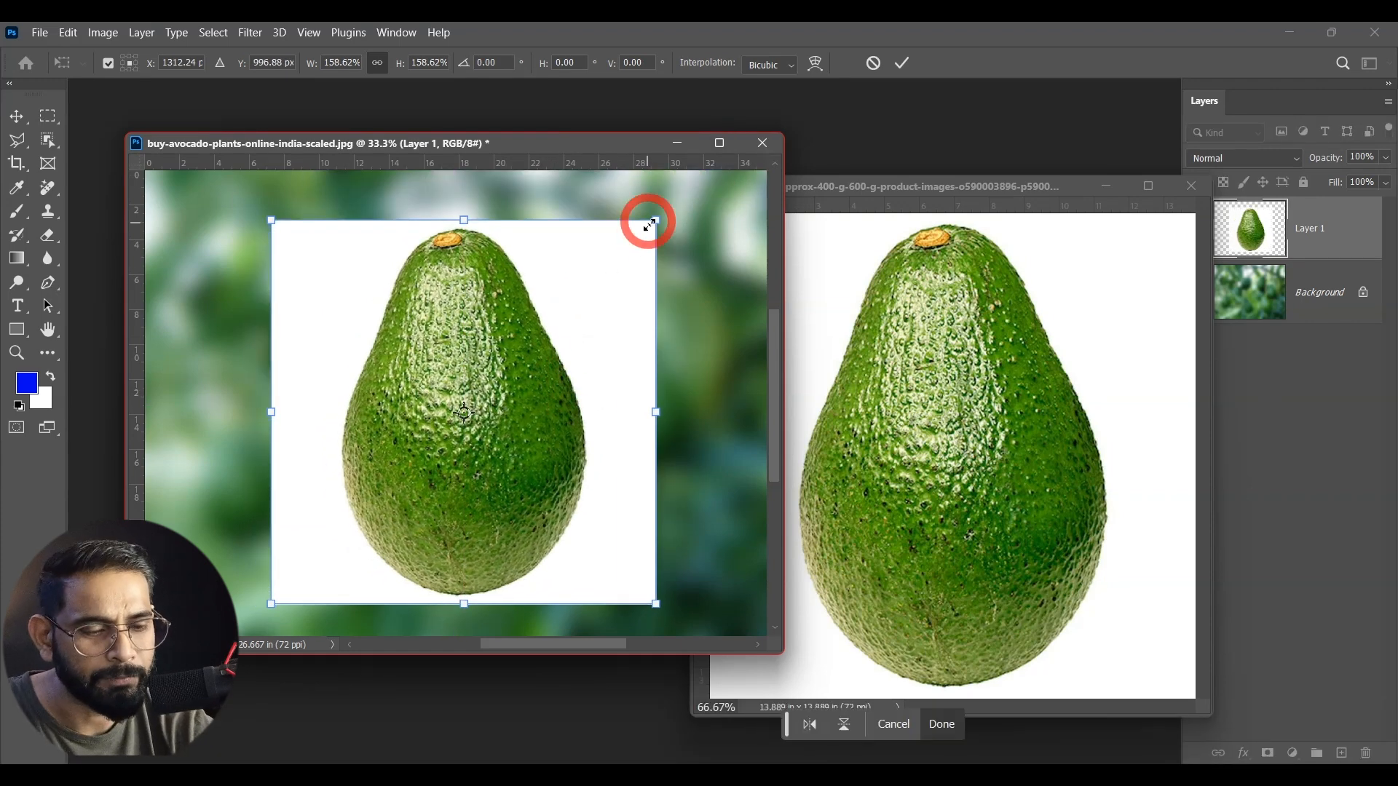
{"action": "key", "text": "Return"}
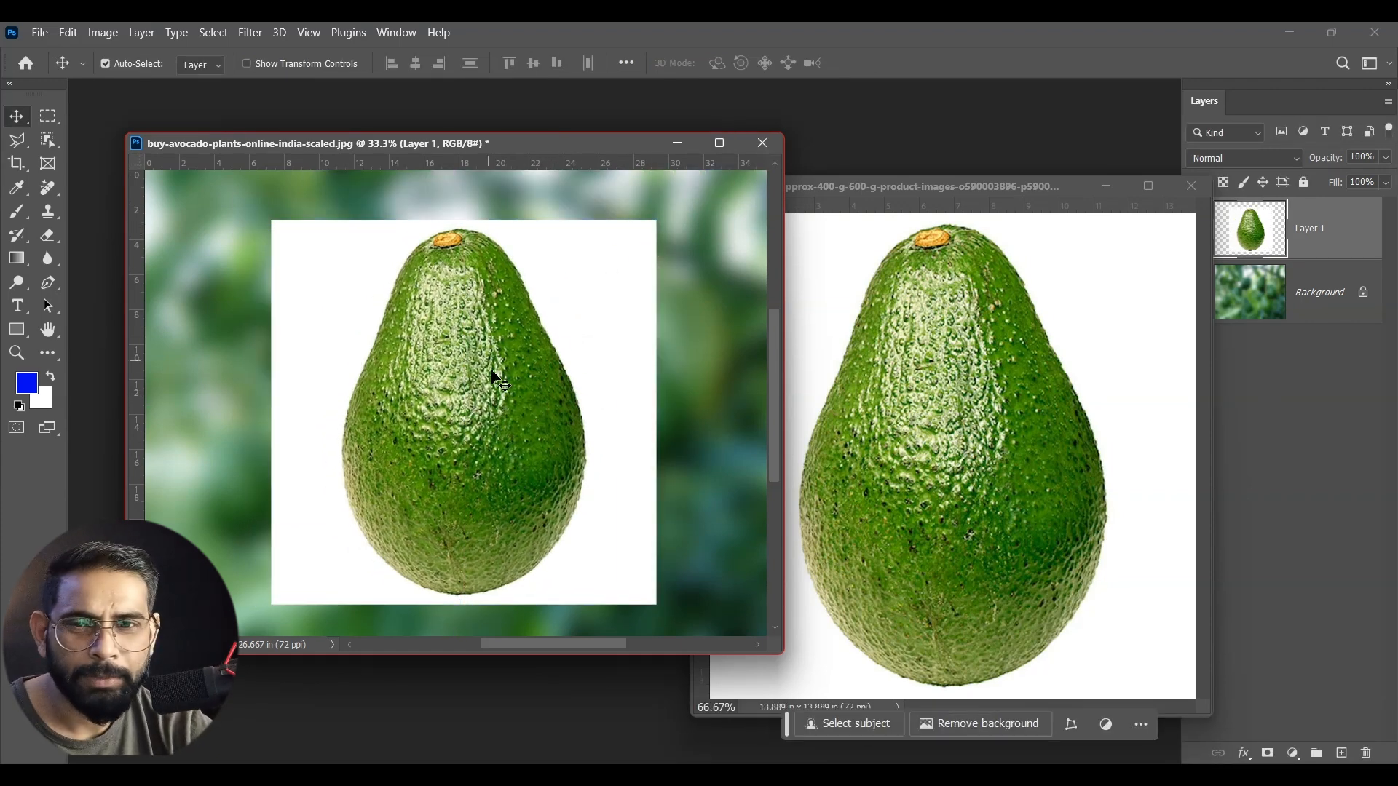
- Select the avocado as the subject, invert the selection and cut away its white surroundings
{"action": "left_click", "coordinate": [48, 148]}
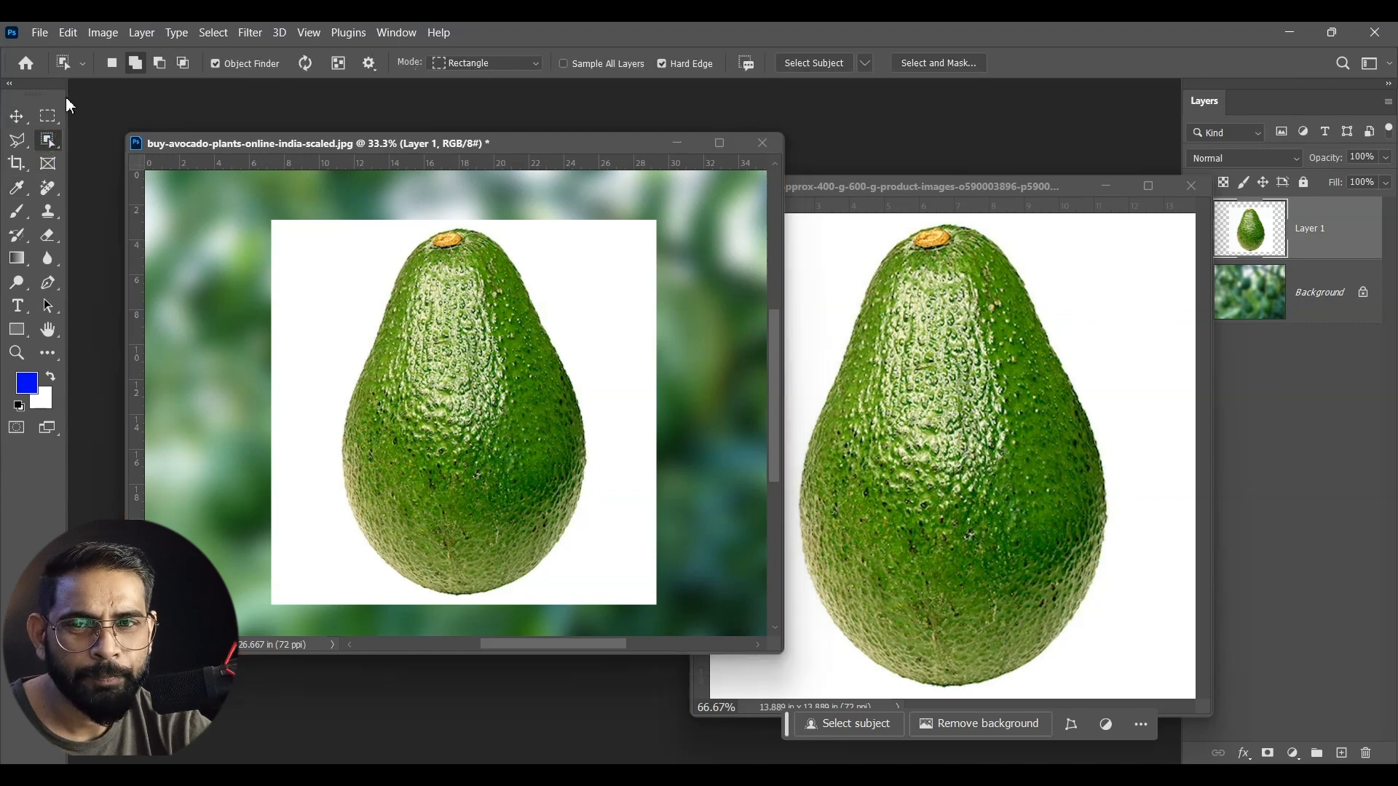
{"action": "left_click", "coordinate": [812, 65]}
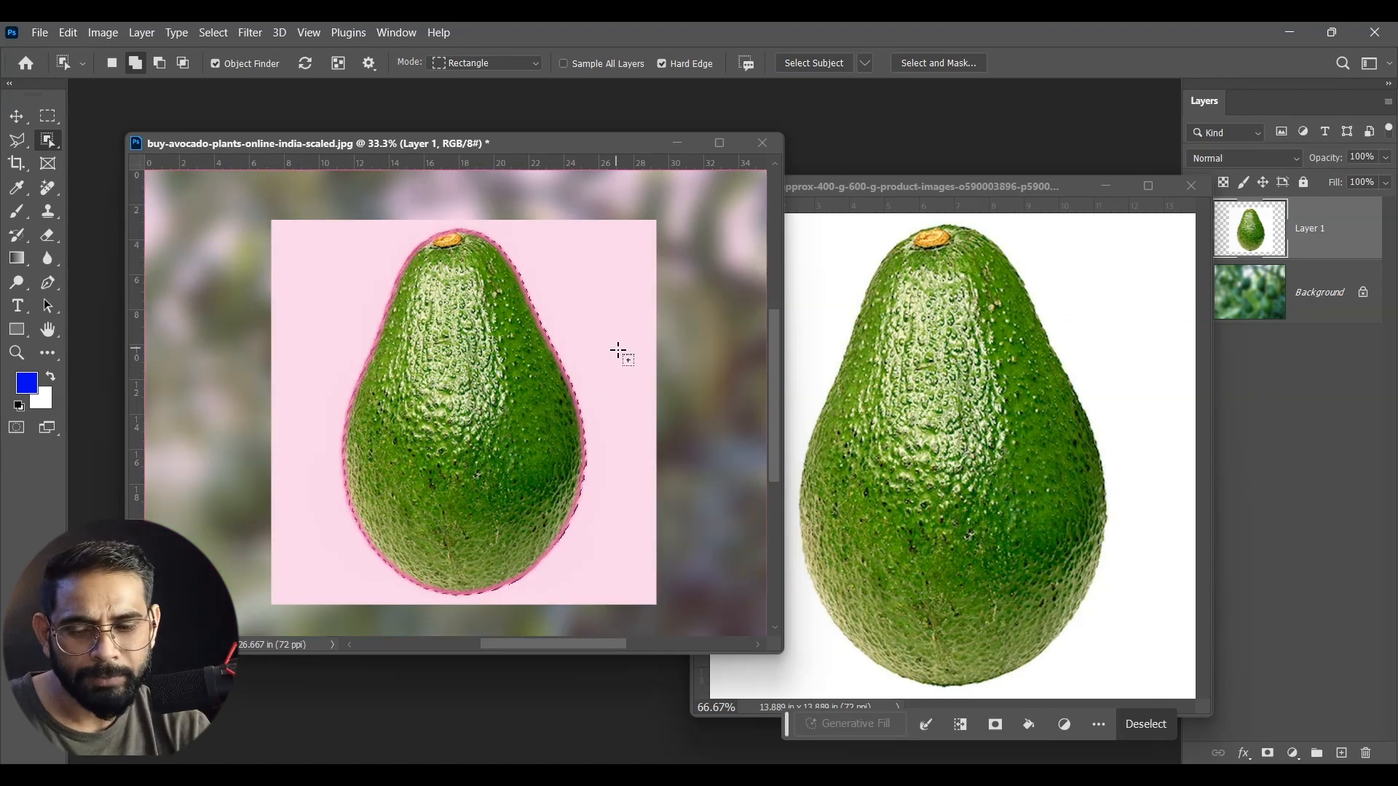
{"action": "key", "text": "ctrl+shift+i"}
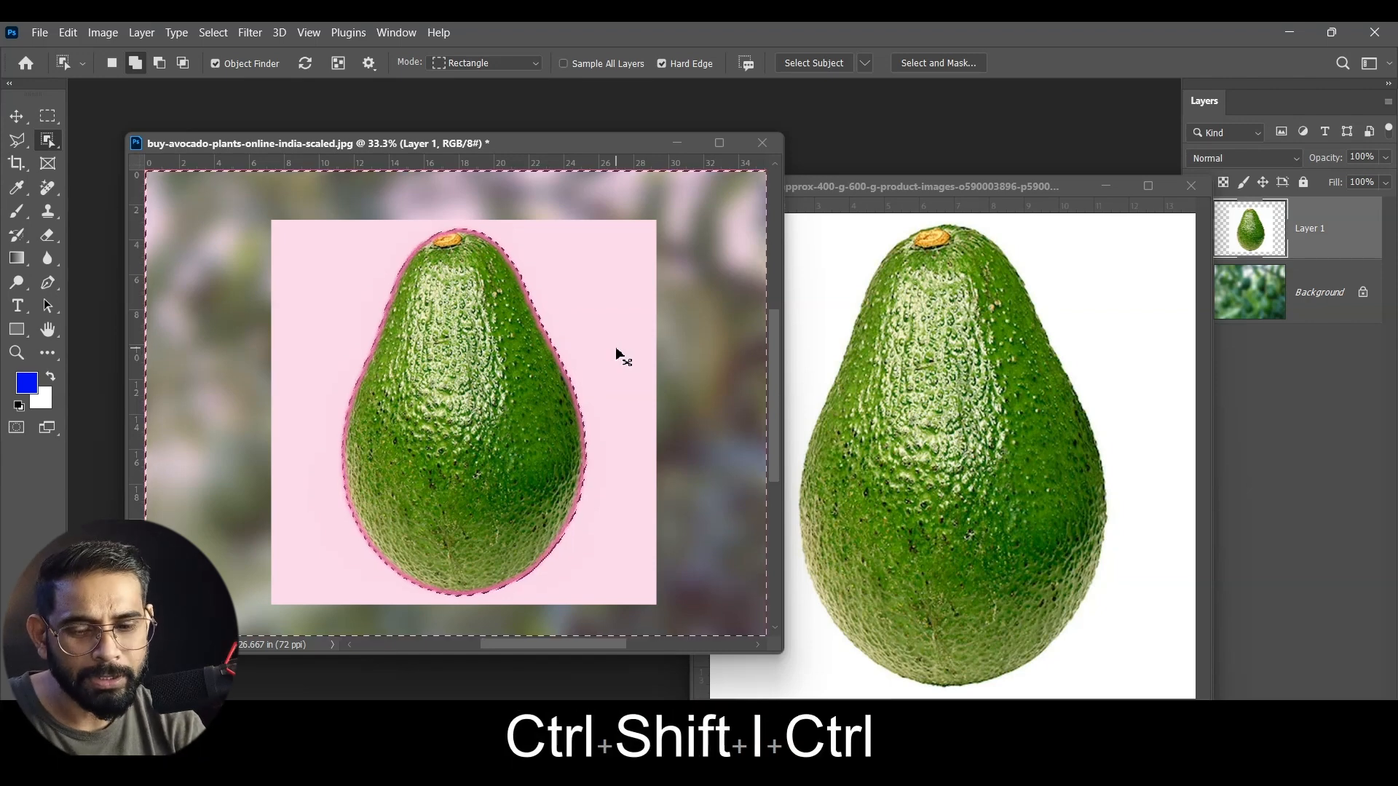
{"action": "key", "text": "ctrl+x"}
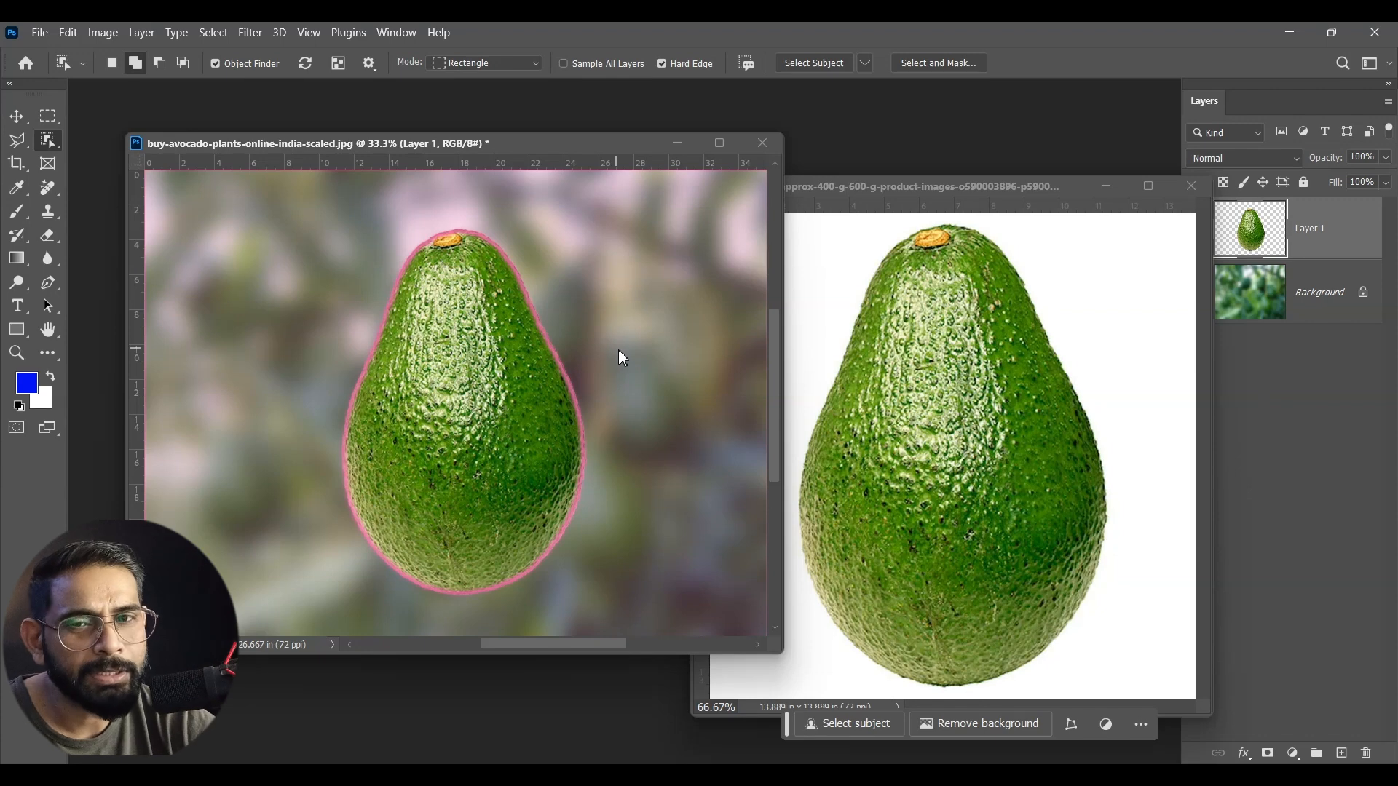
{"action": "left_click", "coordinate": [17, 116]}
{"action": "left_click", "coordinate": [54, 144]}
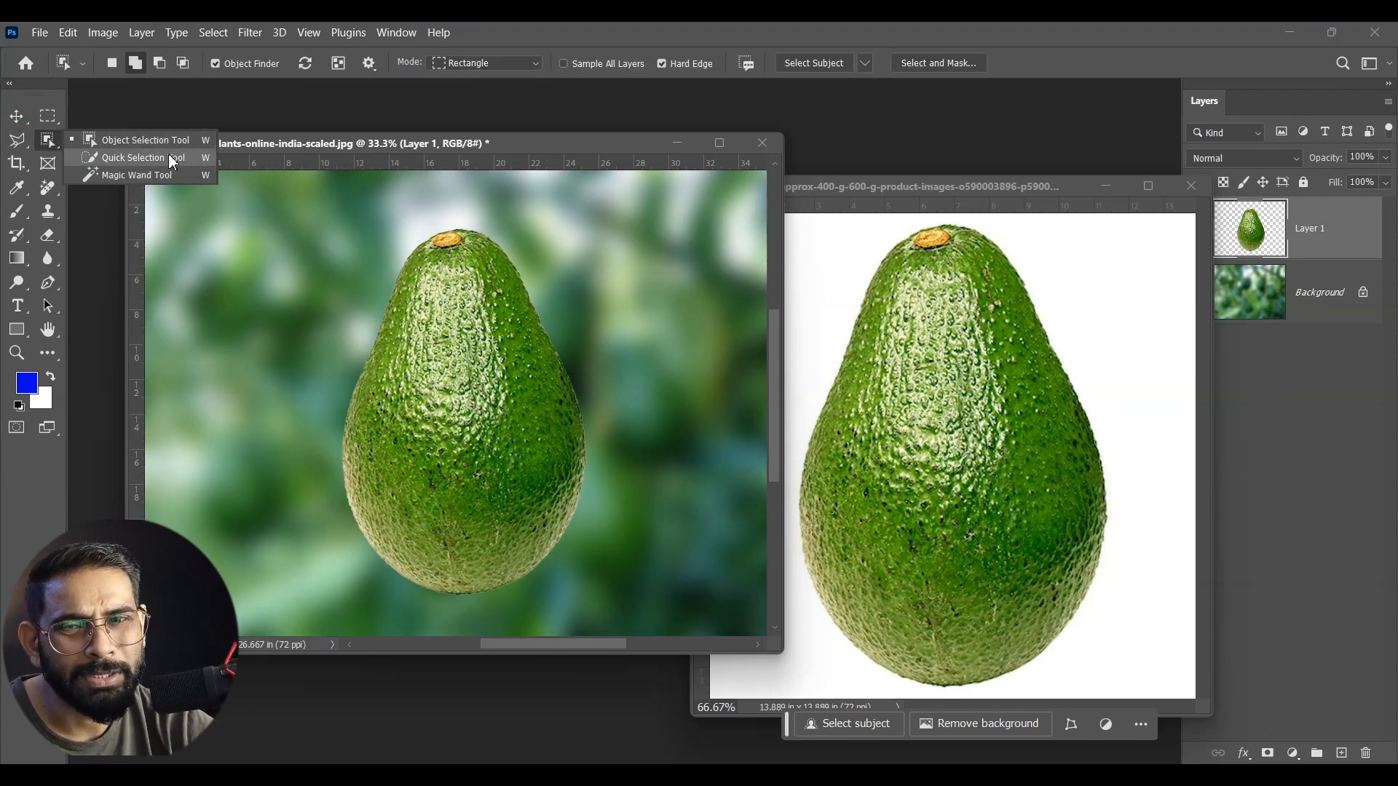
{"action": "left_click", "coordinate": [139, 158]}
{"action": "left_click", "coordinate": [17, 117]}
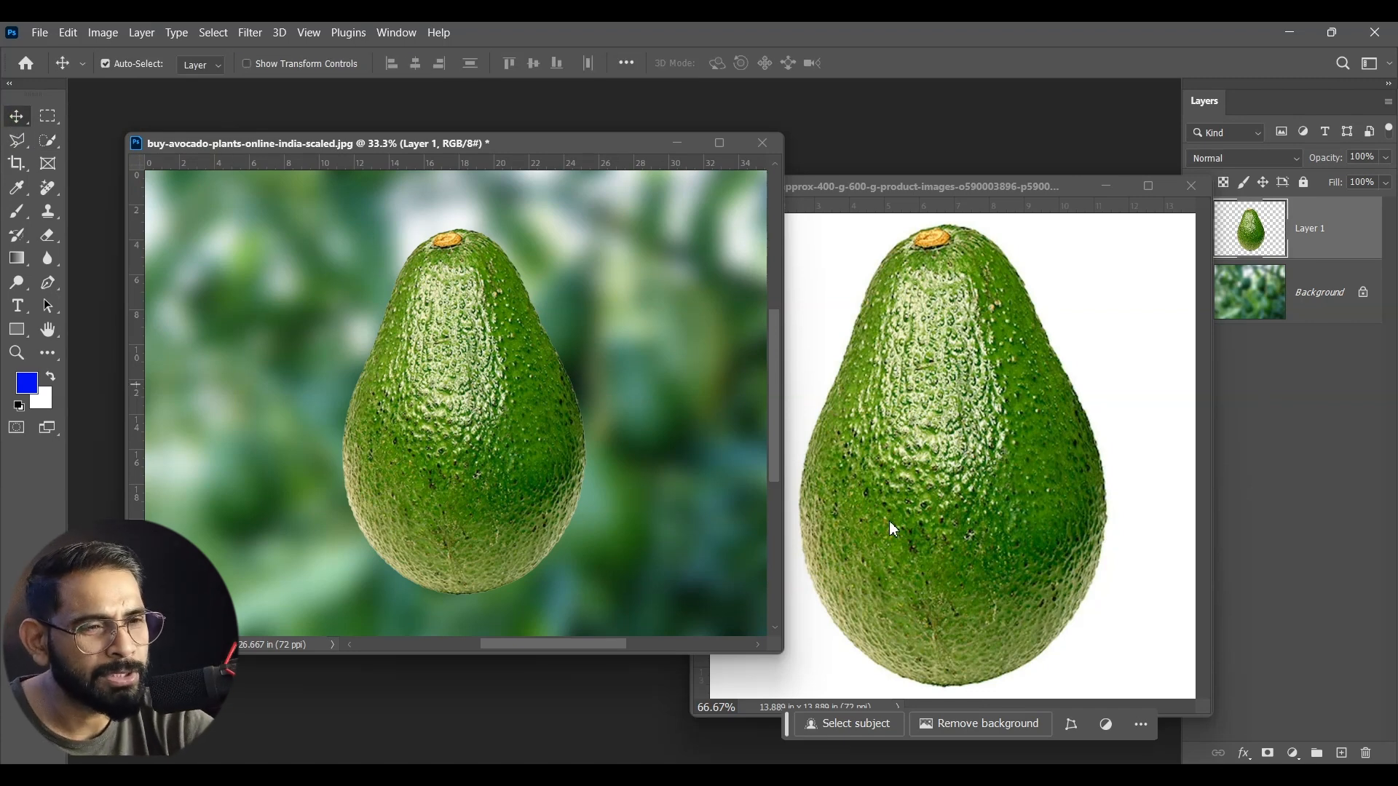
- Close the avocado source image and duplicate the cut-out avocado layer, Layer 1, in the plant document
{"action": "left_click", "coordinate": [1191, 187]}
{"action": "left_click_drag", "start_coordinate": [851, 303], "coordinate": [911, 234]}
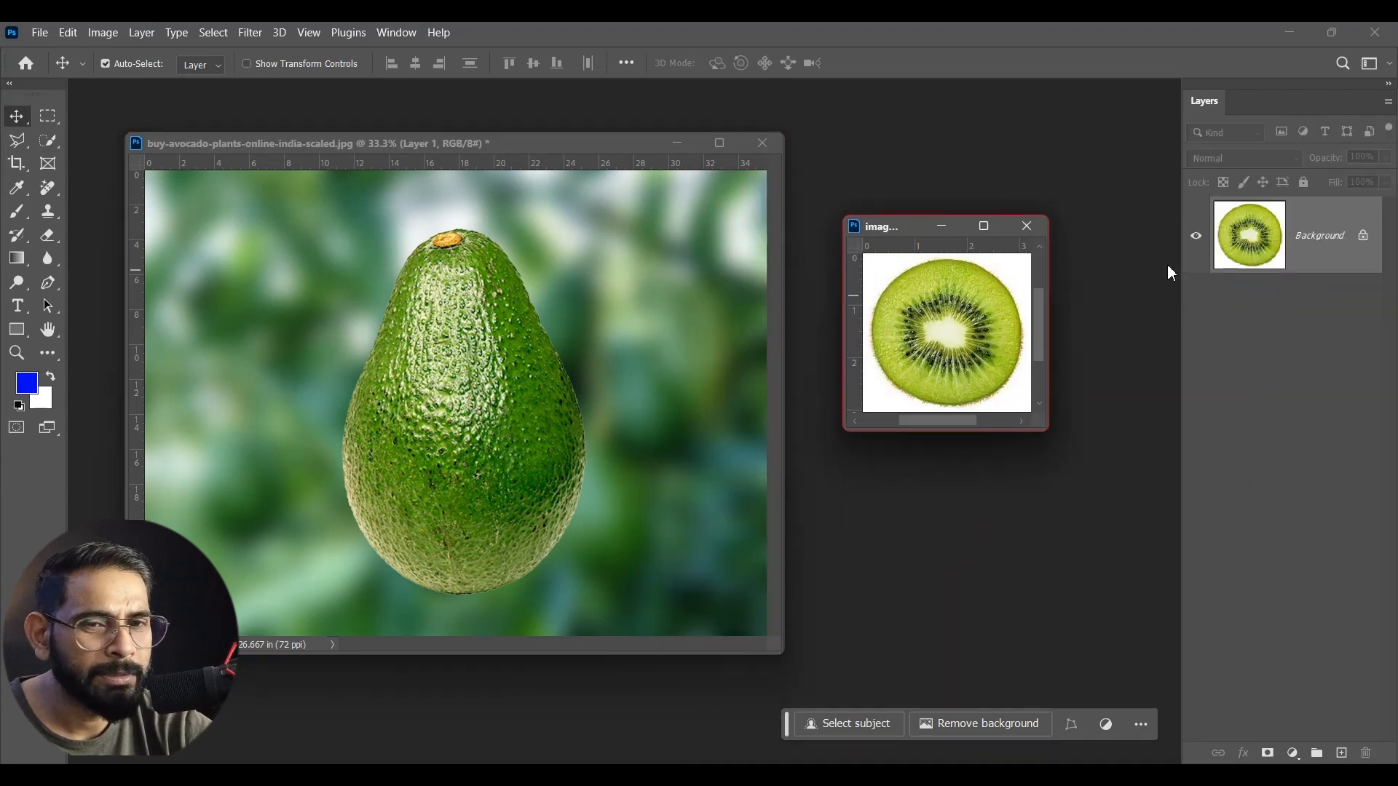
{"action": "left_click", "coordinate": [640, 324]}
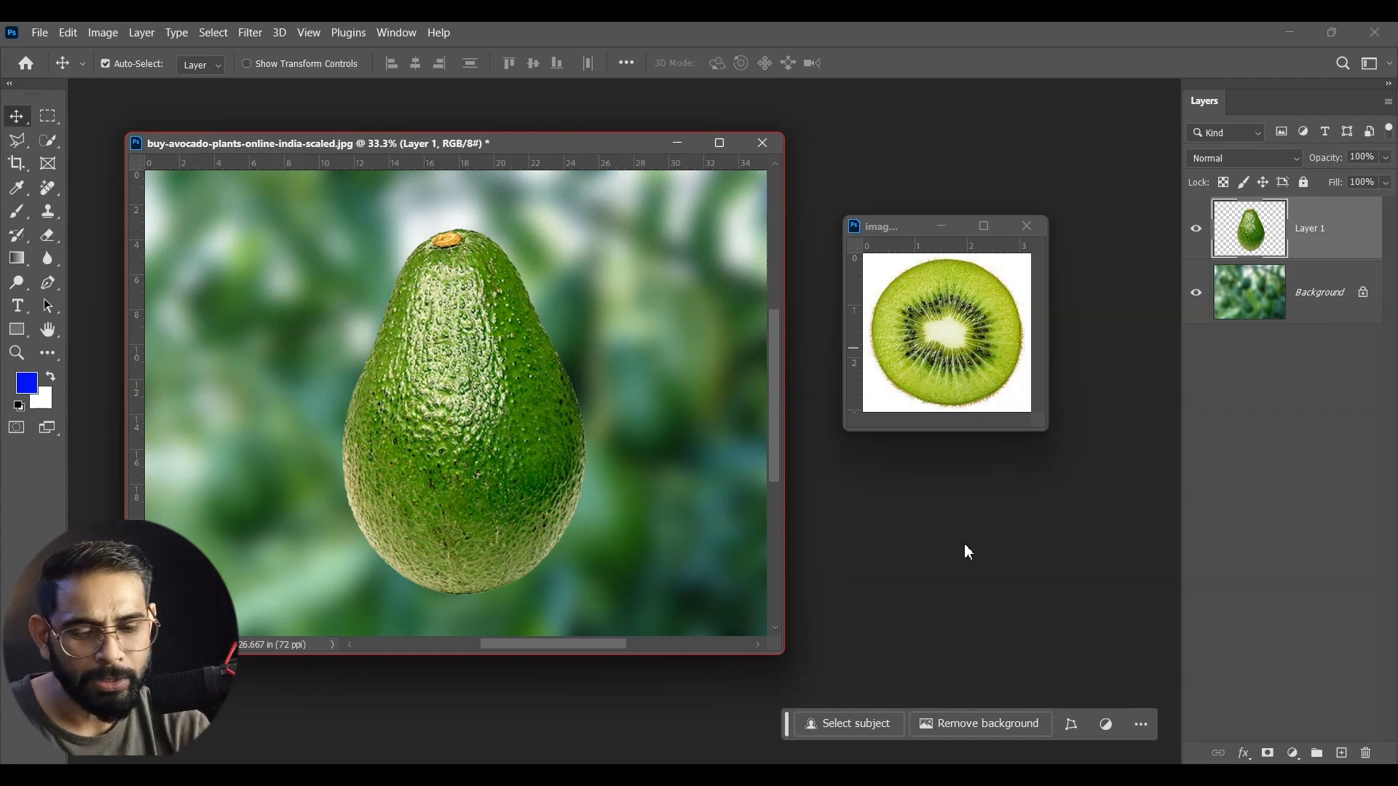
{"action": "key", "text": "ctrl+j"}
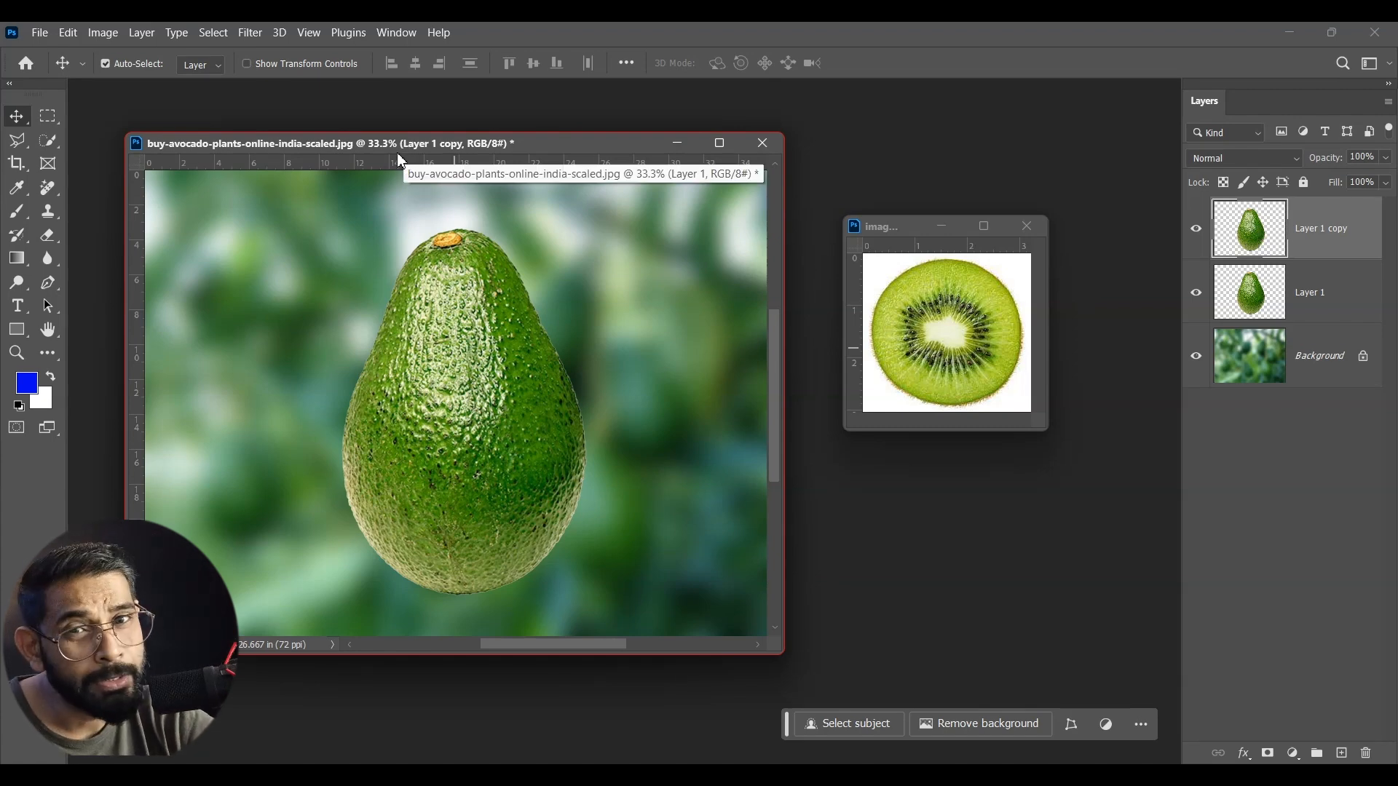
- Desaturate the duplicated avocado layer, Layer 1 copy
{"action": "left_click", "coordinate": [103, 33]}
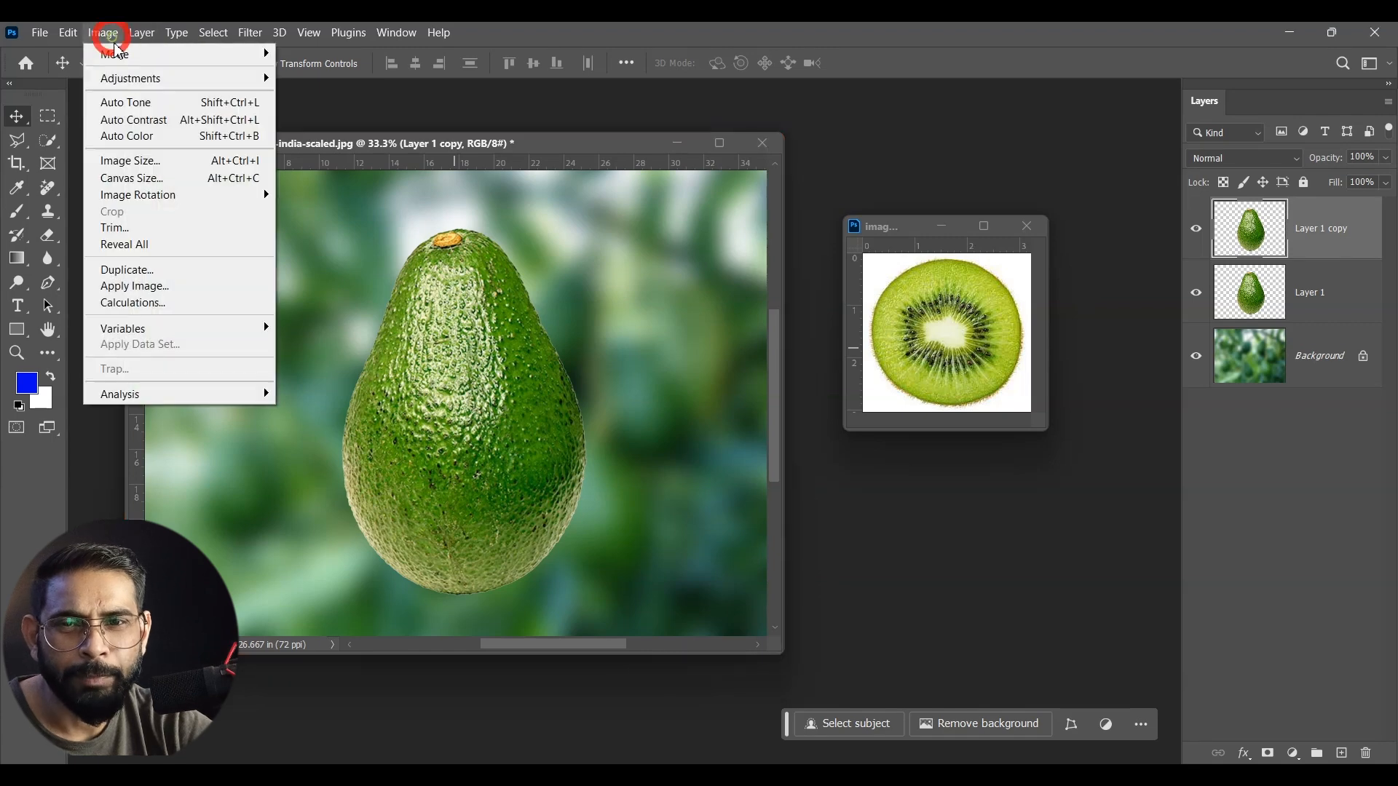
{"action": "mouse_move", "coordinate": [166, 87]}
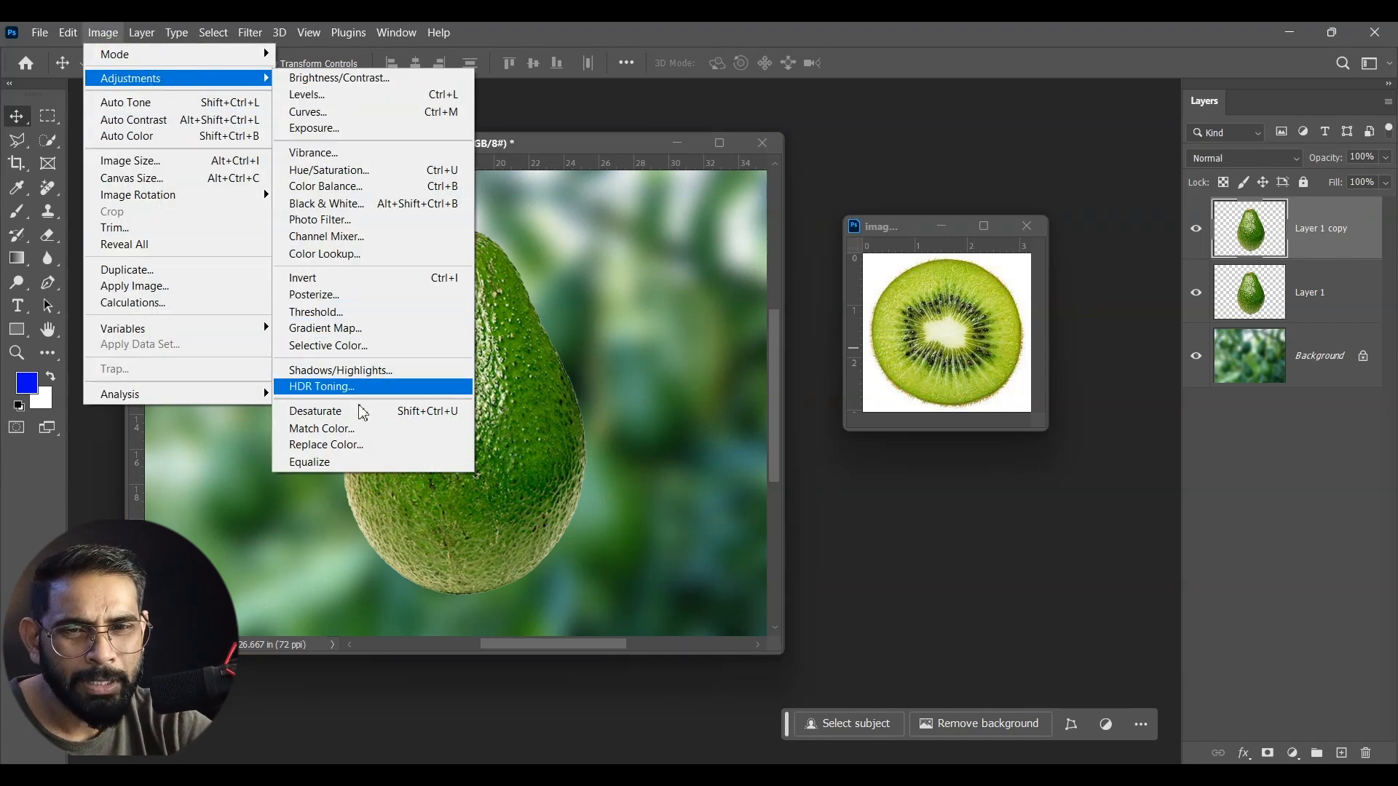
{"action": "left_click", "coordinate": [369, 422]}
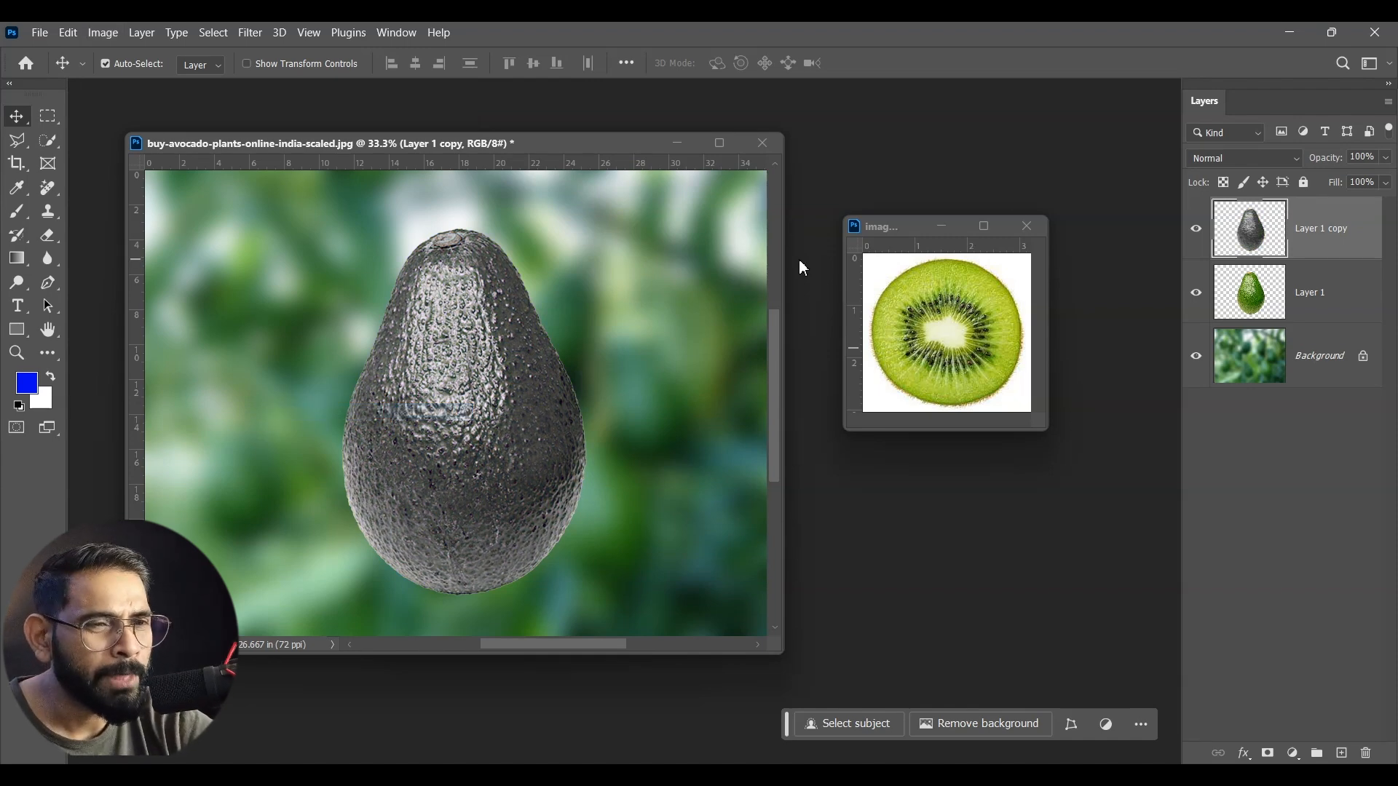
- Set the desaturated avocado layer's blend mode to Screen and hide the original green avocado layer
{"action": "left_click", "coordinate": [1247, 160]}
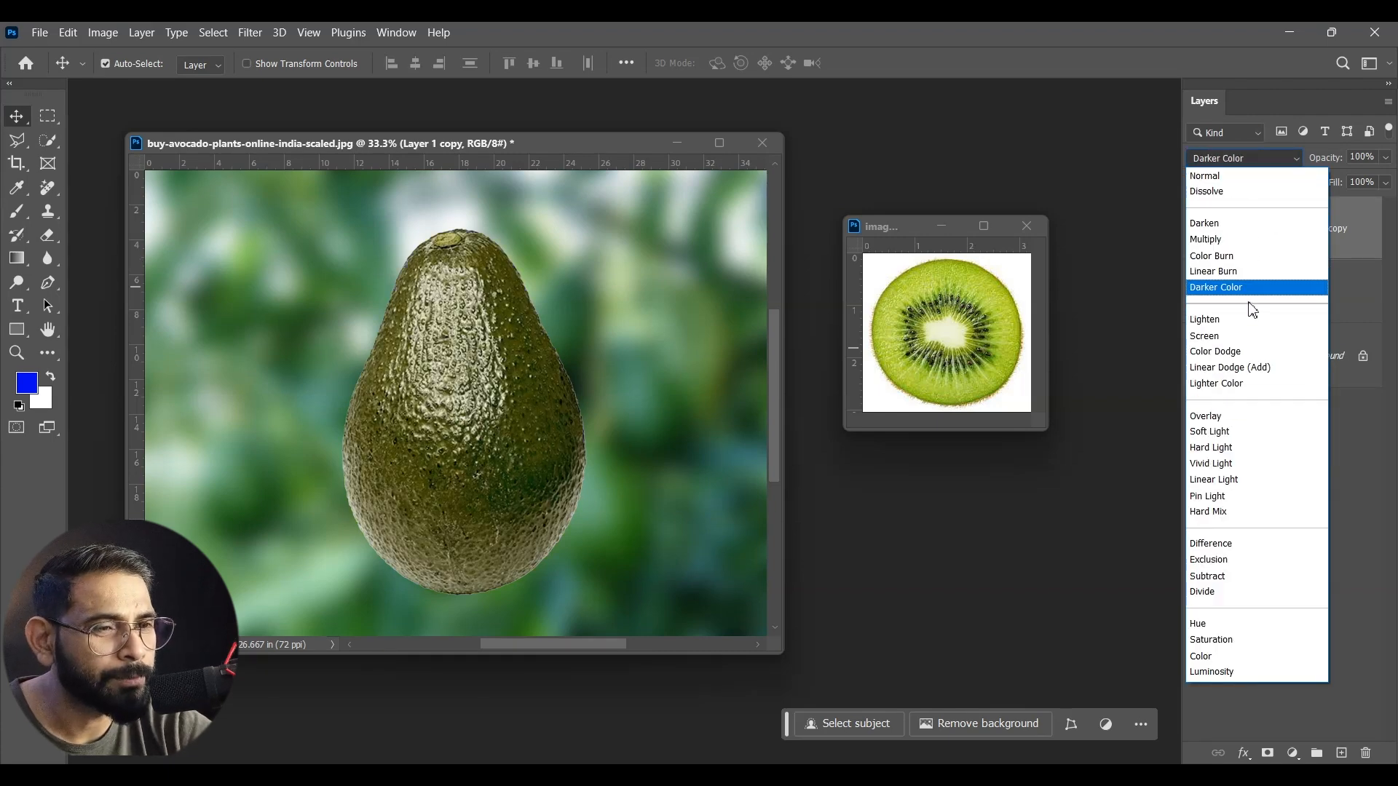
{"action": "left_click", "coordinate": [1243, 340]}
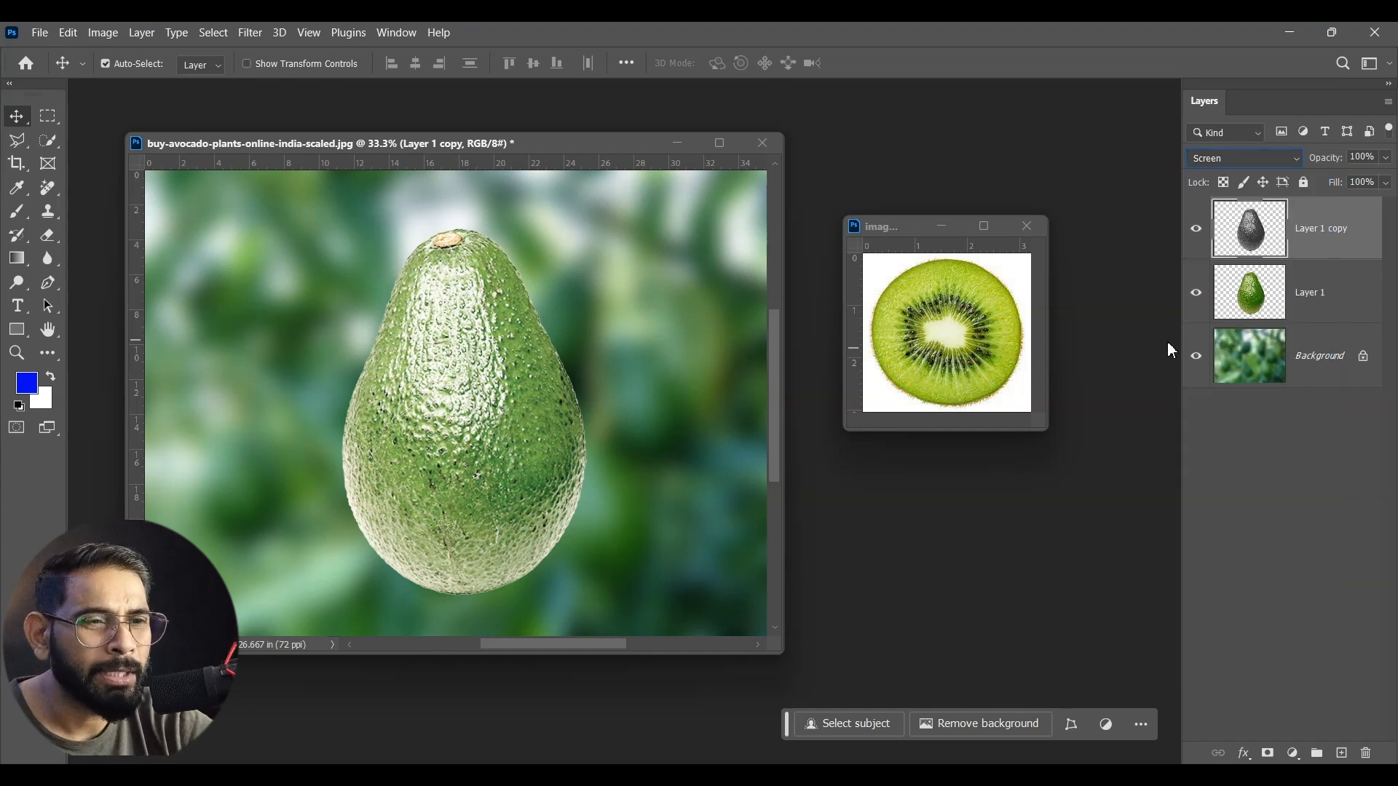
{"action": "left_click", "coordinate": [1197, 298]}
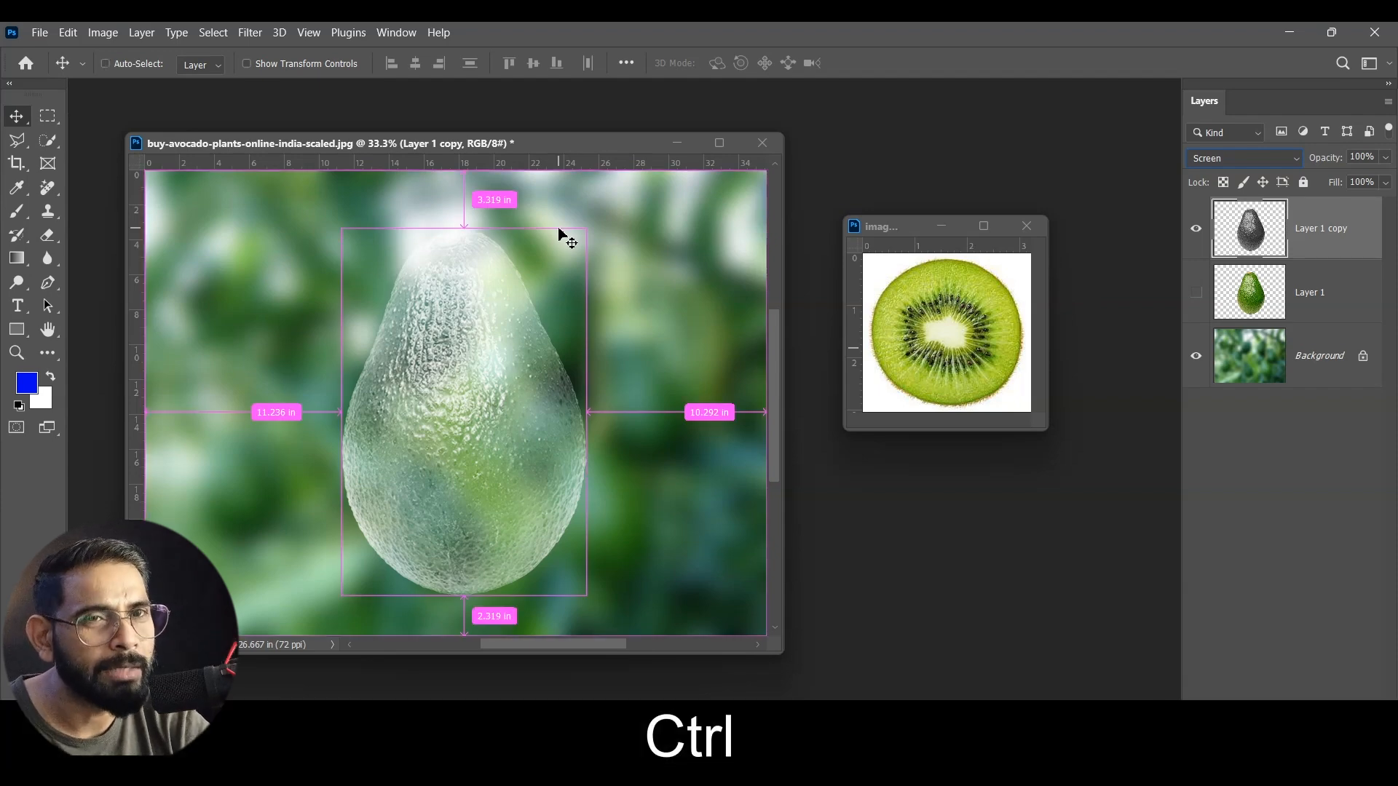
- Adjust the Levels of the desaturated avocado layer to input values 26, 0.42 and 216
{"action": "key", "text": "ctrl+l"}
{"action": "left_click_drag", "start_coordinate": [718, 320], "coordinate": [934, 175]}
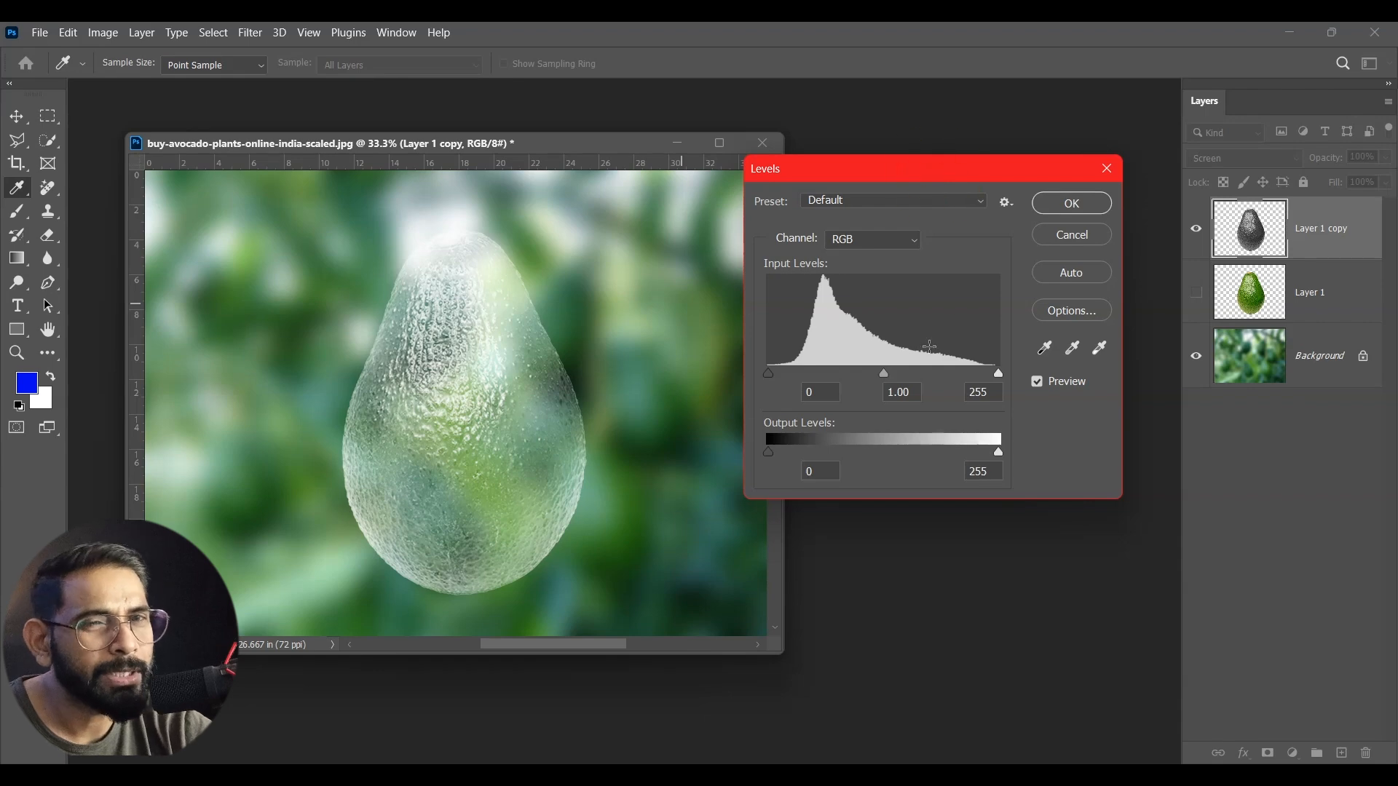
{"action": "left_click_drag", "start_coordinate": [998, 373], "coordinate": [972, 378]}
{"action": "left_click_drag", "start_coordinate": [768, 374], "coordinate": [793, 369]}
{"action": "left_click_drag", "start_coordinate": [885, 377], "coordinate": [919, 397]}
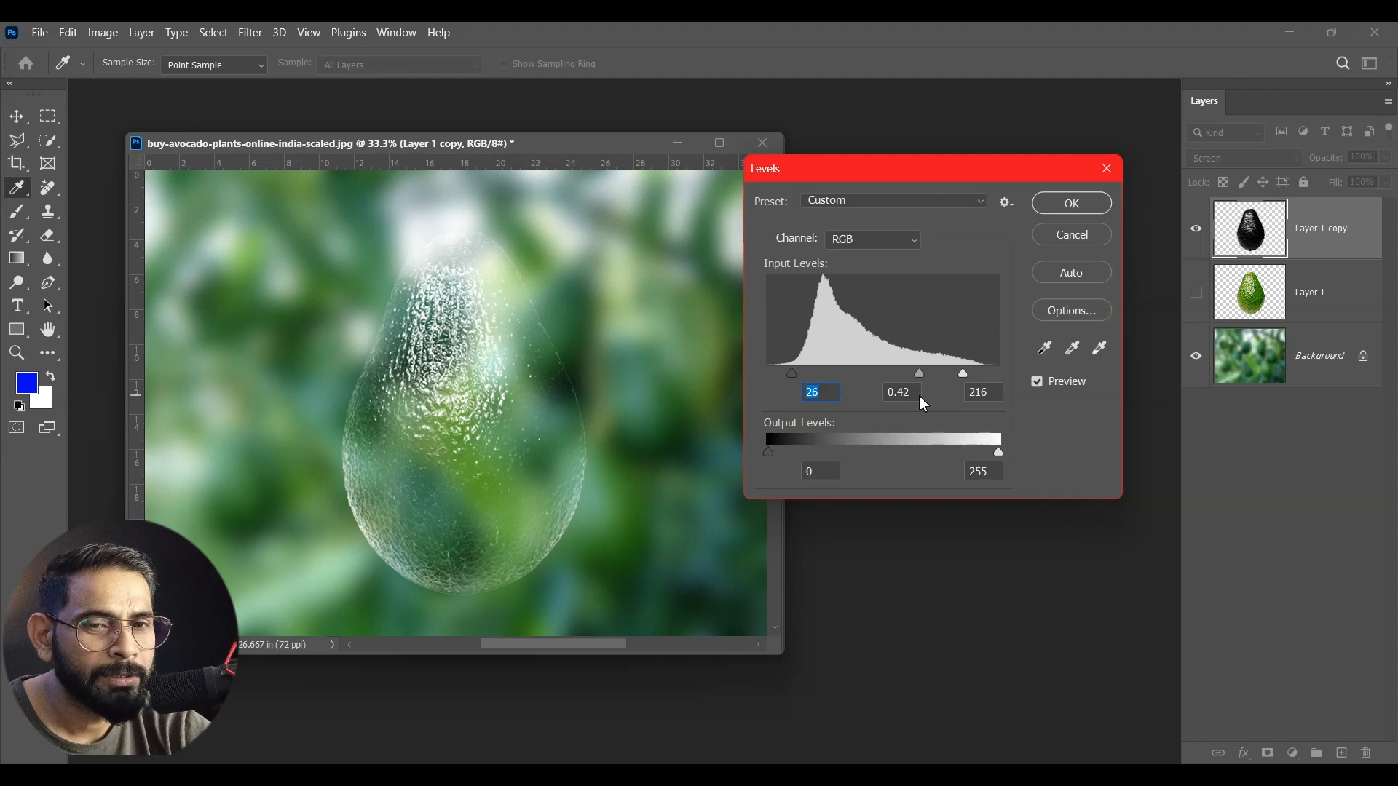
{"action": "left_click", "coordinate": [1072, 203]}
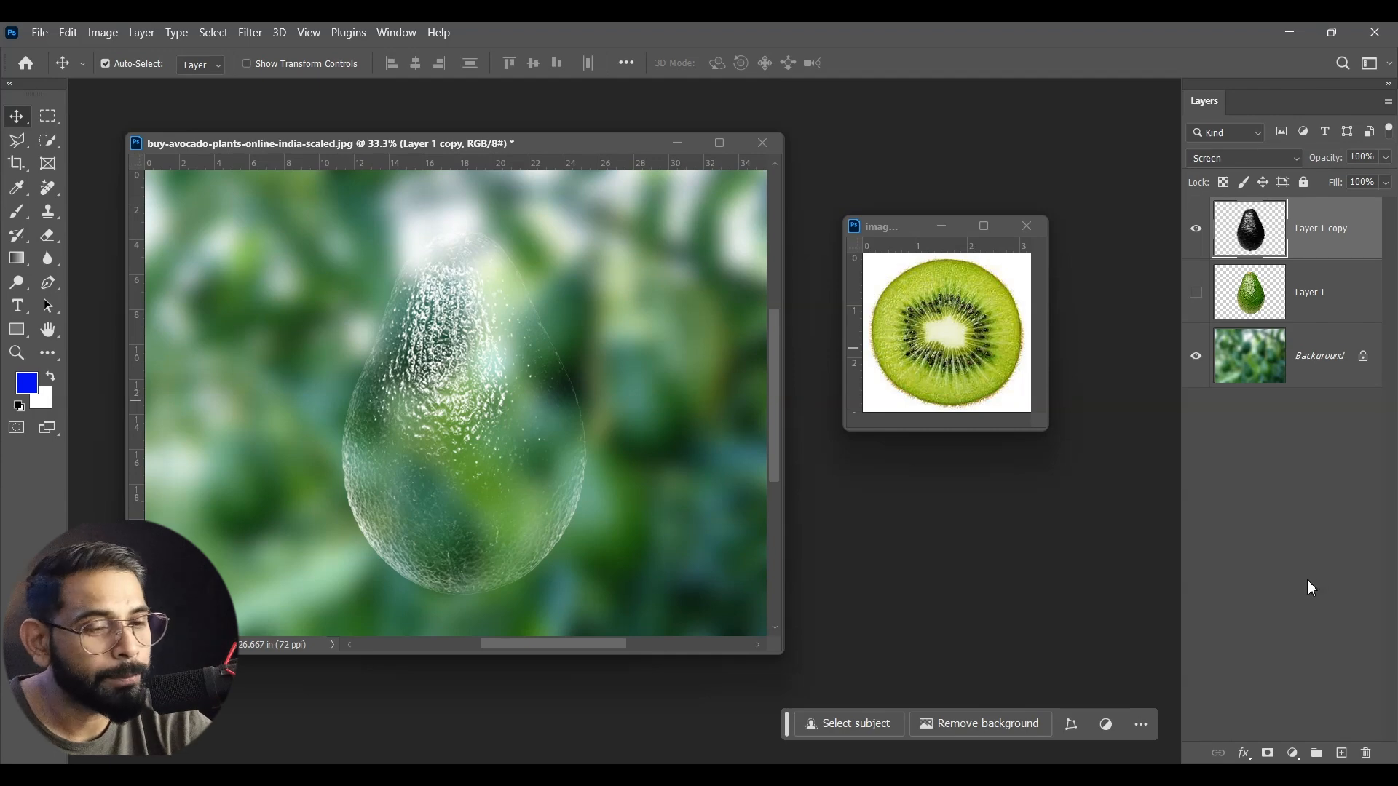
- Add a layer mask to the desaturated avocado layer, Layer 1 copy, and fill the mask with black
{"action": "left_click", "coordinate": [1268, 752]}
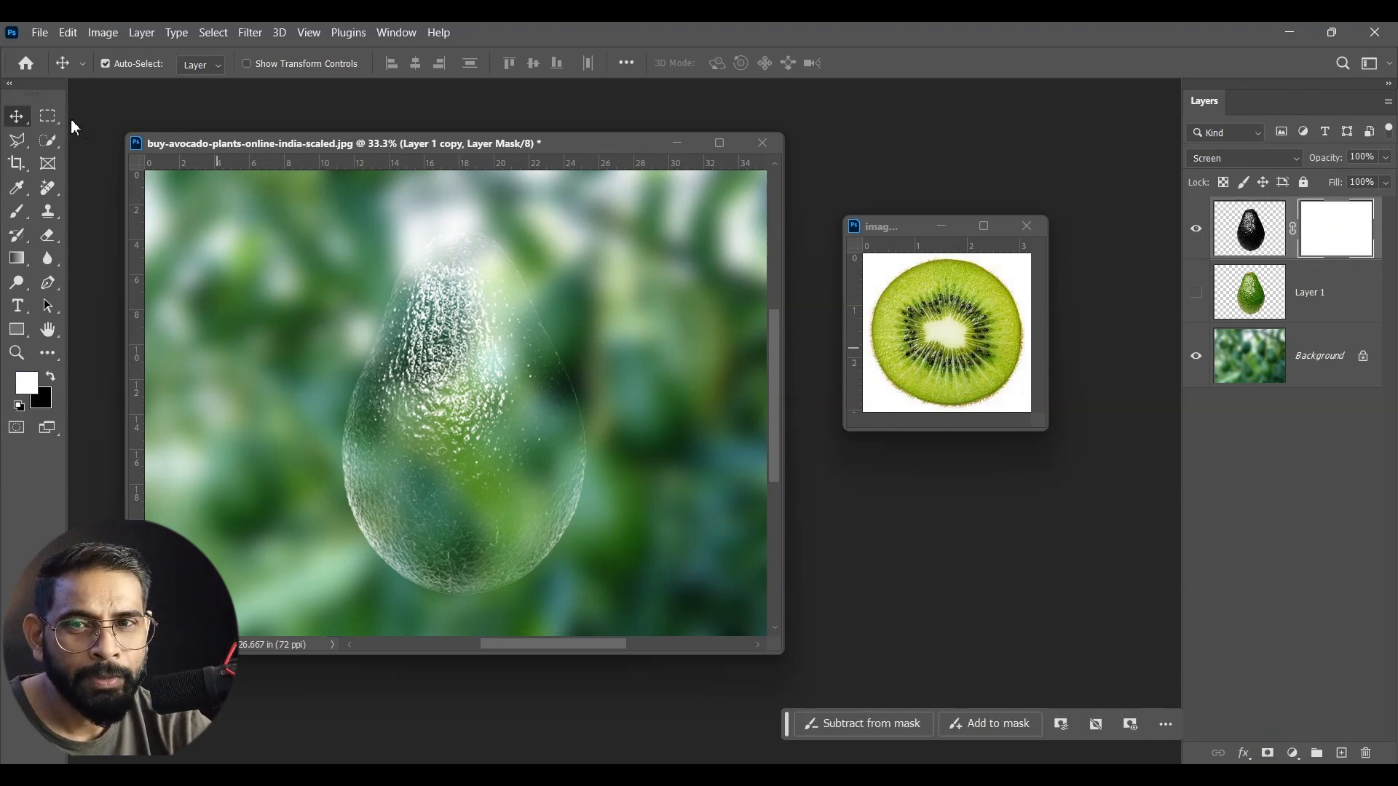
{"action": "key", "text": "m"}
{"action": "left_click_drag", "start_coordinate": [317, 191], "coordinate": [655, 388]}
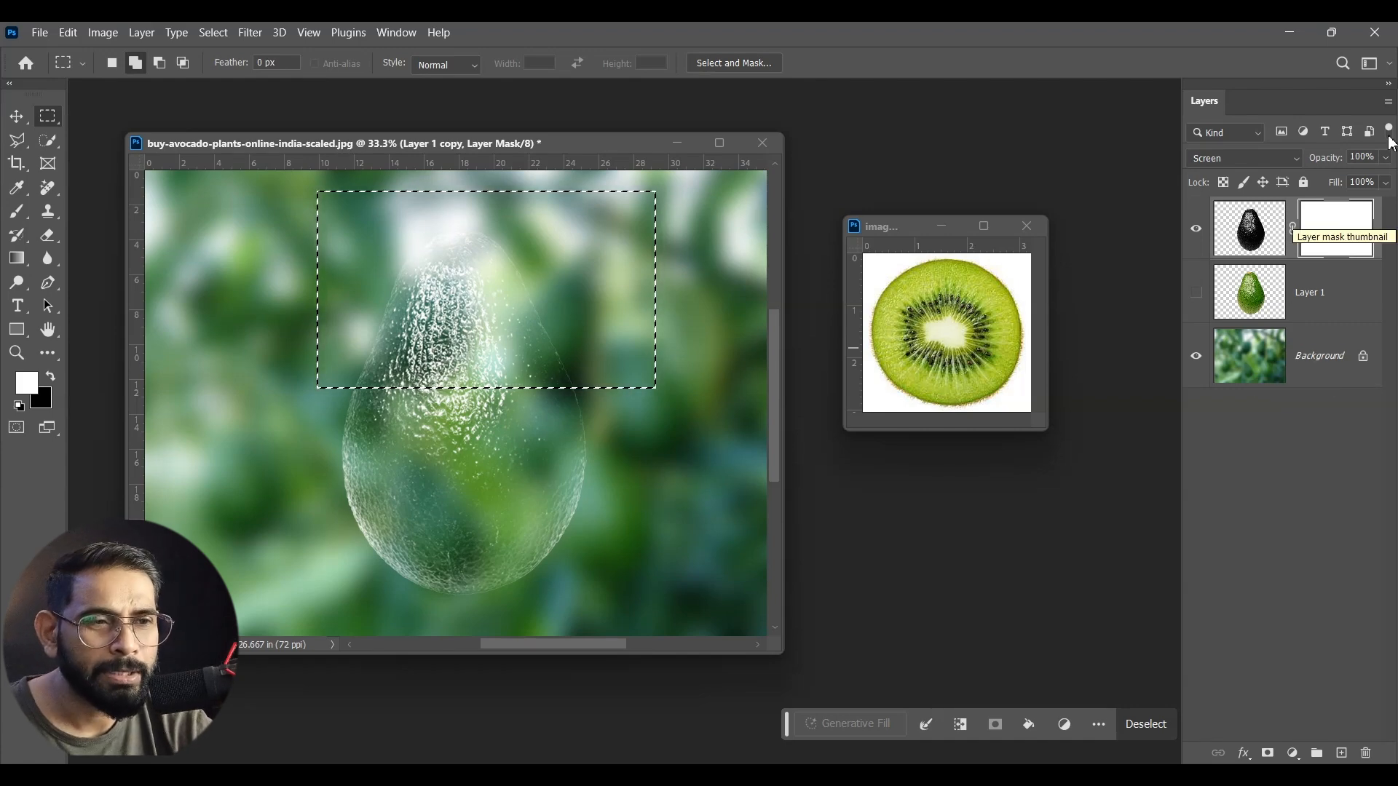
{"action": "left_click", "coordinate": [1339, 233]}
{"action": "key", "text": "ctrl+d"}
{"action": "left_click", "coordinate": [1342, 227]}
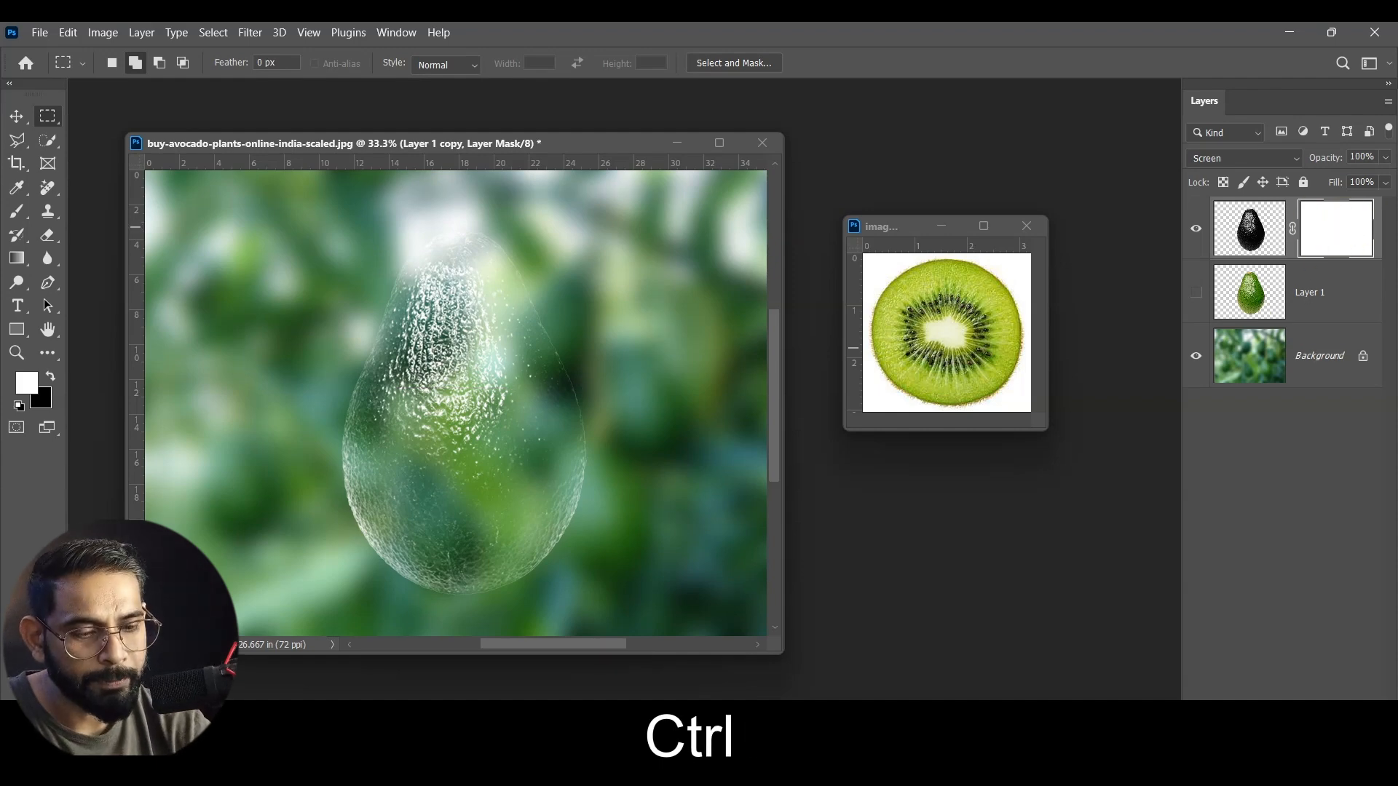
{"action": "key", "text": "ctrl+BackSpace"}
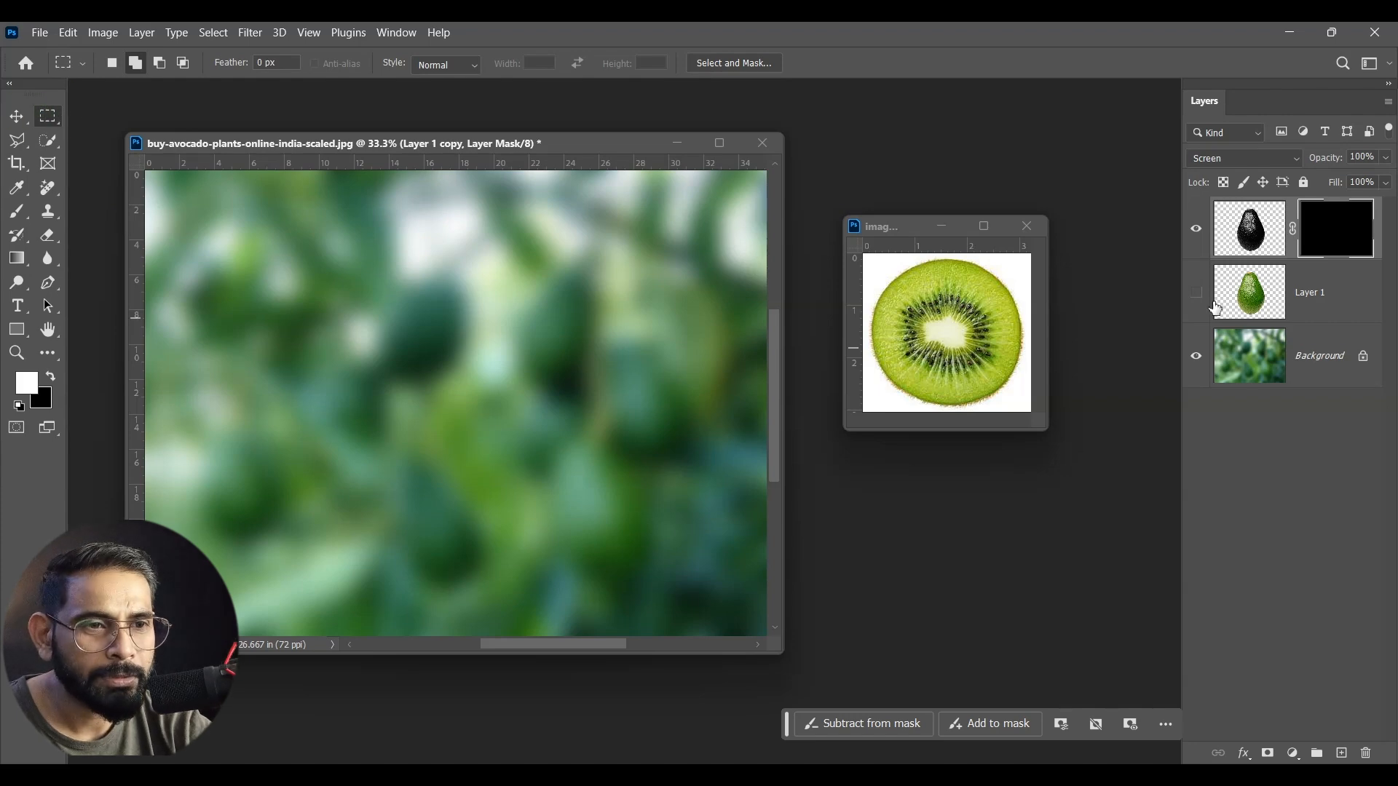
- Using the green avocado as a guide, marquee-select its upper half, fill Layer 1 copy's mask there with white, and hide the green layer again
{"action": "left_click", "coordinate": [1187, 285]}
{"action": "left_click_drag", "start_coordinate": [312, 206], "coordinate": [654, 409]}
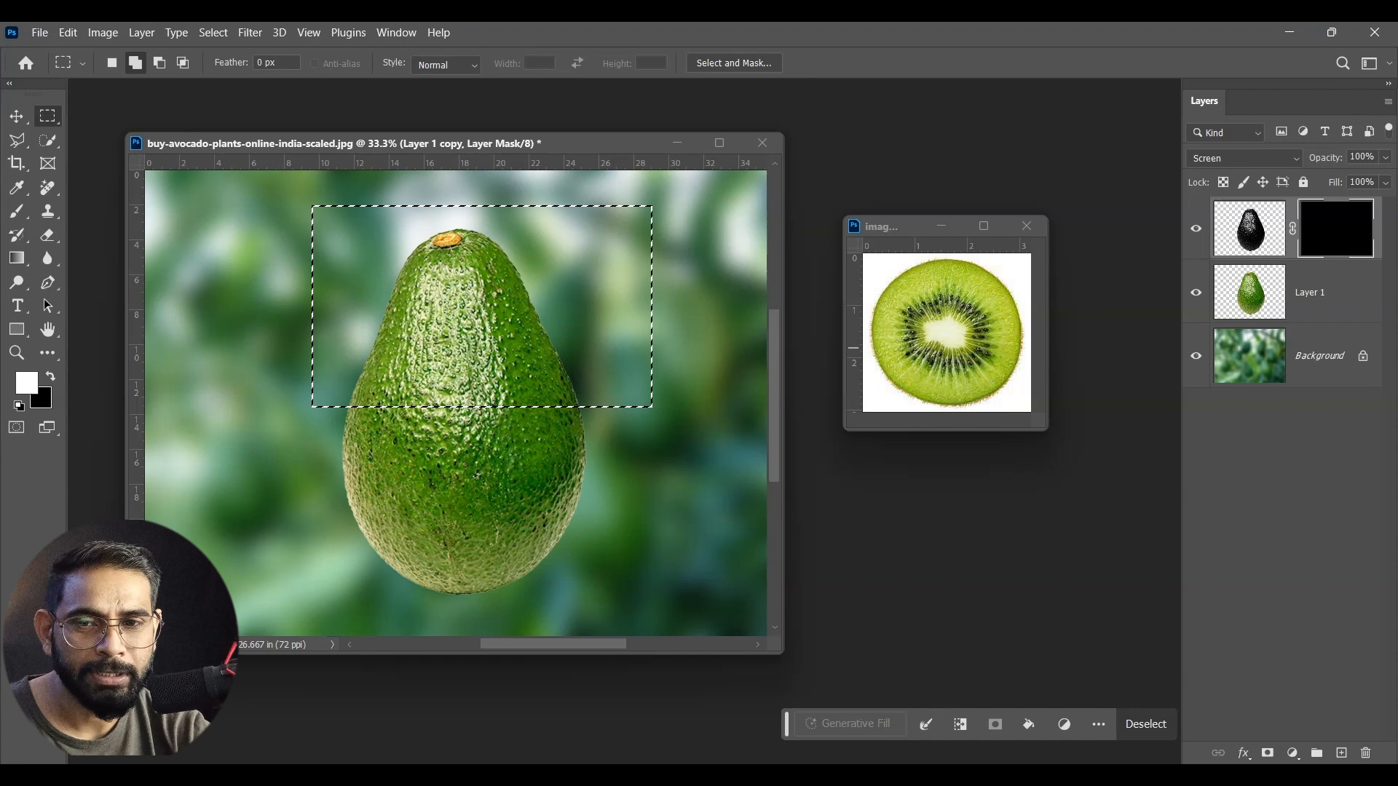
{"action": "key", "text": "alt+BackSpace"}
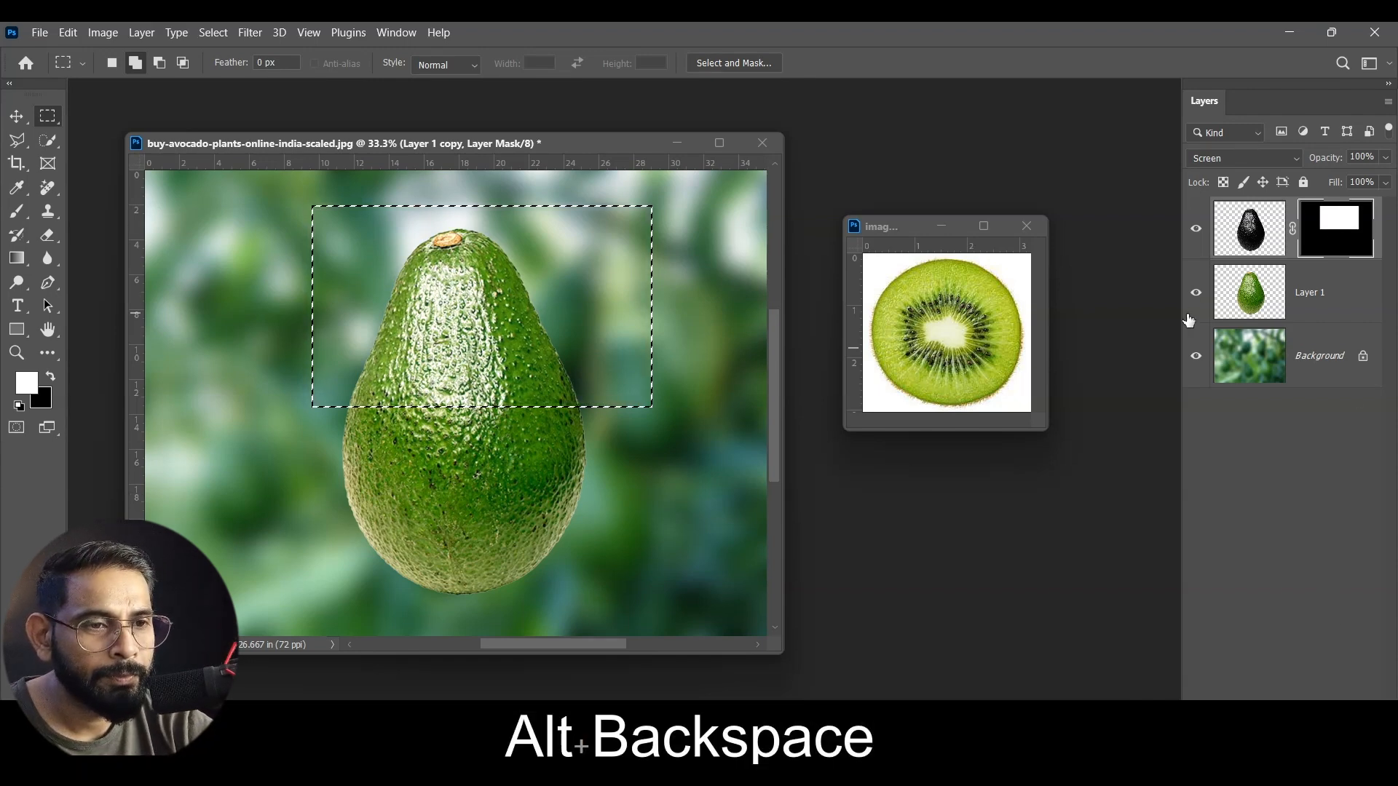
{"action": "left_click", "coordinate": [1205, 295]}
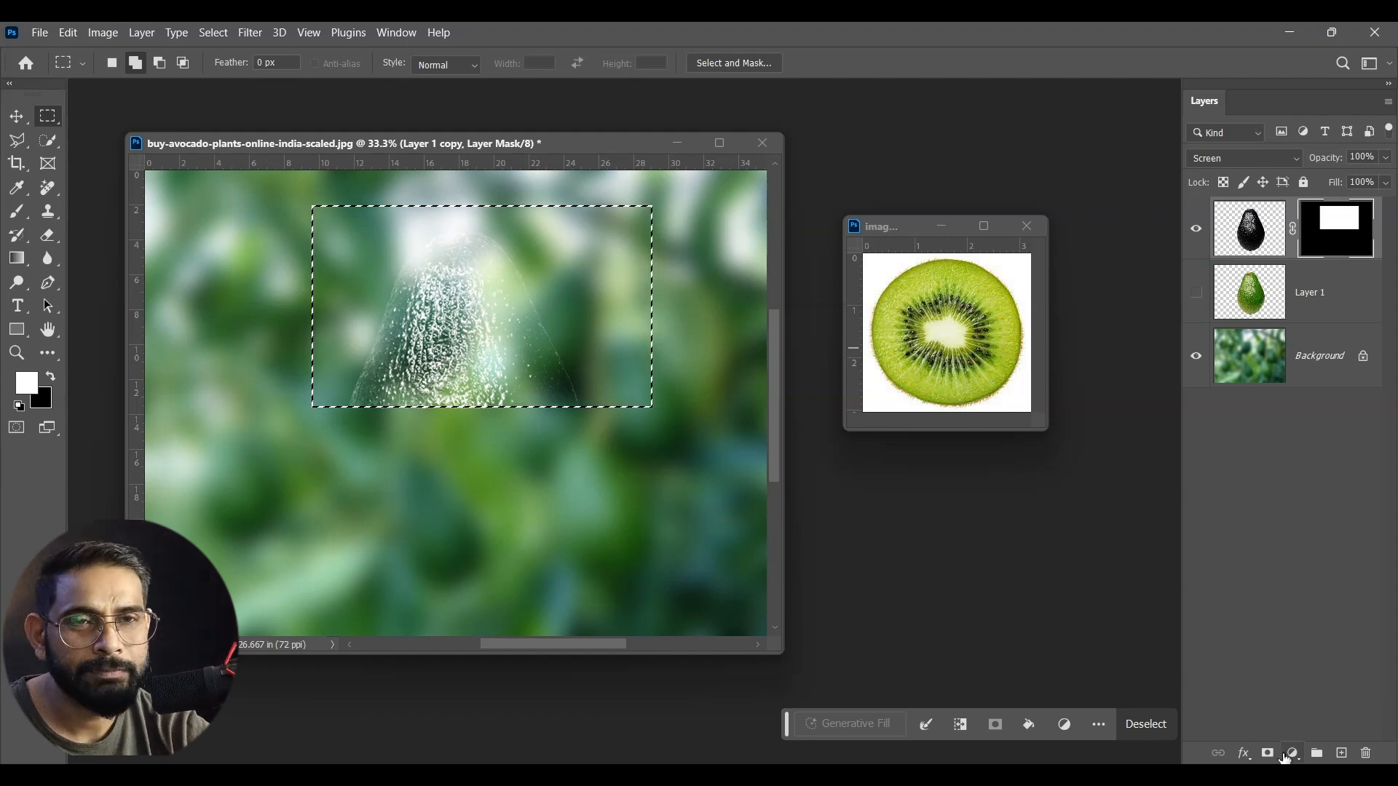
{"action": "key", "text": "ctrl"}
{"action": "key", "text": "ctrl+d"}
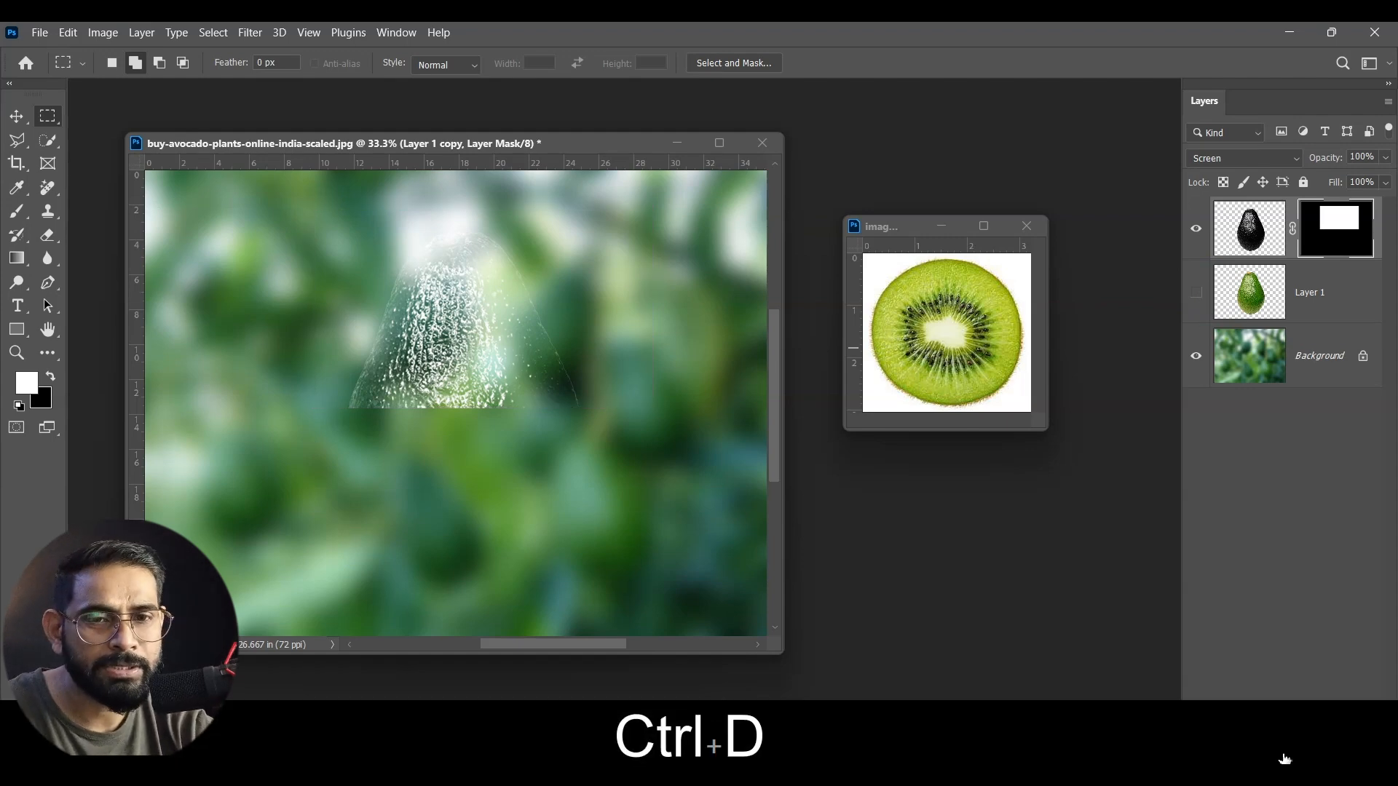
{"action": "key", "text": "ctrl"}
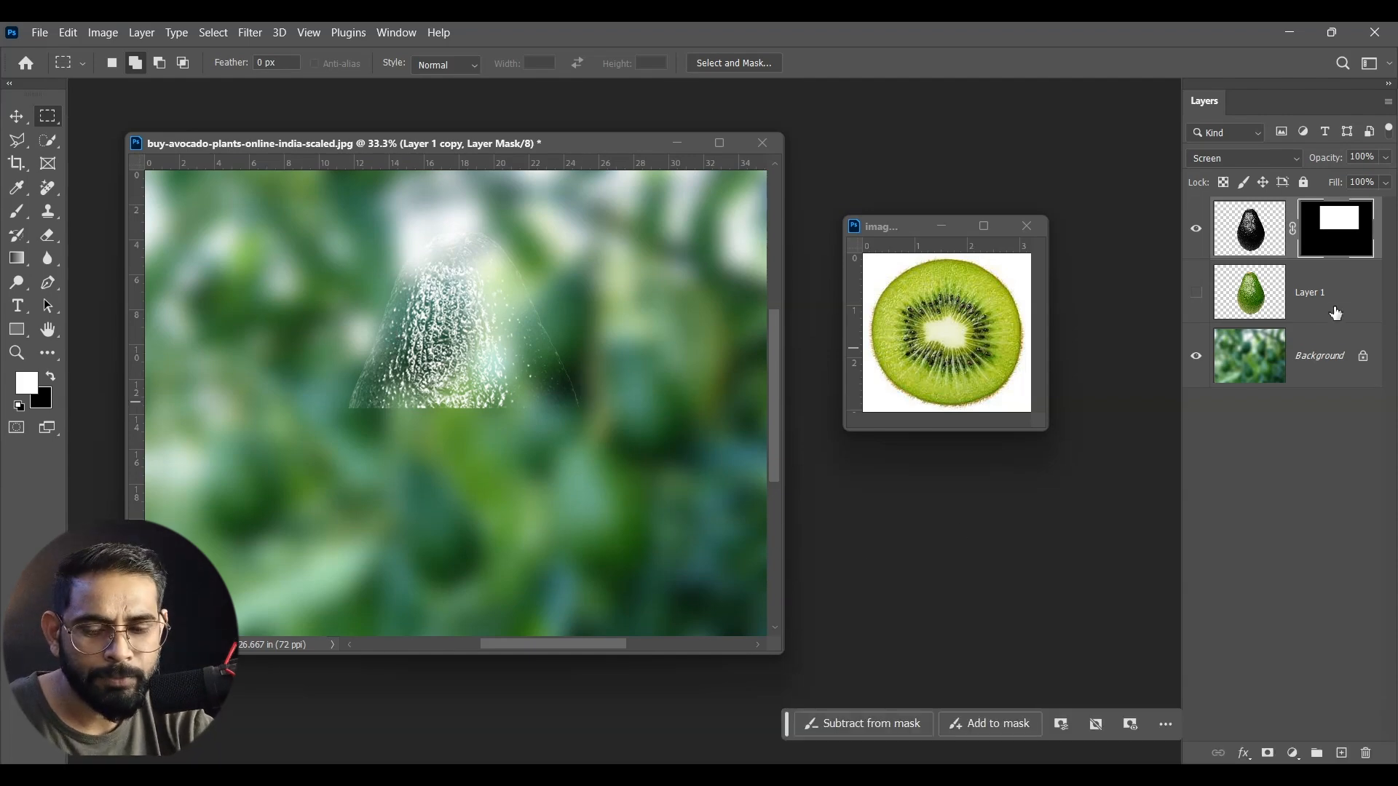
- Show the green avocado layer, copy Layer 1 copy's mask onto it, and fill the copied mask with black
{"action": "key", "text": "alt"}
{"action": "left_click_drag", "start_coordinate": [1338, 230], "coordinate": [1337, 292]}
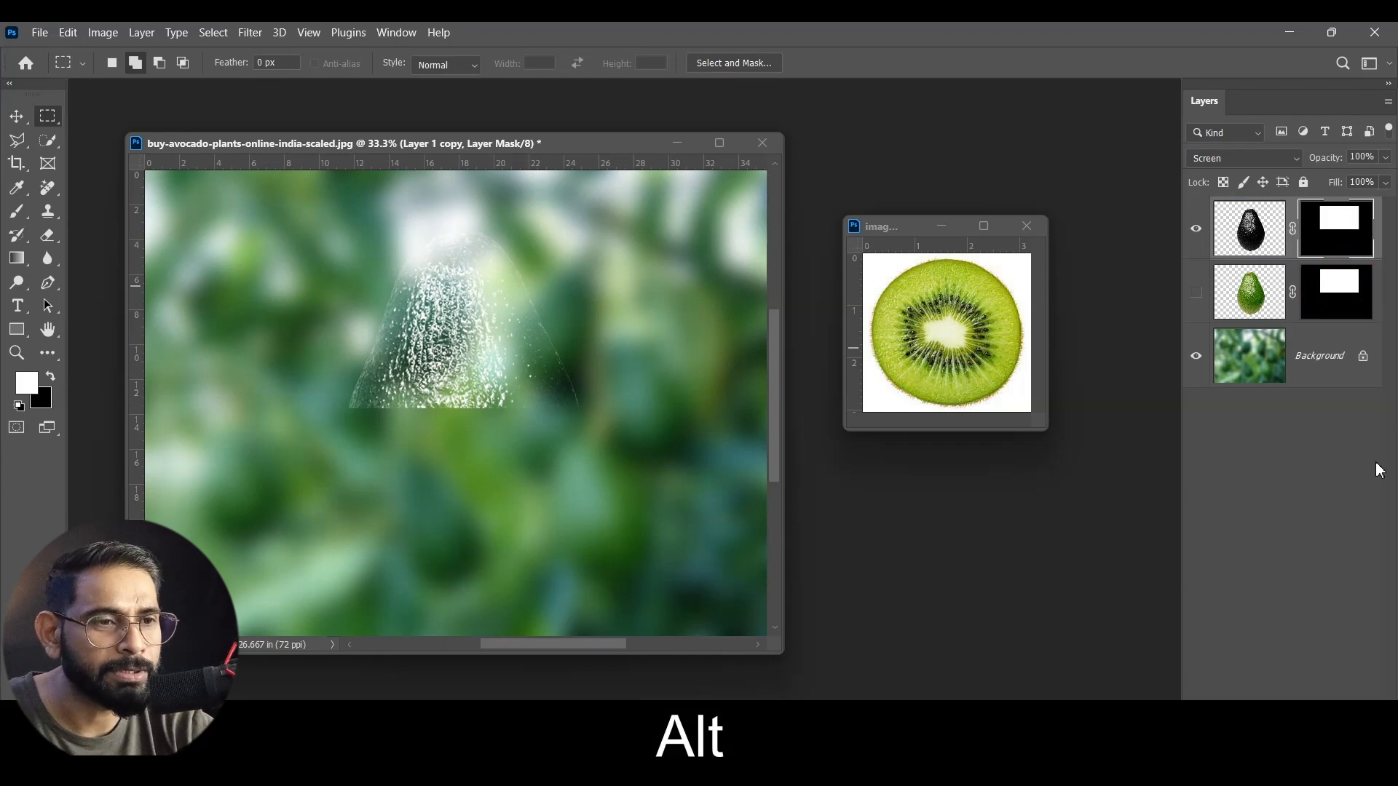
{"action": "left_click", "coordinate": [1325, 295]}
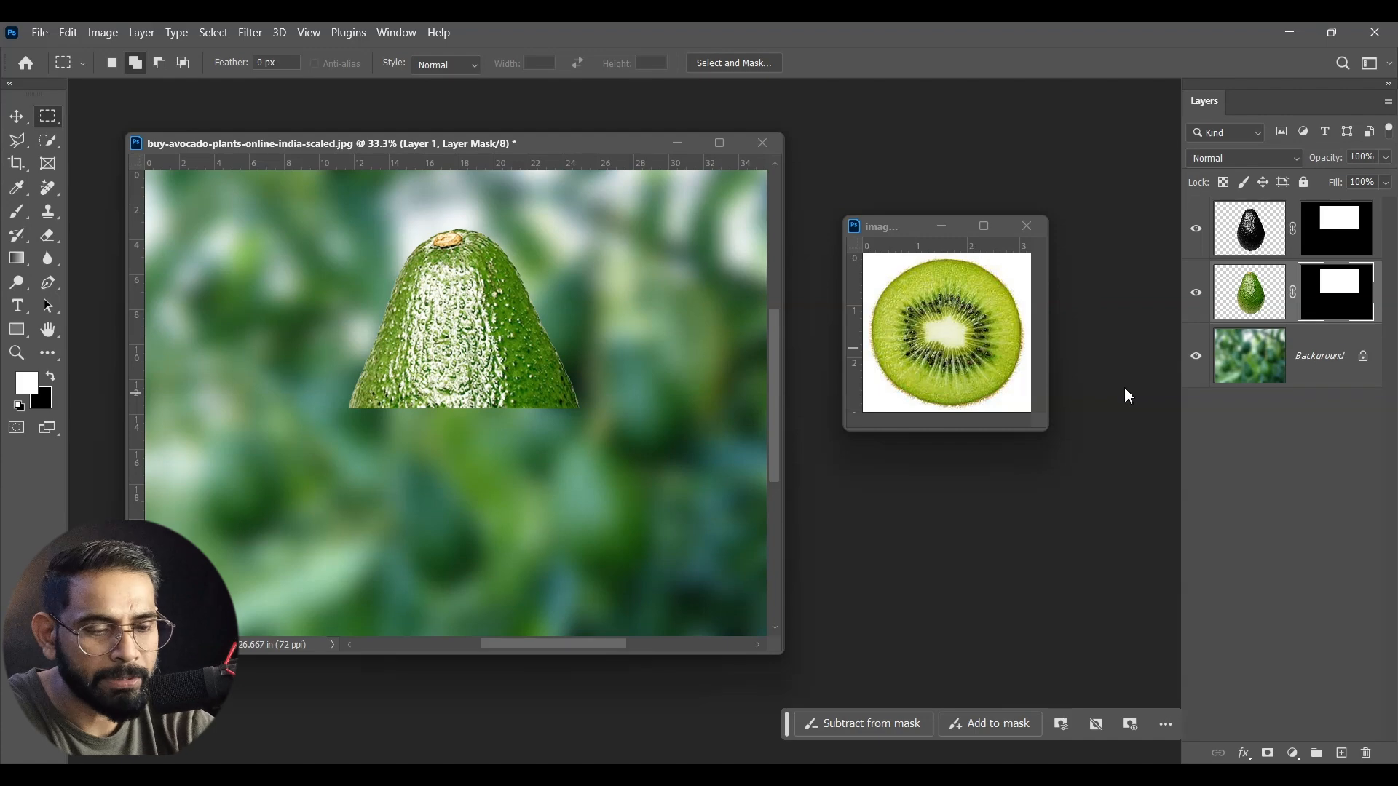
{"action": "key", "text": "ctrl+BackSpace"}
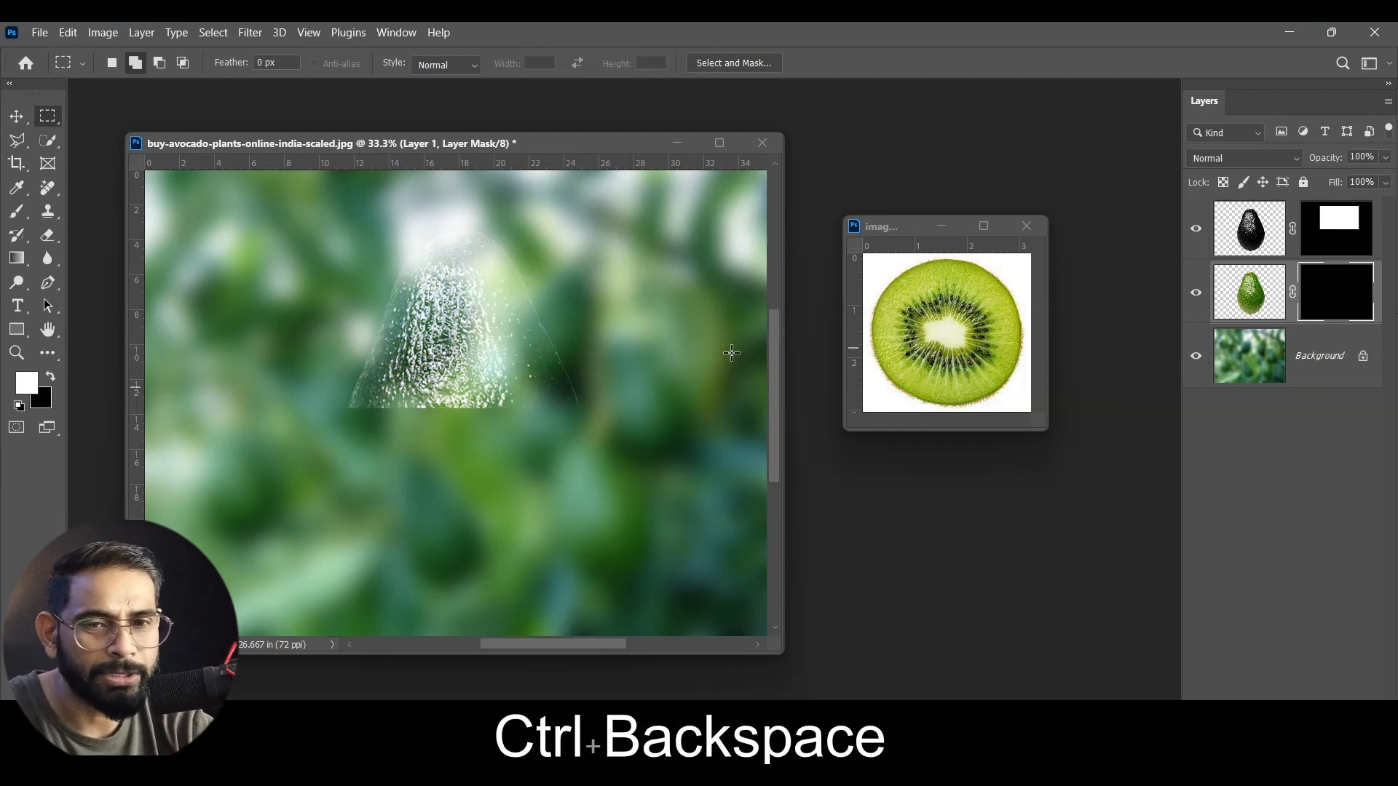
- Marquee-select the avocado's lower half, fill the green layer's mask there with white, and deselect
{"action": "mouse_move", "coordinate": [322, 409]}
{"action": "left_mouse_down"}
{"action": "mouse_move", "coordinate": [593, 437]}
{"action": "mouse_move", "coordinate": [674, 553]}
{"action": "mouse_move", "coordinate": [673, 630]}
{"action": "left_mouse_up"}
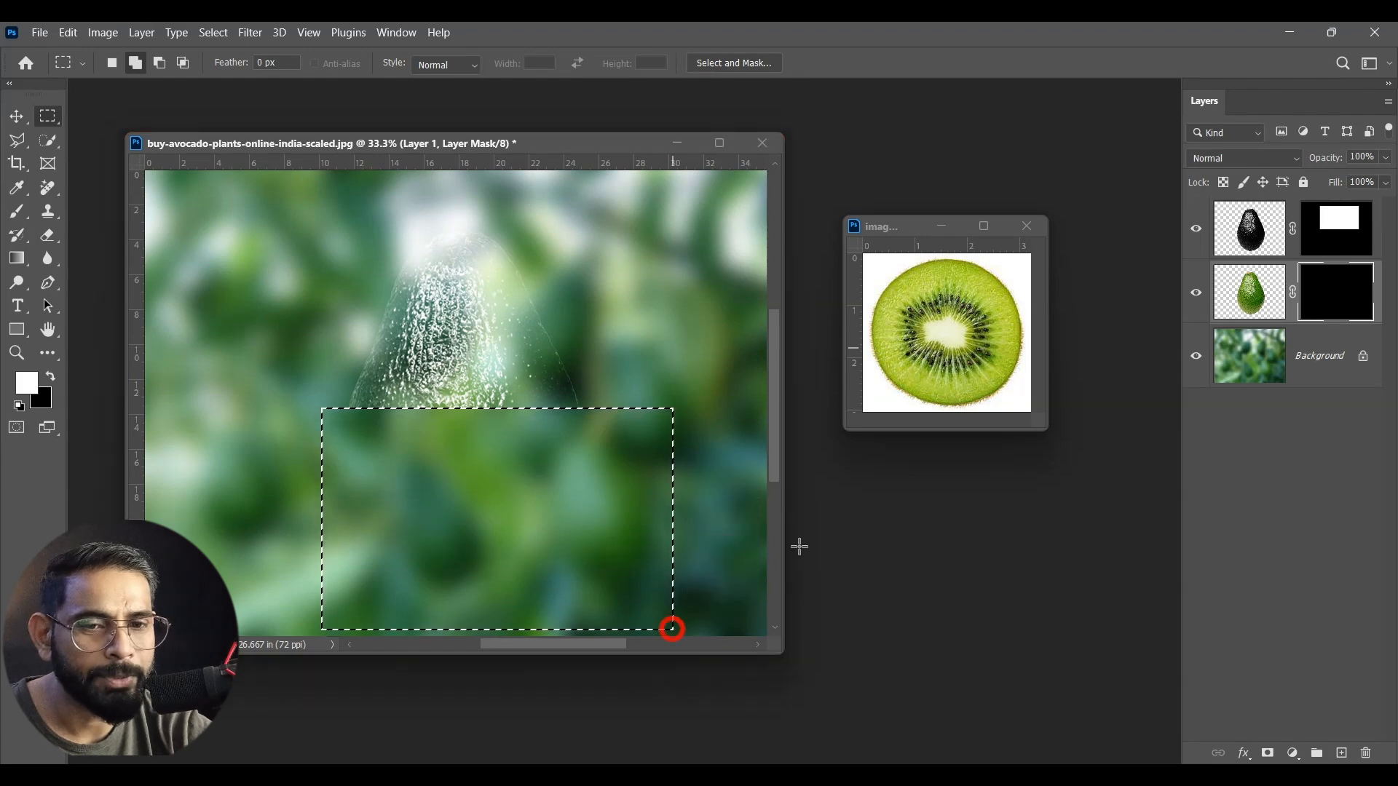
{"action": "left_click", "coordinate": [1333, 295]}
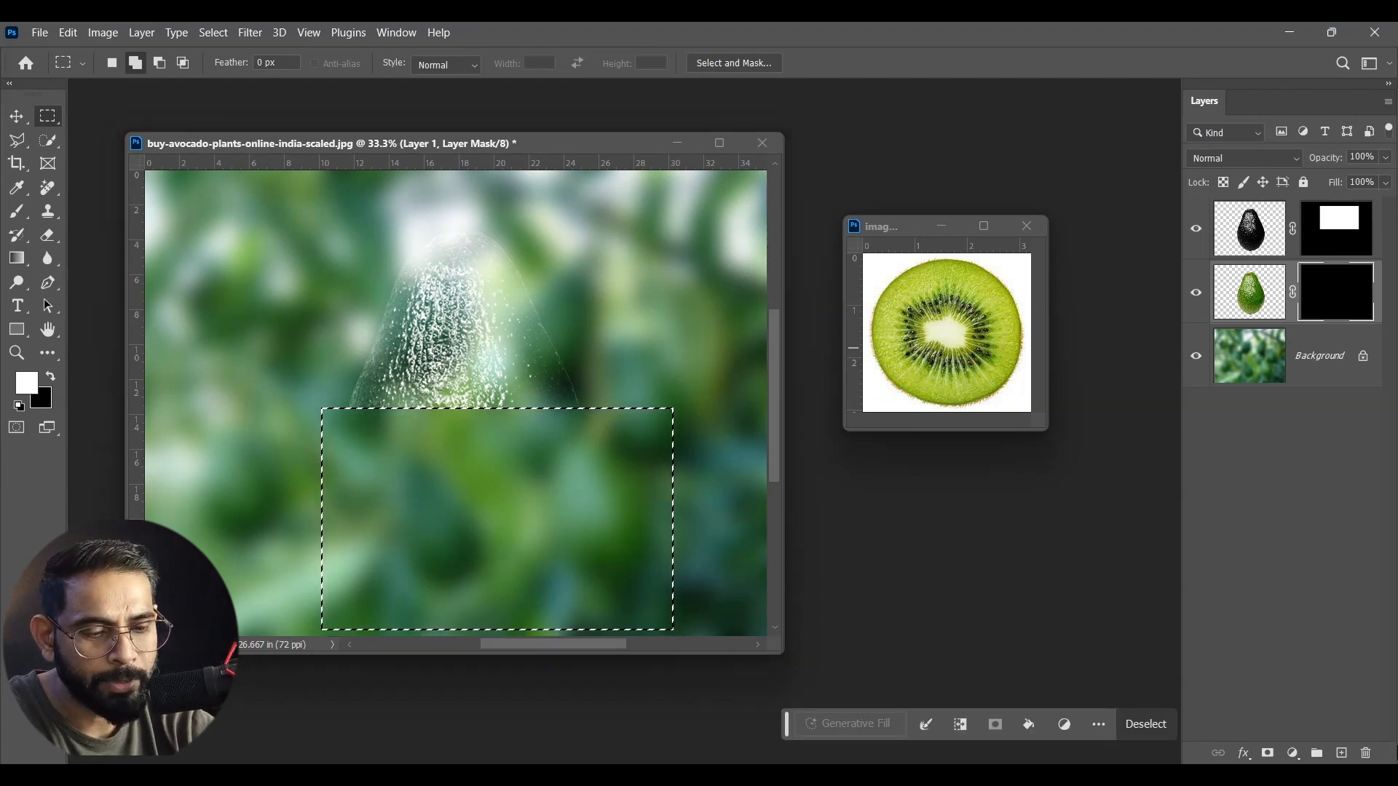
{"action": "key", "text": "alt+BackSpace"}
{"action": "key", "text": "ctrl+d"}
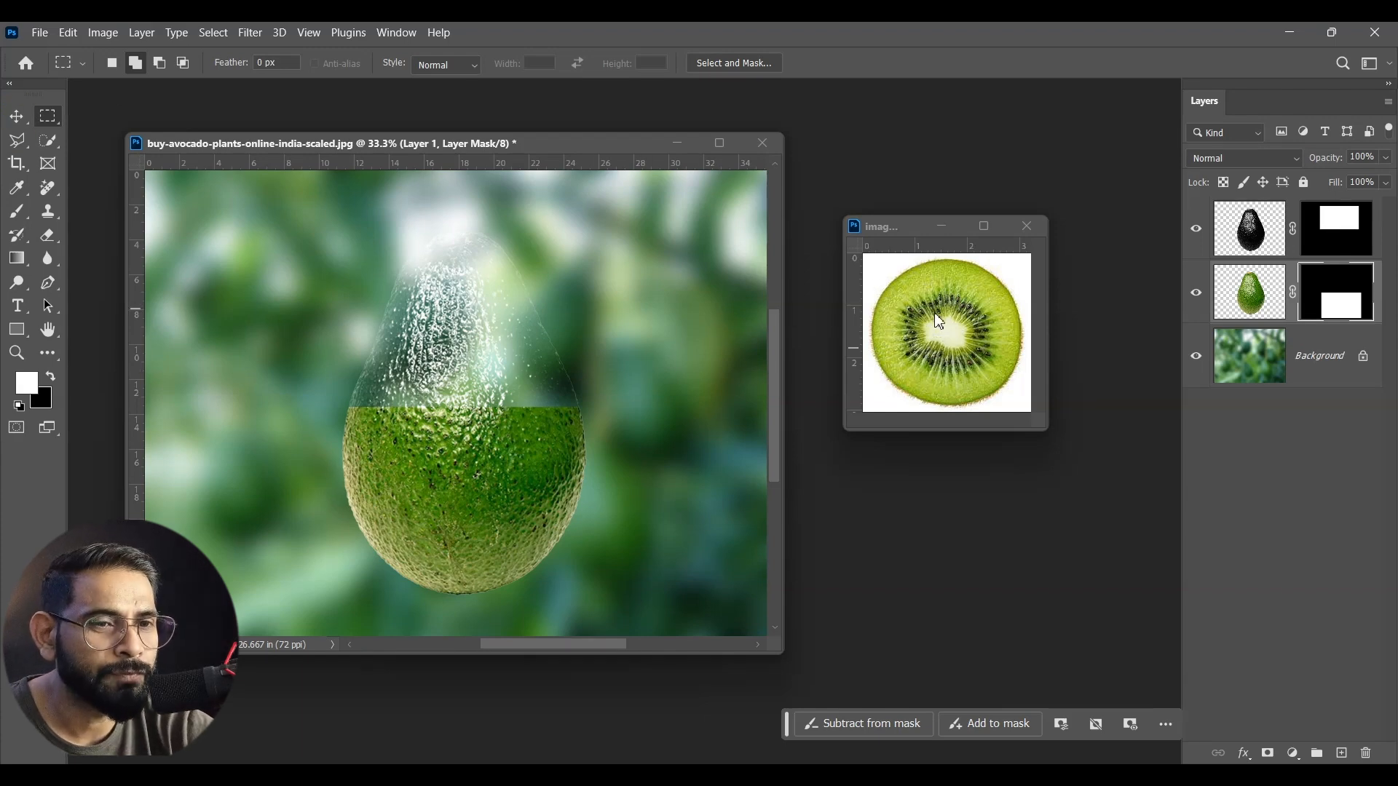
- Bring the kiwi image into the plant document and move its layer, Layer 2, to the top of the layer stack
{"action": "left_click_drag", "start_coordinate": [951, 239], "coordinate": [987, 249]}
{"action": "left_click_drag", "start_coordinate": [991, 338], "coordinate": [466, 340]}
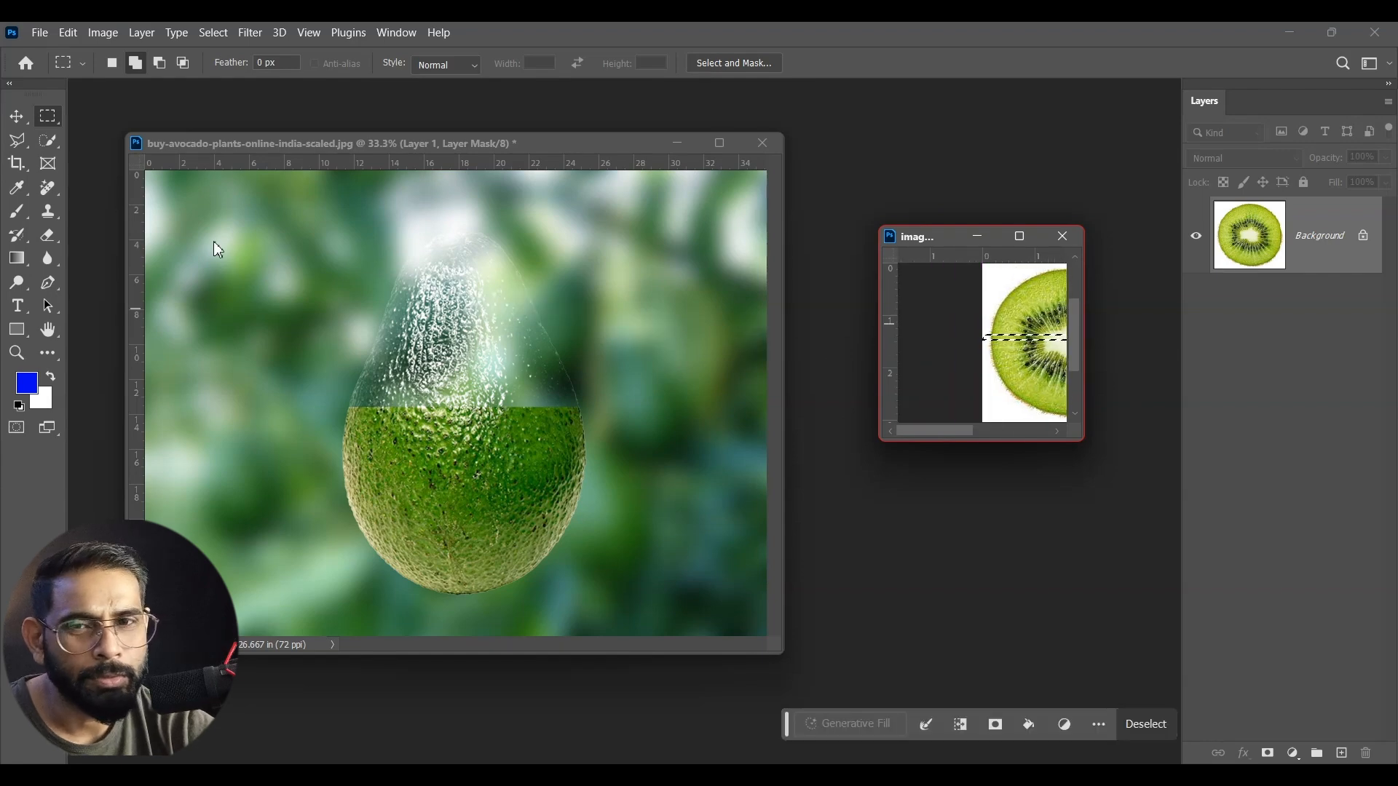
{"action": "left_click", "coordinate": [29, 120]}
{"action": "key", "text": "ctrl+d"}
{"action": "left_click_drag", "start_coordinate": [1046, 351], "coordinate": [350, 354]}
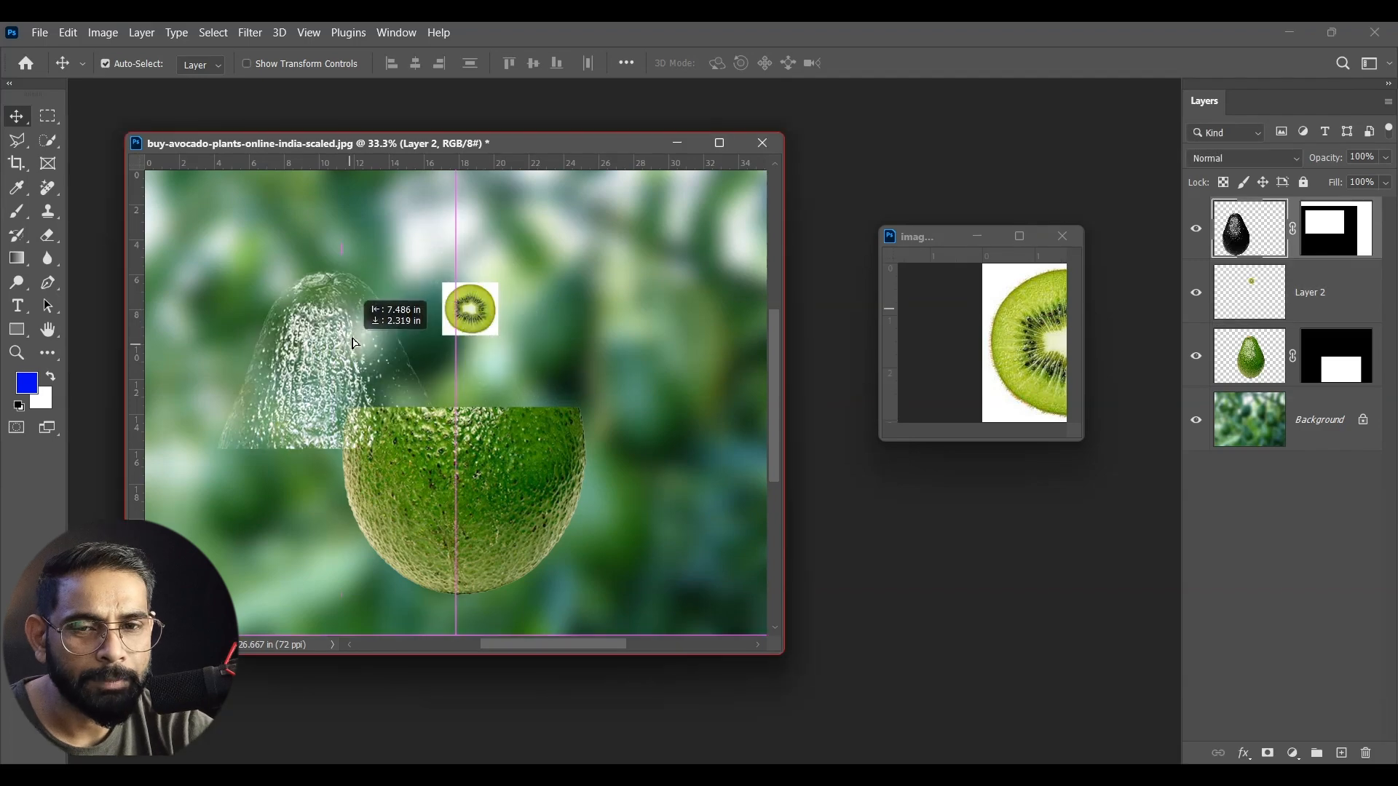
{"action": "key", "text": "ctrl+z"}
{"action": "left_click_drag", "start_coordinate": [1322, 292], "coordinate": [1325, 198]}
- Scale the kiwi layer to about 360% and position it over the middle of the avocado
{"action": "left_click_drag", "start_coordinate": [484, 323], "coordinate": [679, 232]}
{"action": "key", "text": "ctrl+t"}
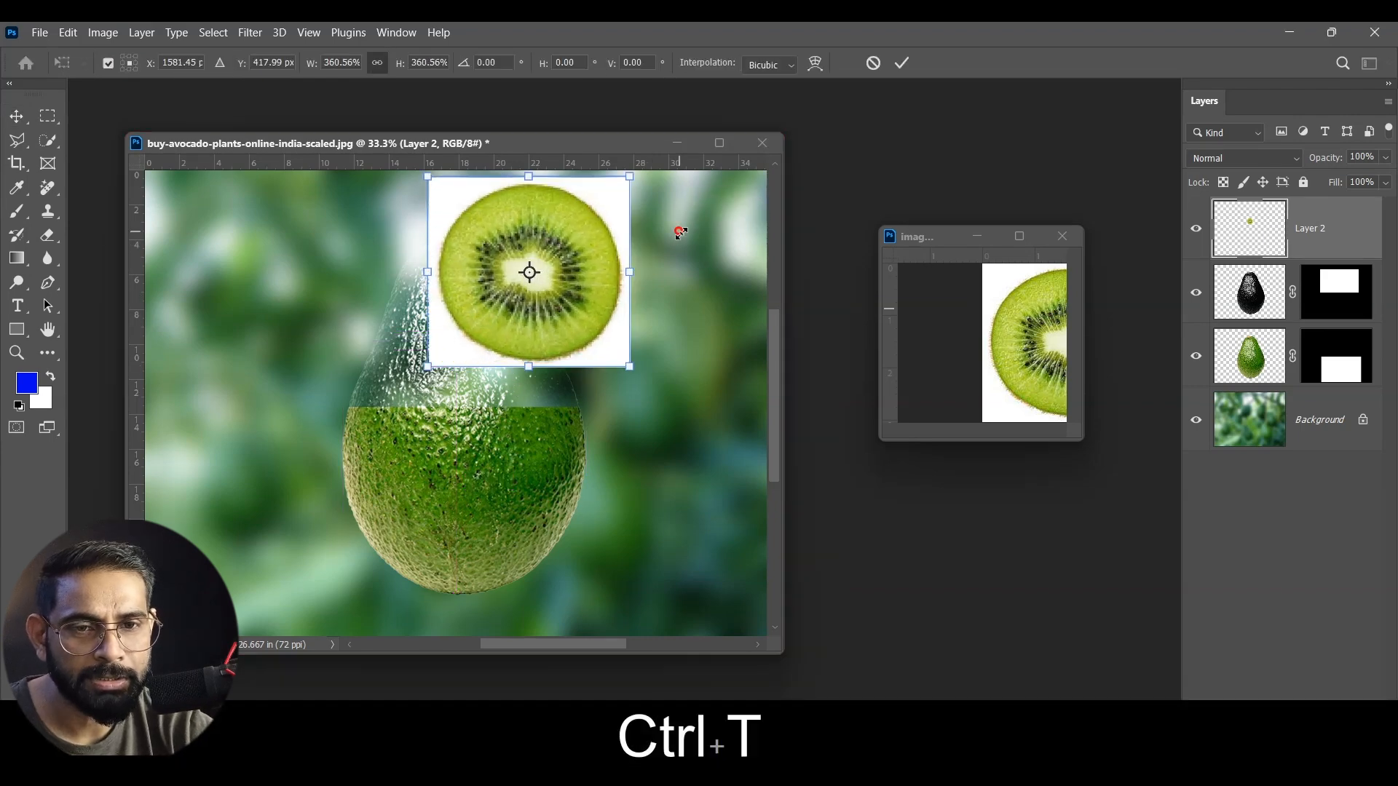
{"action": "left_click_drag", "start_coordinate": [537, 353], "coordinate": [515, 394]}
{"action": "double_click", "coordinate": [514, 396]}
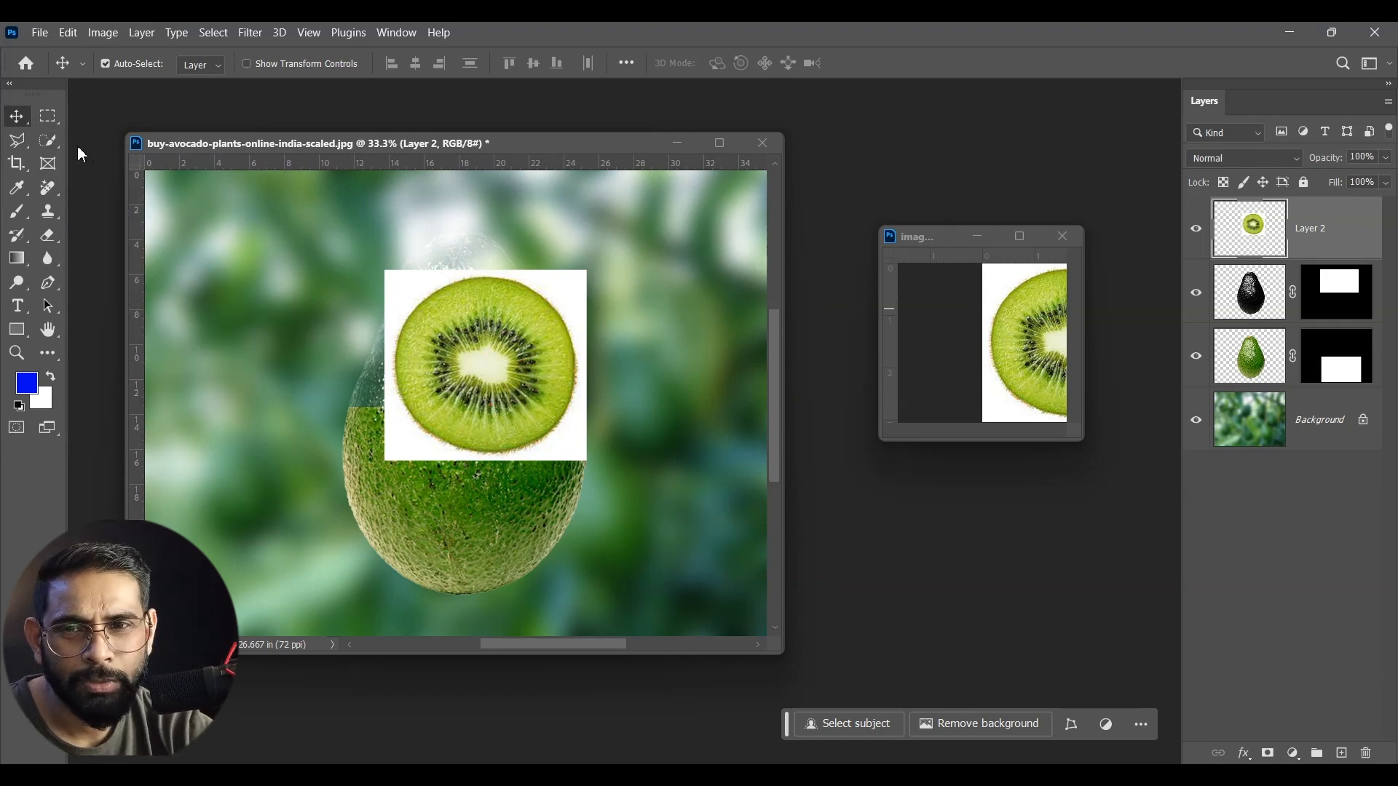
- Try to cut away the kiwi's white background using a Magic Wand selection with tolerance 30
{"action": "left_click", "coordinate": [48, 141]}
{"action": "left_click", "coordinate": [134, 176]}
{"action": "left_click", "coordinate": [569, 298]}
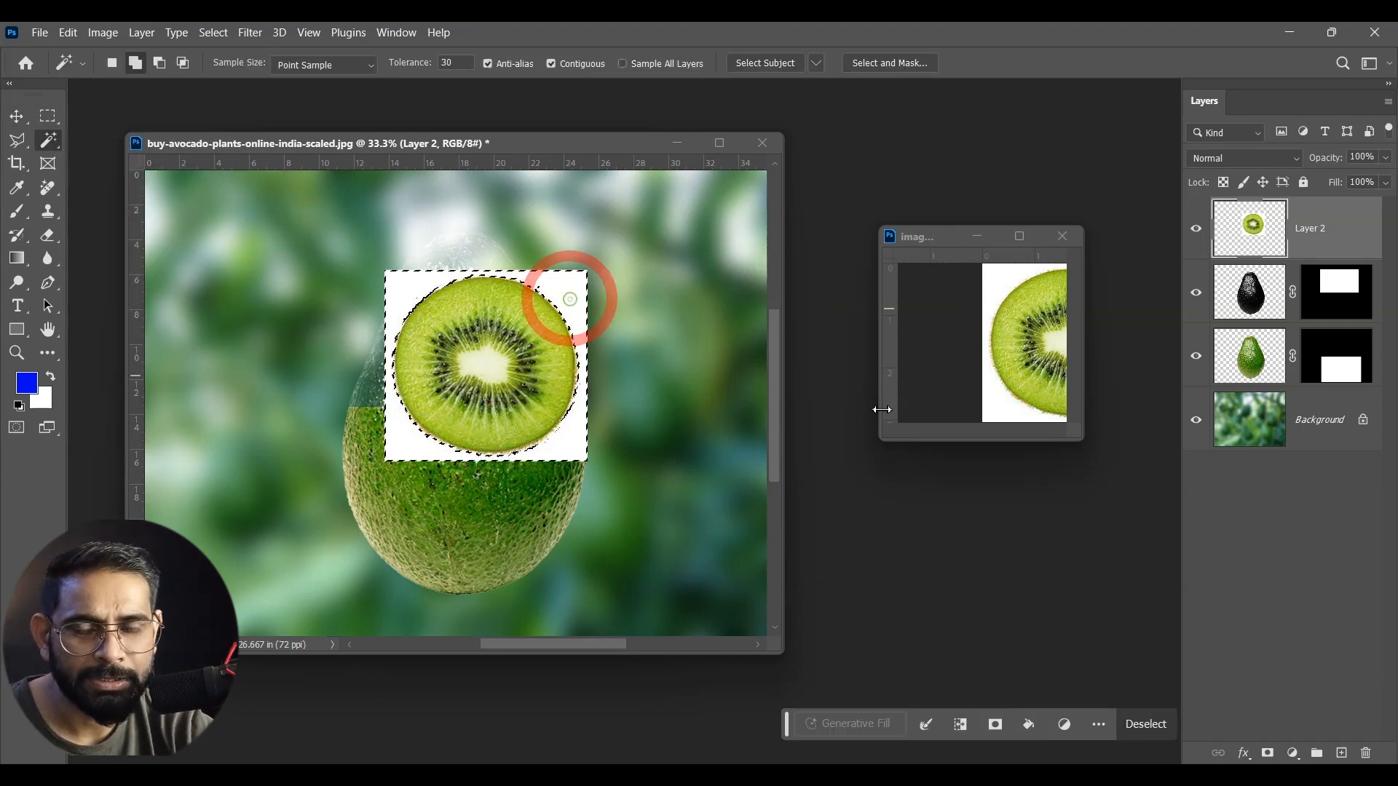
{"action": "key", "text": "ctrl+x"}
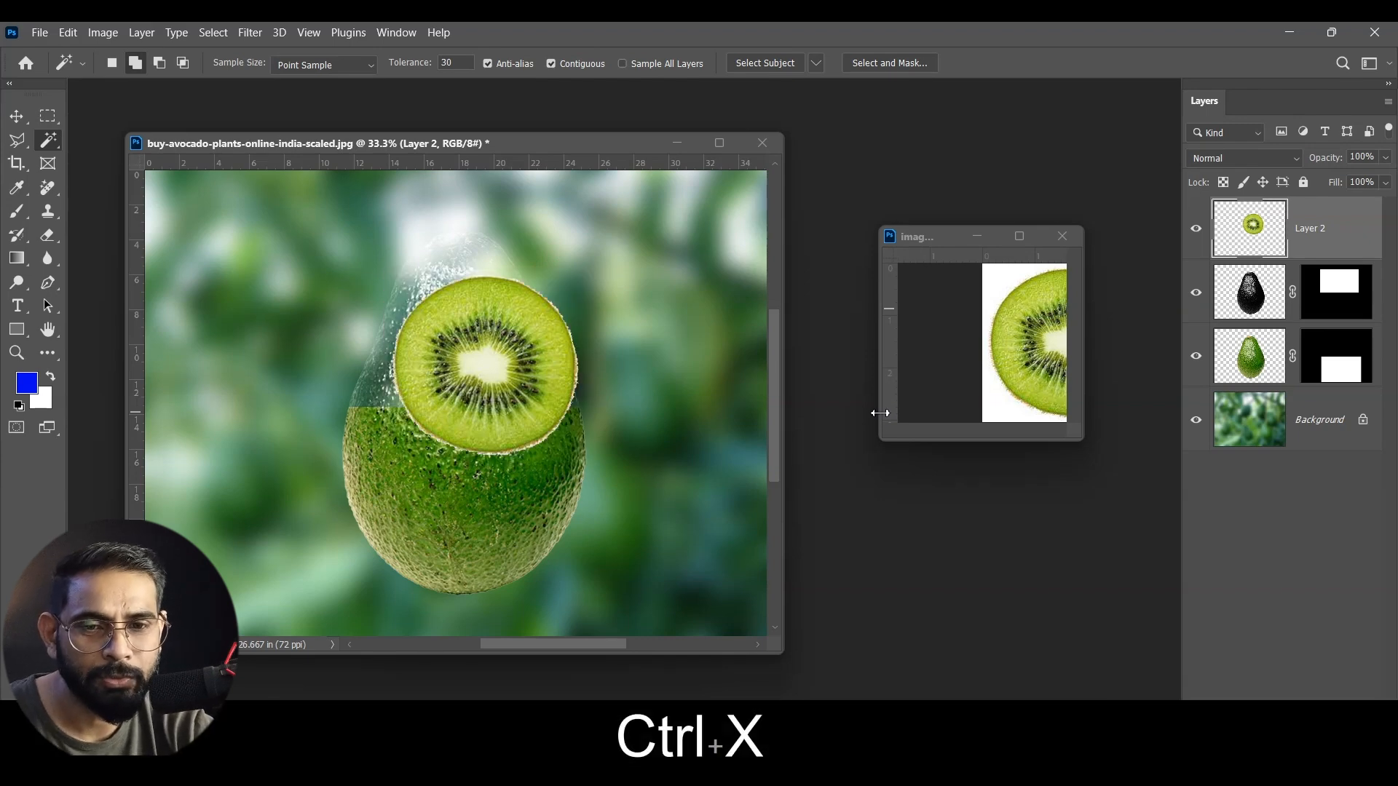
{"action": "key", "text": "ctrl+z"}
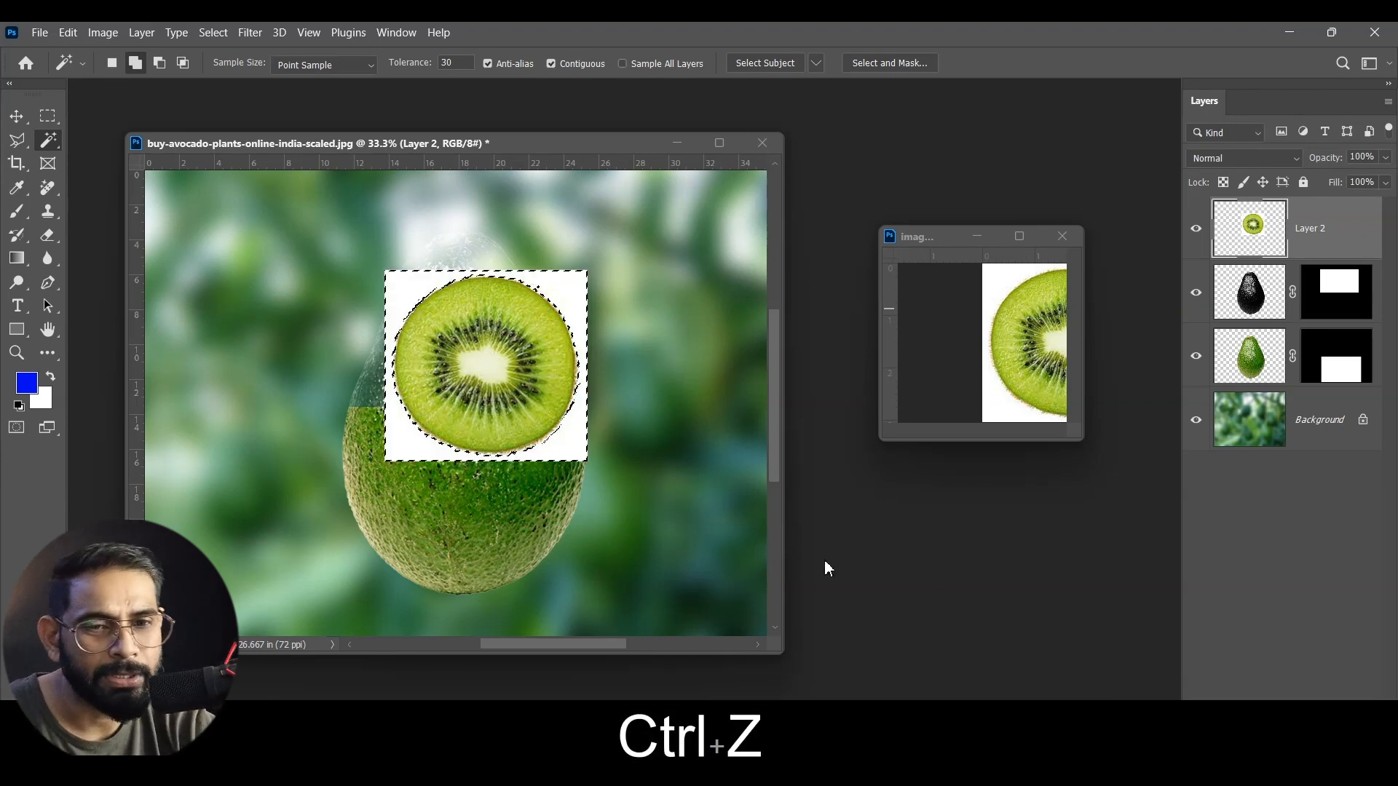
{"action": "key", "text": "ctrl+d"}
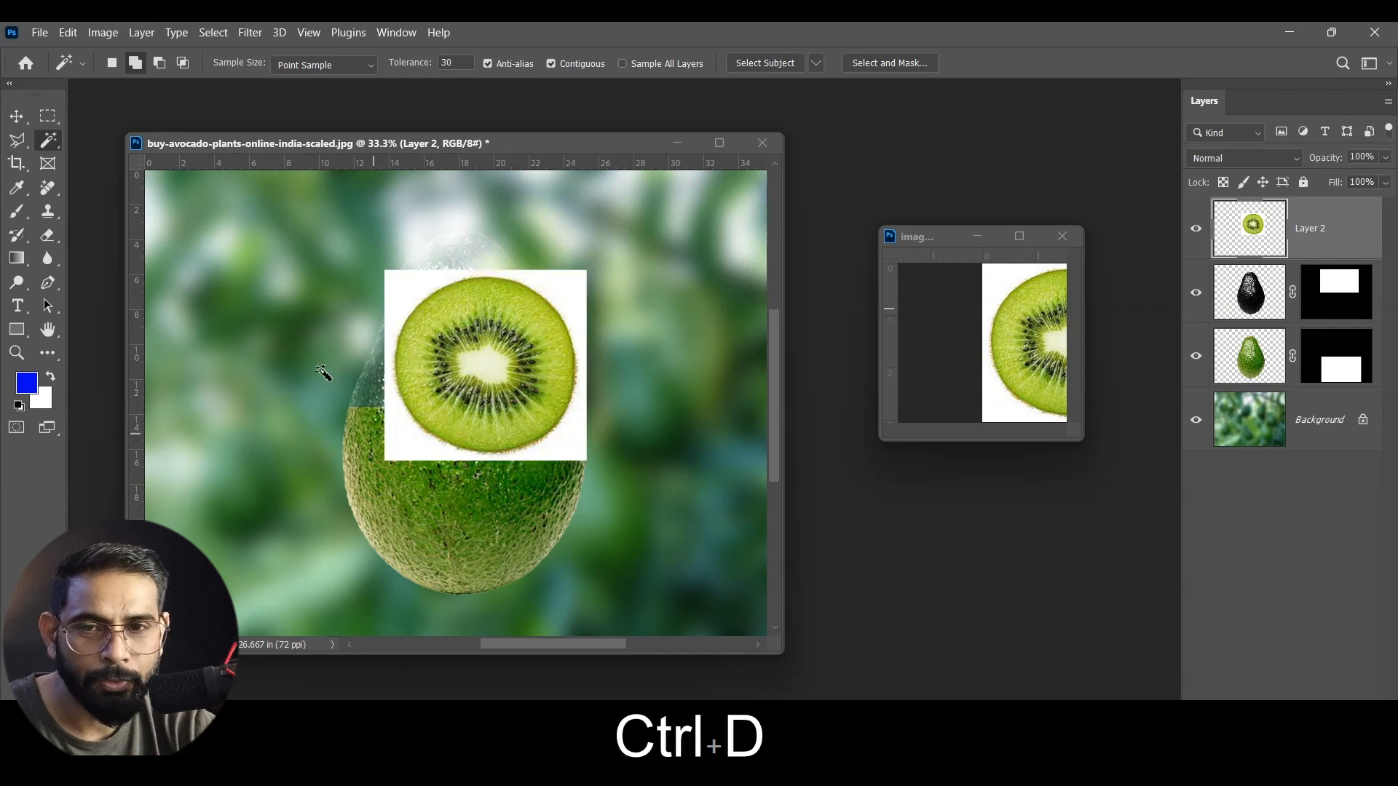
{"action": "left_click", "coordinate": [17, 117]}
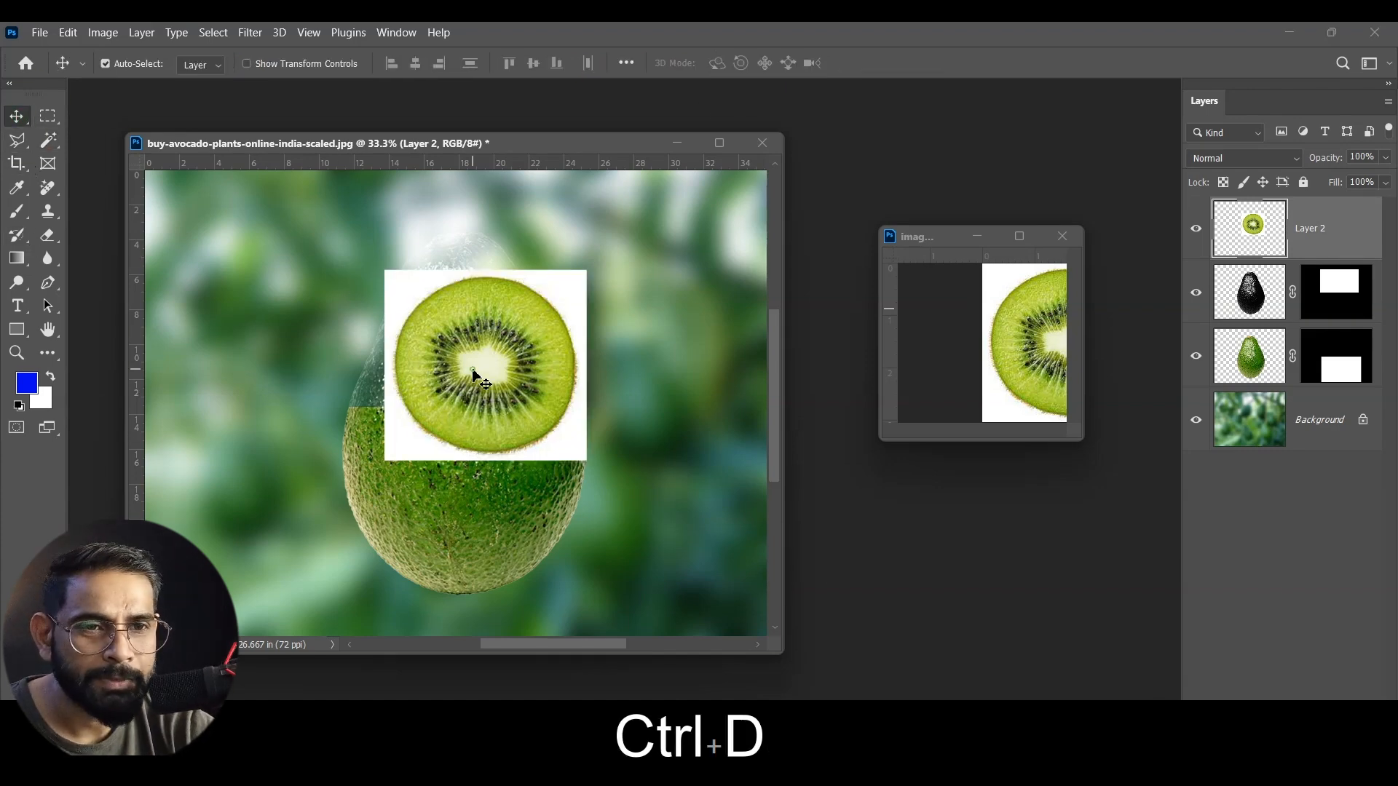
- Select the kiwi with the Object Selection tool's Select Subject, invert the selection, and cut away the white background
{"action": "left_click", "coordinate": [49, 140]}
{"action": "right_click", "coordinate": [53, 136]}
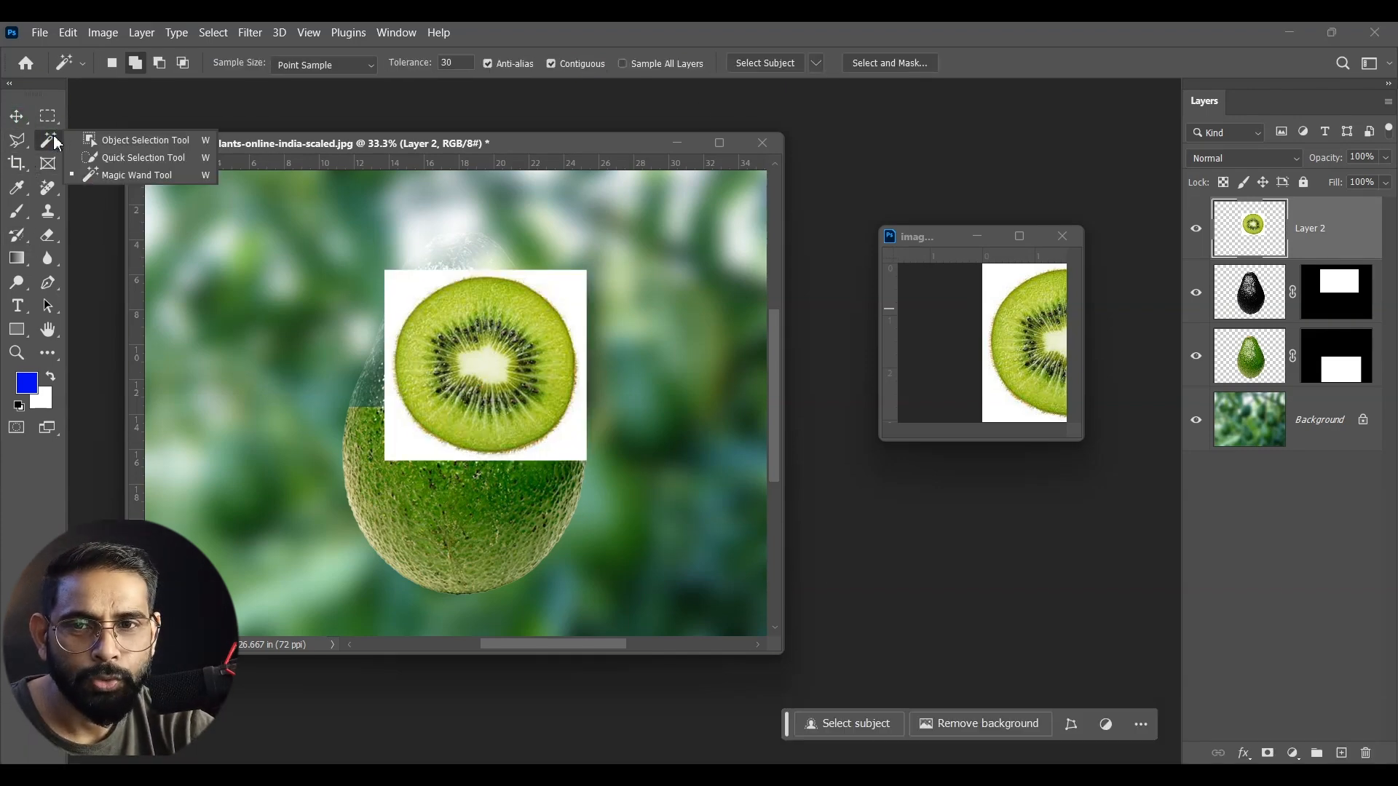
{"action": "left_click", "coordinate": [137, 137]}
{"action": "left_click", "coordinate": [811, 63]}
{"action": "key", "text": "ctrl+z"}
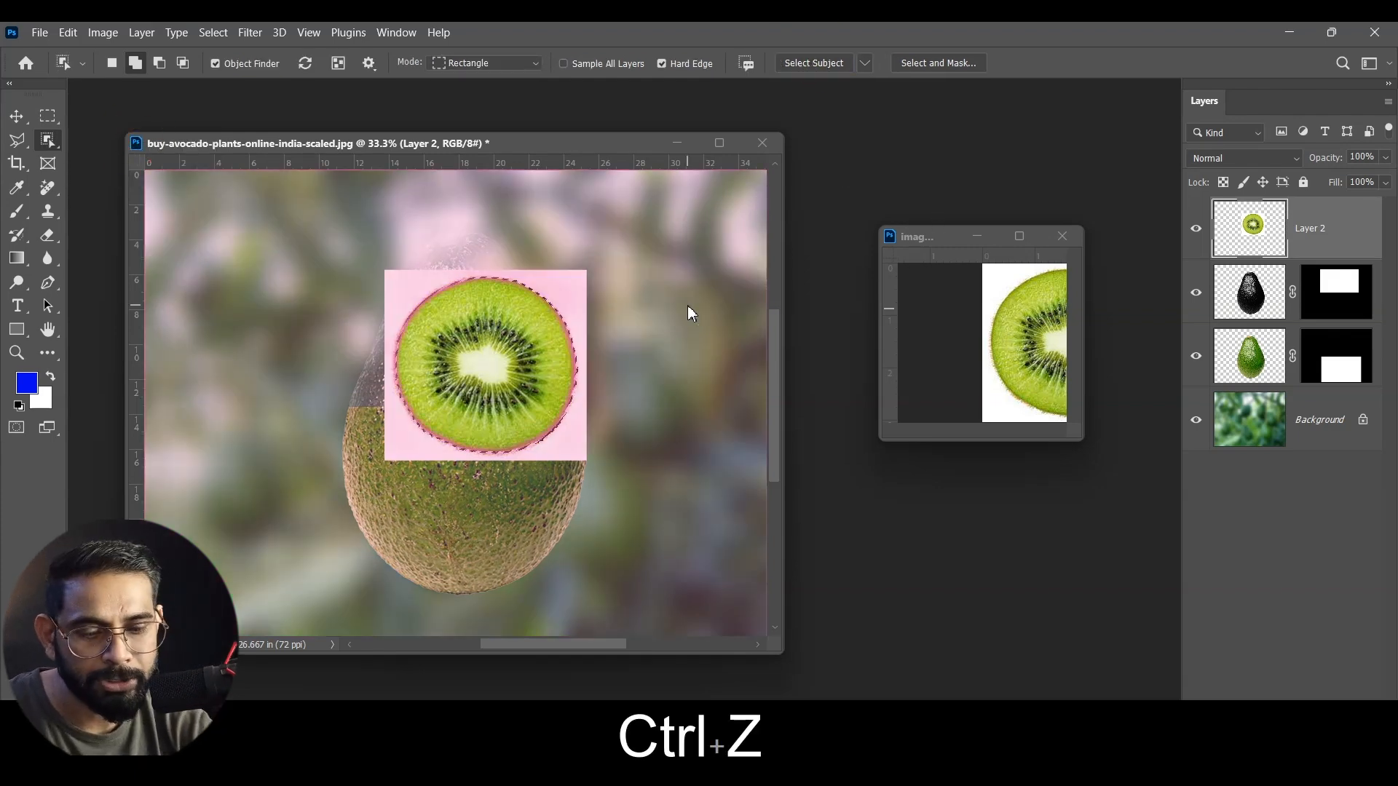
{"action": "key", "text": "ctrl+shift+i"}
{"action": "key", "text": "ctrl+x"}
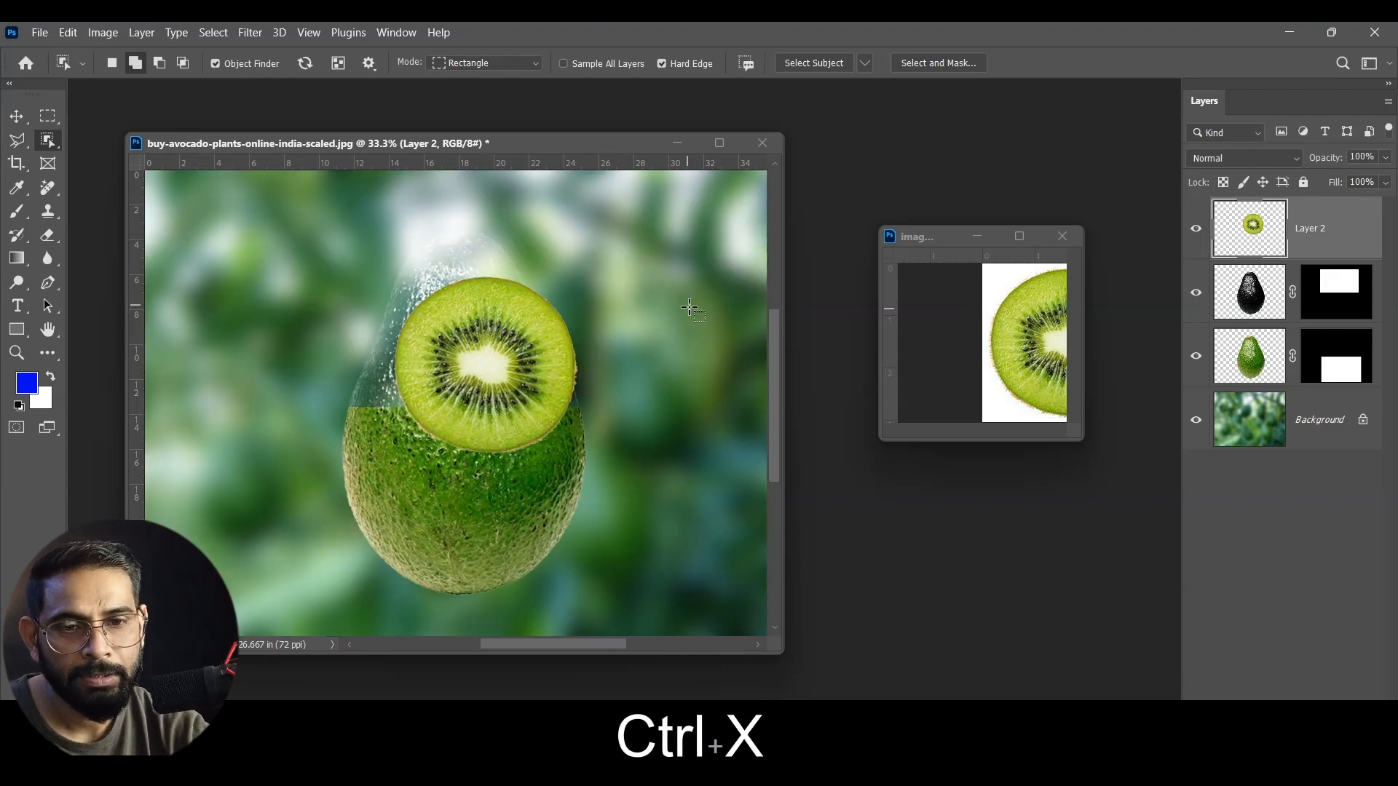
- Move the kiwi onto the avocado's cut edge and flatten it into an ellipse, about 121% wide and 31% high
{"action": "left_click", "coordinate": [16, 116]}
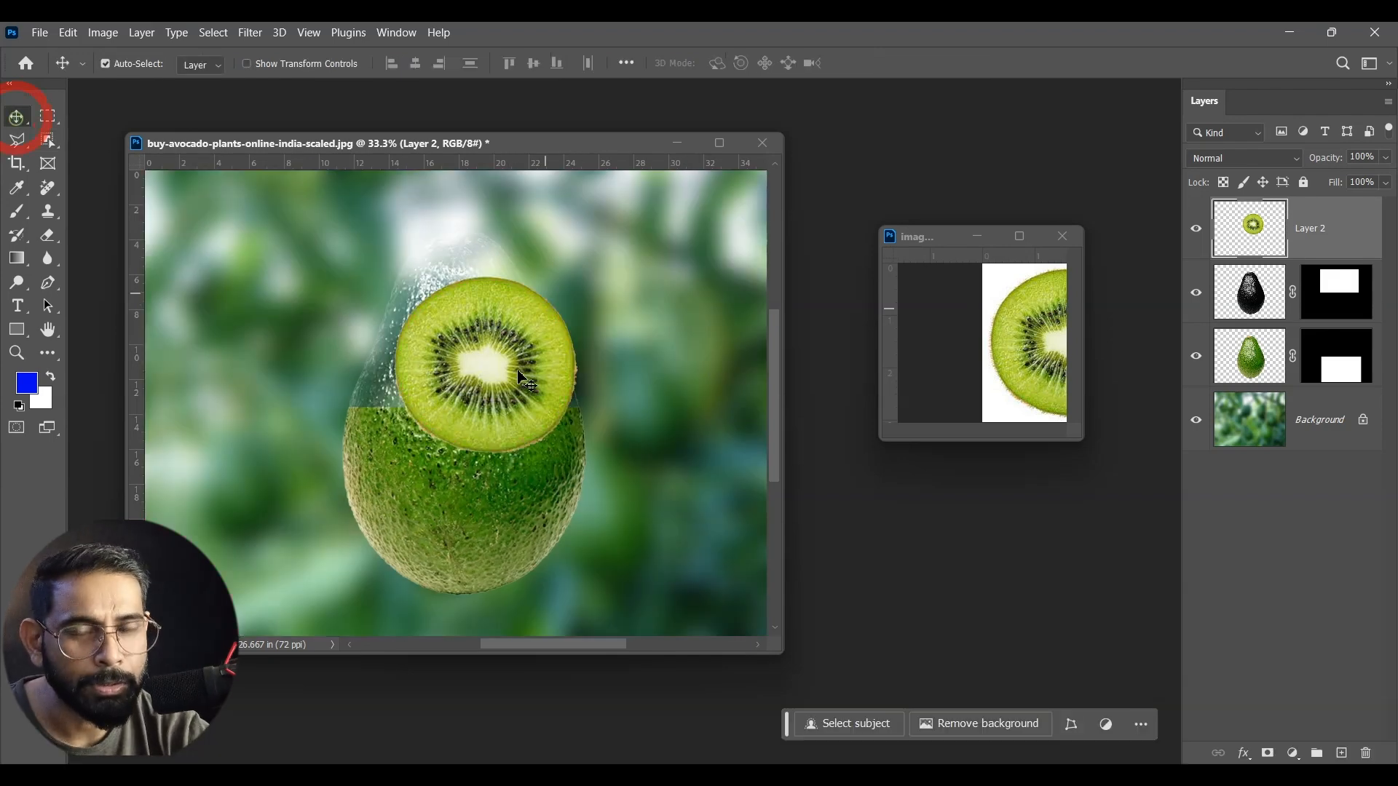
{"action": "left_click_drag", "start_coordinate": [486, 330], "coordinate": [425, 359]}
{"action": "key", "text": "ctrl+t"}
{"action": "left_click_drag", "start_coordinate": [424, 477], "coordinate": [584, 415]}
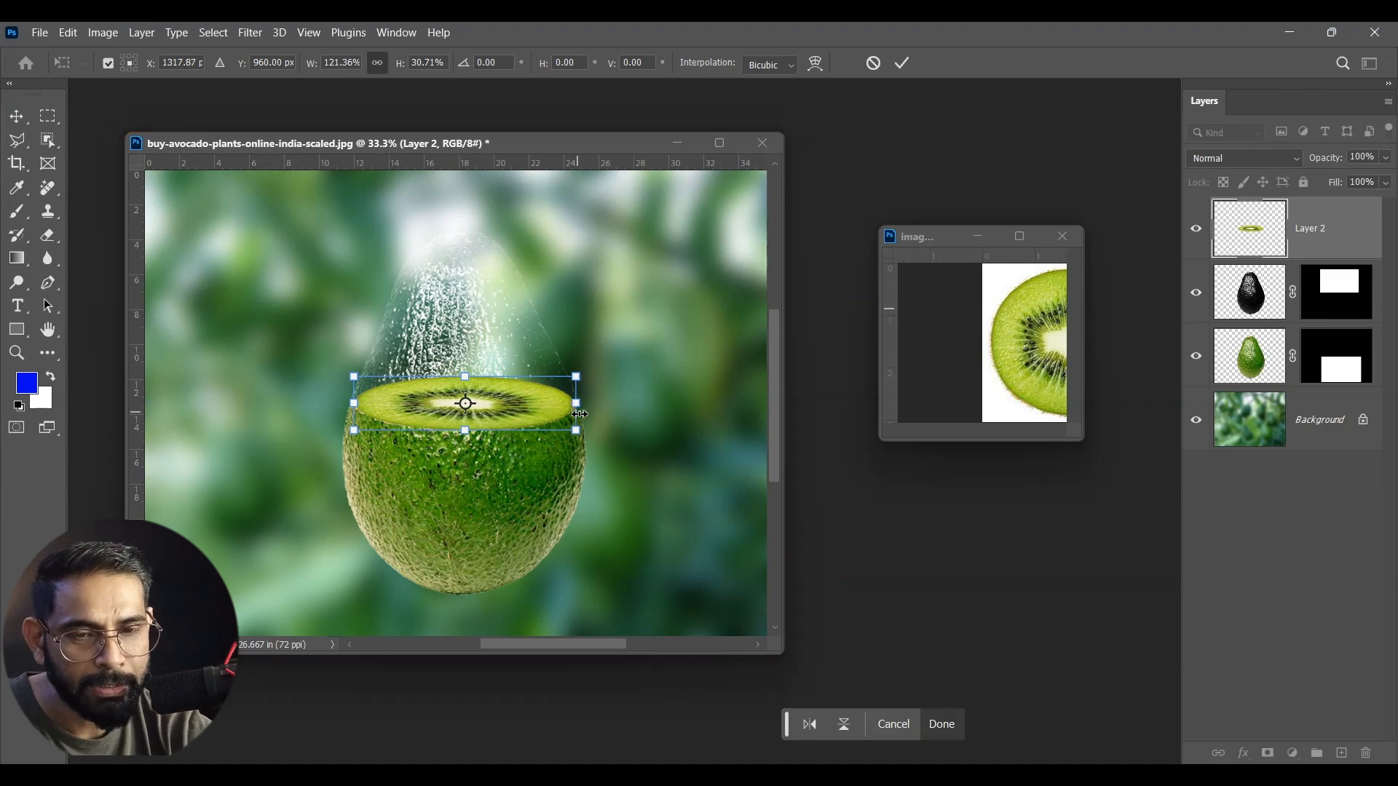
{"action": "key", "text": "Return"}
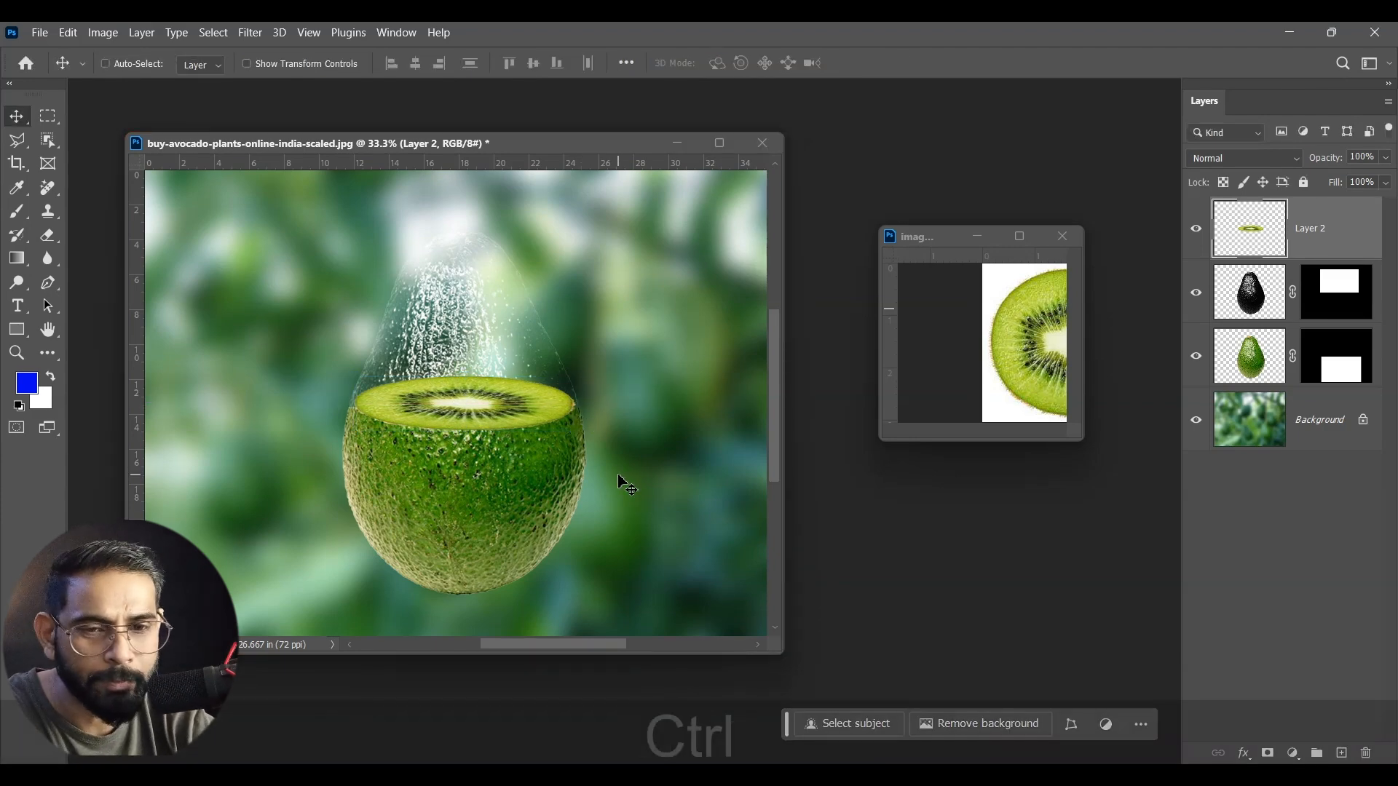
- Nudge the flattened kiwi slice and scale it to about 104% to fit the avocado's width
{"action": "key", "text": "ctrl+equal"}
{"action": "key", "text": "ctrl+equal"}
{"action": "left_click_drag", "start_coordinate": [336, 431], "coordinate": [343, 422]}
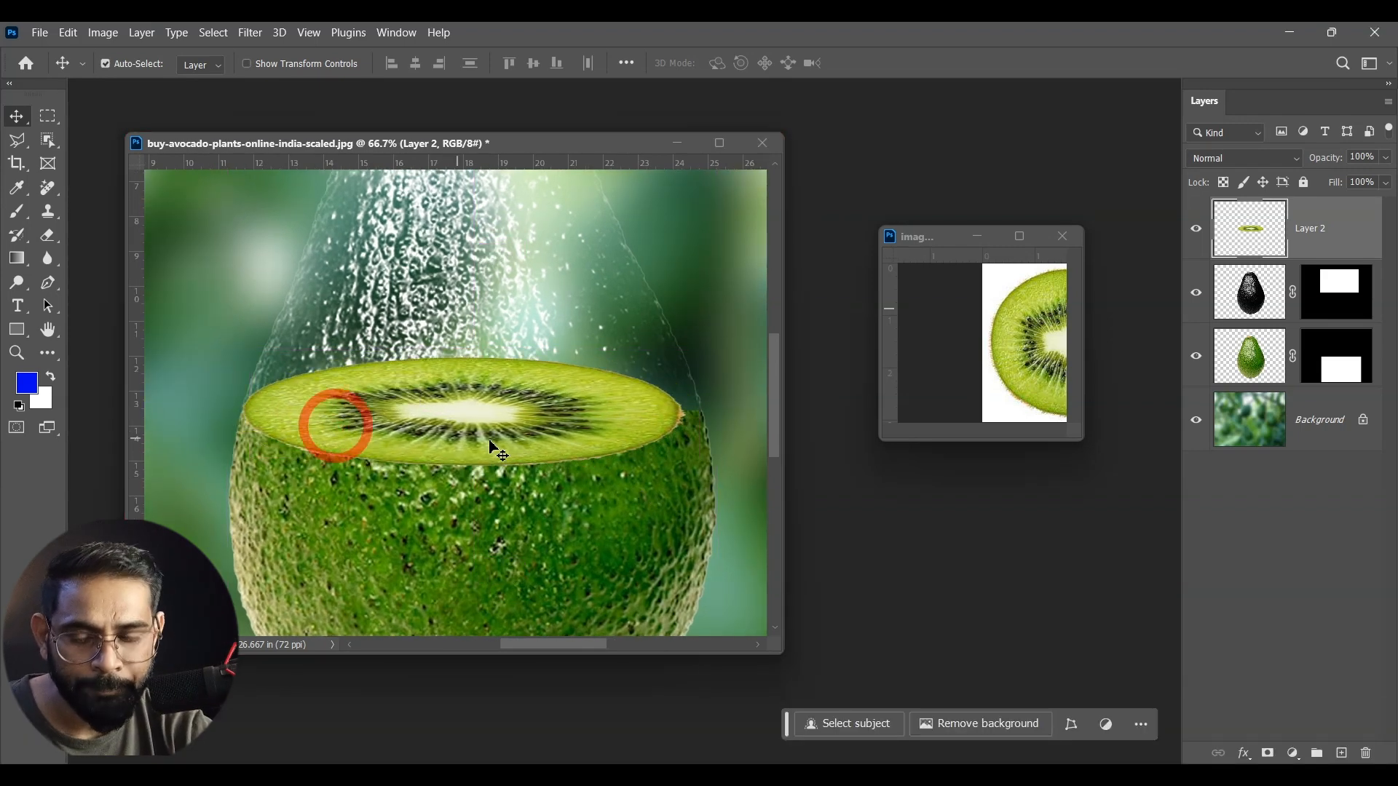
{"action": "key", "text": "ctrl+t"}
{"action": "left_click_drag", "start_coordinate": [691, 416], "coordinate": [710, 428]}
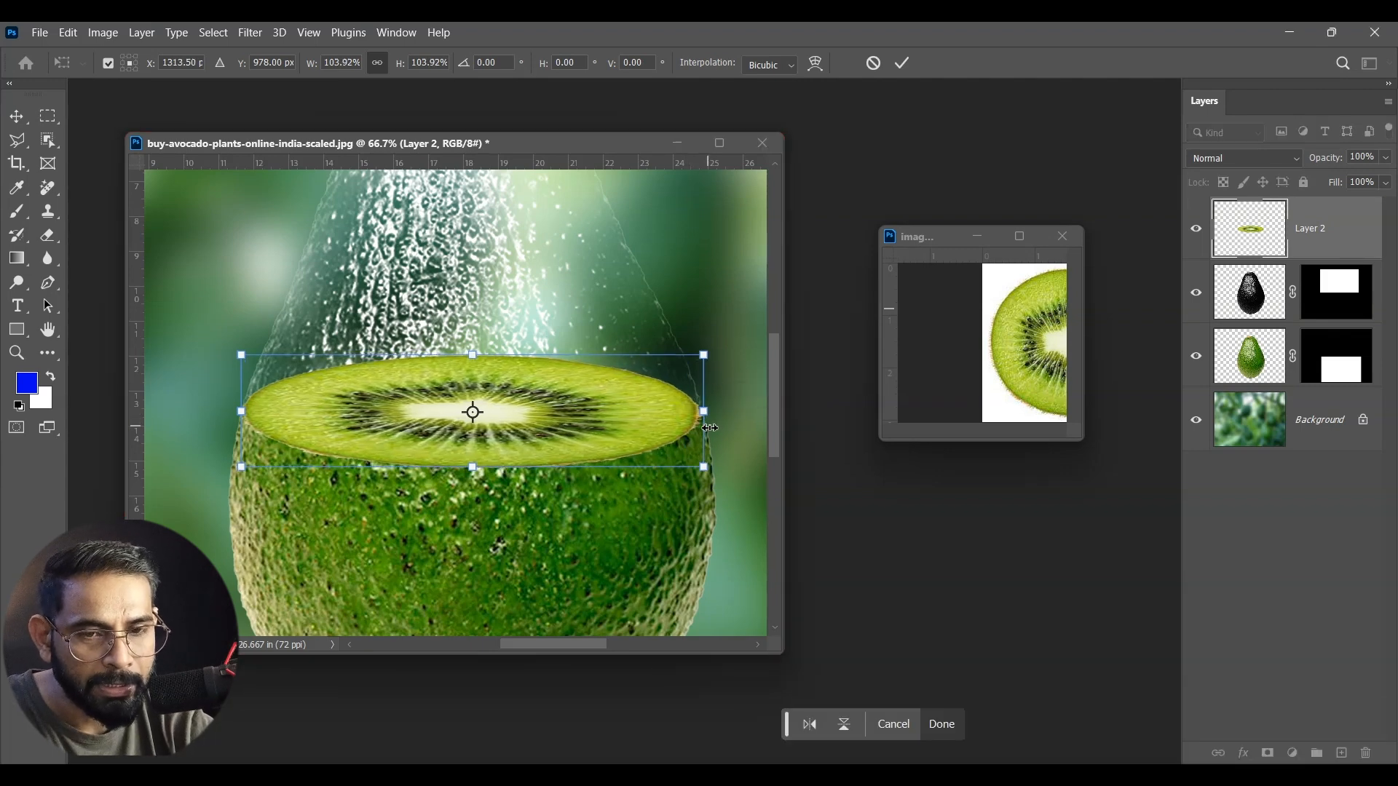
{"action": "key", "text": "Return"}
{"action": "key", "text": "ctrl+minus"}
{"action": "key", "text": "ctrl+minus"}
{"action": "key", "text": "ctrl+minus"}
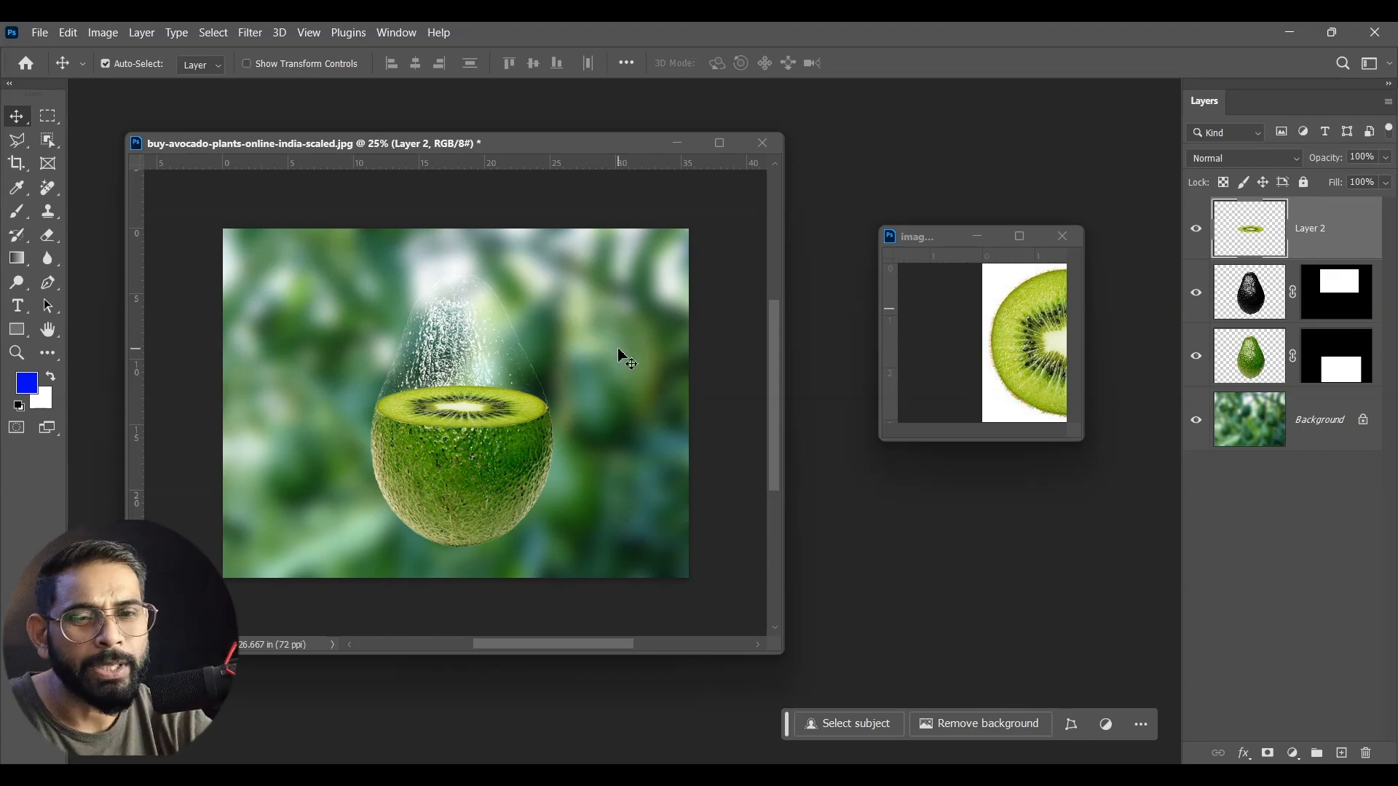
- Minimize the kiwi source image and the finished avocado composite
{"action": "left_click", "coordinate": [979, 236]}
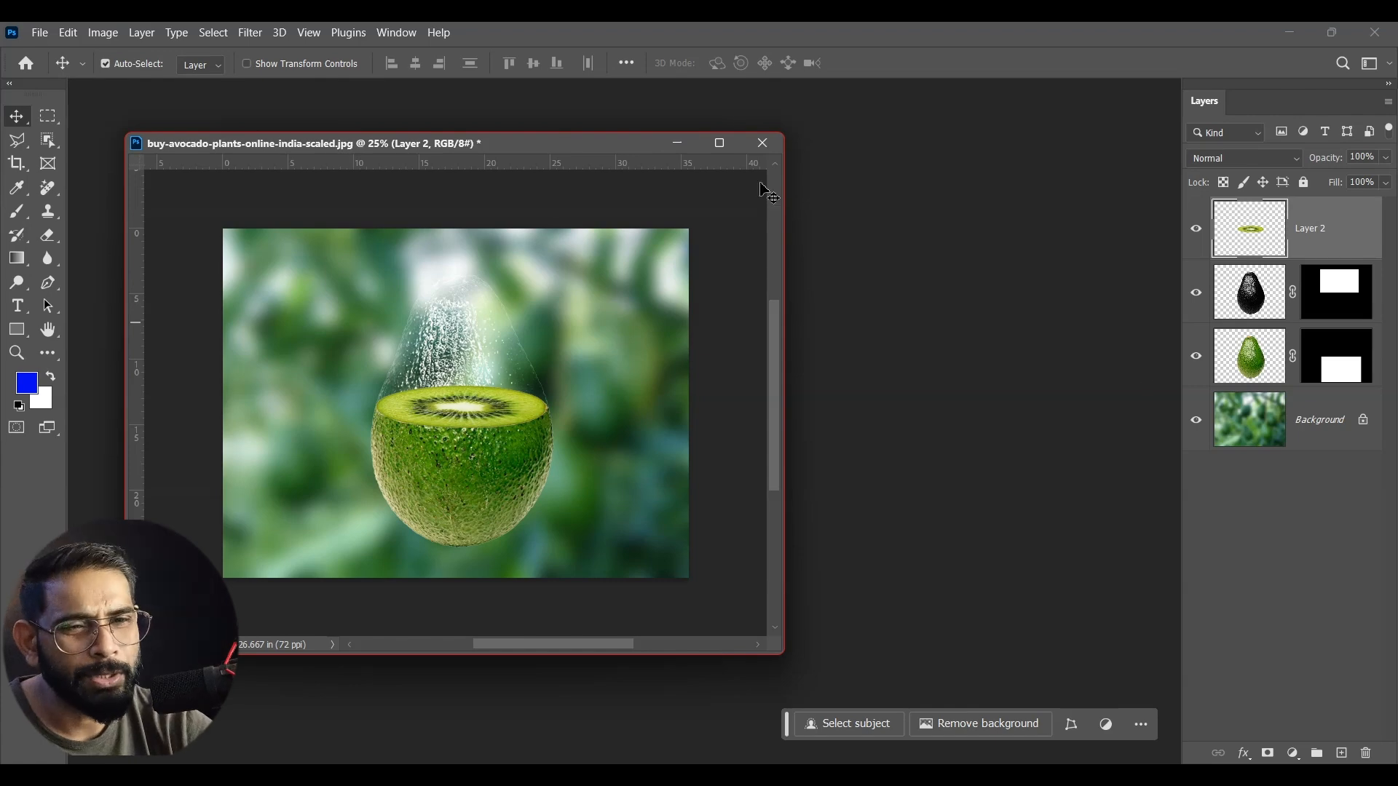
{"action": "left_click", "coordinate": [674, 145]}
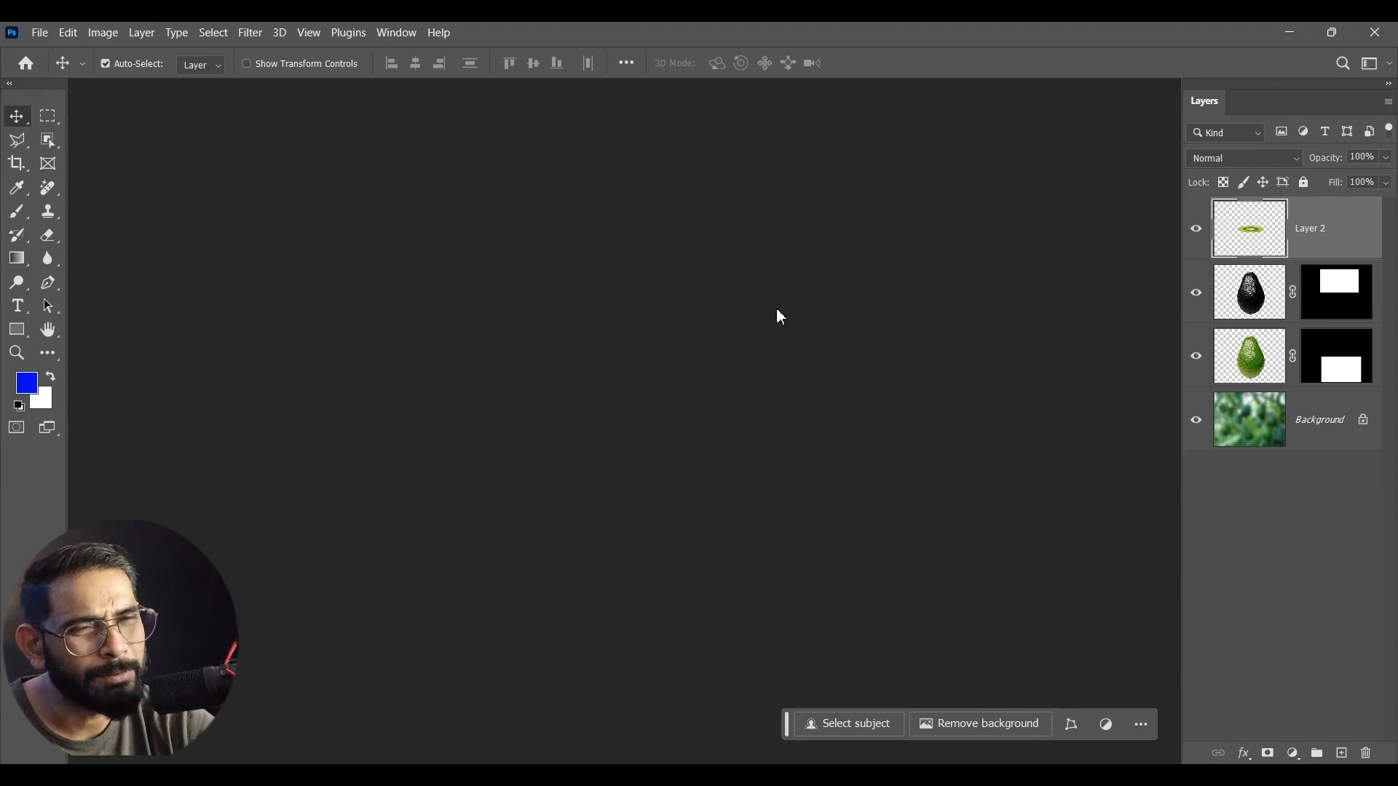
- Open the green-apple-juice, apple and water-splash images, copy the apple cutout into the juice photo, and close the apple source
{"action": "double_click", "coordinate": [794, 355]}
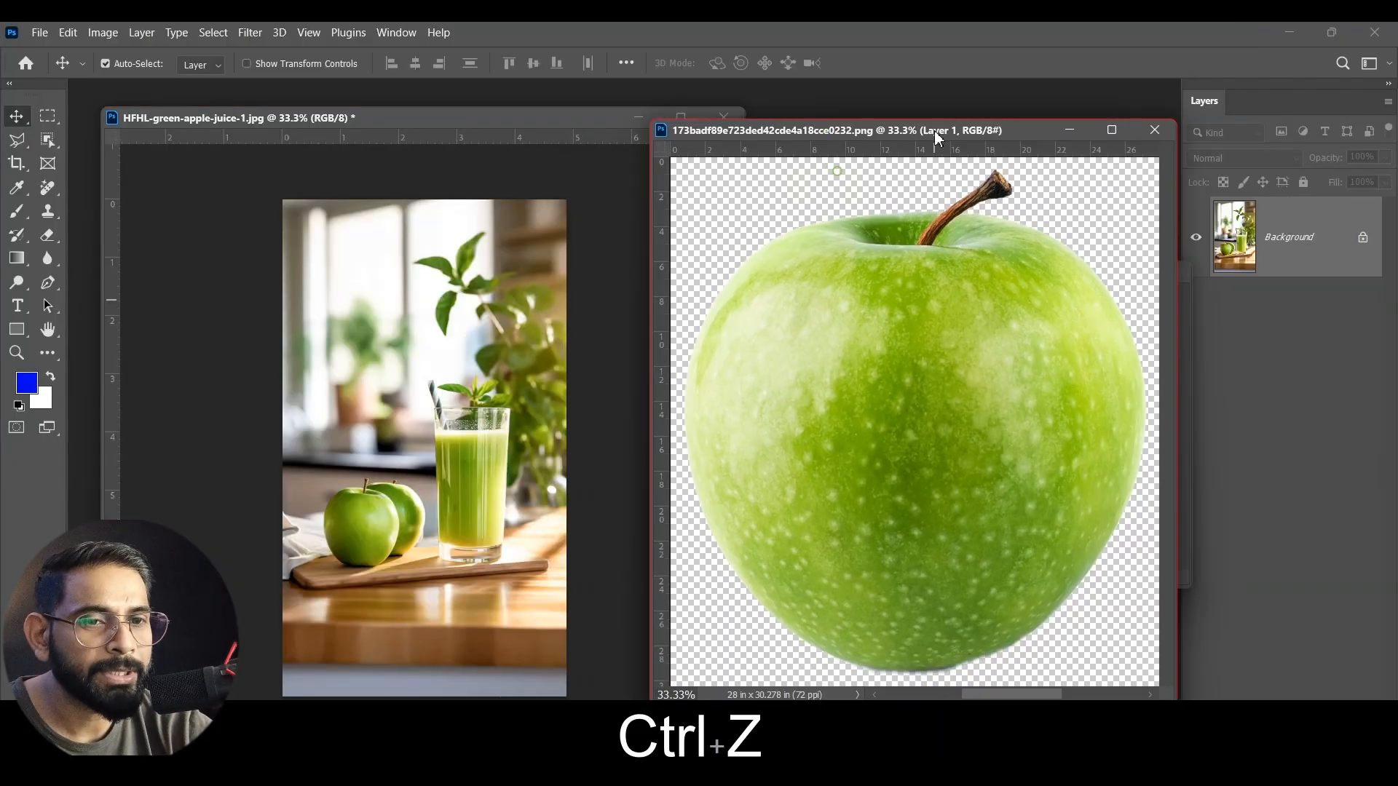
{"action": "left_click", "coordinate": [936, 128]}
{"action": "left_click_drag", "start_coordinate": [919, 425], "coordinate": [455, 457]}
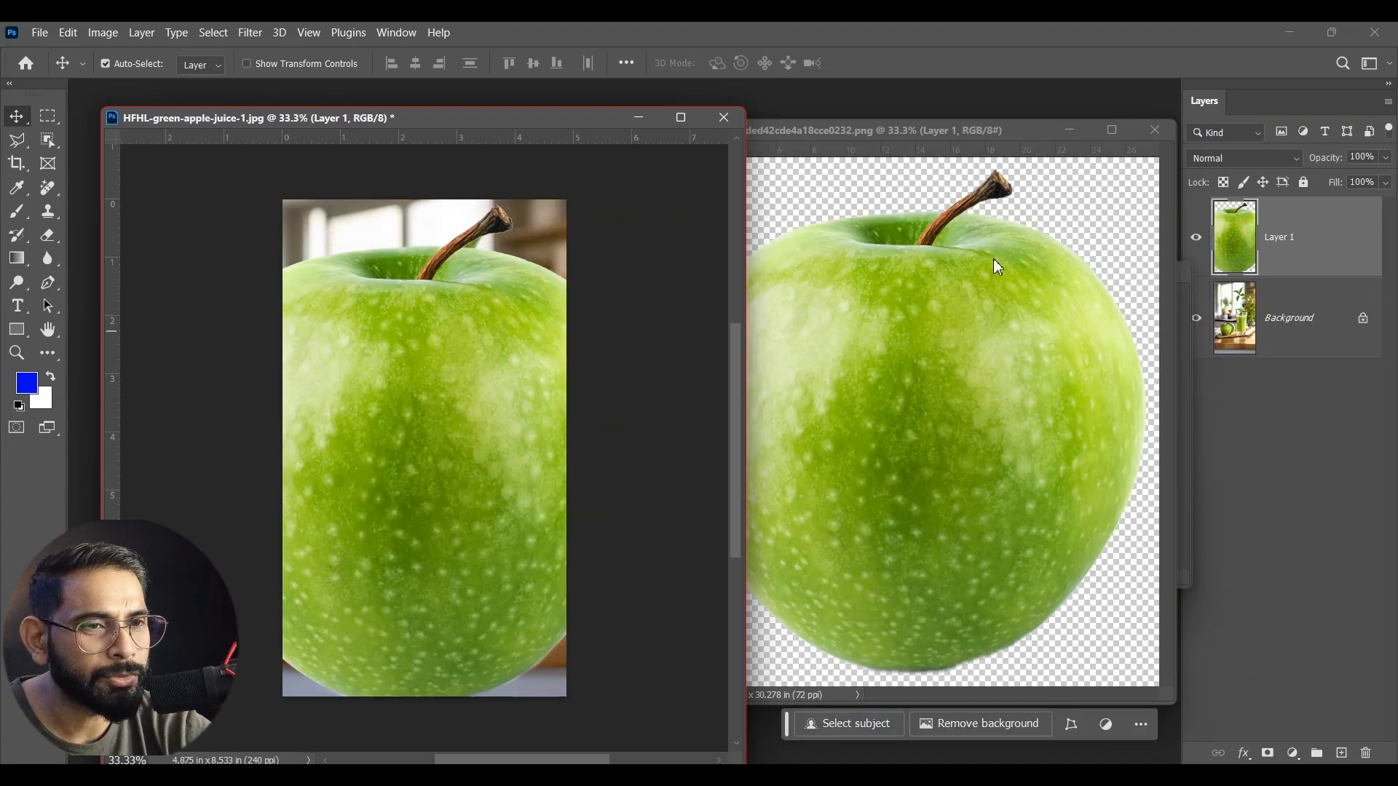
{"action": "left_click", "coordinate": [1155, 130]}
{"action": "left_click_drag", "start_coordinate": [474, 374], "coordinate": [460, 442]}
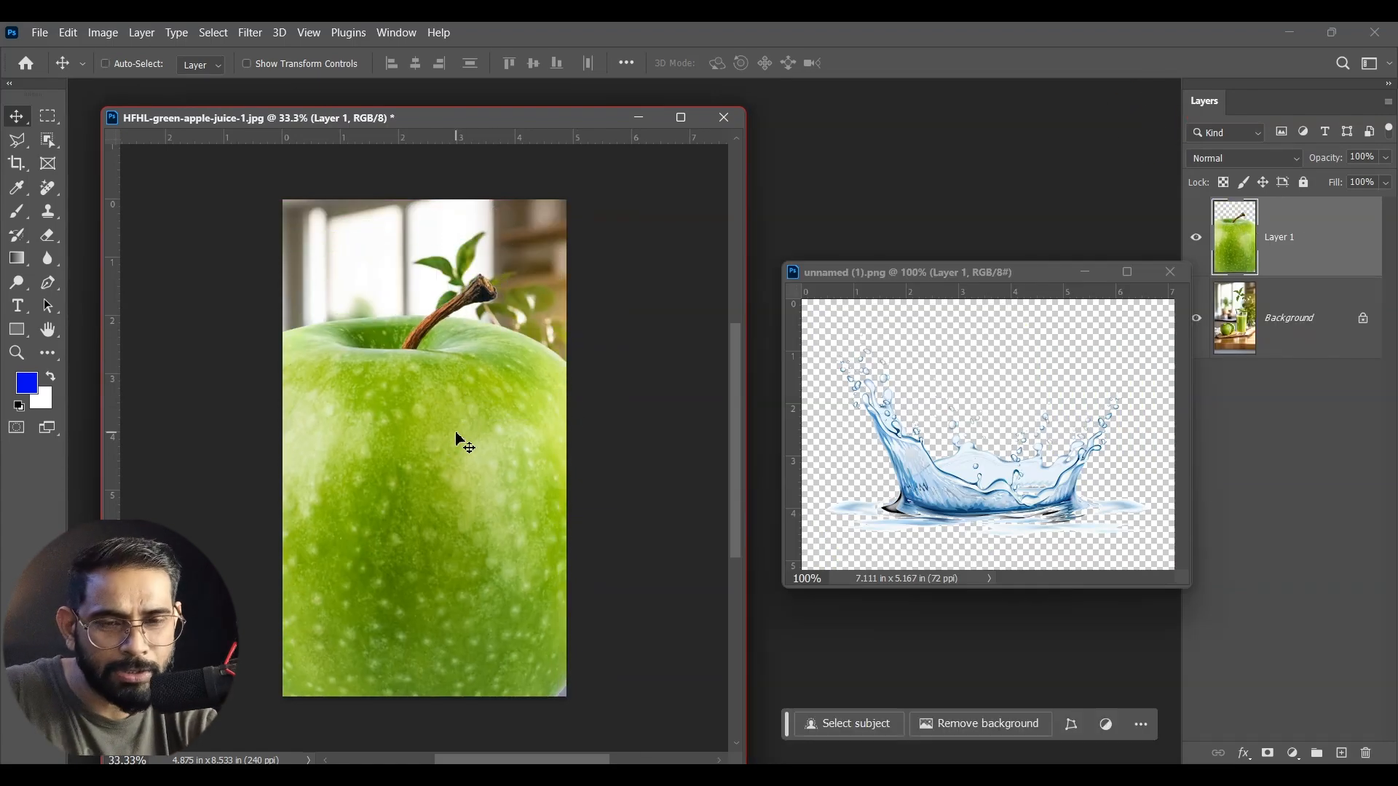
- Scale the apple down to about 17.9% and place it above the juice glass
{"action": "key", "text": "ctrl+t"}
{"action": "left_click_drag", "start_coordinate": [633, 269], "coordinate": [375, 553]}
{"action": "left_click_drag", "start_coordinate": [296, 613], "coordinate": [488, 218]}
{"action": "left_click_drag", "start_coordinate": [573, 166], "coordinate": [473, 278]}
{"action": "left_click_drag", "start_coordinate": [443, 334], "coordinate": [405, 509]}
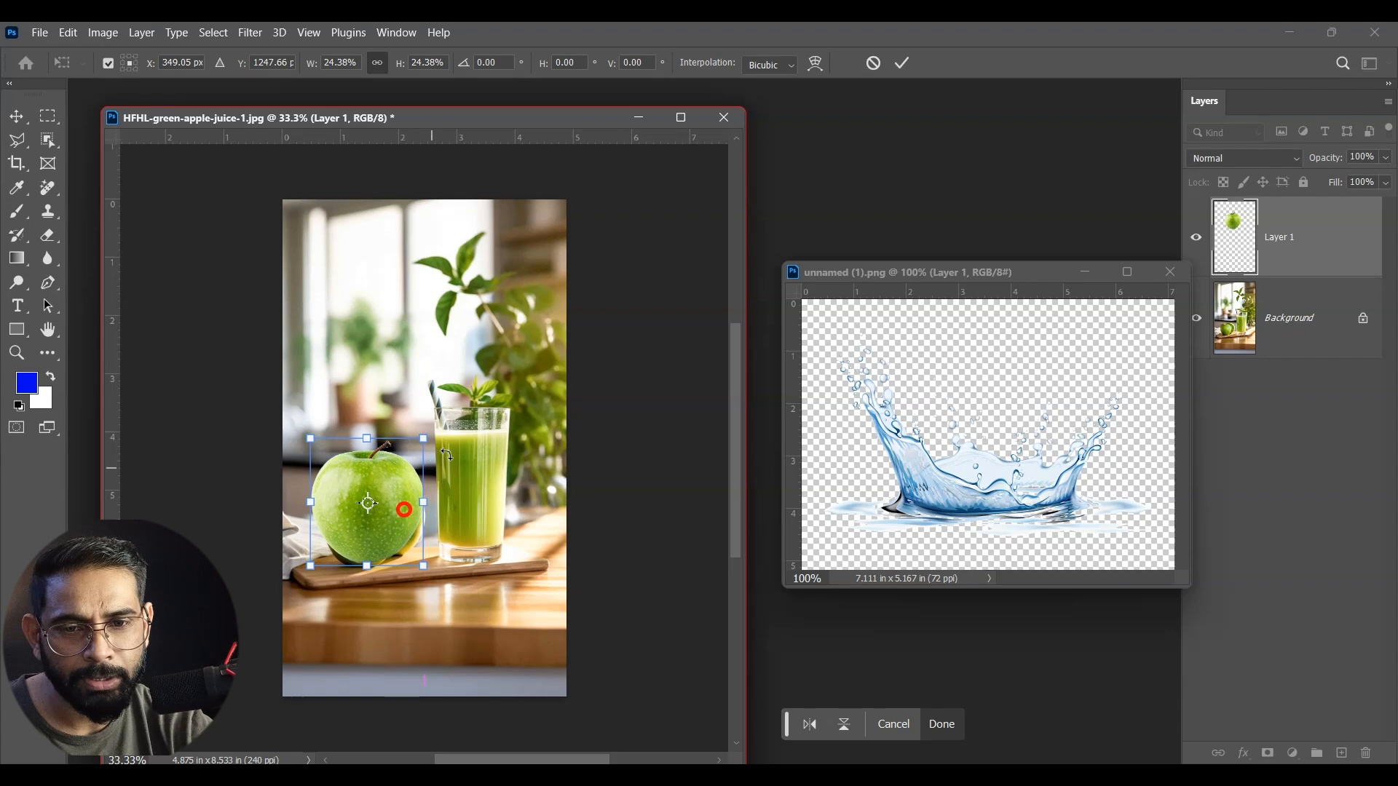
{"action": "left_click_drag", "start_coordinate": [423, 439], "coordinate": [492, 252]}
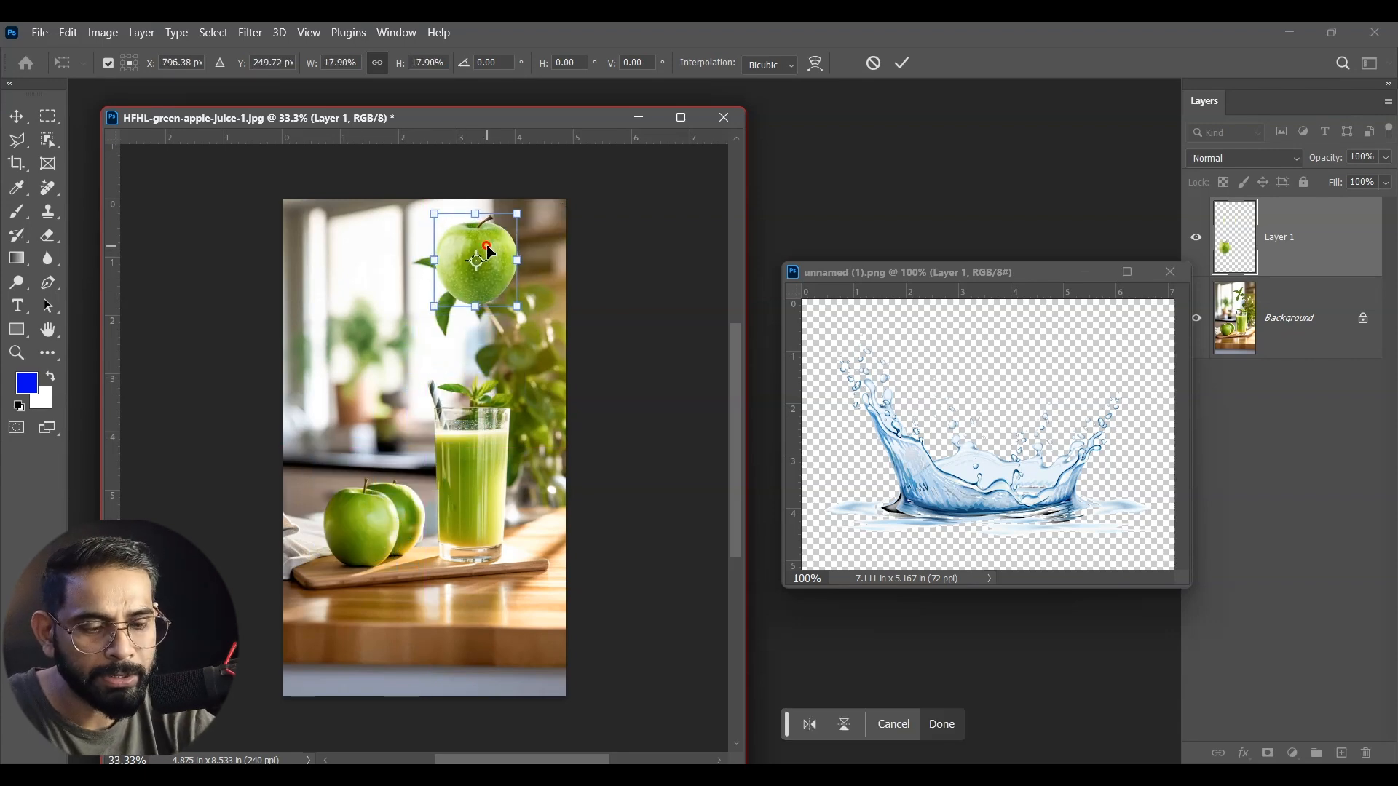
{"action": "key", "text": "Return"}
- Dock the juice photo's window and add a layer mask to the apple layer
{"action": "left_click_drag", "start_coordinate": [465, 120], "coordinate": [446, 89]}
{"action": "key", "text": "ctrl+equal"}
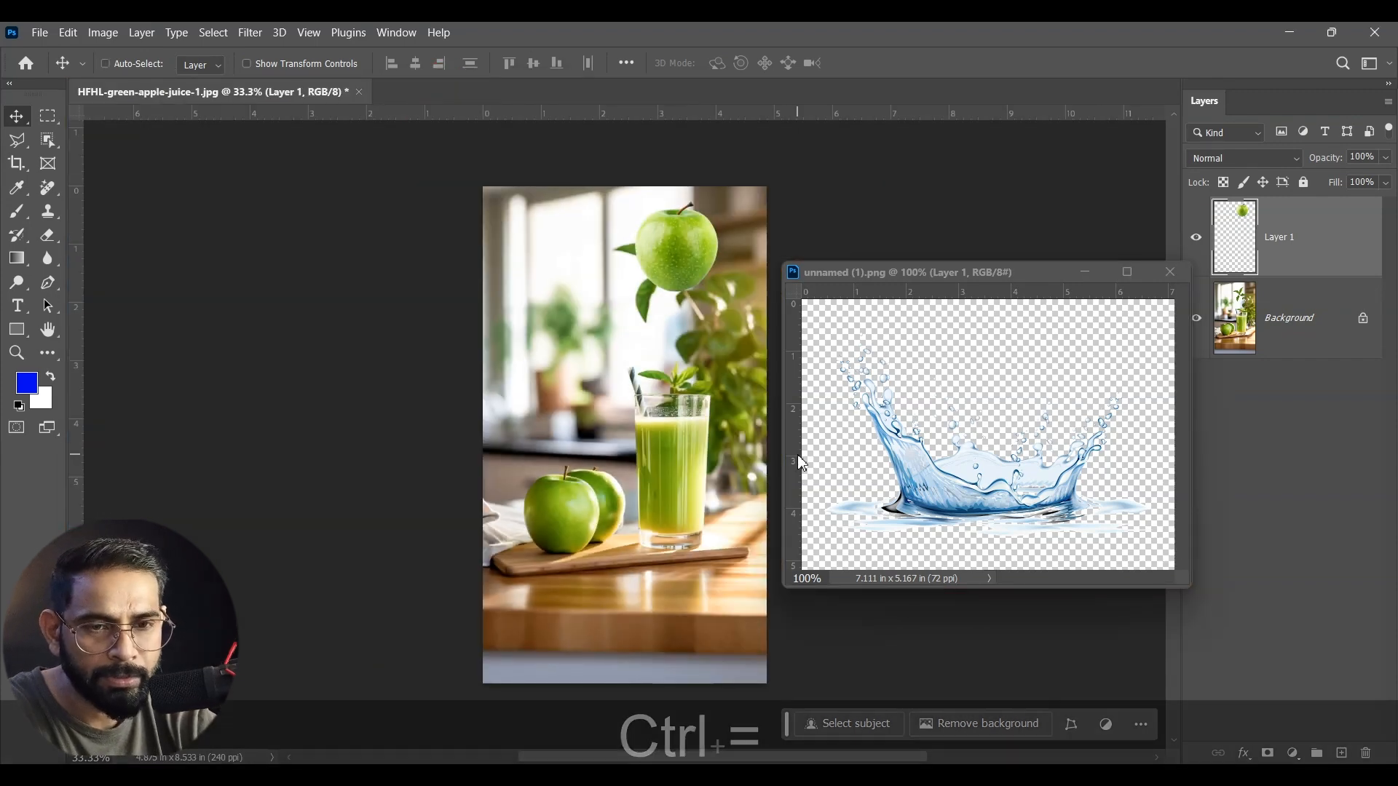
{"action": "left_click_drag", "start_coordinate": [747, 333], "coordinate": [546, 323]}
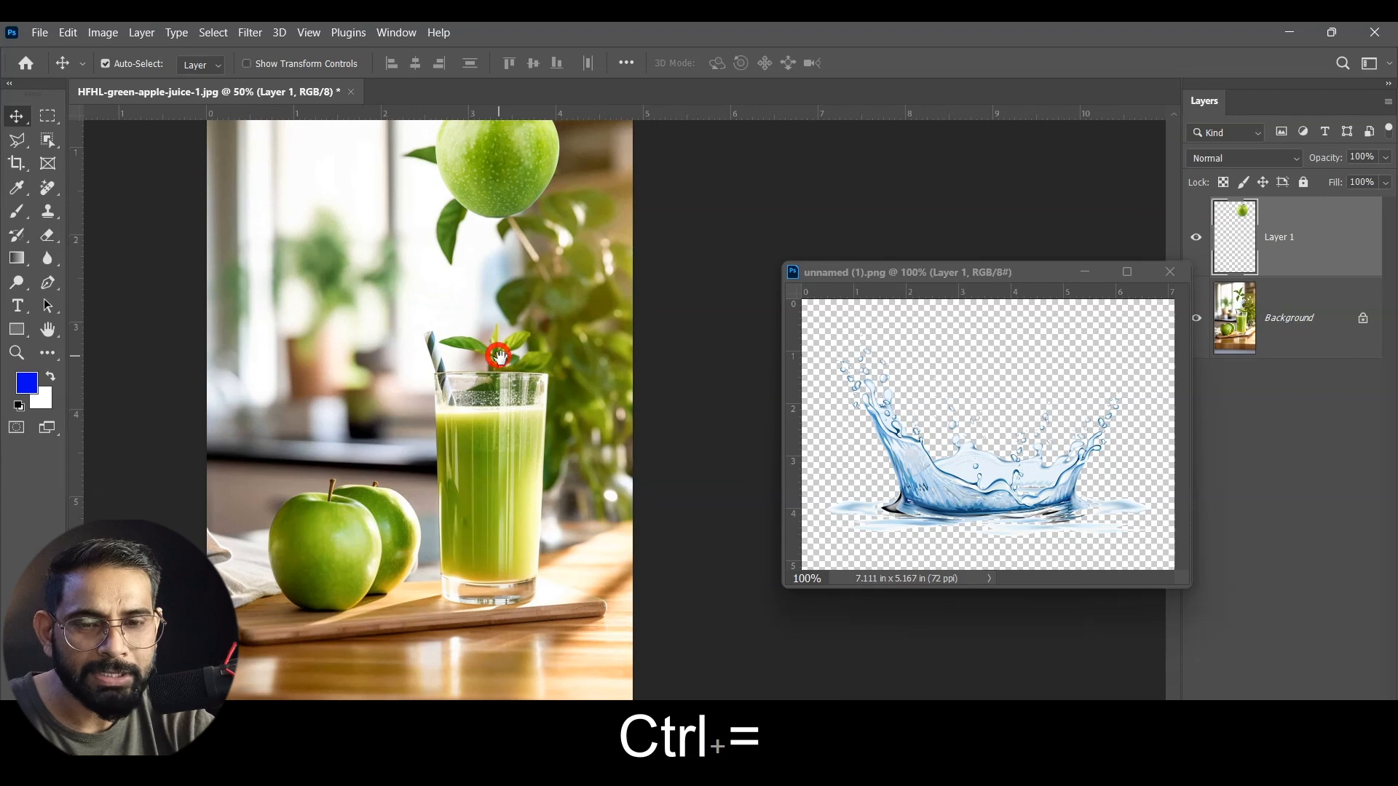
{"action": "left_click_drag", "start_coordinate": [480, 399], "coordinate": [445, 466]}
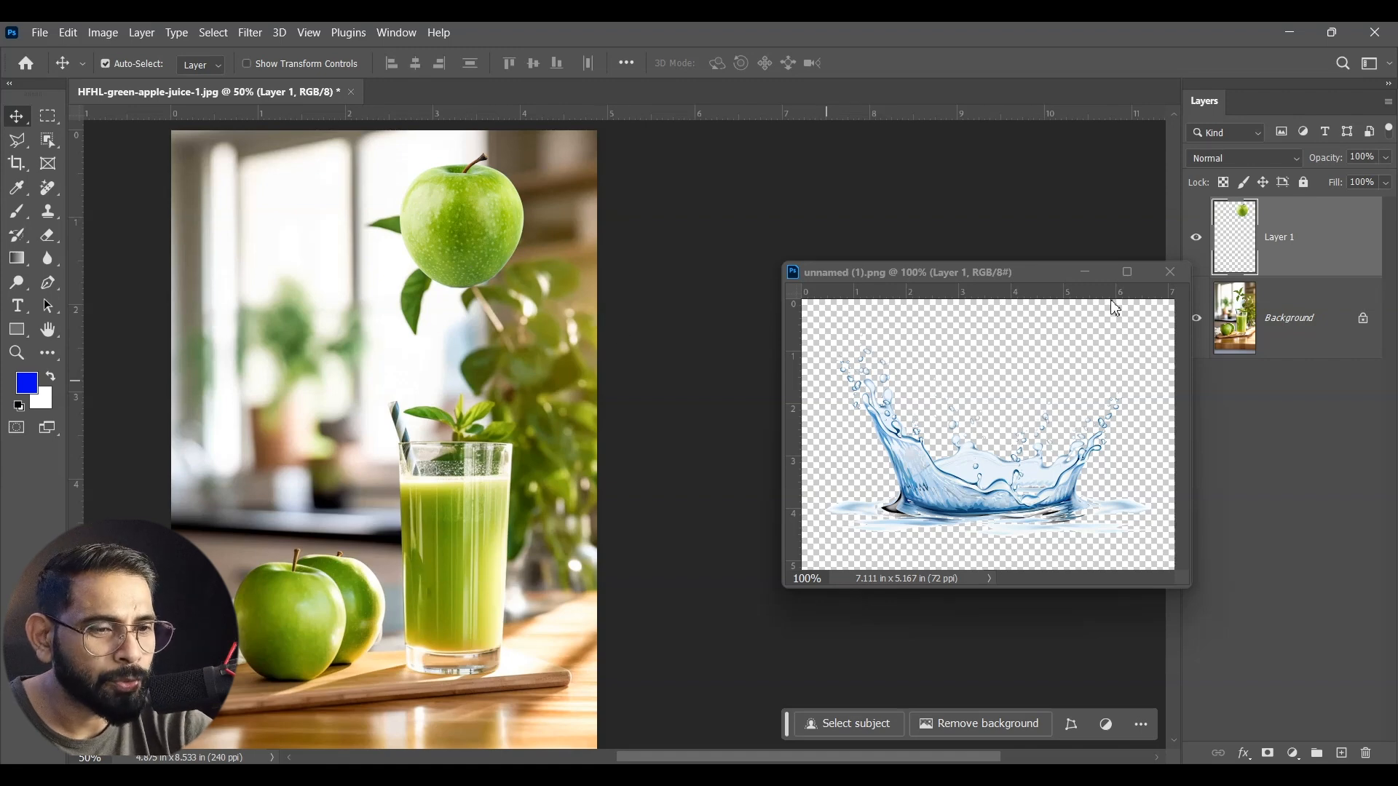
{"action": "left_click", "coordinate": [1268, 753]}
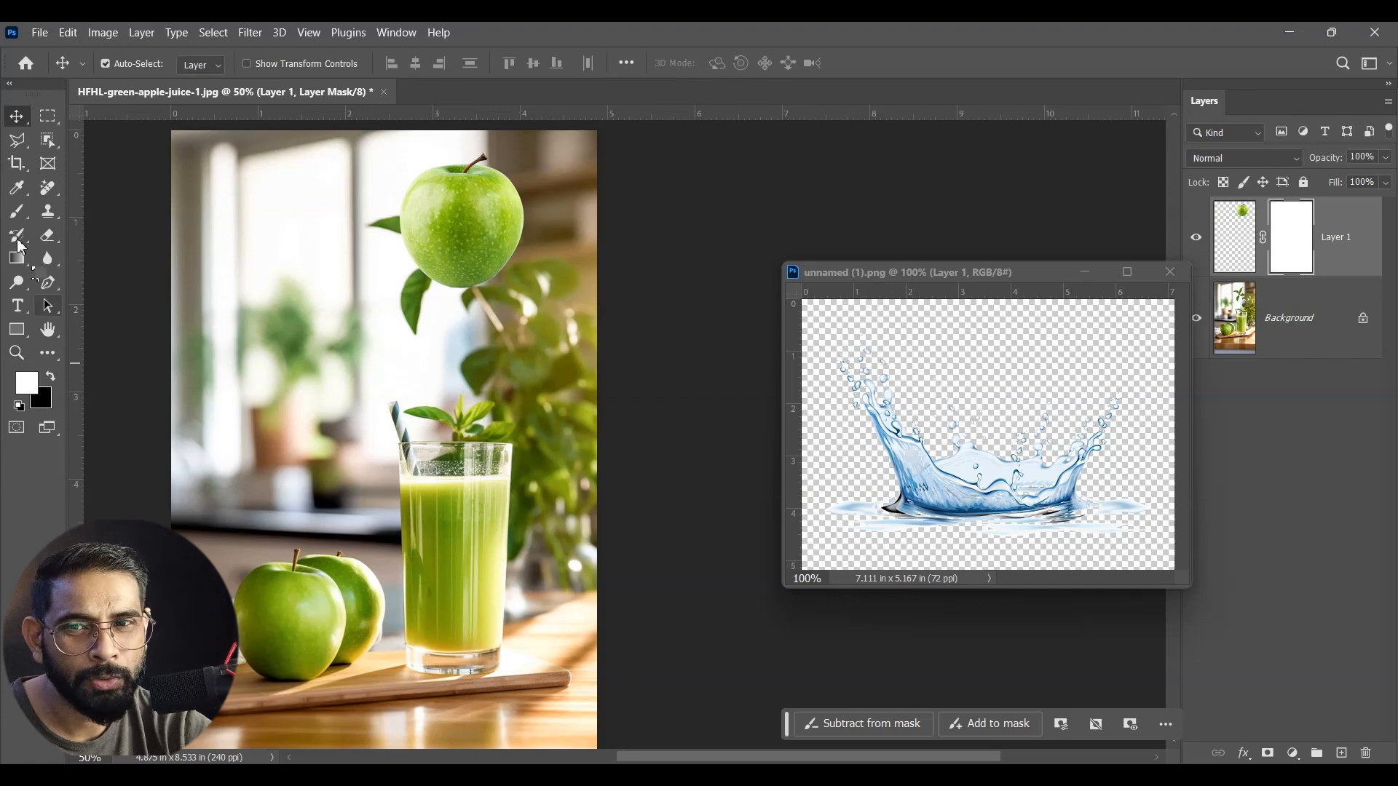
- Hide the apple's lower edge by painting black on its mask with a soft 100 px brush
{"action": "left_click", "coordinate": [17, 211]}
{"action": "key", "text": "bracketright"}
{"action": "key", "text": "bracketright"}
{"action": "key", "text": "bracketright"}
{"action": "key", "text": "bracketright"}
{"action": "key", "text": "bracketright"}
{"action": "key", "text": "bracketright"}
{"action": "key", "text": "bracketright"}
{"action": "key", "text": "bracketright"}
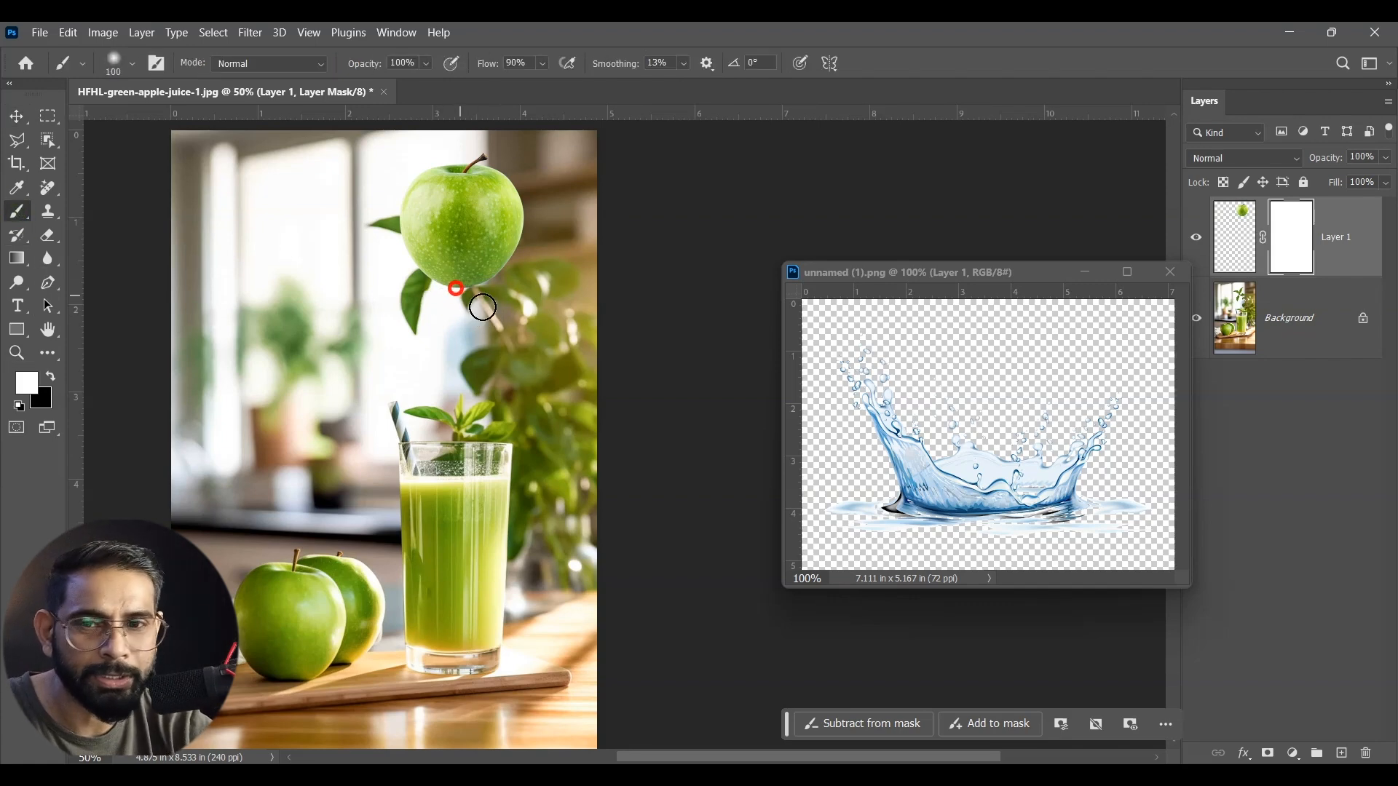
{"action": "key", "text": "s"}
{"action": "key", "text": "x"}
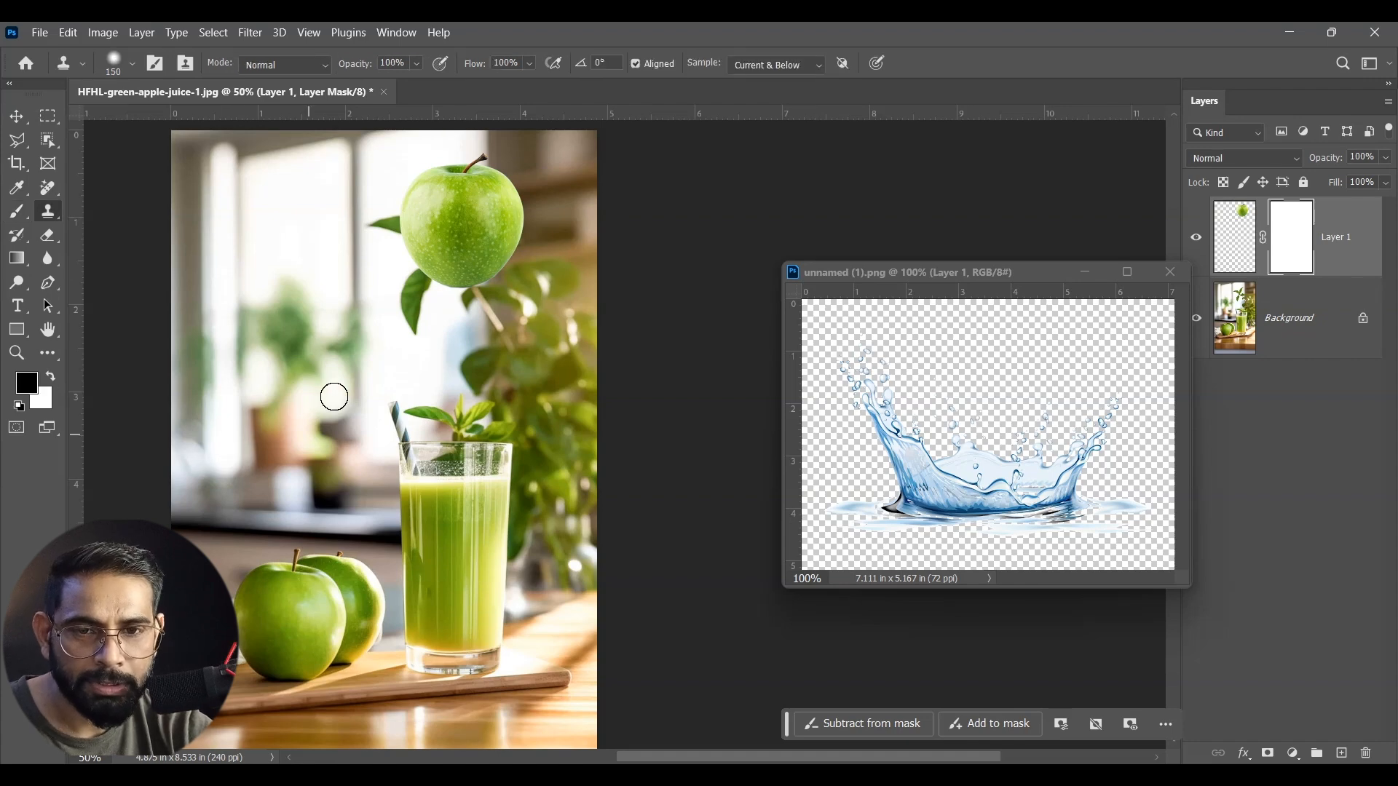
{"action": "left_click", "coordinate": [18, 211]}
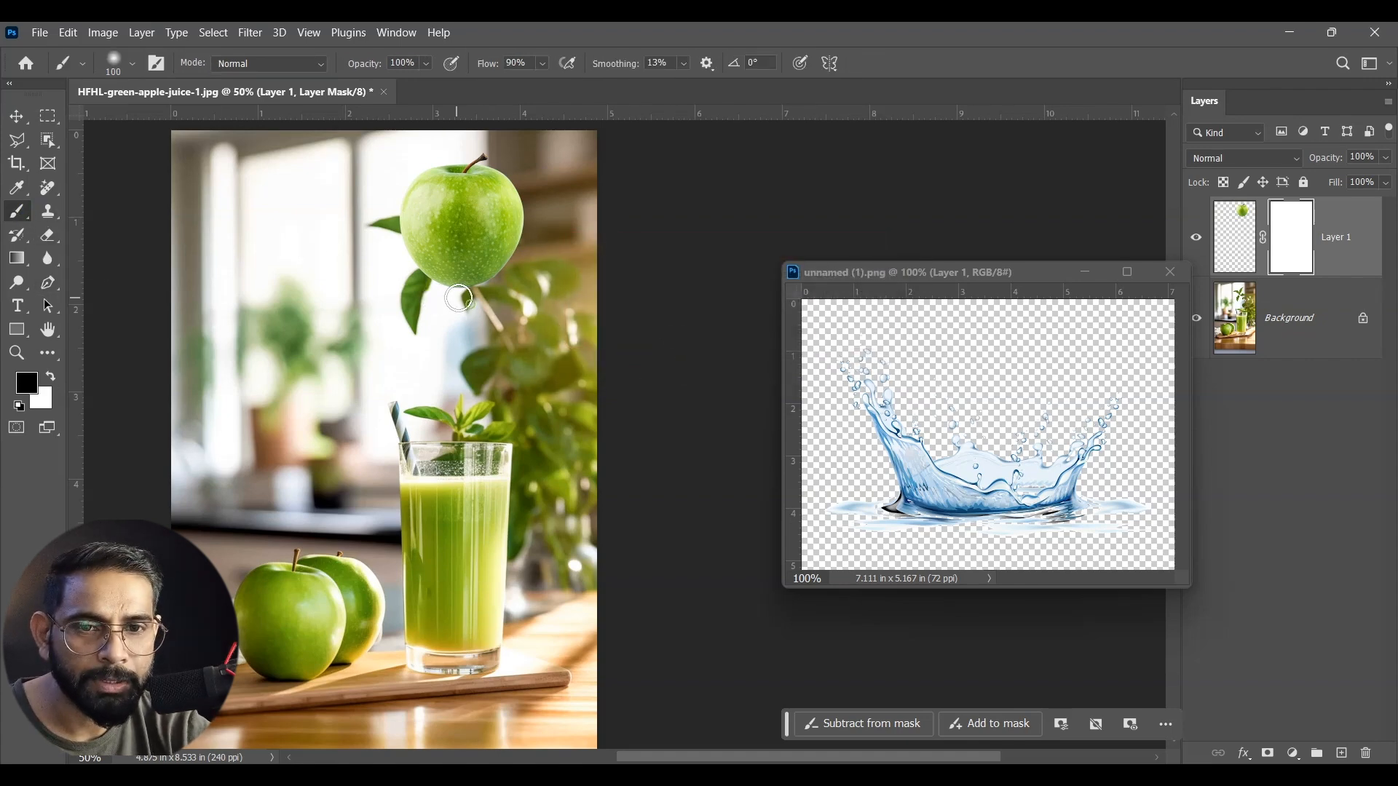
{"action": "left_click_drag", "start_coordinate": [518, 264], "coordinate": [510, 271]}
- Copy the water splash into the juice photo below the apple and close the splash source image
{"action": "left_click", "coordinate": [15, 115]}
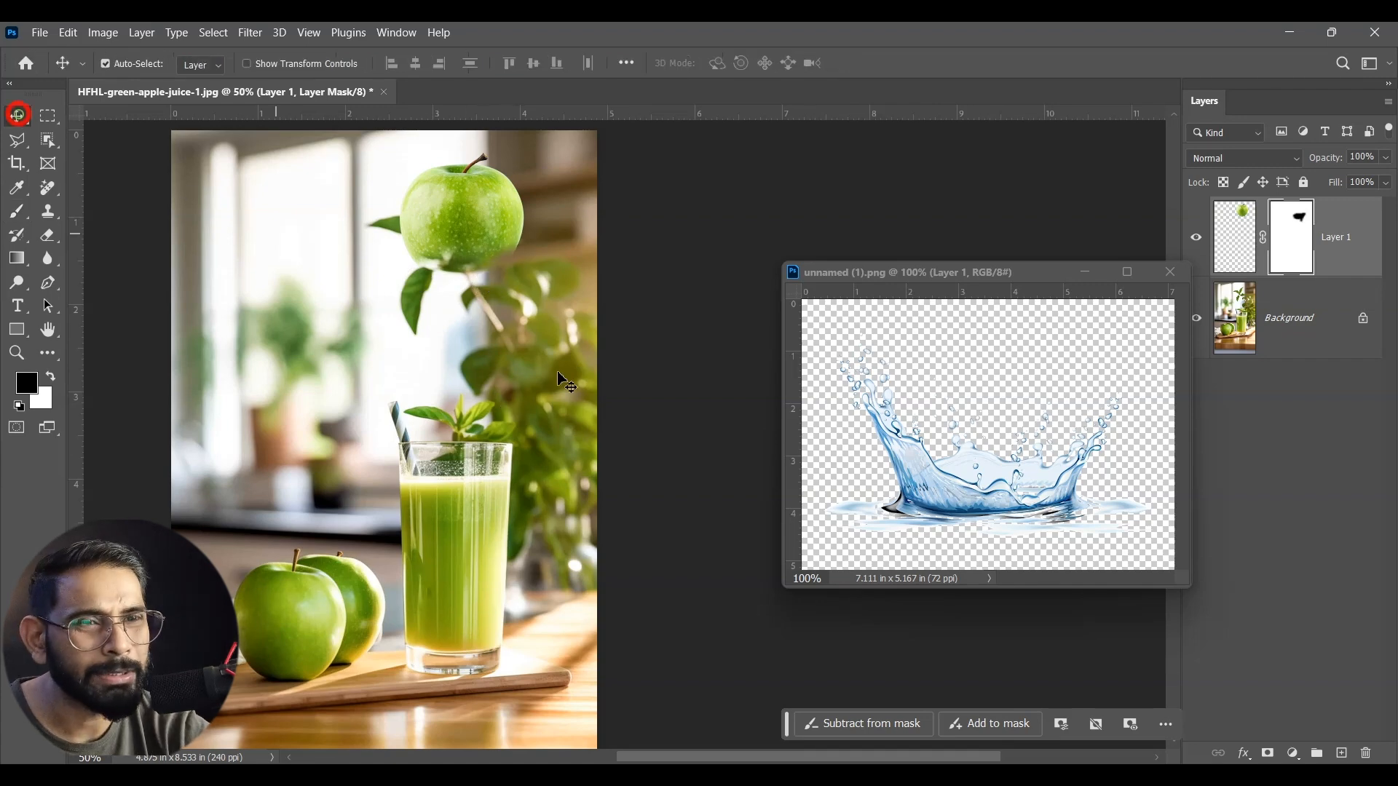
{"action": "left_click_drag", "start_coordinate": [965, 513], "coordinate": [468, 353]}
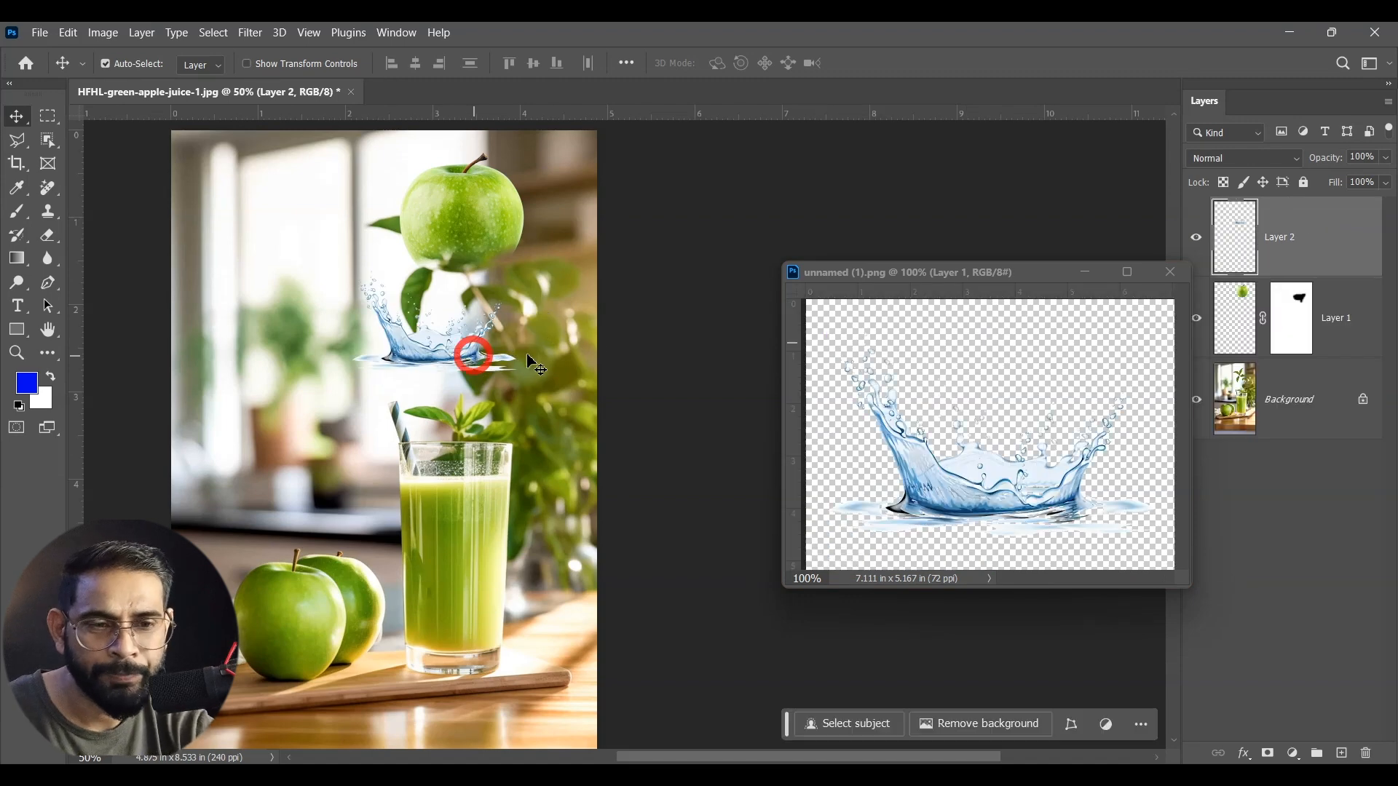
{"action": "left_click", "coordinate": [1174, 274]}
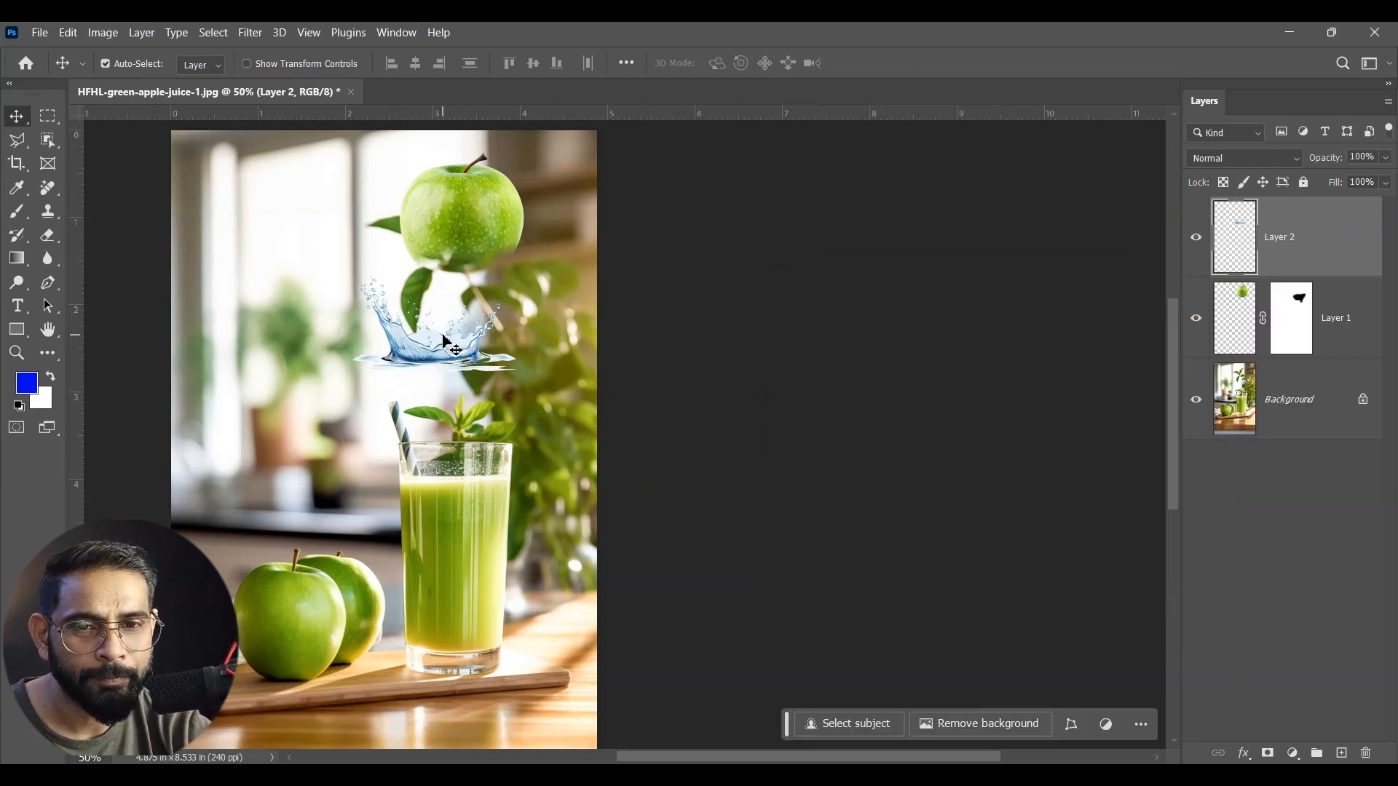
- Turn the splash upside down and place it directly beneath the apple
{"action": "left_click_drag", "start_coordinate": [450, 348], "coordinate": [410, 349]}
{"action": "key", "text": "ctrl+t"}
{"action": "left_click_drag", "start_coordinate": [503, 285], "coordinate": [277, 379]}
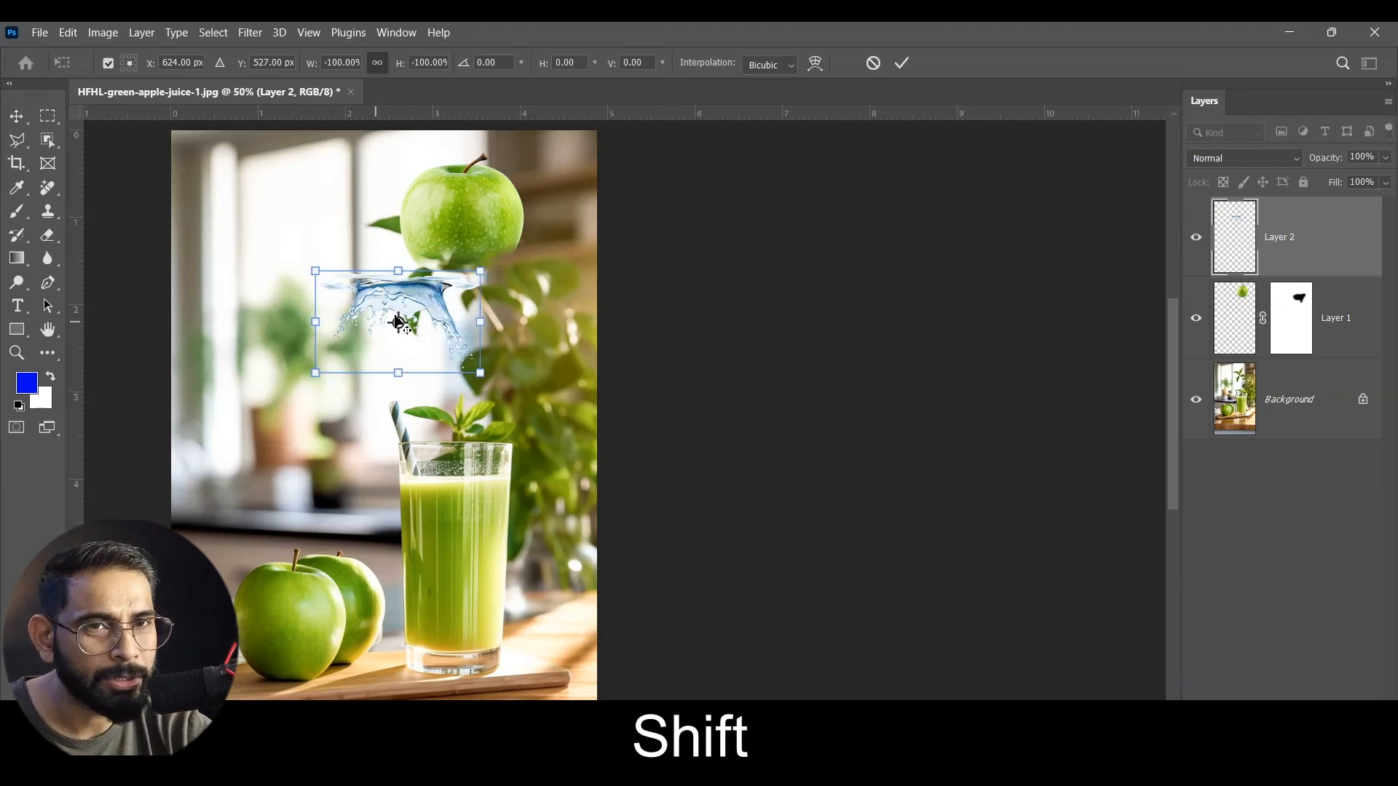
{"action": "left_click_drag", "start_coordinate": [412, 331], "coordinate": [475, 312]}
- Enlarge the upside-down splash to about 126% and center it under the apple
{"action": "key", "text": "ctrl+t"}
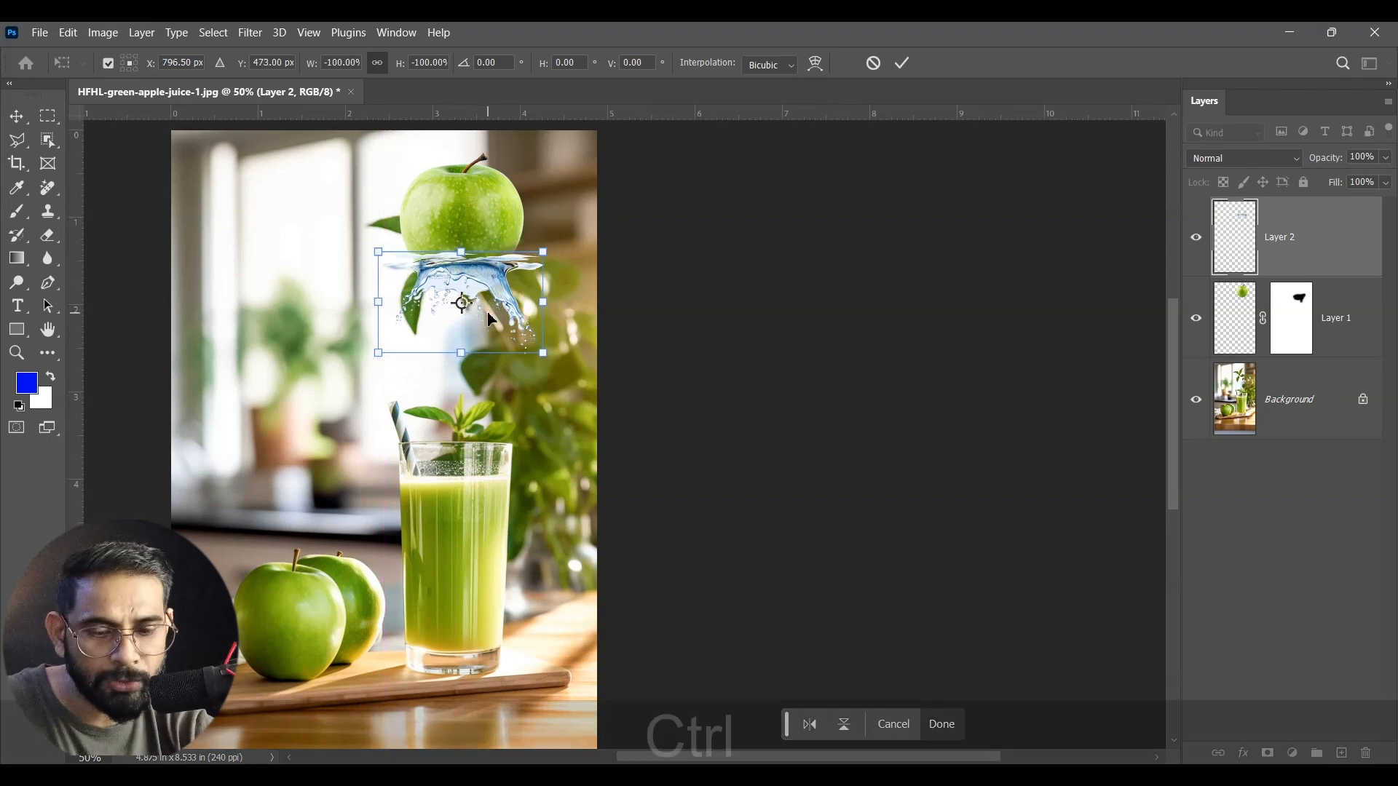
{"action": "left_click_drag", "start_coordinate": [388, 357], "coordinate": [222, 457]}
{"action": "left_click_drag", "start_coordinate": [463, 272], "coordinate": [536, 234]}
{"action": "left_click_drag", "start_coordinate": [655, 228], "coordinate": [474, 287]}
{"action": "left_click_drag", "start_coordinate": [429, 373], "coordinate": [460, 370]}
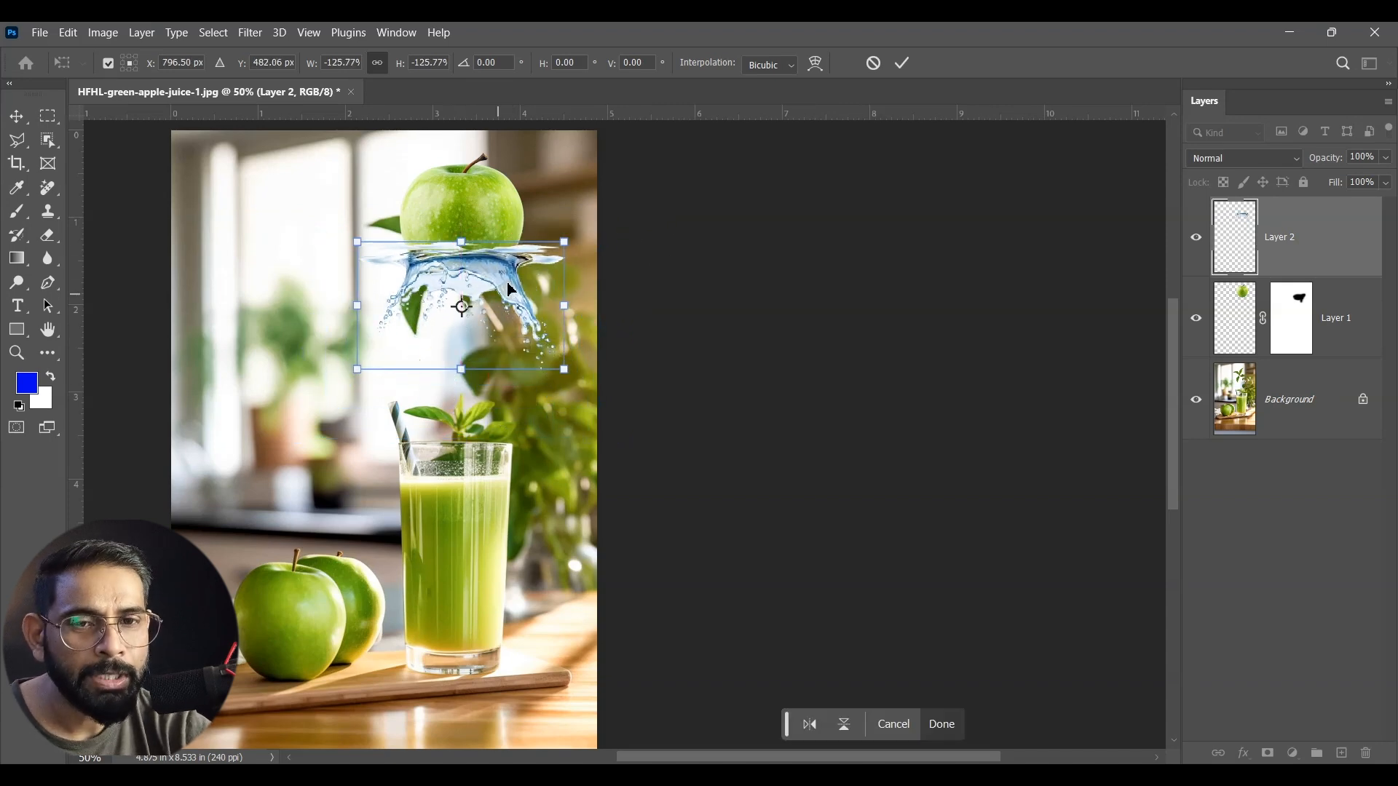
- Warp the splash so its upper edge rises around the apple's base and its drops stretch down toward the glass
{"action": "right_click", "coordinate": [510, 277]}
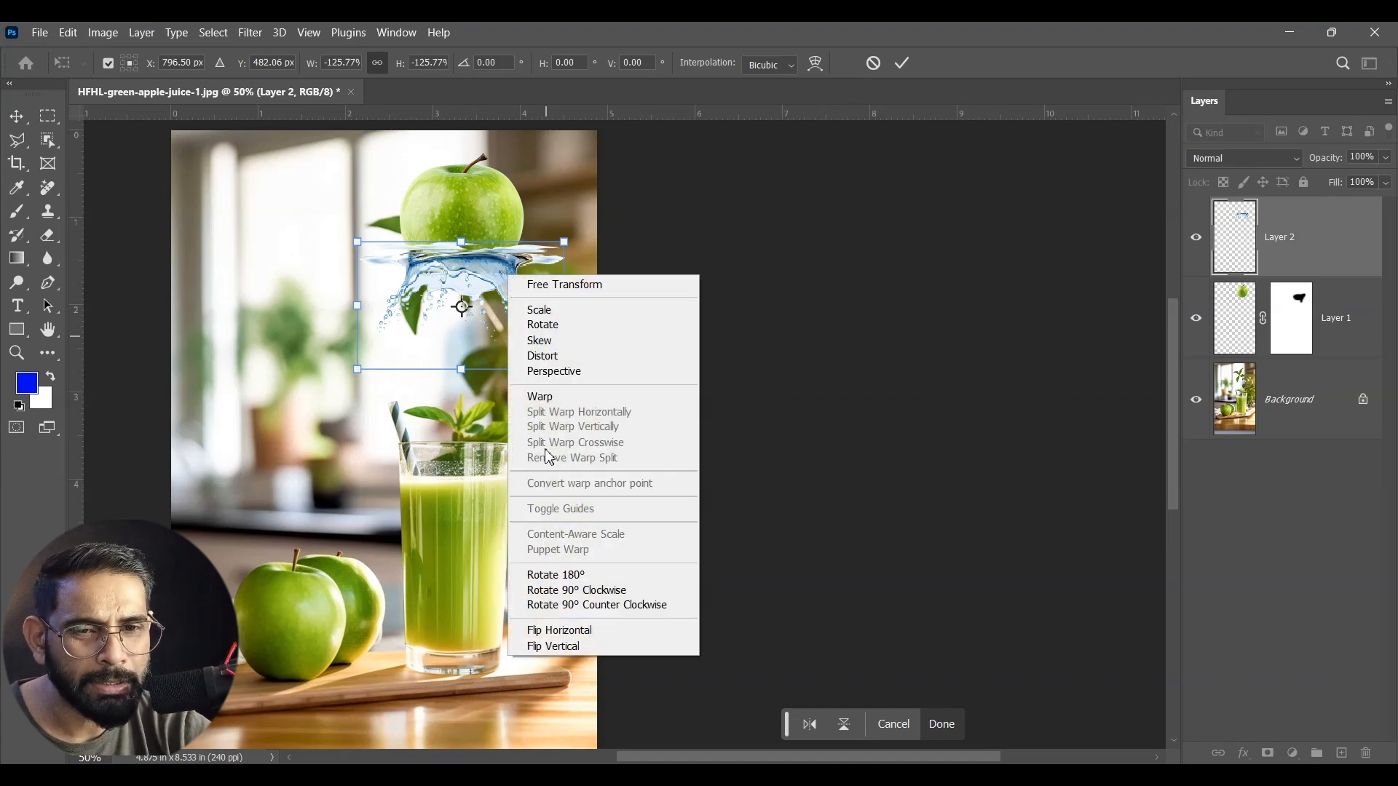
{"action": "left_click", "coordinate": [566, 405]}
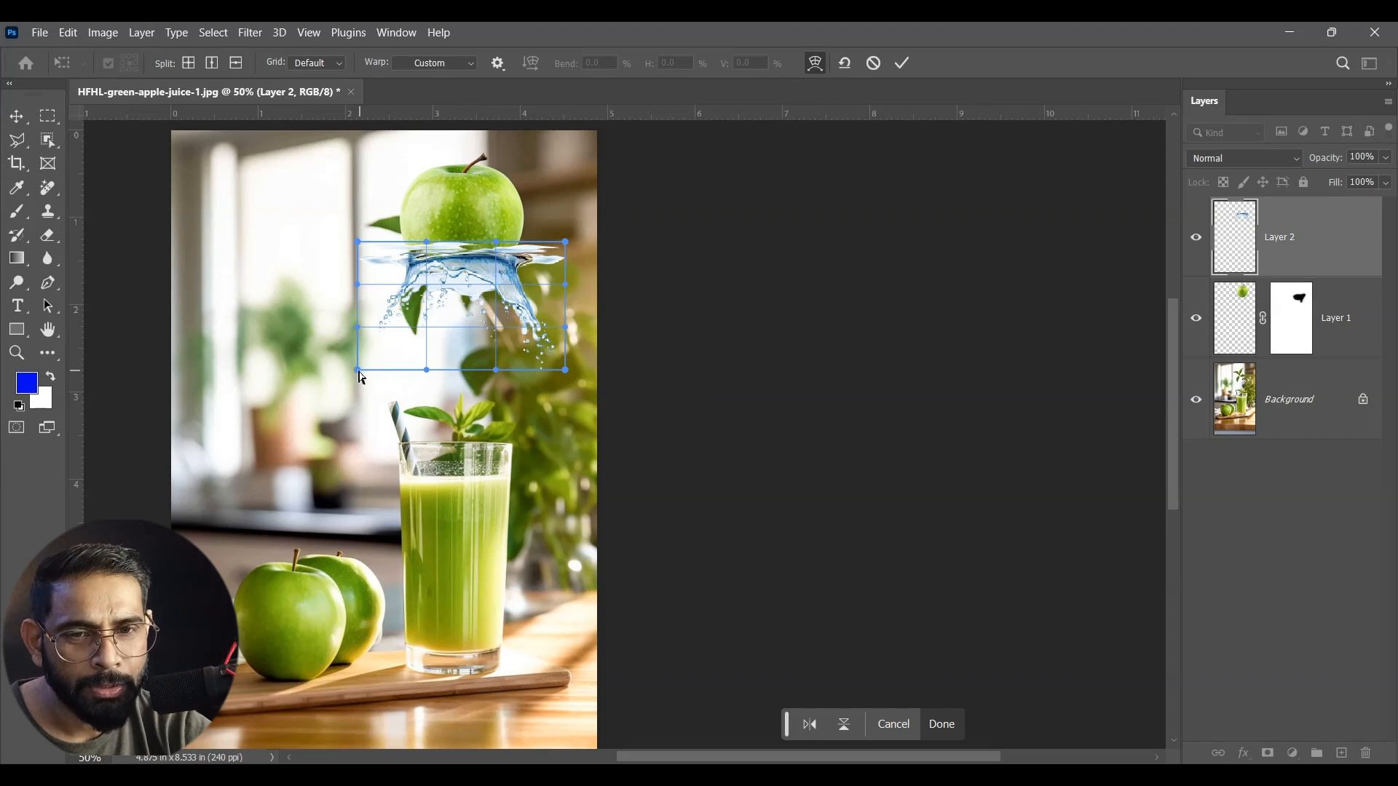
{"action": "left_click_drag", "start_coordinate": [359, 372], "coordinate": [346, 498]}
{"action": "left_click_drag", "start_coordinate": [500, 372], "coordinate": [458, 500]}
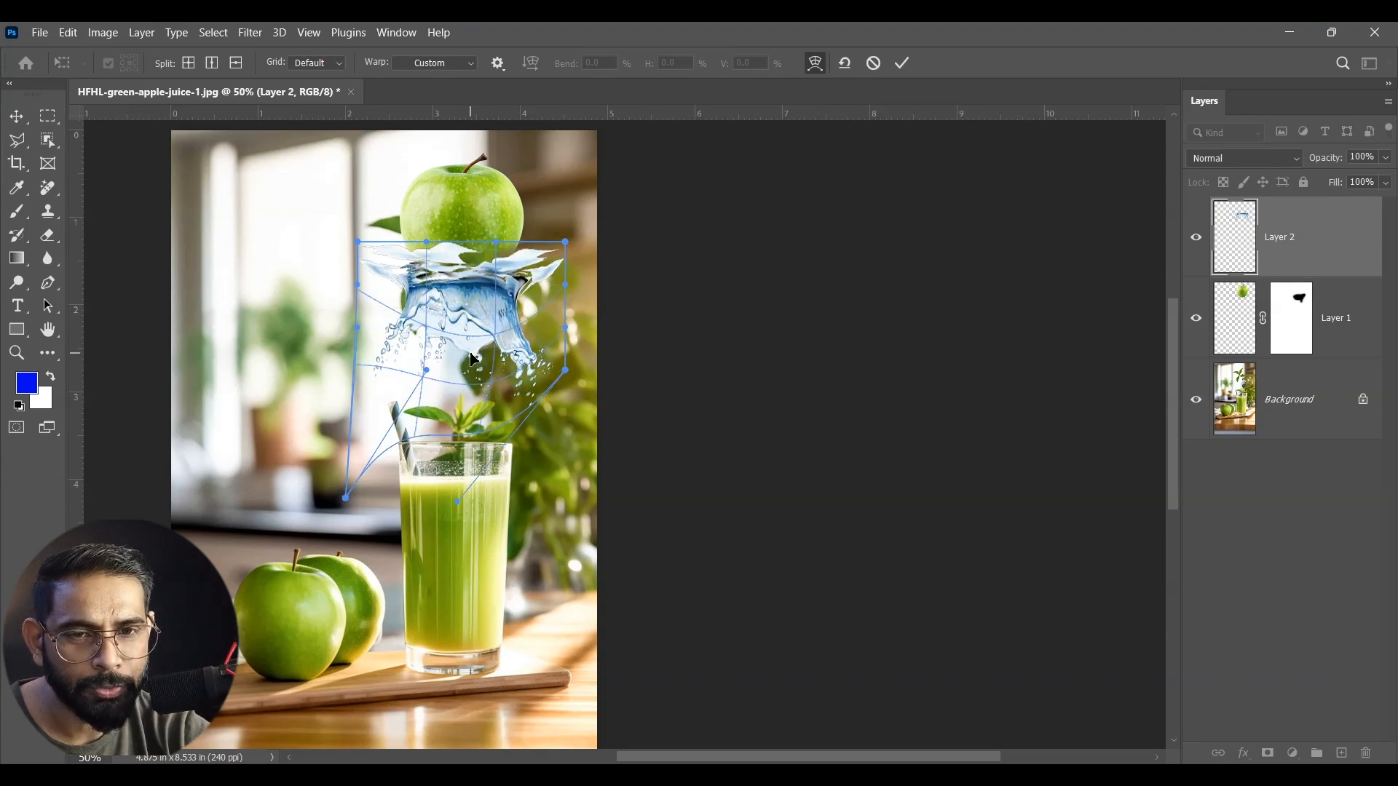
{"action": "left_click_drag", "start_coordinate": [466, 242], "coordinate": [490, 222]}
{"action": "left_click_drag", "start_coordinate": [364, 236], "coordinate": [362, 228]}
{"action": "left_click_drag", "start_coordinate": [566, 241], "coordinate": [554, 215]}
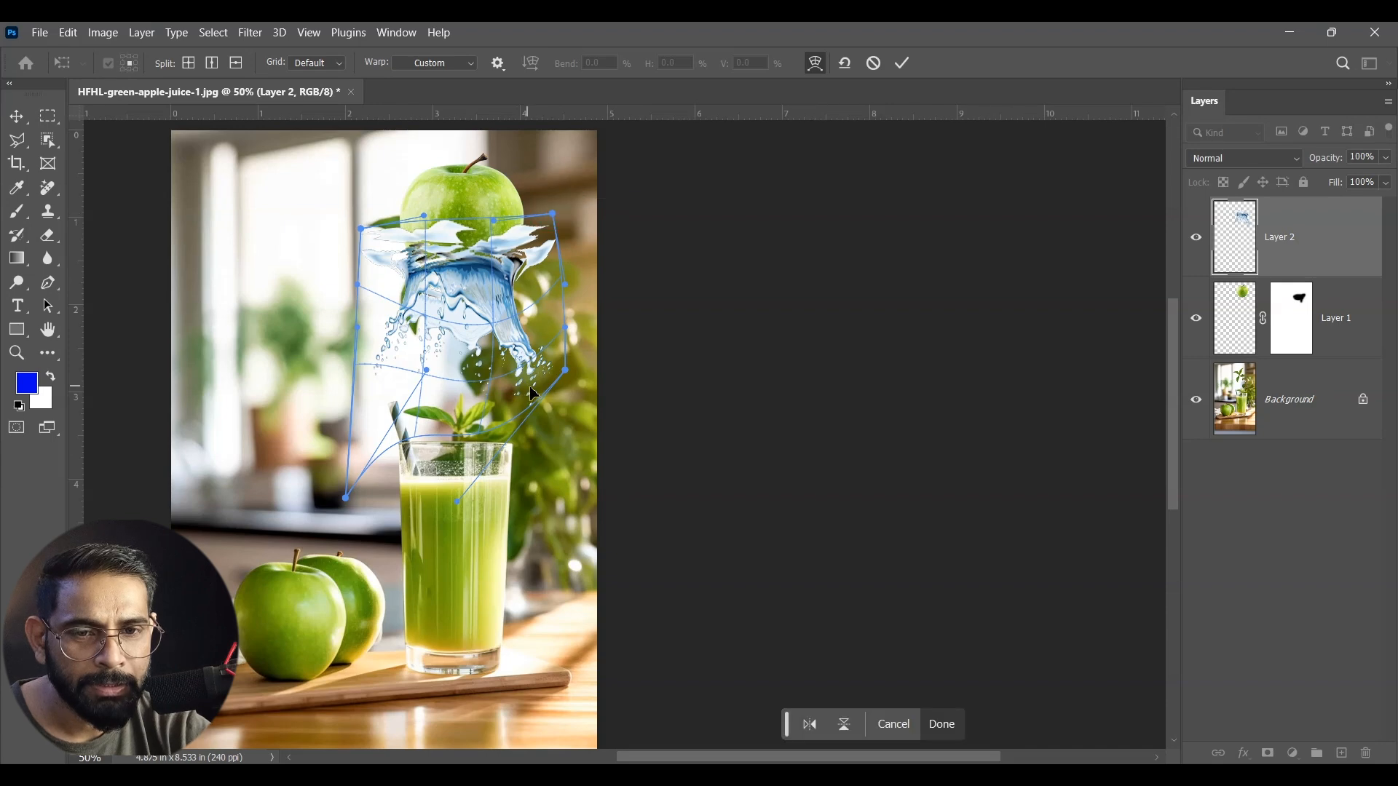
{"action": "left_click_drag", "start_coordinate": [563, 380], "coordinate": [560, 396]}
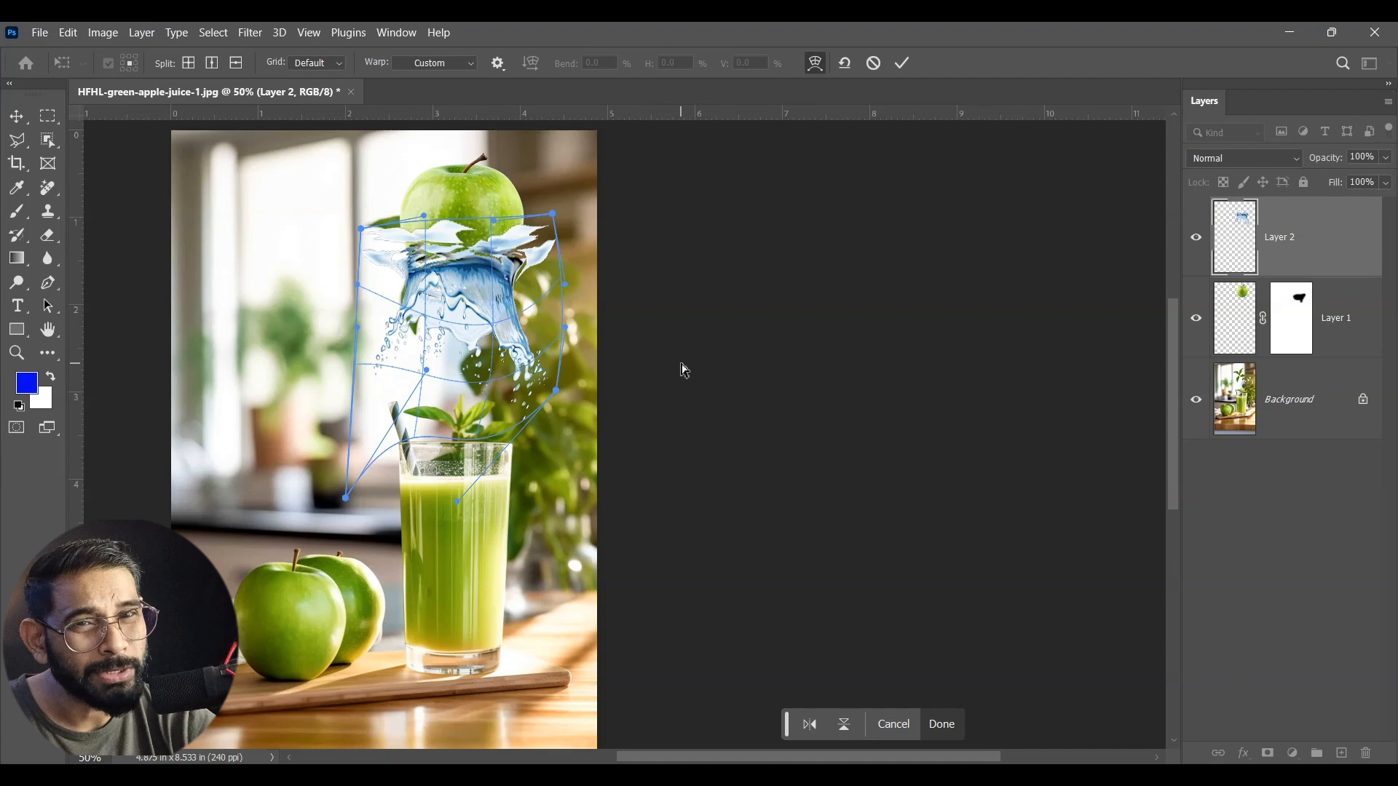
{"action": "key", "text": "Return"}
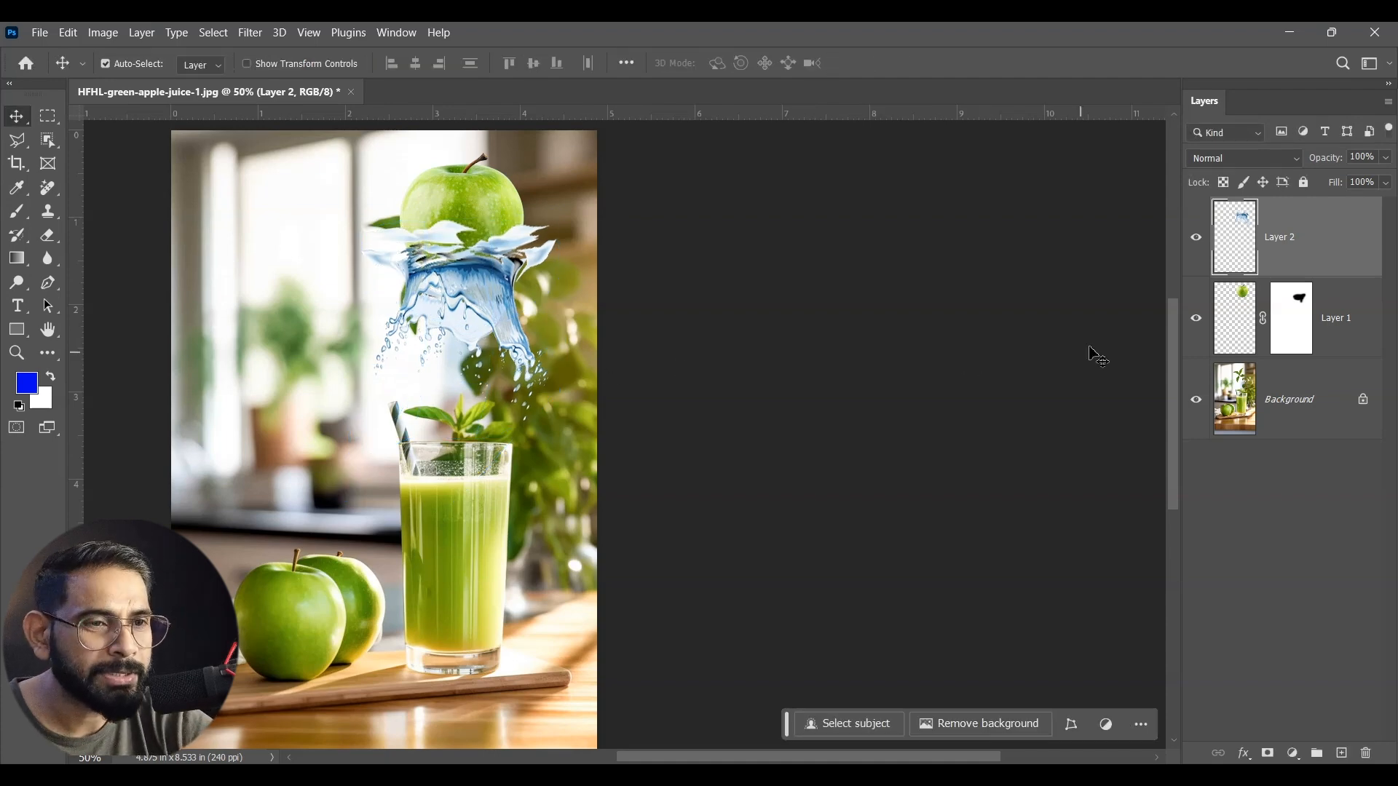
- Add a layer mask to the splash and paint away its flat upper rim with a soft 100 px black brush
{"action": "left_click", "coordinate": [1269, 755]}
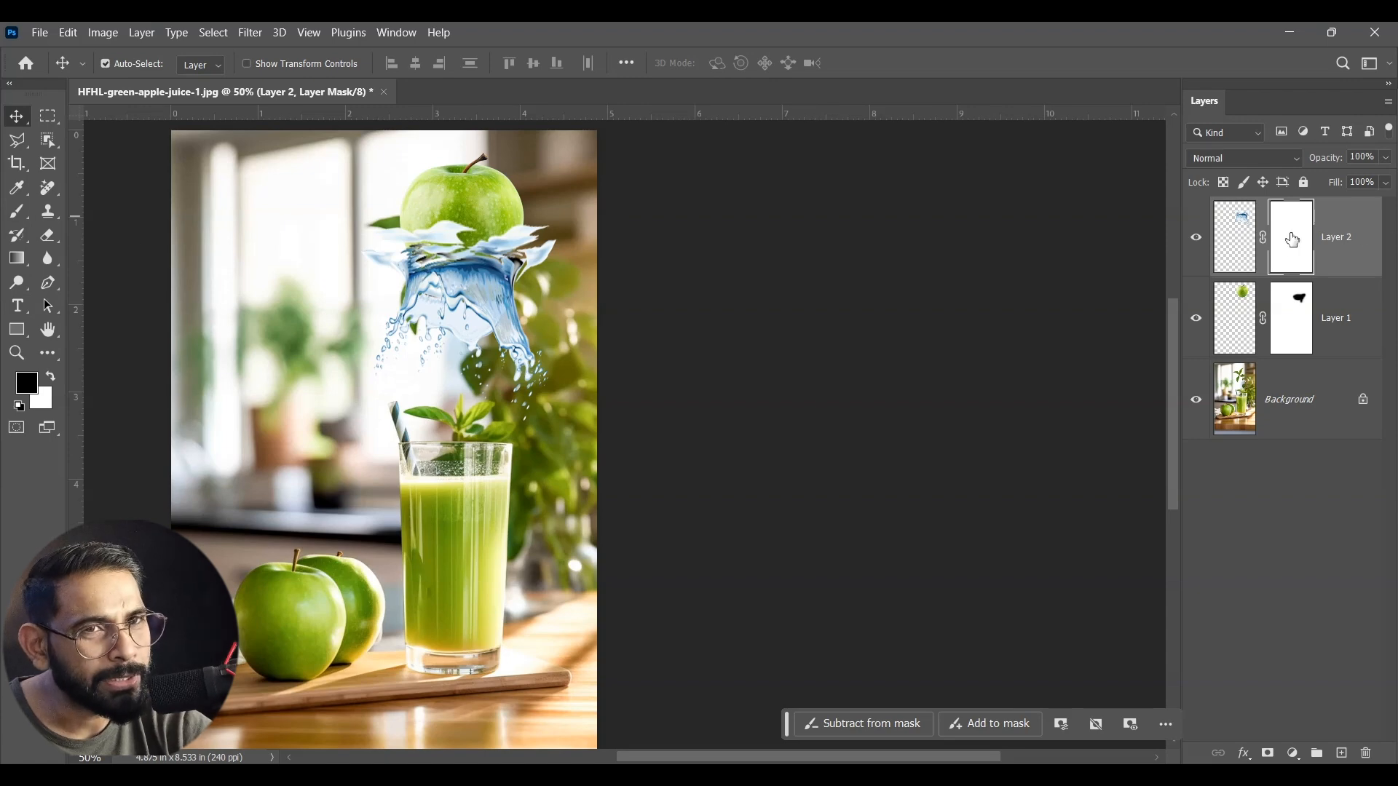
{"action": "left_click", "coordinate": [19, 211]}
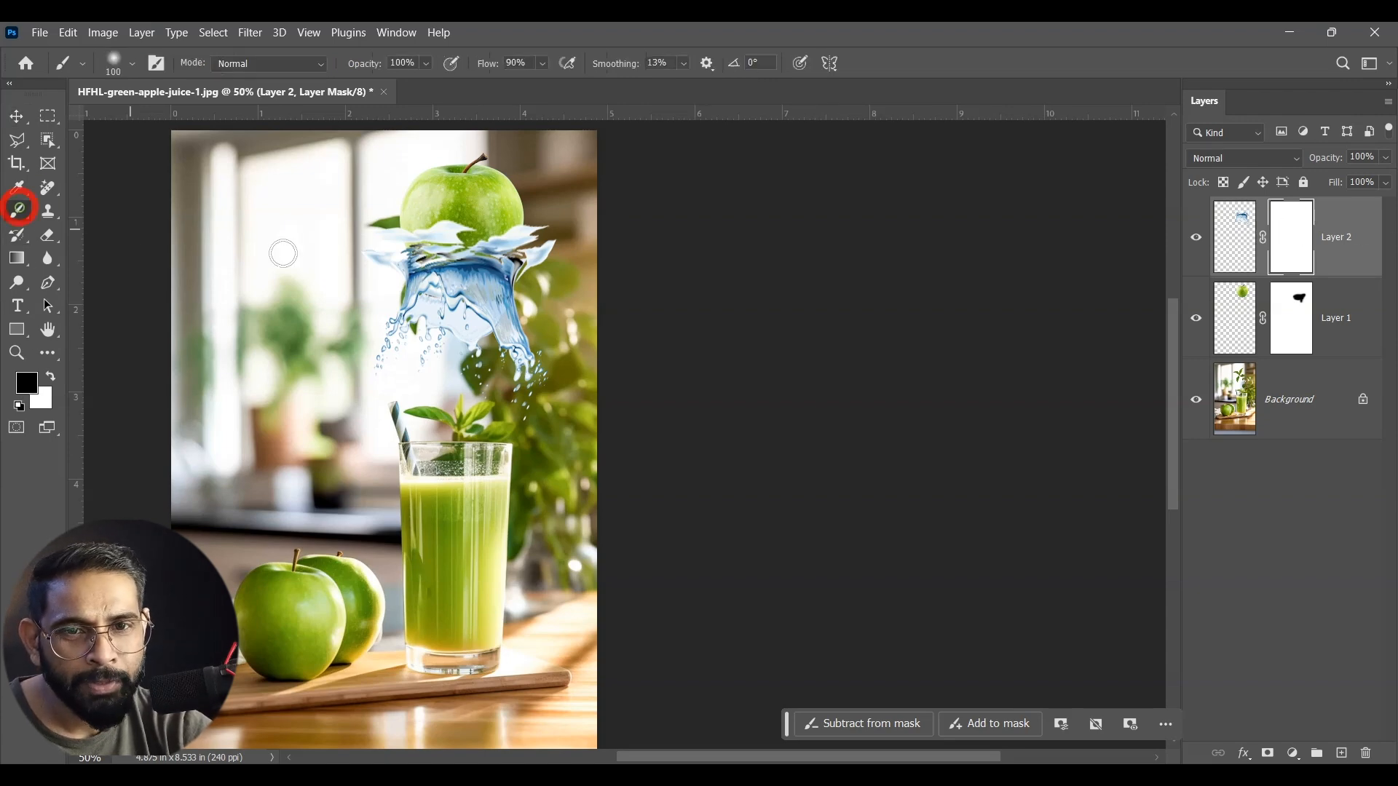
{"action": "left_click_drag", "start_coordinate": [508, 222], "coordinate": [557, 231]}
{"action": "key", "text": "ctrl+equal"}
{"action": "key", "text": "ctrl+equal"}
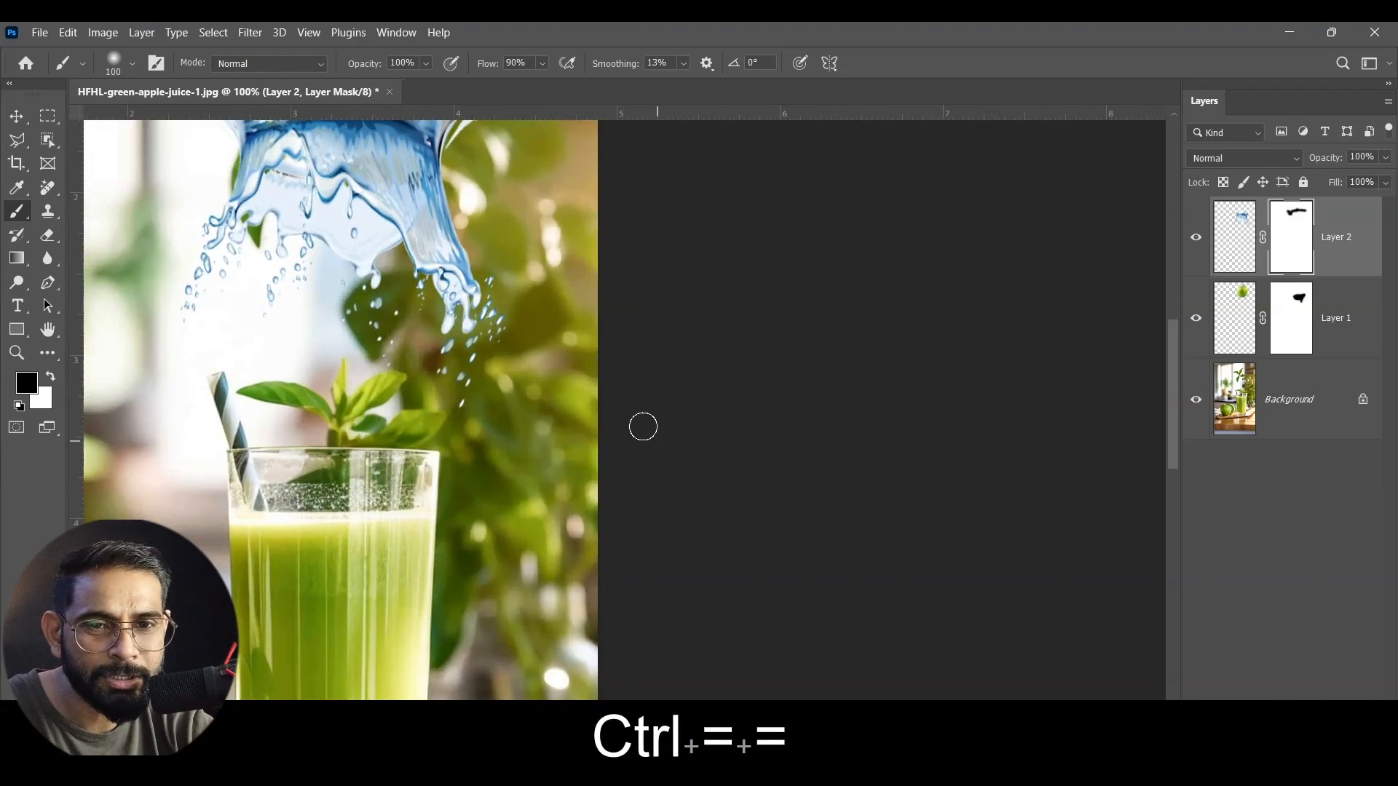
{"action": "scroll", "coordinate": [545, 218], "scroll_direction": "up", "scroll_amount": 3}
{"action": "mouse_move", "coordinate": [537, 242]}
{"action": "left_mouse_down"}
{"action": "mouse_move", "coordinate": [508, 304]}
{"action": "mouse_move", "coordinate": [511, 258]}
{"action": "mouse_move", "coordinate": [500, 311]}
{"action": "mouse_move", "coordinate": [528, 224]}
{"action": "mouse_move", "coordinate": [484, 192]}
{"action": "mouse_move", "coordinate": [293, 236]}
{"action": "mouse_move", "coordinate": [446, 217]}
{"action": "mouse_move", "coordinate": [458, 231]}
{"action": "mouse_move", "coordinate": [315, 227]}
{"action": "mouse_move", "coordinate": [244, 246]}
{"action": "mouse_move", "coordinate": [225, 302]}
{"action": "mouse_move", "coordinate": [252, 264]}
{"action": "mouse_move", "coordinate": [251, 282]}
{"action": "mouse_move", "coordinate": [217, 287]}
{"action": "left_mouse_up"}
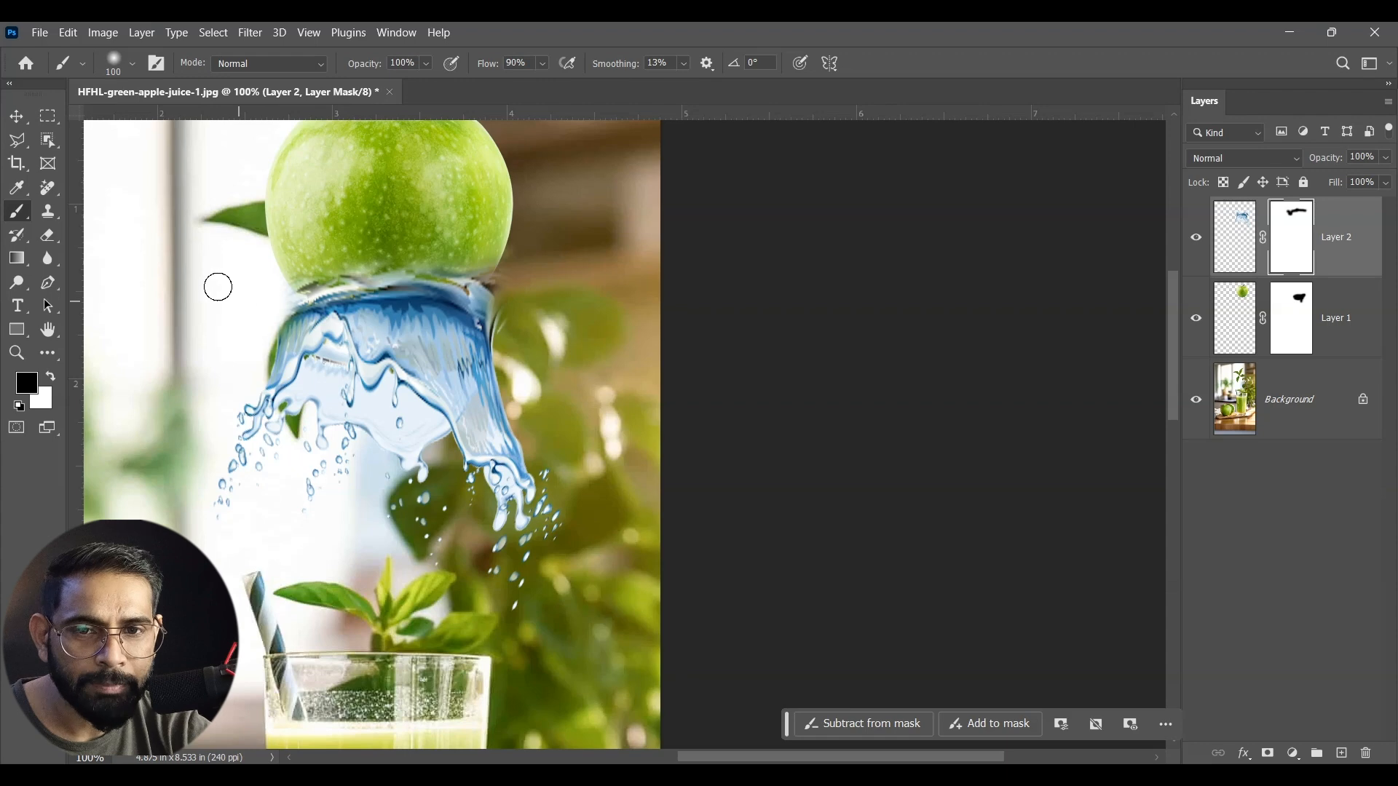
{"action": "mouse_move", "coordinate": [502, 244]}
{"action": "left_mouse_down"}
{"action": "mouse_move", "coordinate": [501, 306]}
{"action": "mouse_move", "coordinate": [505, 262]}
{"action": "mouse_move", "coordinate": [499, 275]}
{"action": "mouse_move", "coordinate": [309, 292]}
{"action": "mouse_move", "coordinate": [539, 250]}
{"action": "mouse_move", "coordinate": [504, 297]}
{"action": "mouse_move", "coordinate": [412, 326]}
{"action": "mouse_move", "coordinate": [455, 333]}
{"action": "mouse_move", "coordinate": [319, 296]}
{"action": "left_mouse_up"}
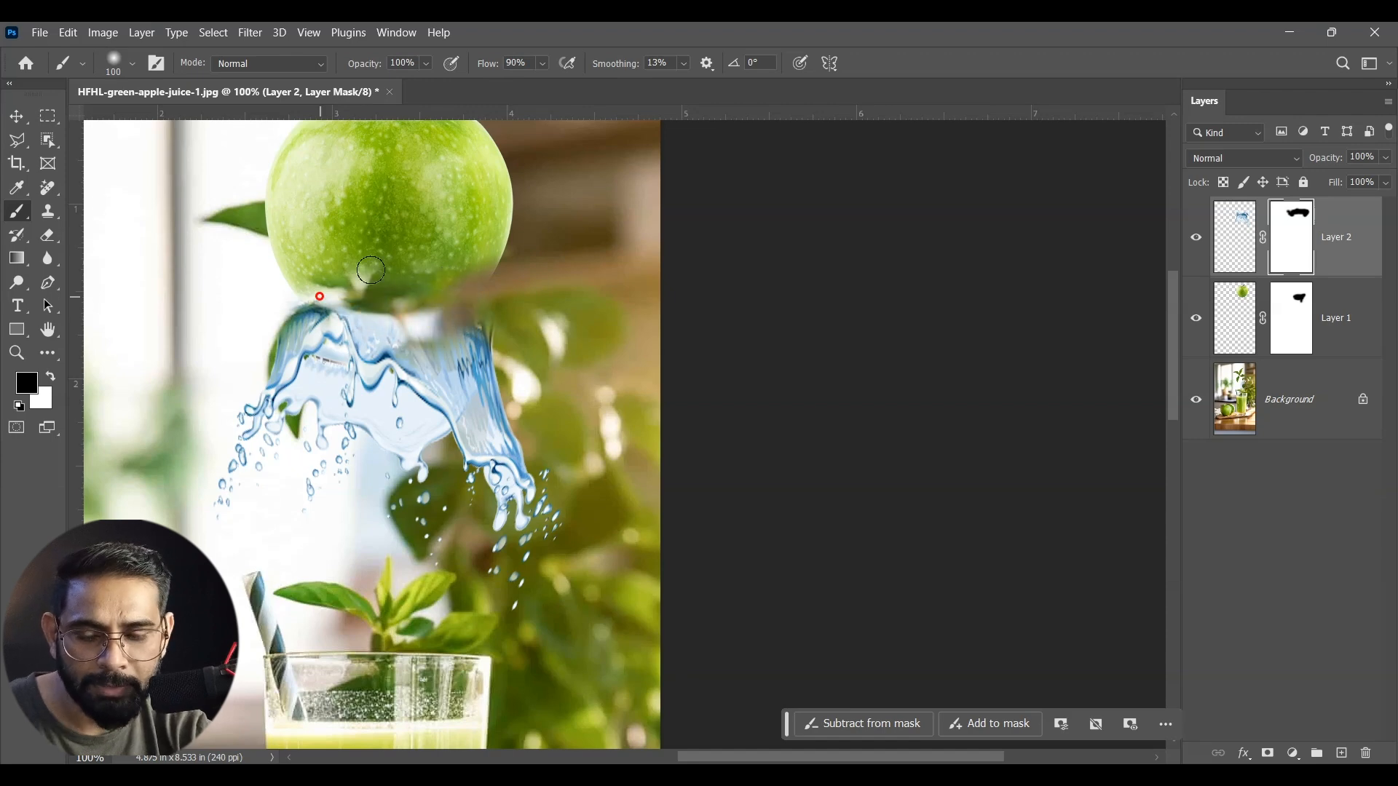
- Warp the masked splash upward so that it joins the apple's cut lower edge
{"action": "key", "text": "ctrl+t"}
{"action": "right_click", "coordinate": [368, 360]}
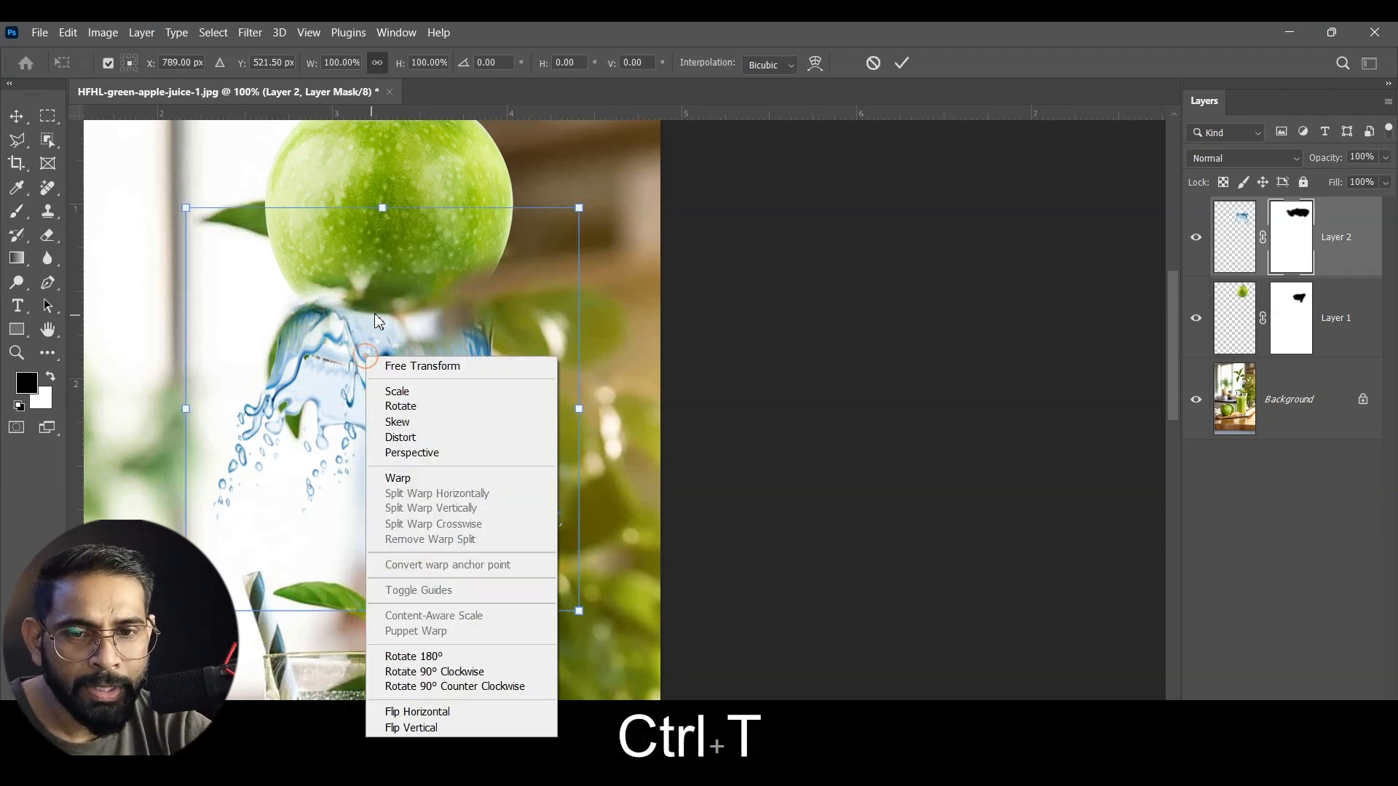
{"action": "left_click", "coordinate": [405, 478]}
{"action": "left_click_drag", "start_coordinate": [324, 315], "coordinate": [326, 286]}
{"action": "left_click_drag", "start_coordinate": [461, 315], "coordinate": [479, 277]}
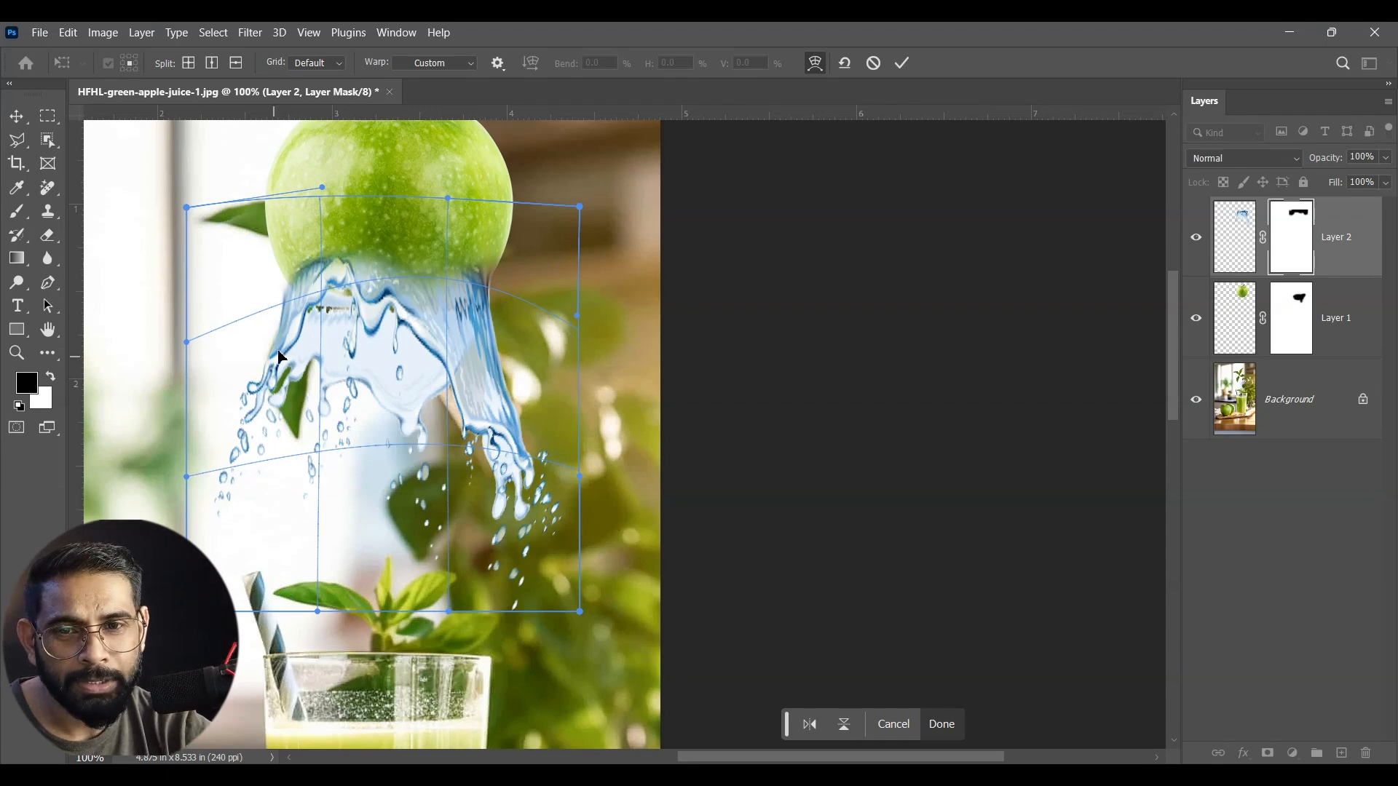
{"action": "left_click_drag", "start_coordinate": [188, 207], "coordinate": [226, 203]}
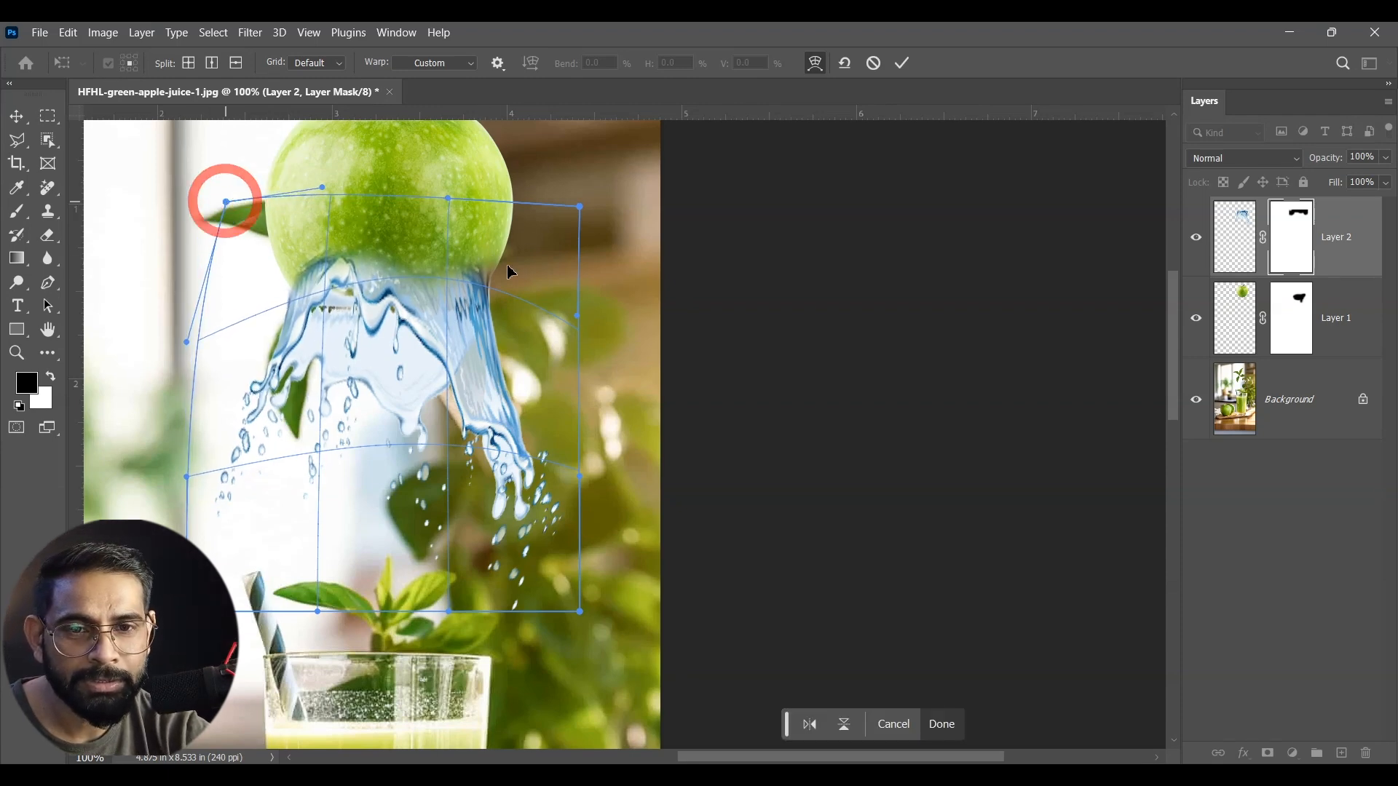
{"action": "left_click", "coordinate": [434, 279]}
{"action": "key", "text": "b"}
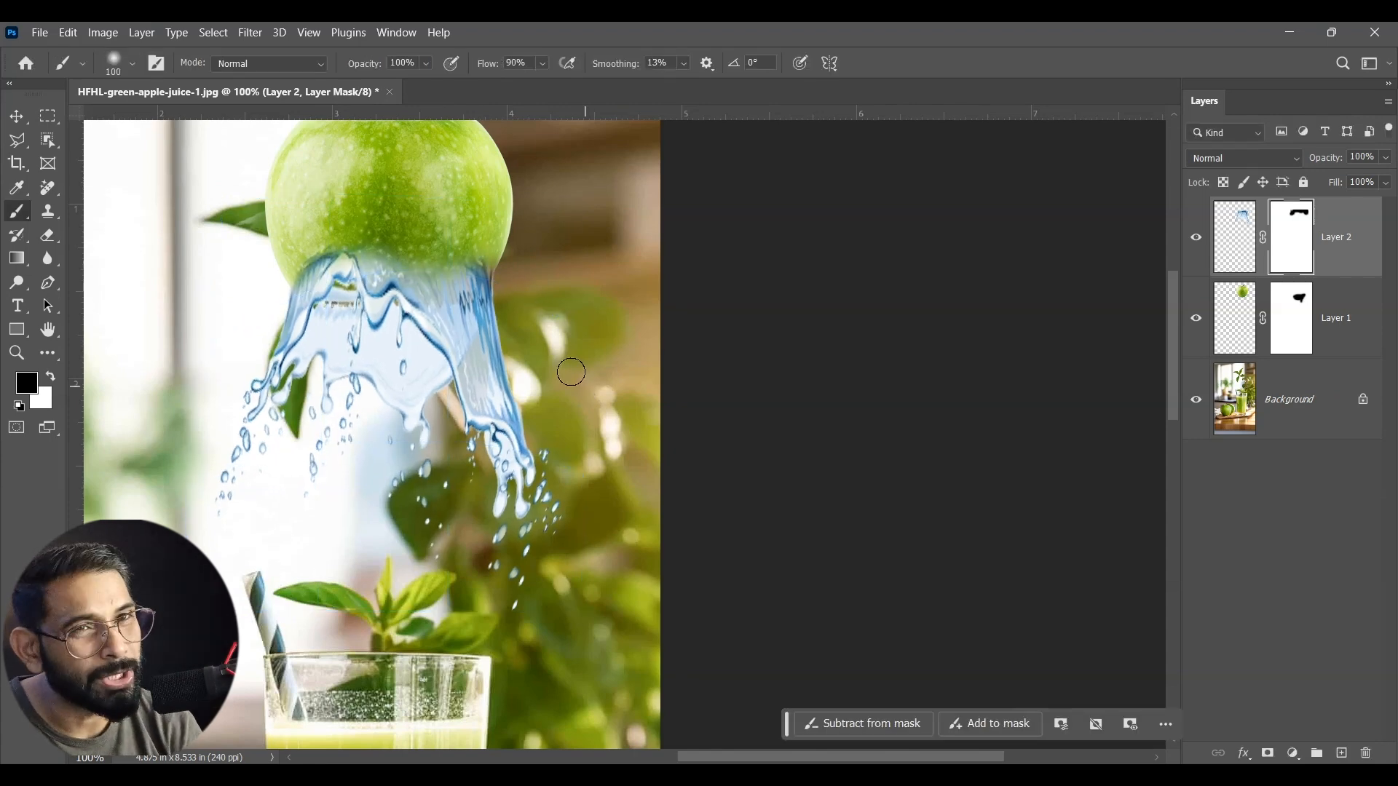
- Shift the splash layer's hue from blue to pale green and lighten it slightly with a Hue/Saturation adjustment
{"action": "key", "text": "ctrl+2"}
{"action": "key", "text": "v"}
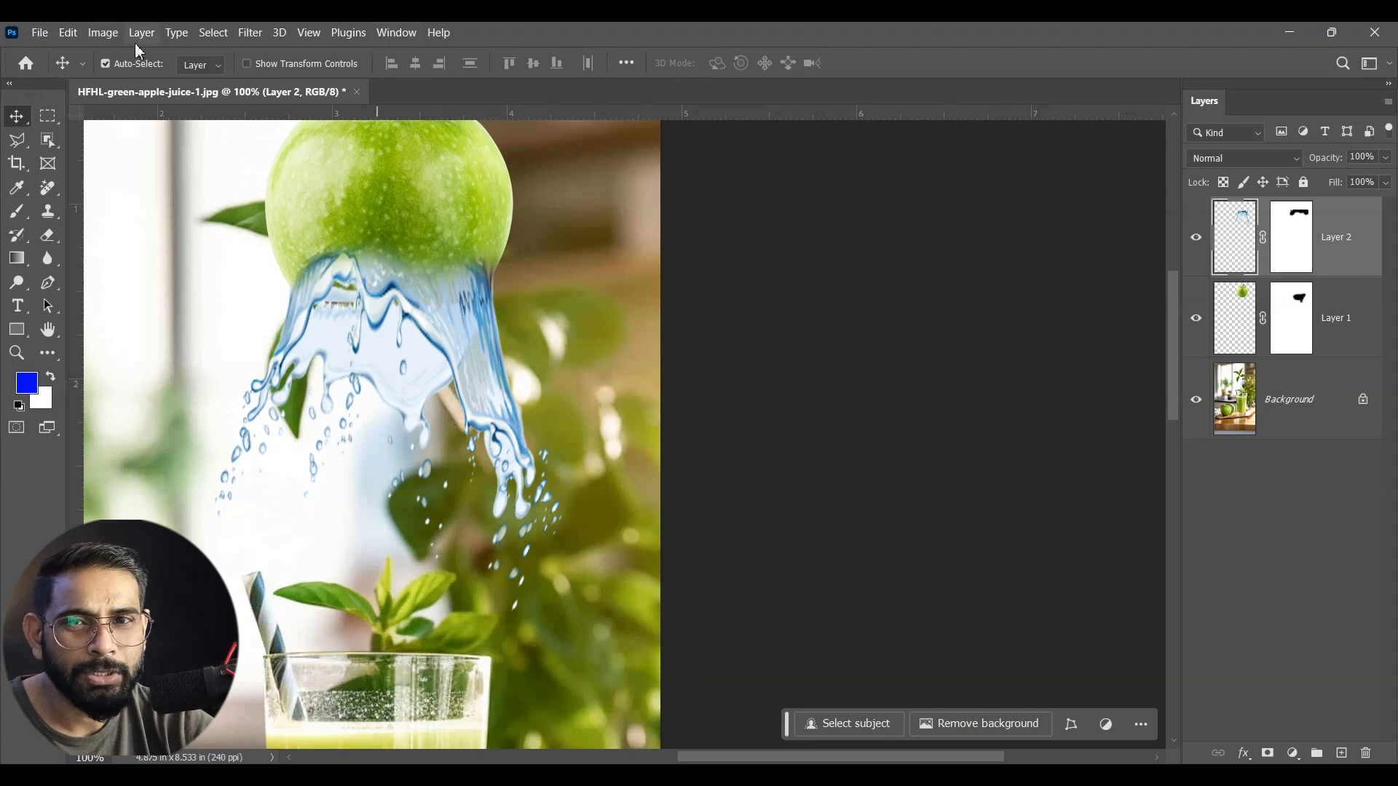
{"action": "left_click", "coordinate": [105, 34]}
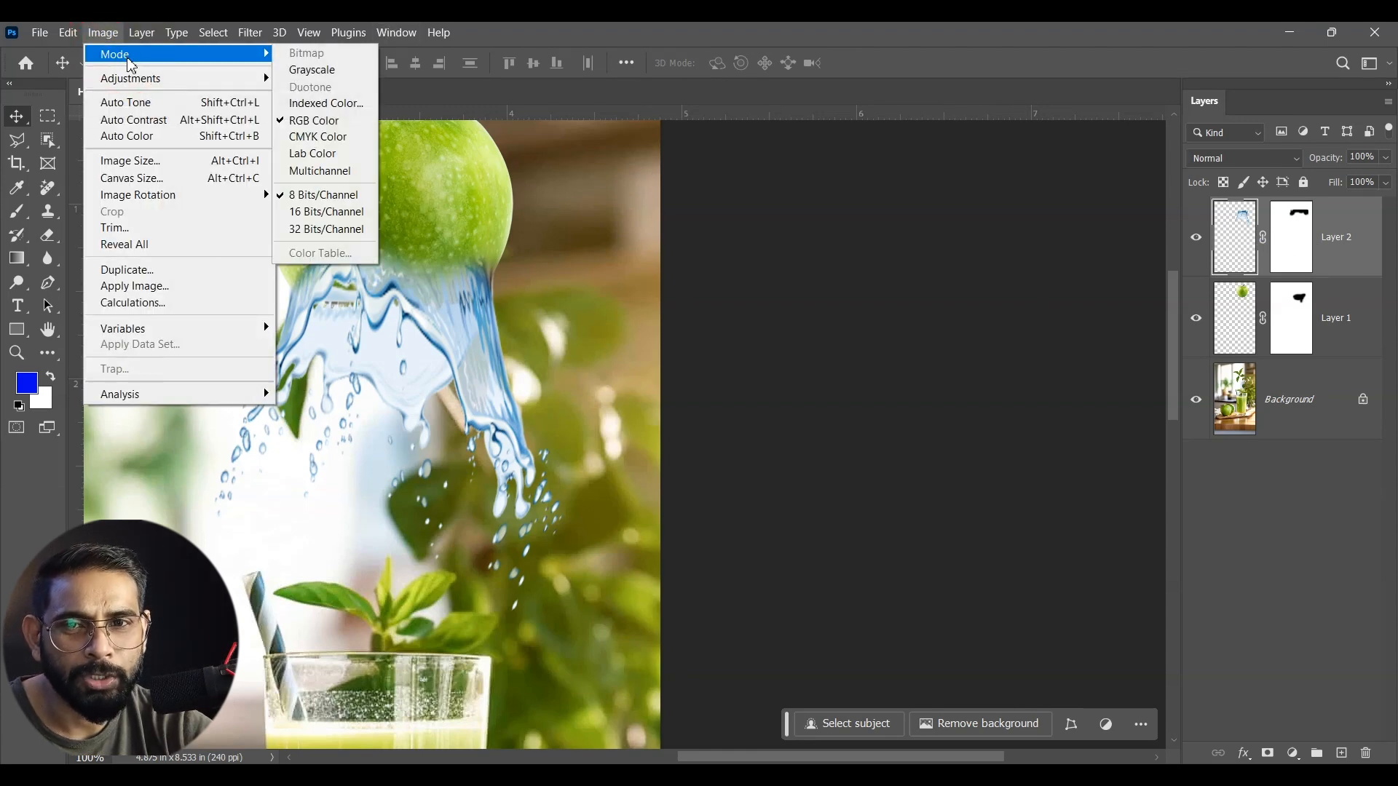
{"action": "mouse_move", "coordinate": [155, 88]}
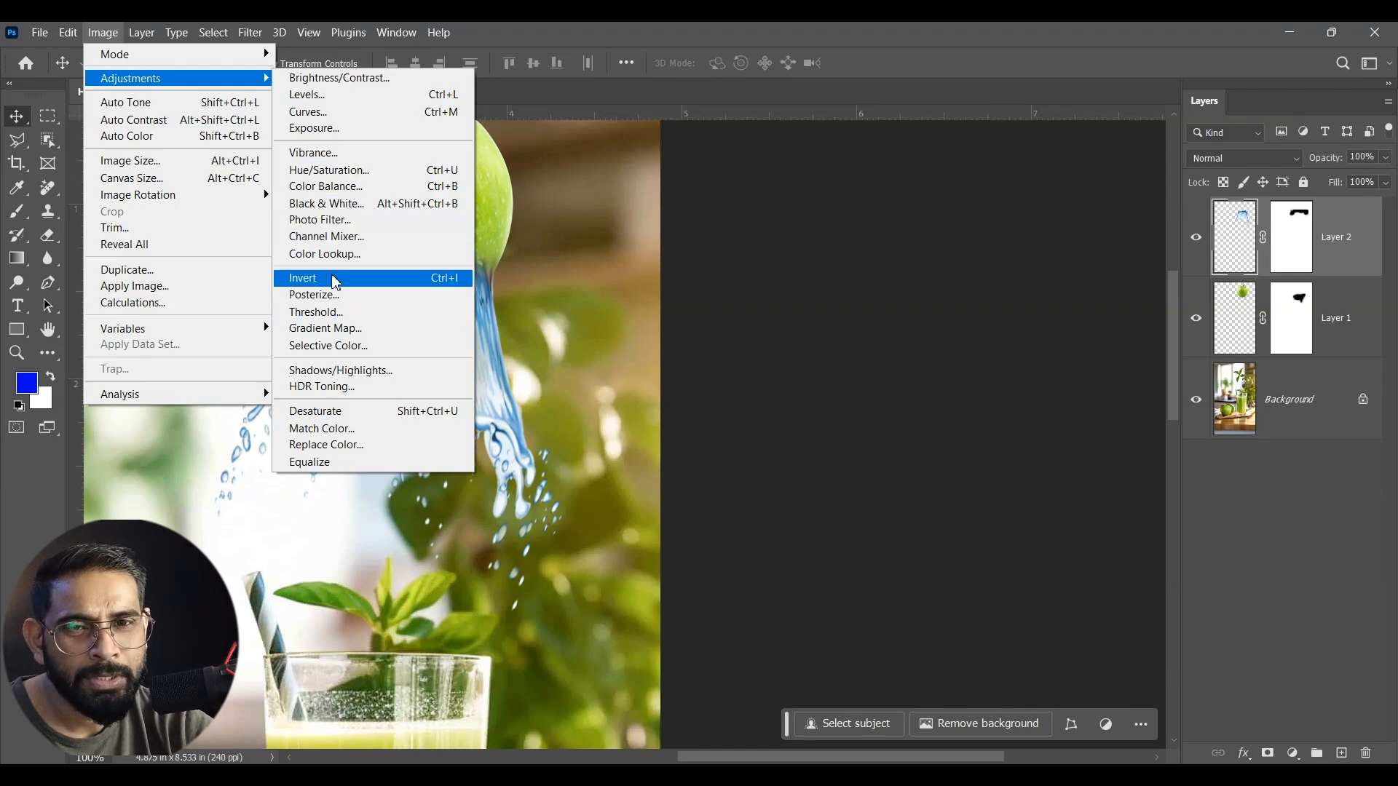
{"action": "left_click", "coordinate": [342, 174]}
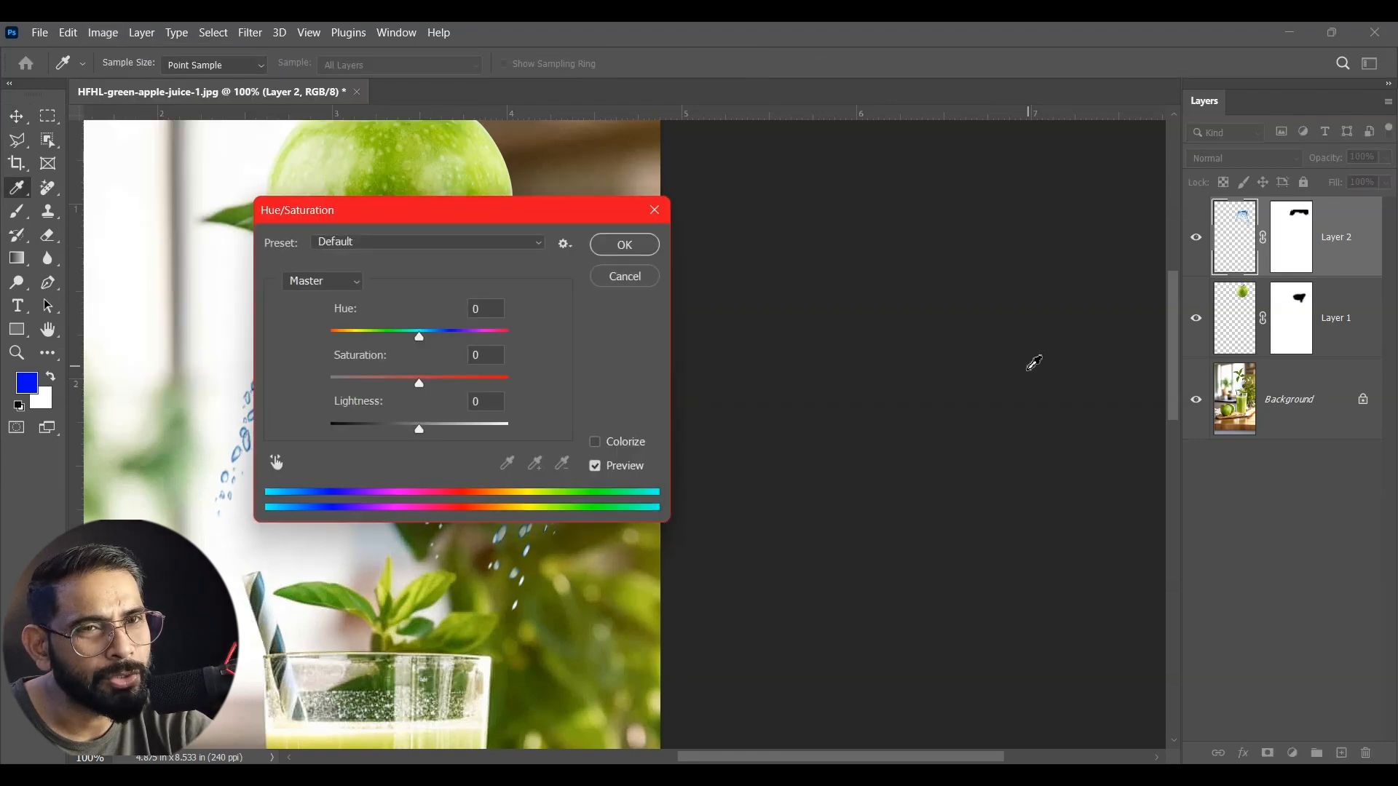
{"action": "left_click_drag", "start_coordinate": [490, 217], "coordinate": [1028, 173]}
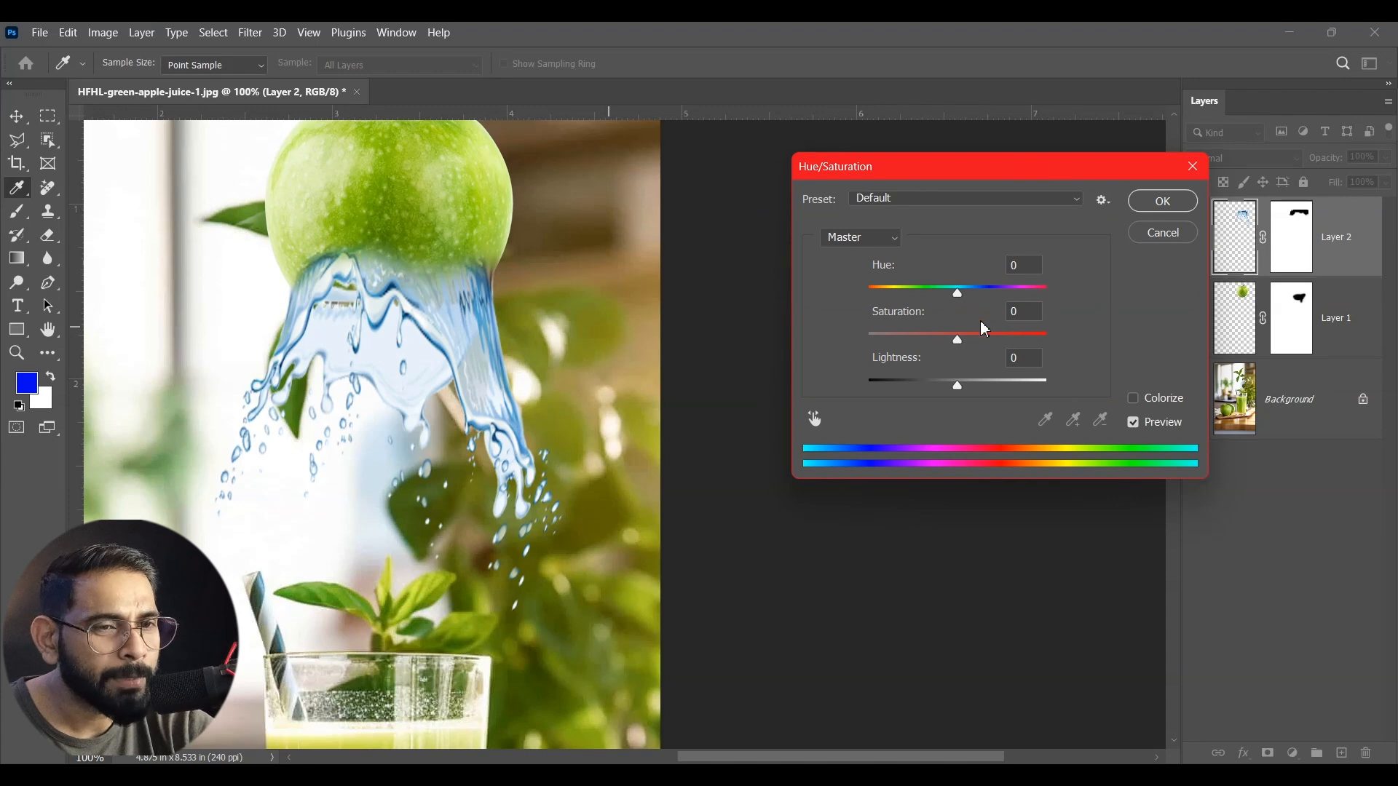
{"action": "left_click_drag", "start_coordinate": [957, 300], "coordinate": [973, 344]}
{"action": "left_click_drag", "start_coordinate": [964, 391], "coordinate": [983, 389]}
{"action": "left_click", "coordinate": [1157, 211]}
{"action": "key", "text": "v"}
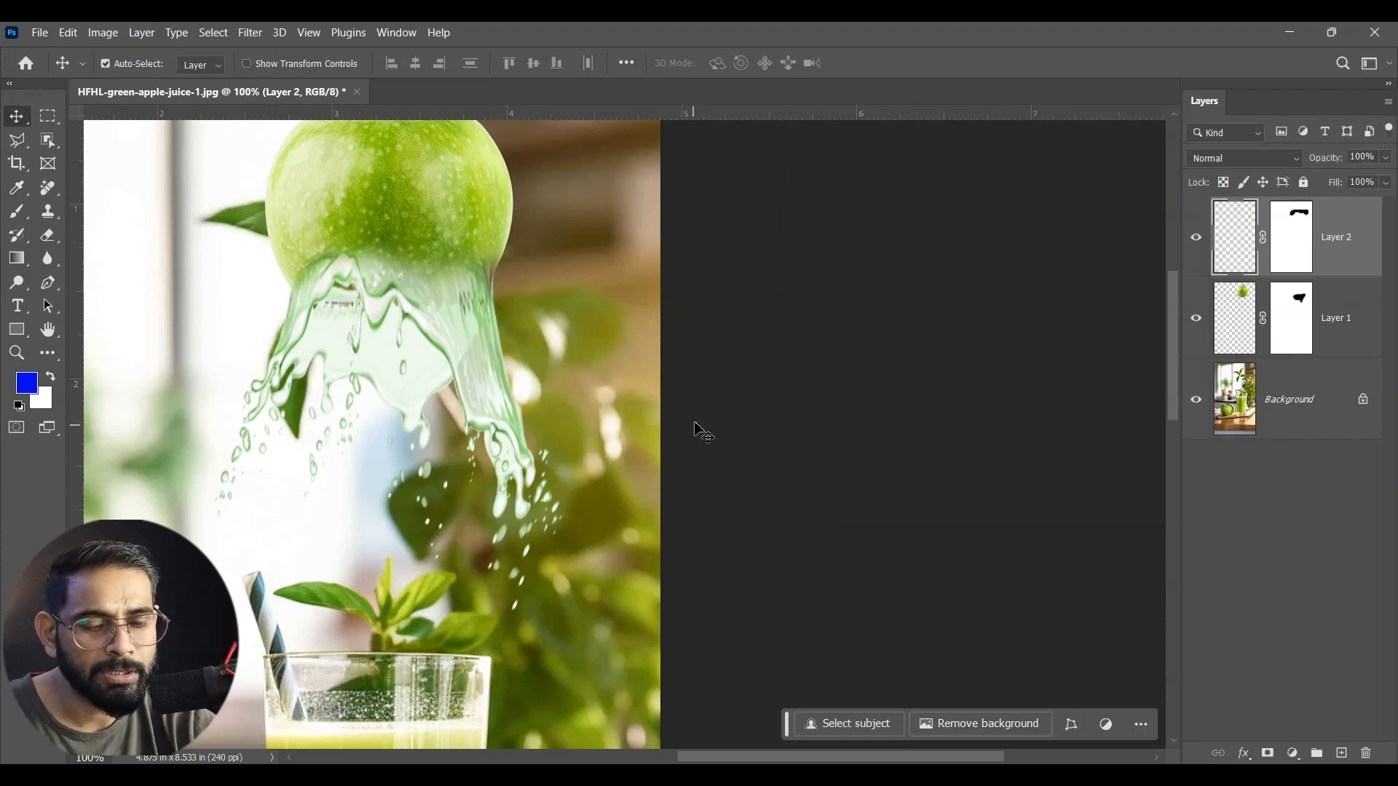
- Detach the finished apple composite into a floating window and minimize it
{"action": "key", "text": "ctrl+minus"}
{"action": "key", "text": "ctrl+minus"}
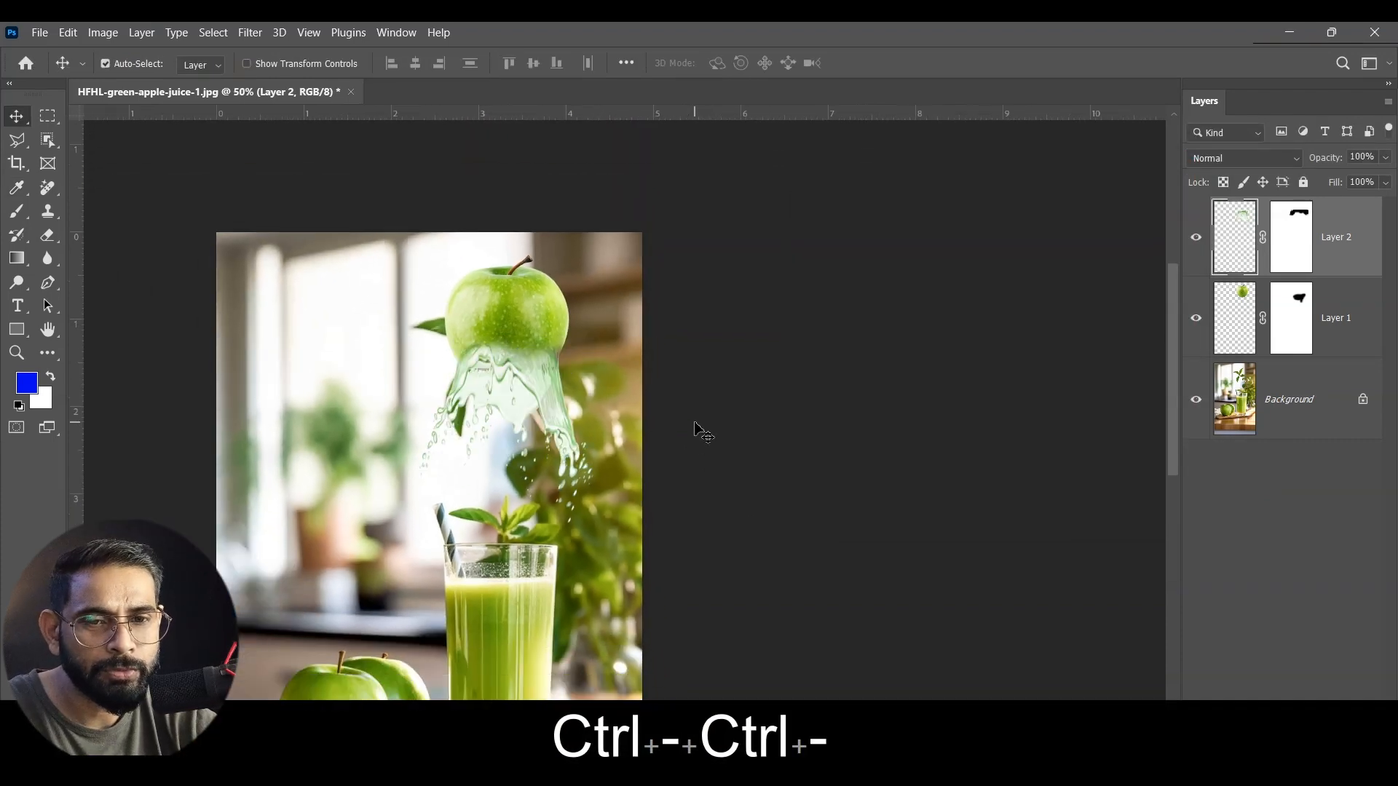
{"action": "left_click_drag", "start_coordinate": [590, 486], "coordinate": [588, 412]}
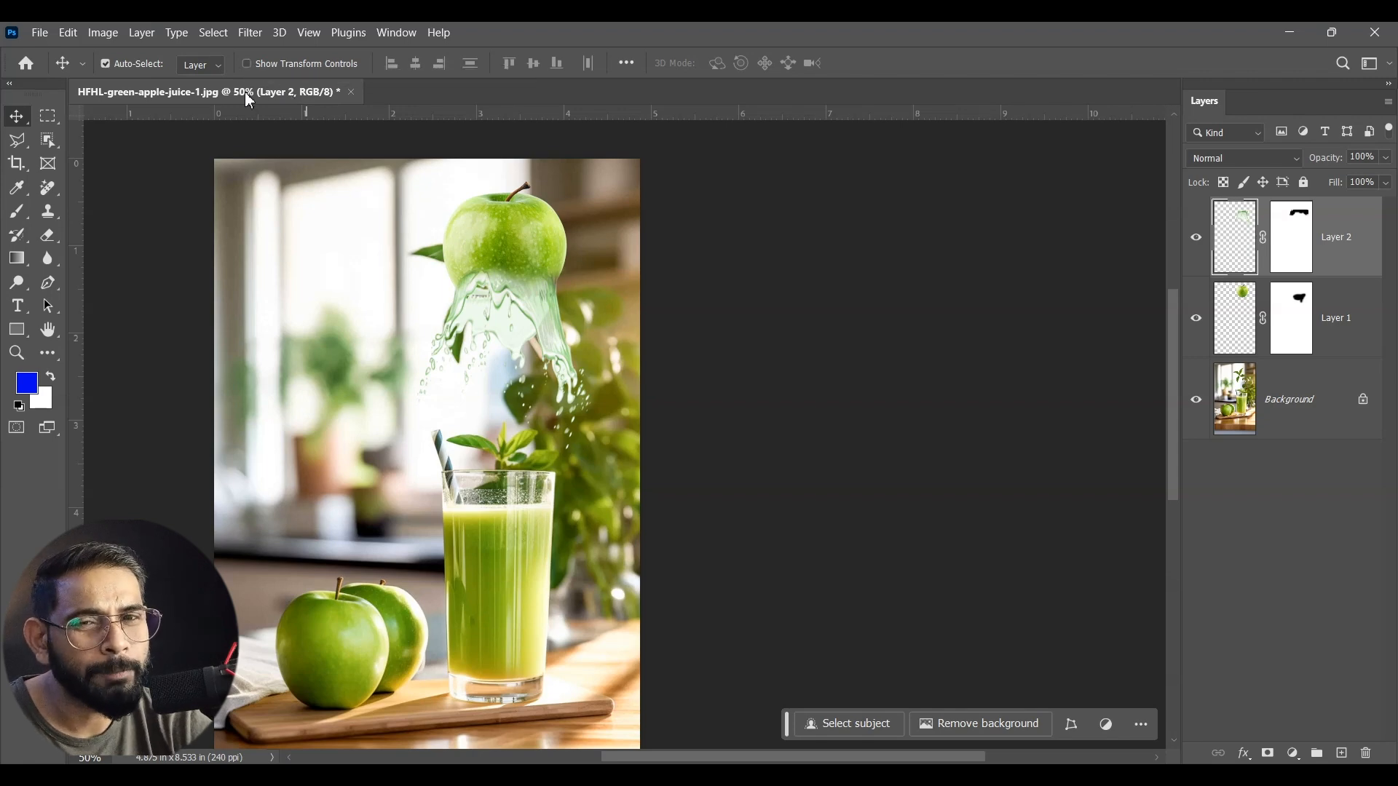
{"action": "left_click_drag", "start_coordinate": [244, 91], "coordinate": [332, 142]}
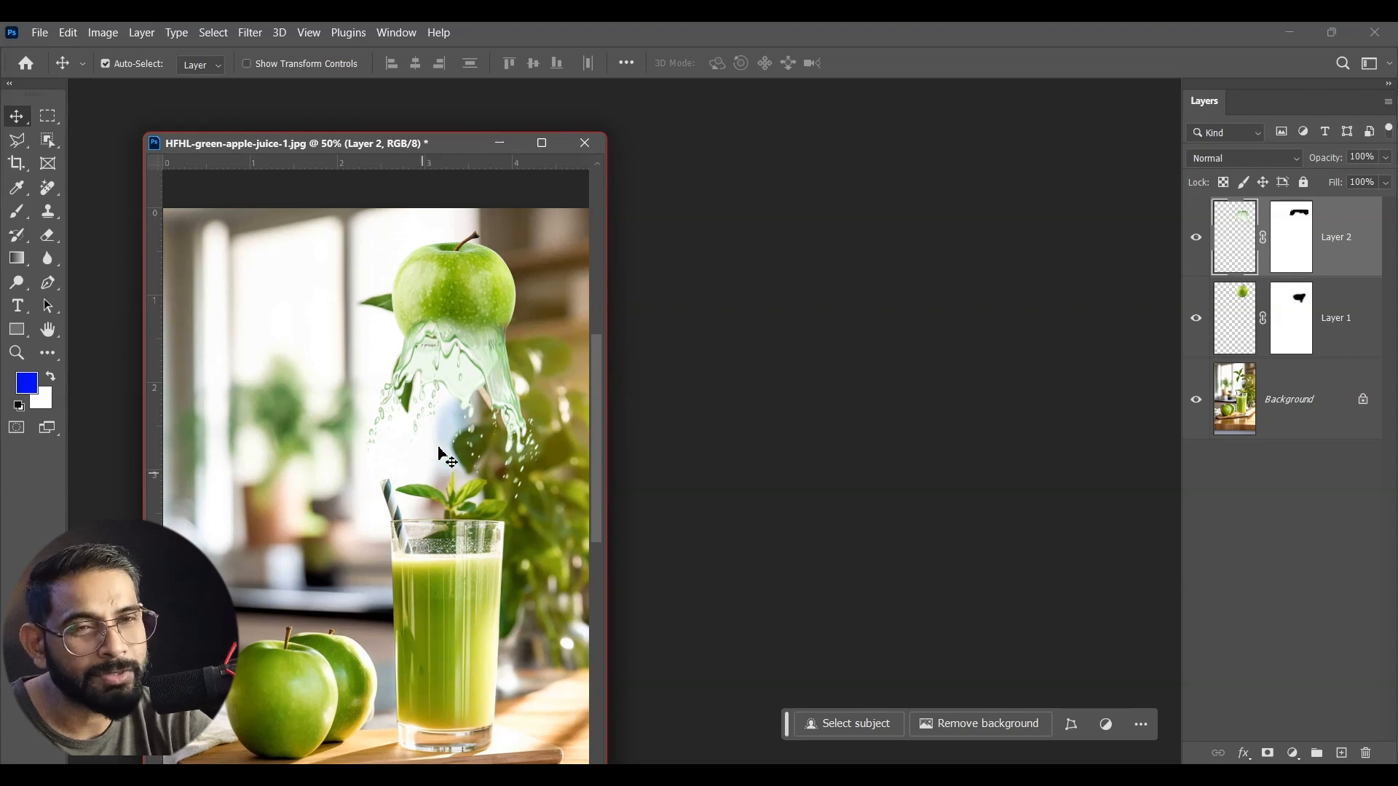
{"action": "left_click", "coordinate": [499, 143]}
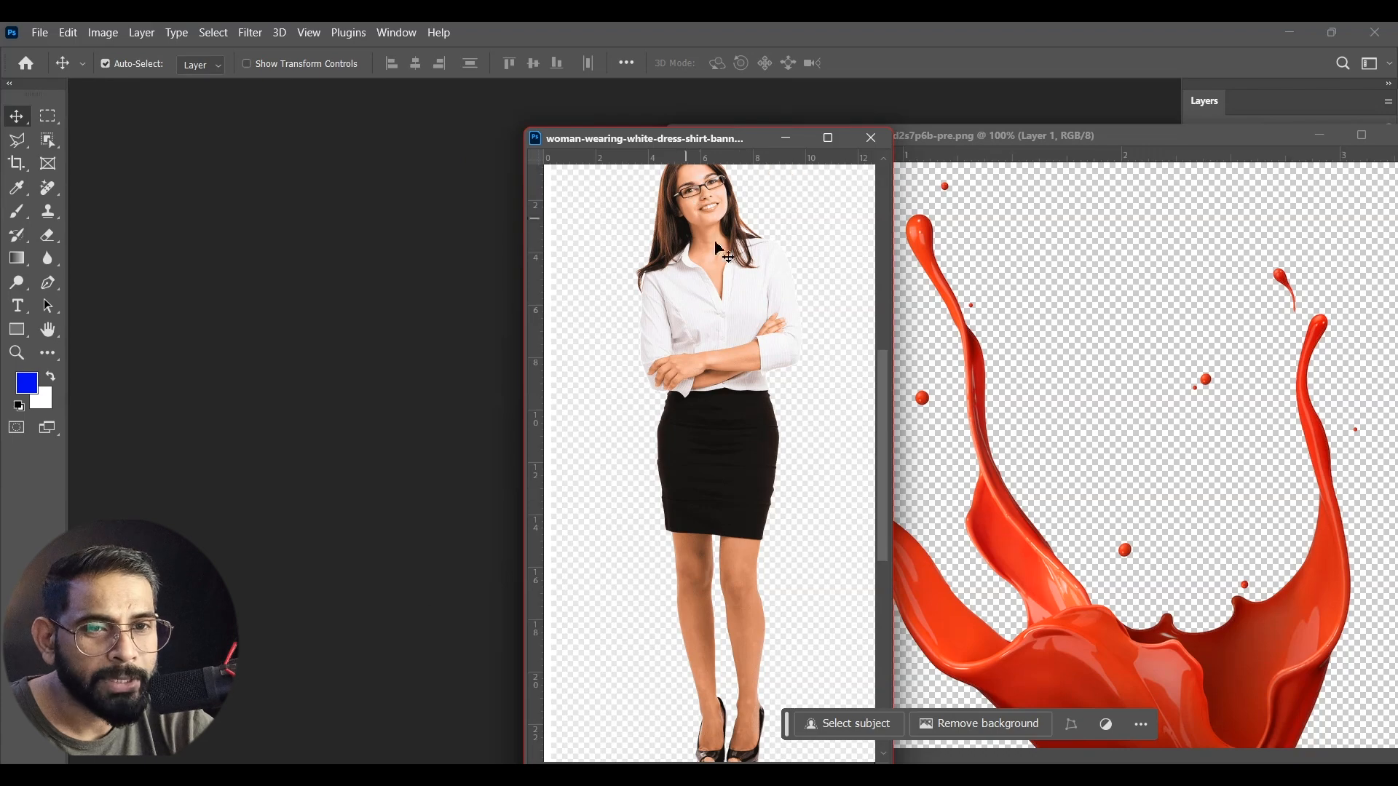
- Create a new portrait A4 document, 210 x 297 mm at 300 ppi, in RGB with a white background
{"action": "left_click_drag", "start_coordinate": [710, 315], "coordinate": [717, 302]}
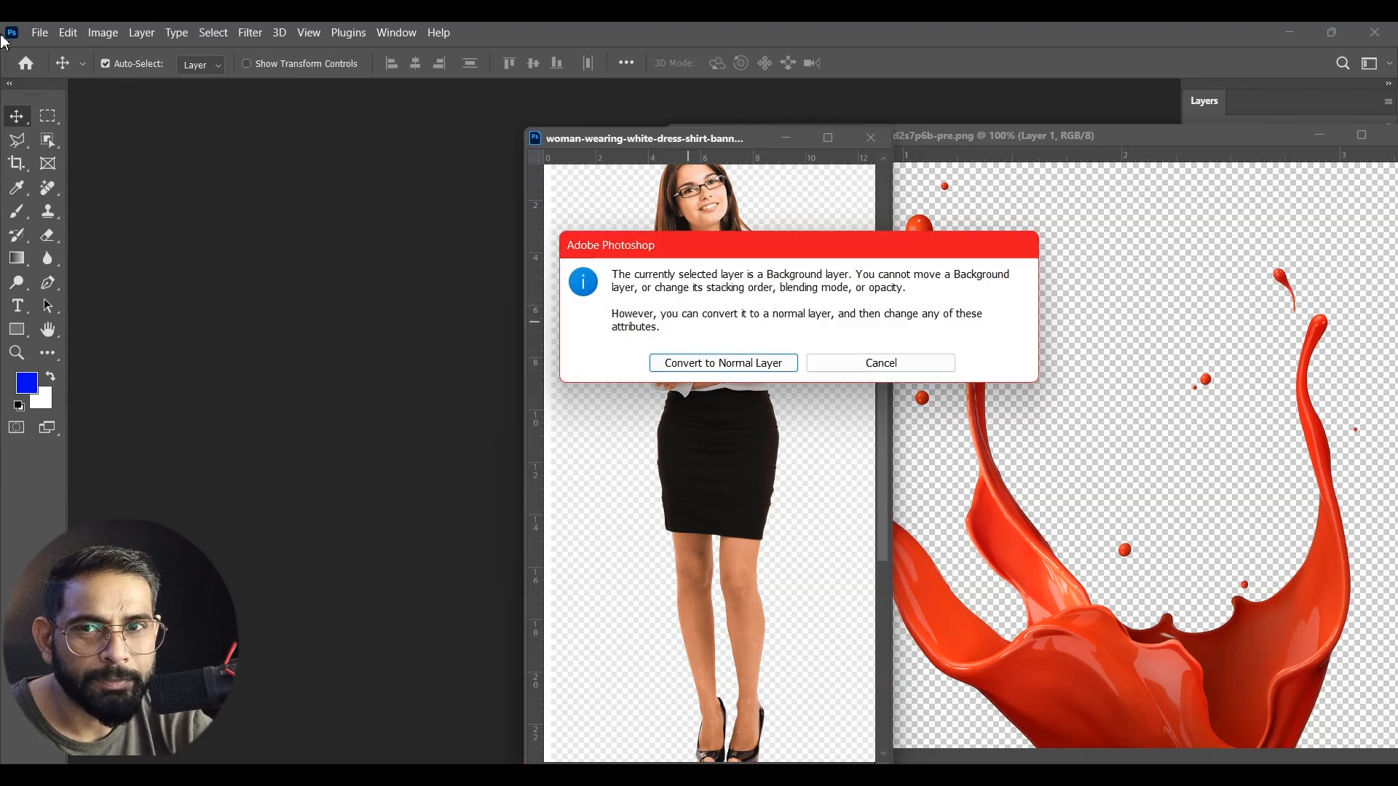
{"action": "left_click", "coordinate": [871, 364]}
{"action": "left_click", "coordinate": [40, 33]}
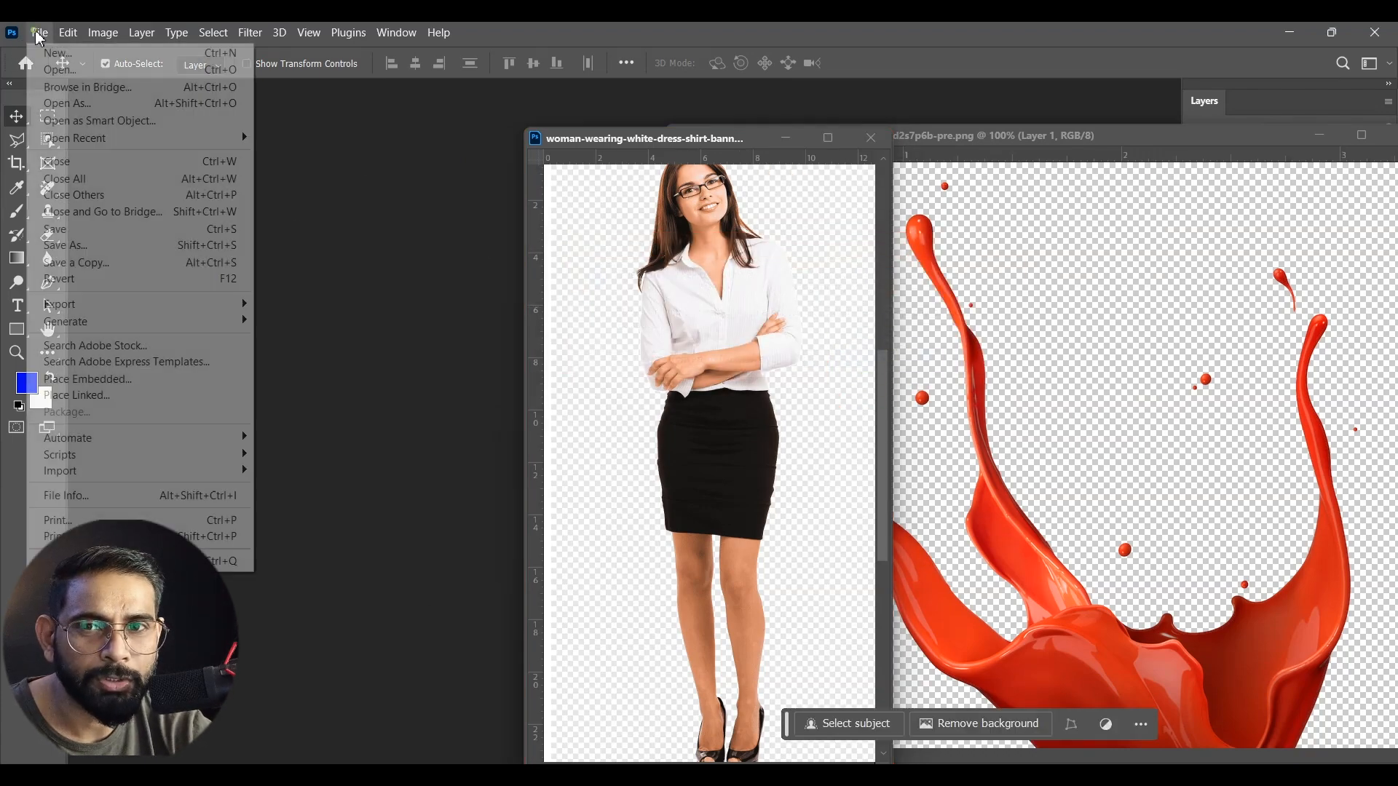
{"action": "left_click", "coordinate": [56, 52]}
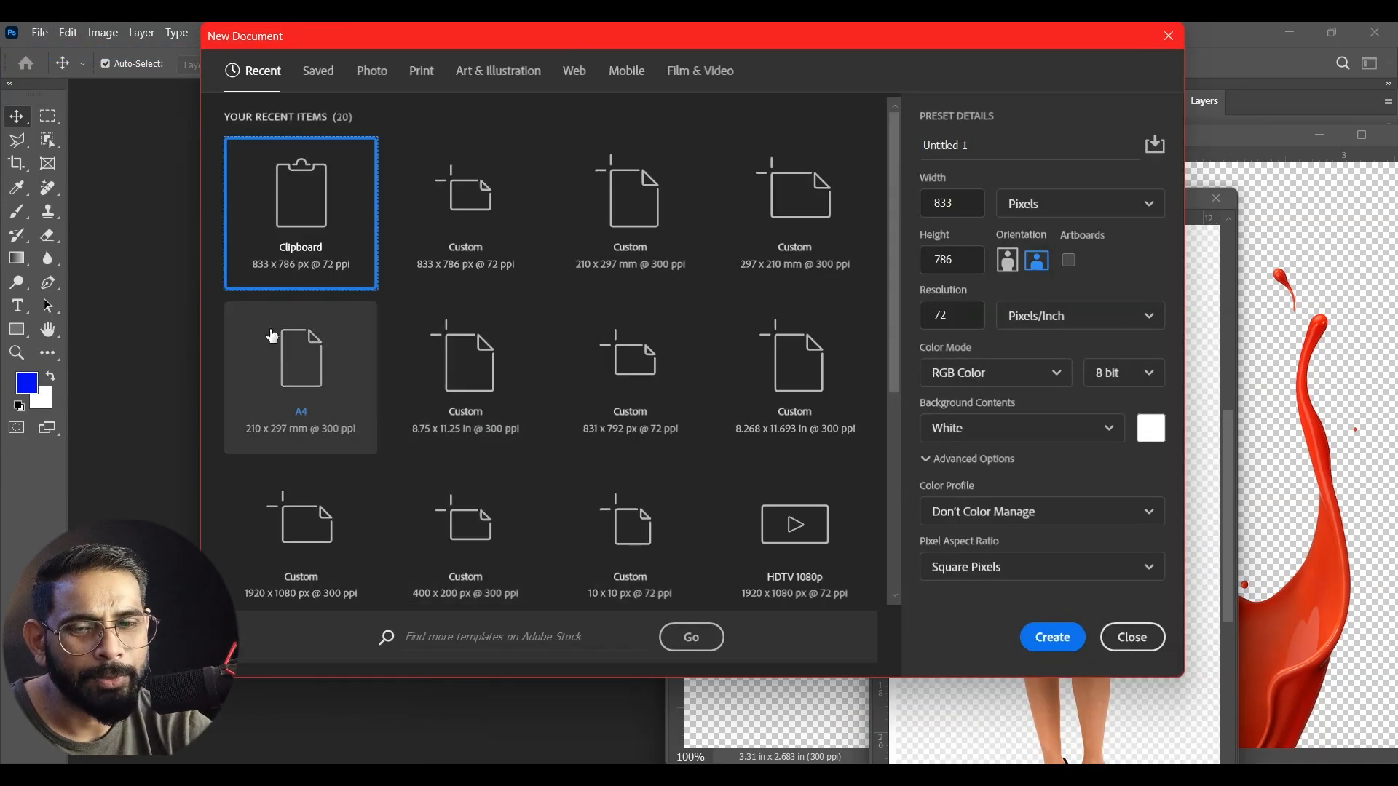
{"action": "left_click", "coordinate": [298, 360]}
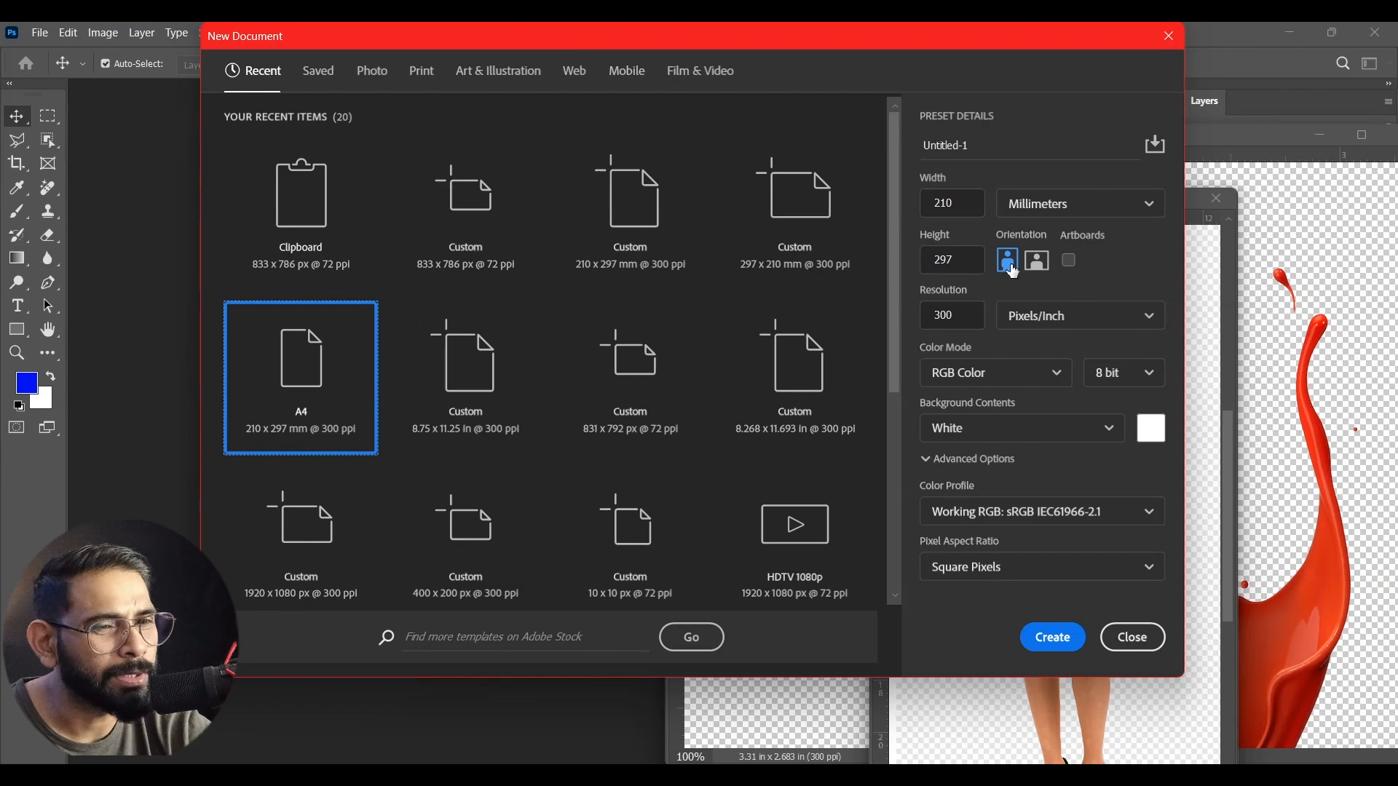
{"action": "left_click", "coordinate": [1052, 638]}
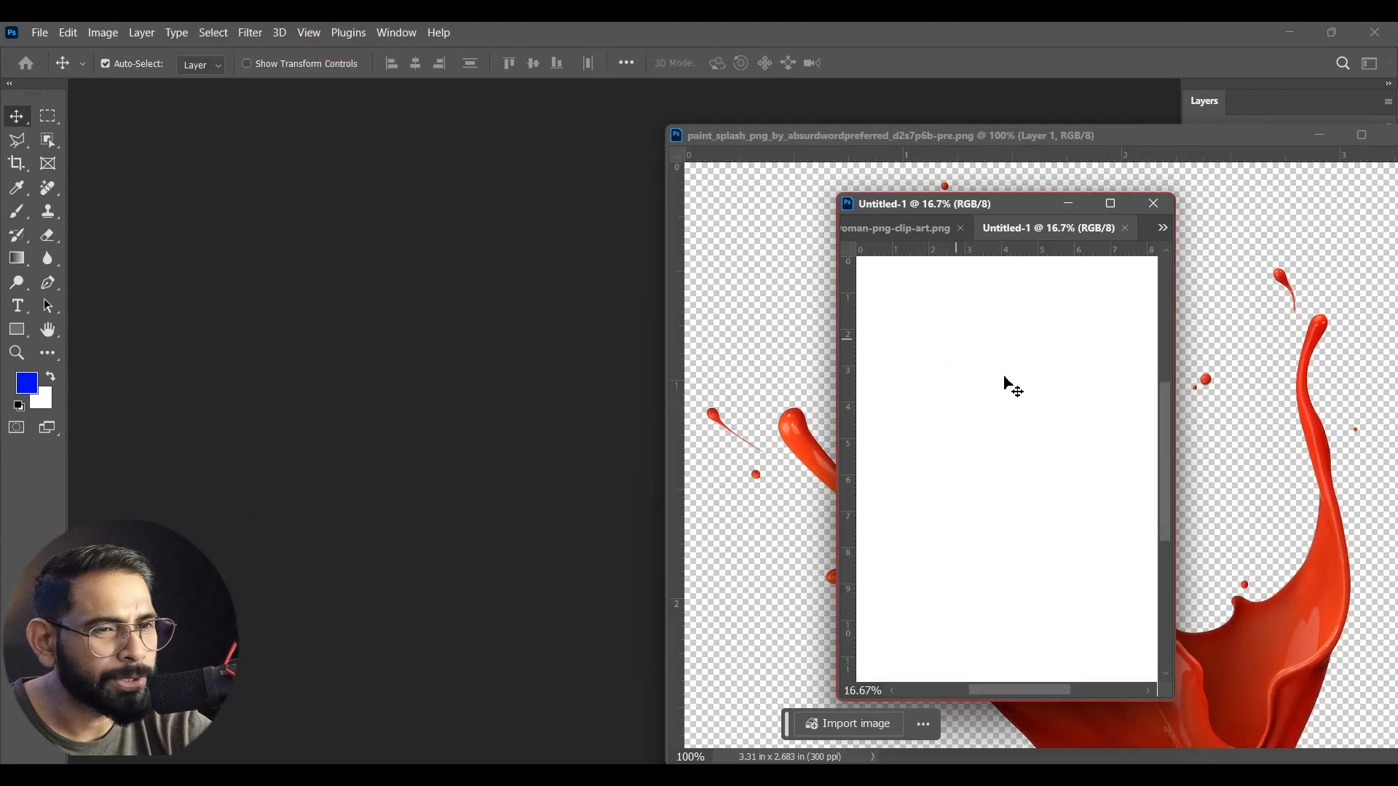
- Float the blank A4 document in its own enlarged window and place the woman's photo window beside it
{"action": "left_click_drag", "start_coordinate": [1033, 246], "coordinate": [214, 106]}
{"action": "left_click_drag", "start_coordinate": [474, 583], "coordinate": [633, 761]}
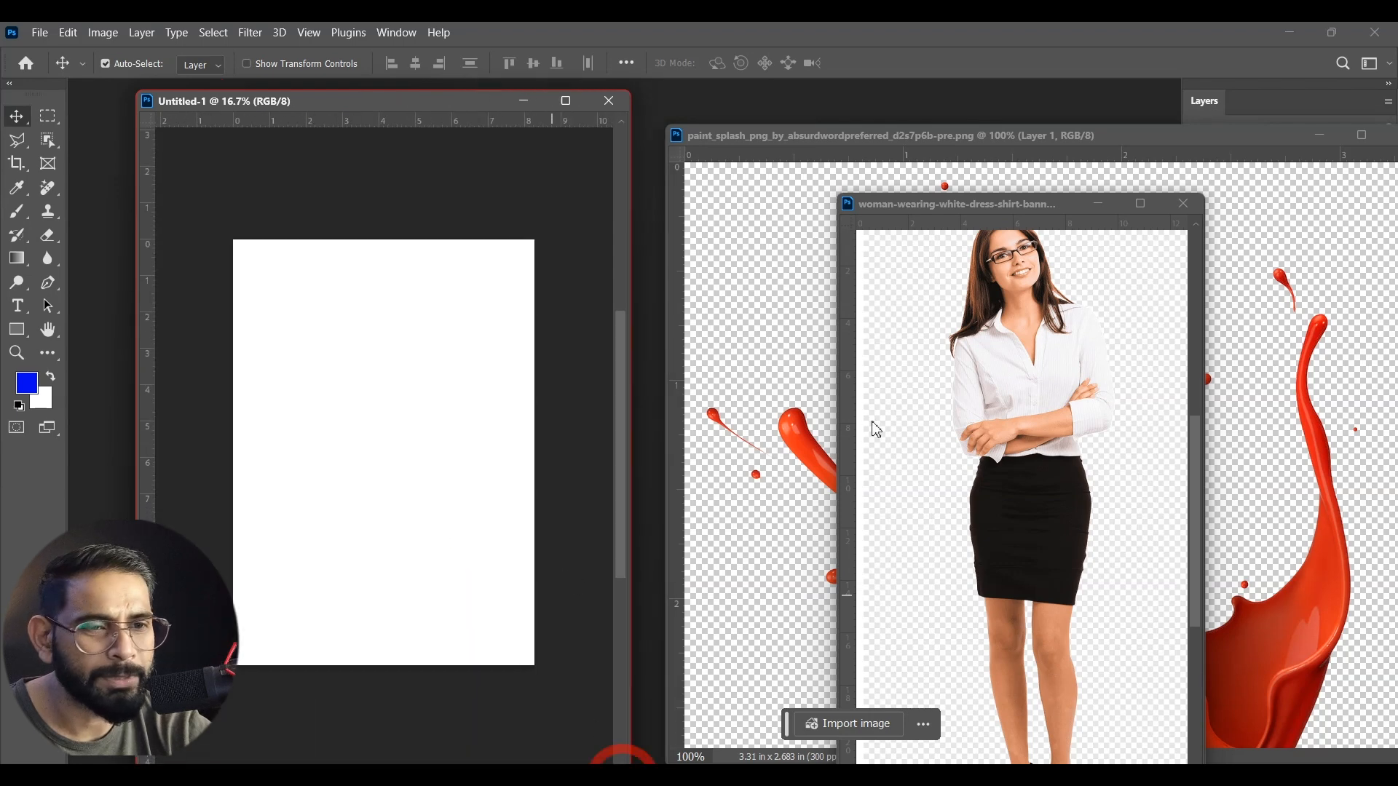
{"action": "left_click_drag", "start_coordinate": [1026, 210], "coordinate": [874, 161]}
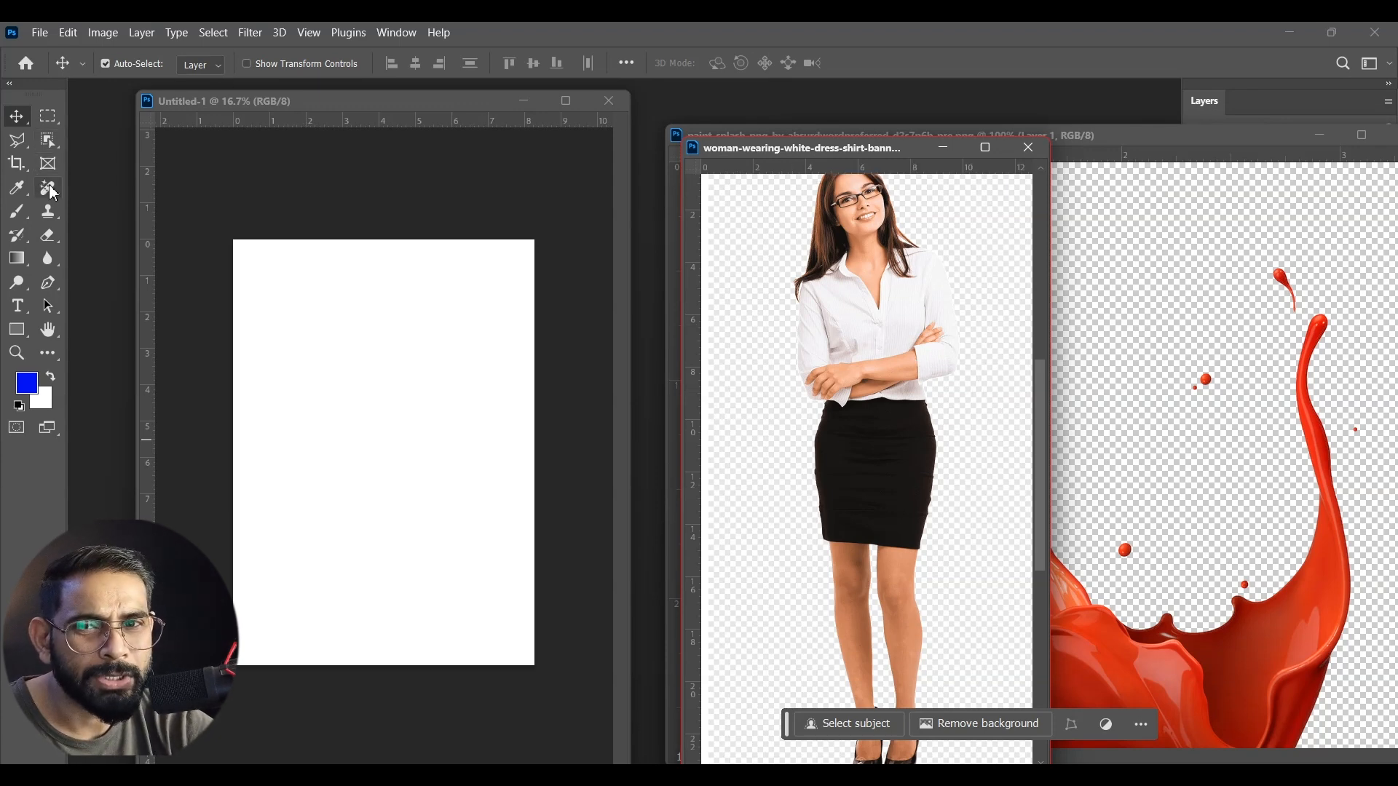
- Isolate the woman with Select Subject, copy her to a new layer and bring that layer into the blank A4 document
{"action": "key", "text": "w"}
{"action": "left_click", "coordinate": [832, 68]}
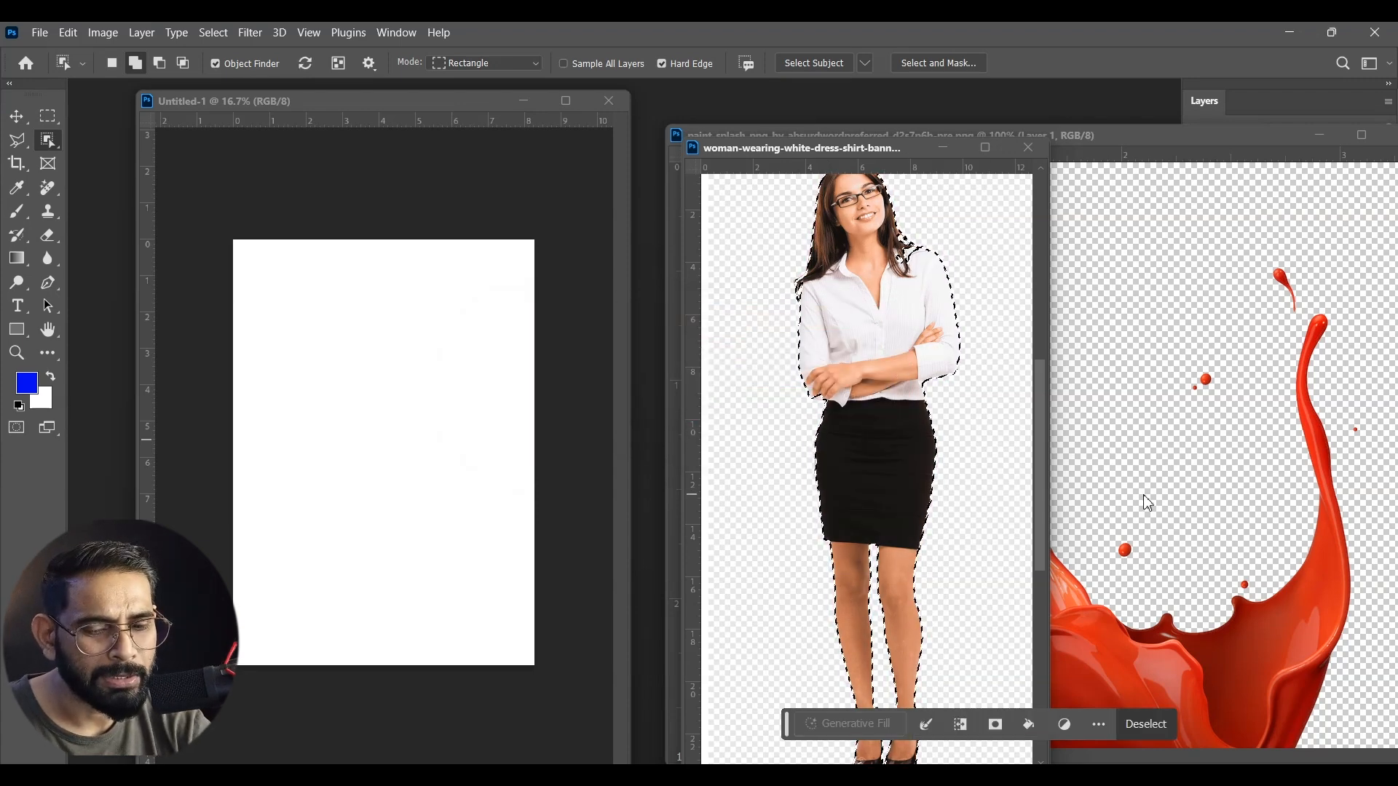
{"action": "key", "text": "ctrl+j"}
{"action": "left_click", "coordinate": [16, 116]}
{"action": "left_click_drag", "start_coordinate": [906, 350], "coordinate": [376, 441]}
{"action": "key", "text": "ctrl+t"}
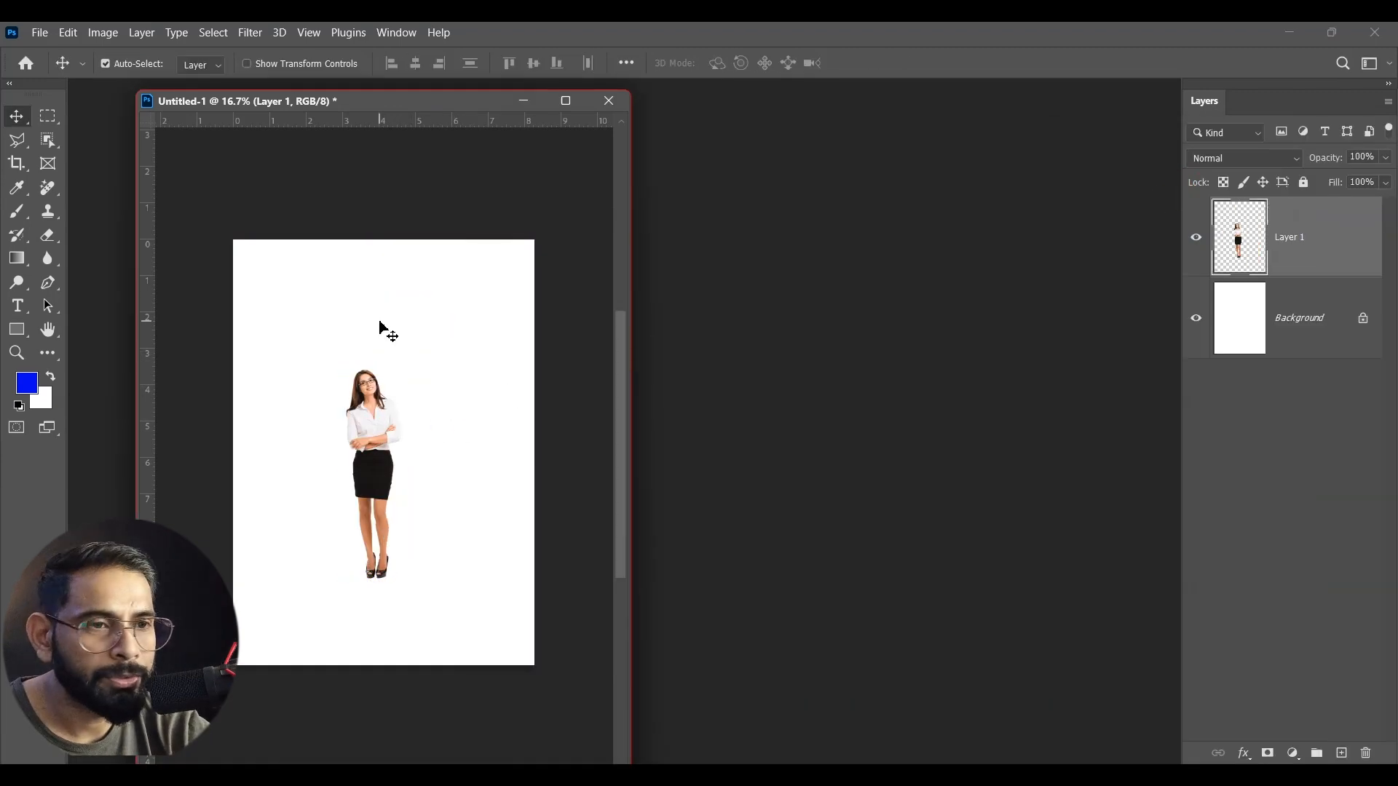
- Add a radial gradient from the Pinks presets behind the woman, running from violet-pink at the middle to coral pink at the edges
{"action": "left_click", "coordinate": [1290, 337]}
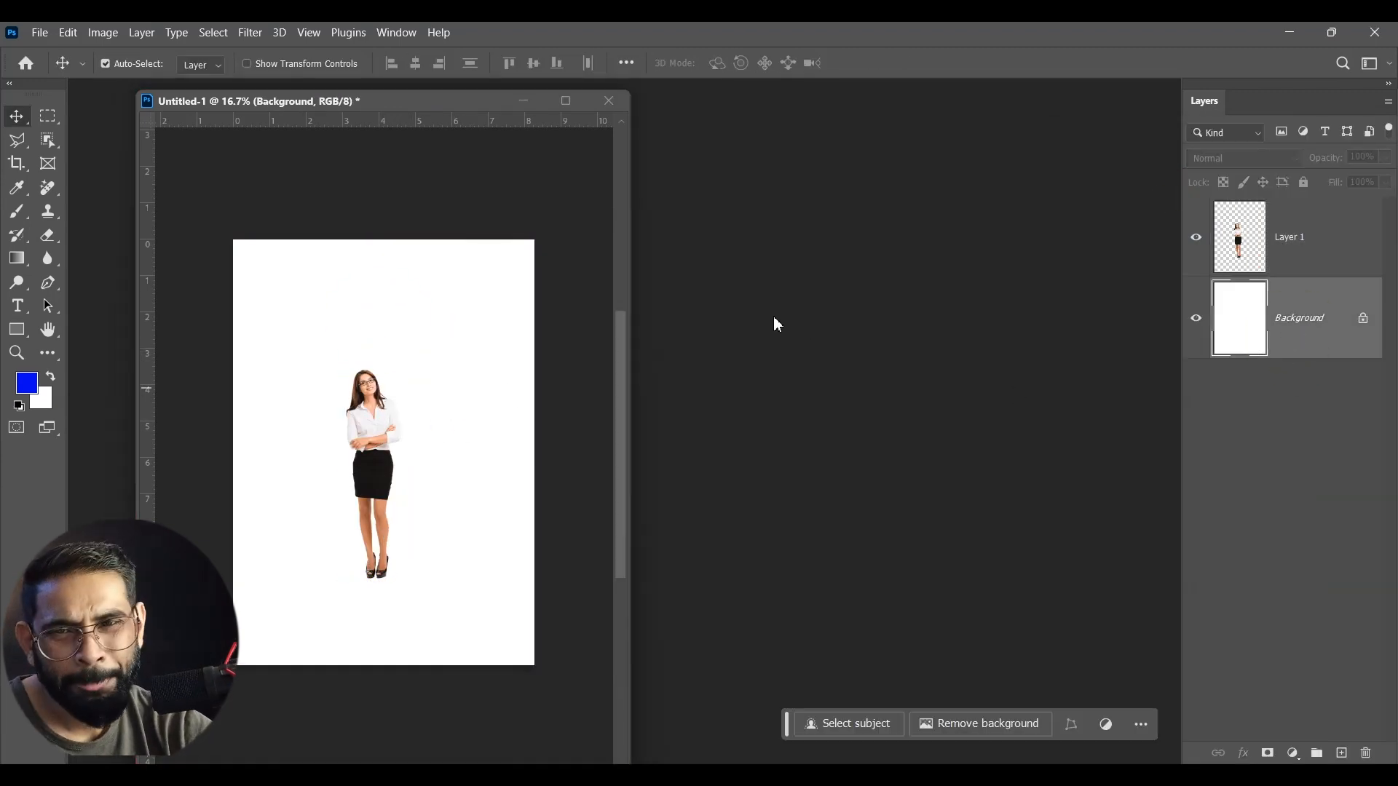
{"action": "left_click", "coordinate": [17, 259]}
{"action": "left_click", "coordinate": [296, 68]}
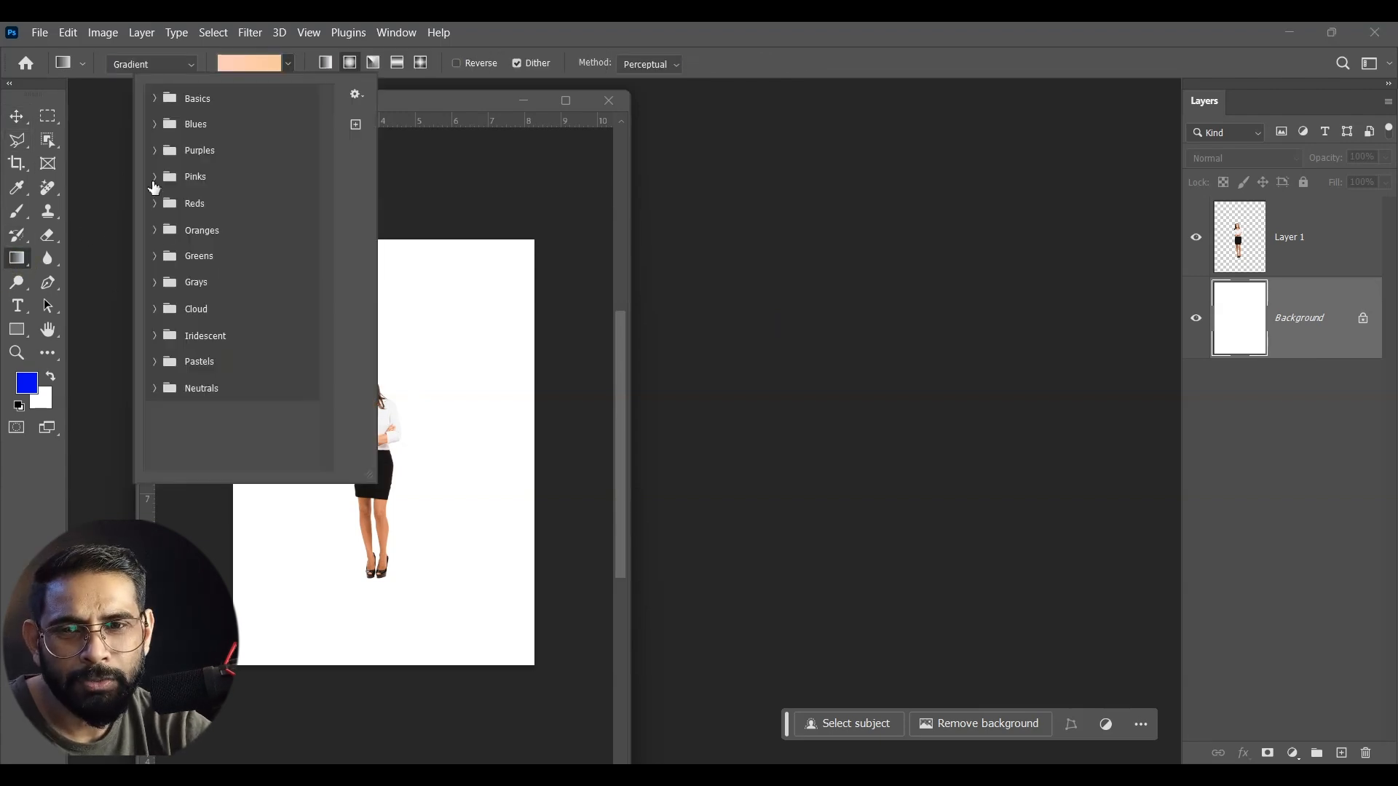
{"action": "left_click", "coordinate": [154, 178]}
{"action": "left_click", "coordinate": [264, 280]}
{"action": "left_click_drag", "start_coordinate": [391, 475], "coordinate": [492, 706]}
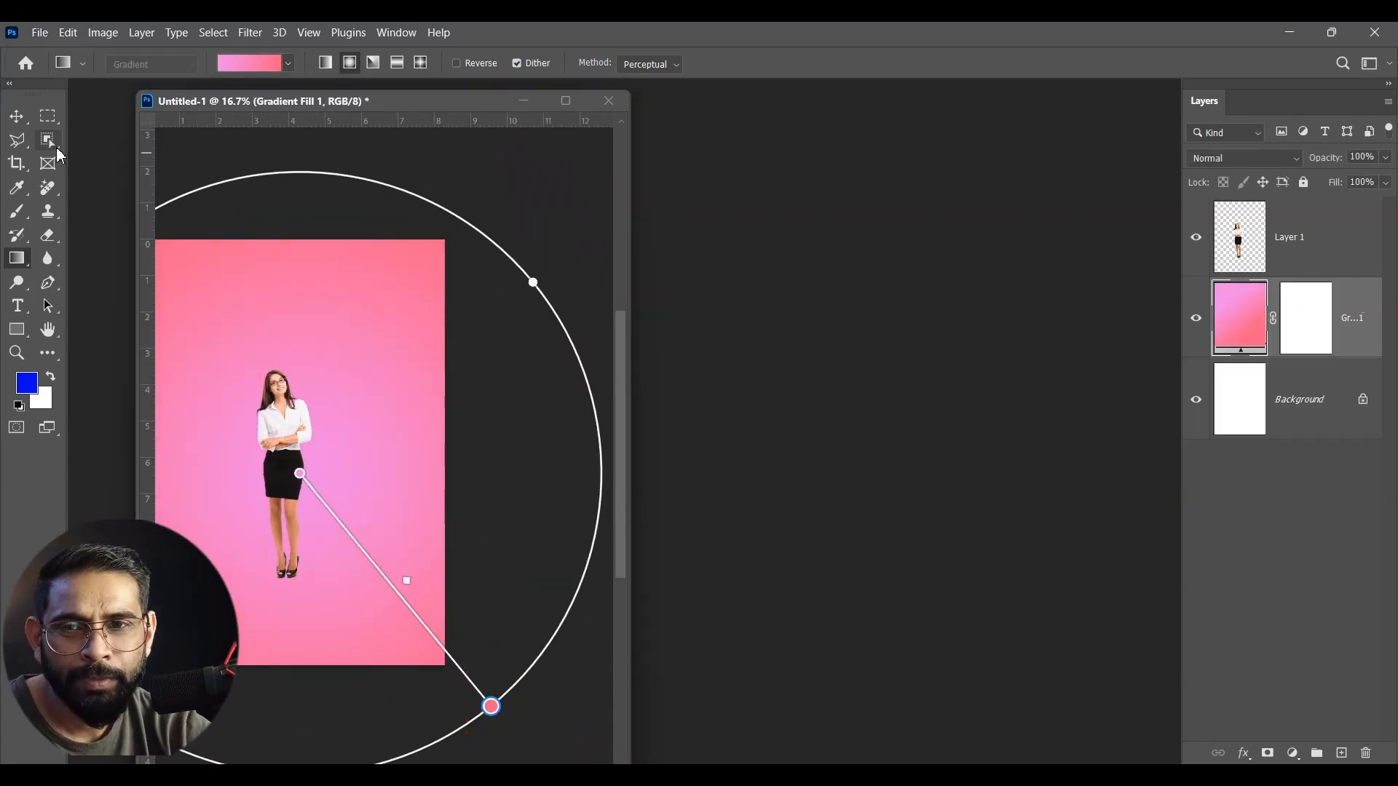
- Scale the woman's layer up to about 190% and position her so she fills most of the page height
{"action": "left_click", "coordinate": [16, 117]}
{"action": "mouse_move", "coordinate": [430, 399]}
{"action": "left_mouse_down"}
{"action": "mouse_move", "coordinate": [692, 384]}
{"action": "mouse_move", "coordinate": [483, 364]}
{"action": "mouse_move", "coordinate": [444, 381]}
{"action": "left_mouse_up"}
{"action": "left_click", "coordinate": [1292, 246]}
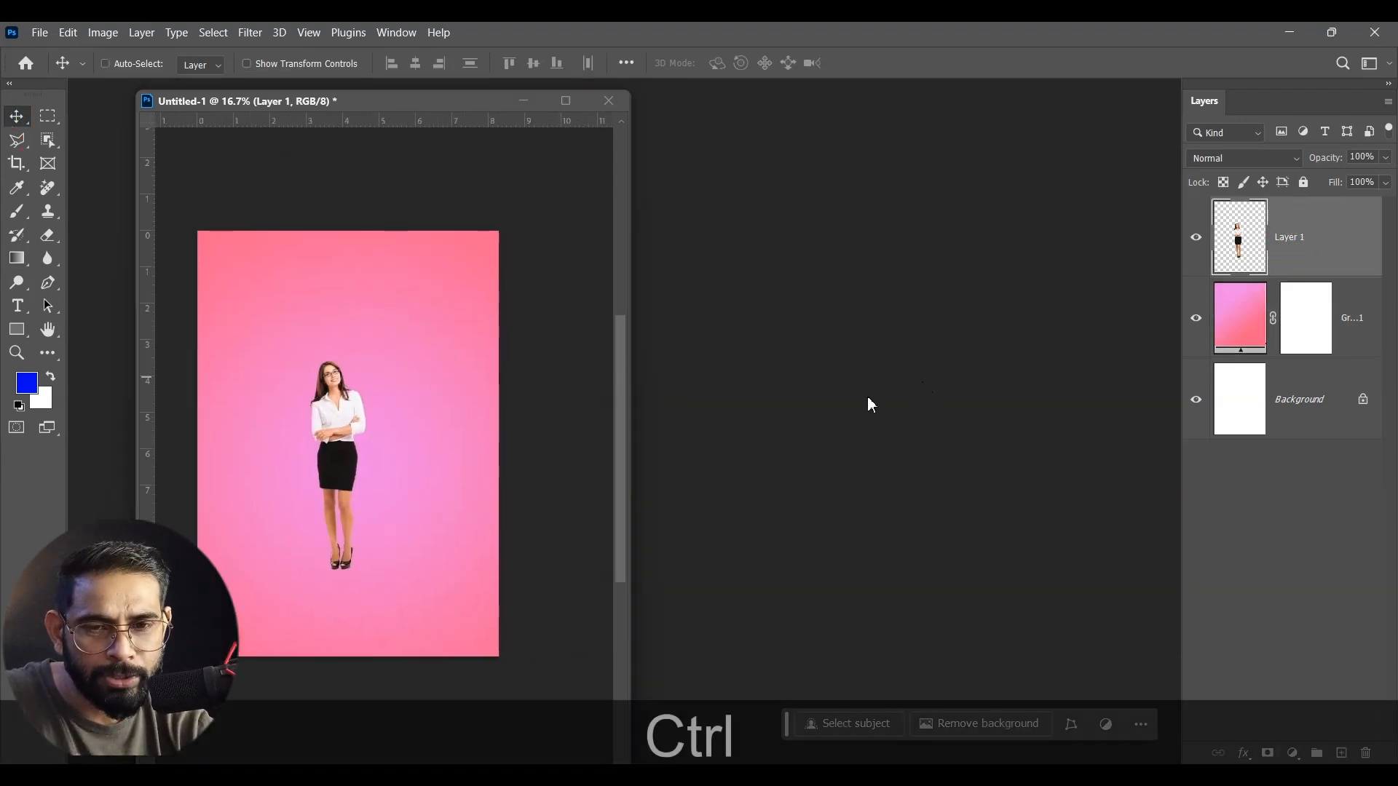
{"action": "key", "text": "ctrl+t"}
{"action": "left_click_drag", "start_coordinate": [356, 374], "coordinate": [504, 220]}
{"action": "left_click_drag", "start_coordinate": [378, 306], "coordinate": [353, 380]}
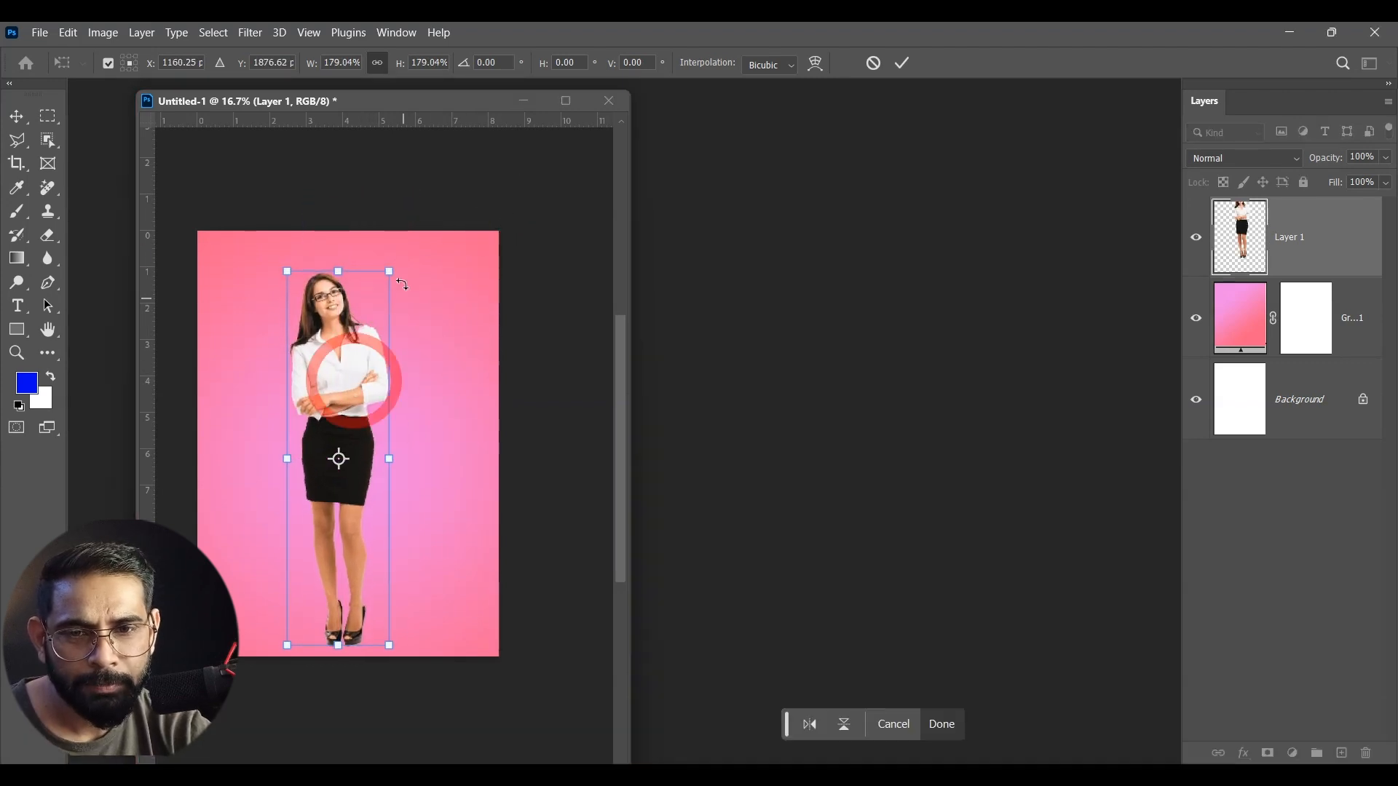
{"action": "left_click_drag", "start_coordinate": [397, 266], "coordinate": [421, 243]}
{"action": "key", "text": "Return"}
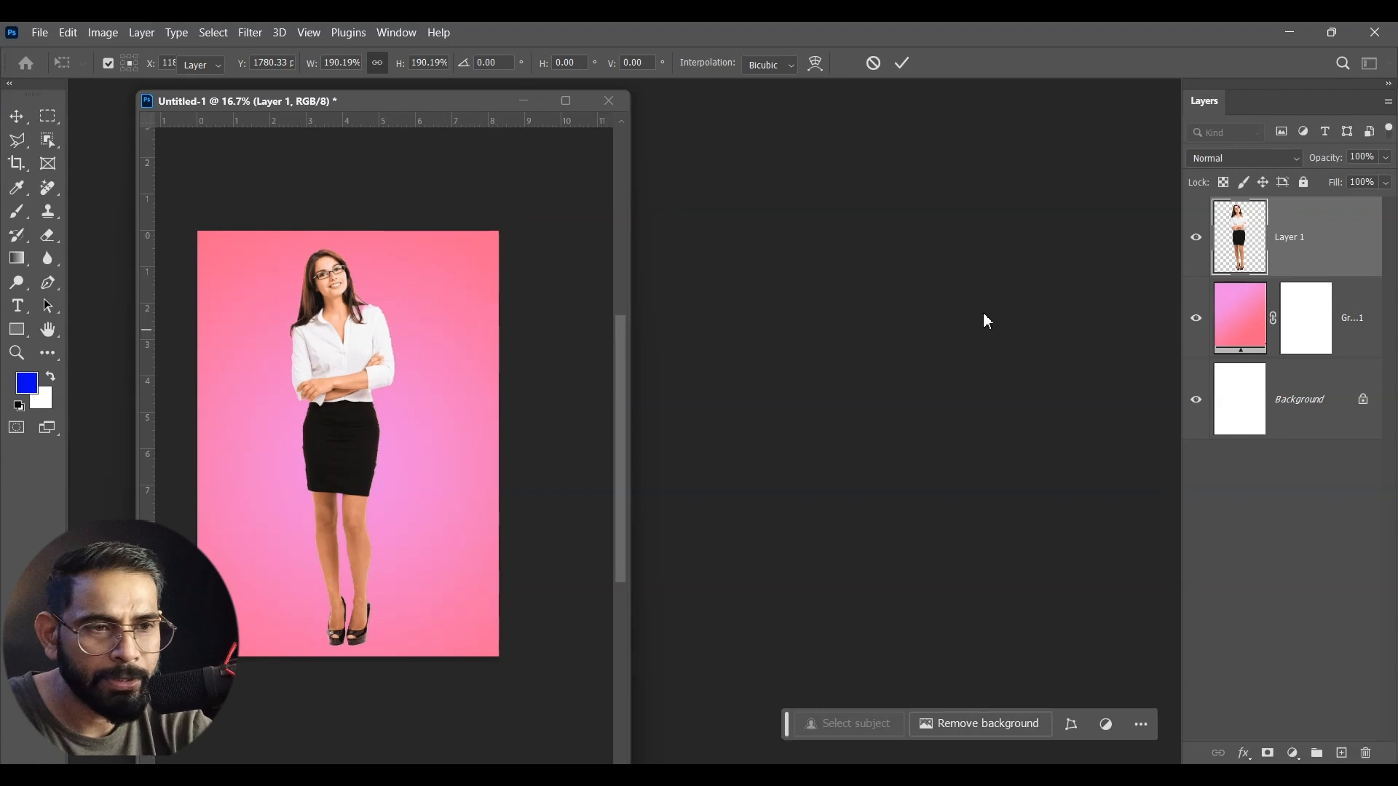
- Try several Pinks presets on the gradient fill and apply the pale white-to-salmon one
{"action": "left_click", "coordinate": [1247, 315]}
{"action": "double_click", "coordinate": [1247, 314]}
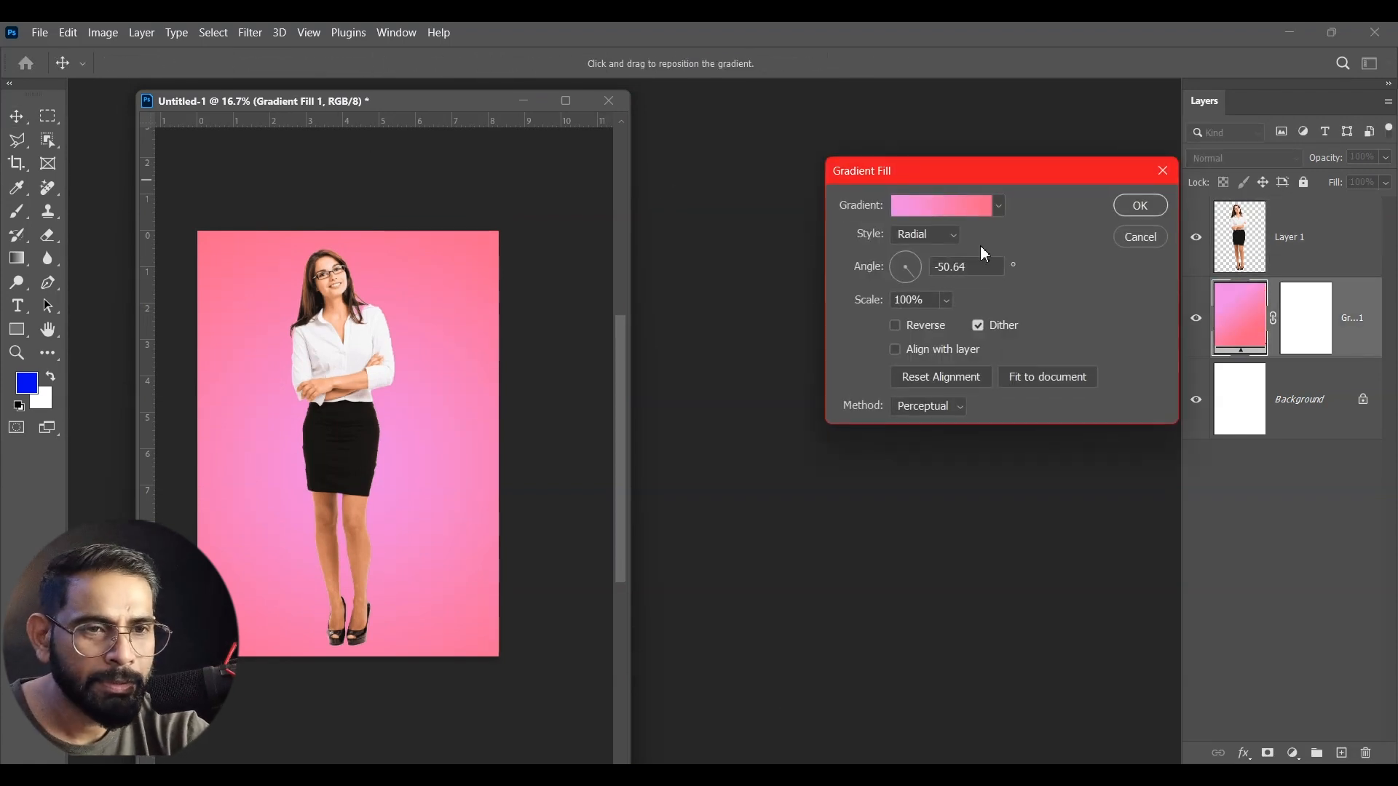
{"action": "left_click", "coordinate": [1000, 208]}
{"action": "left_click", "coordinate": [986, 350]}
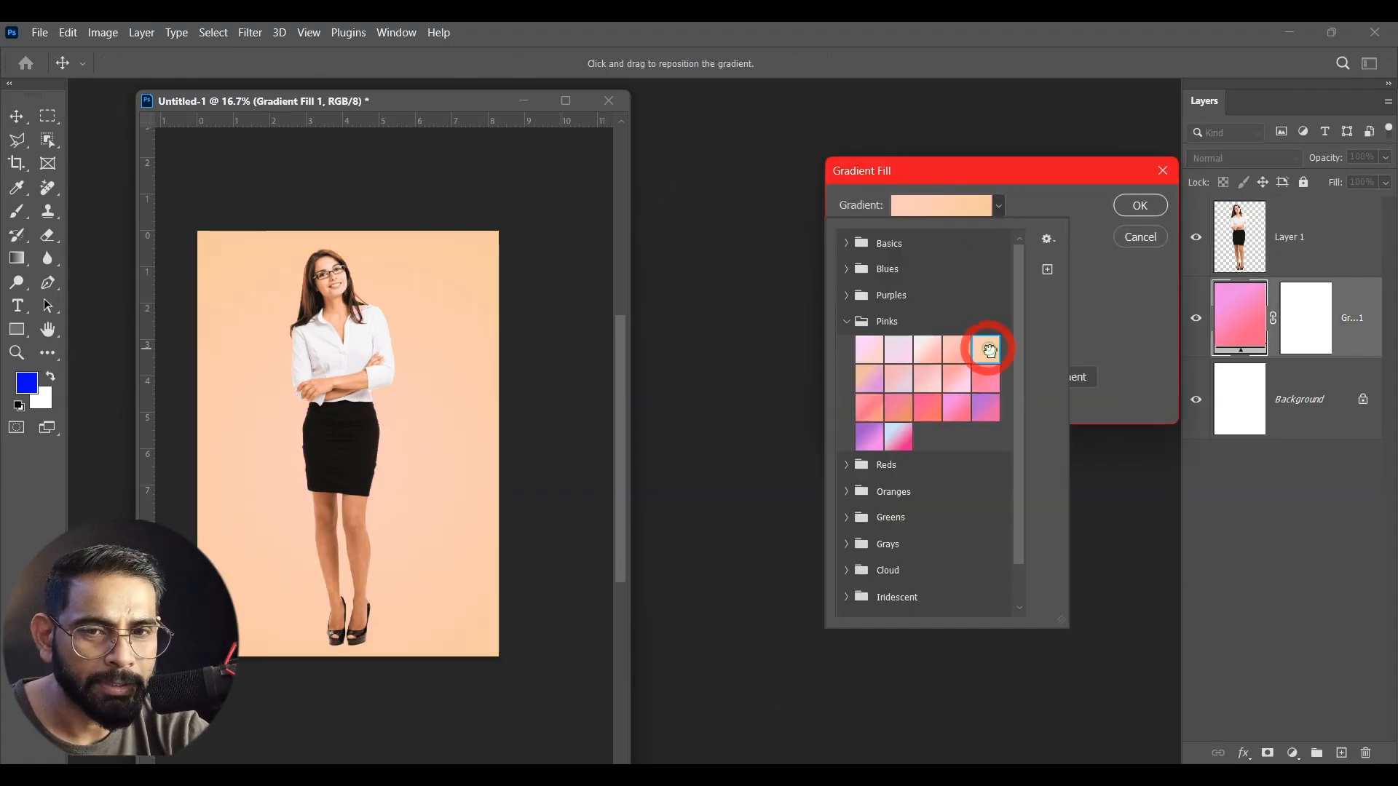
{"action": "left_click", "coordinate": [934, 359]}
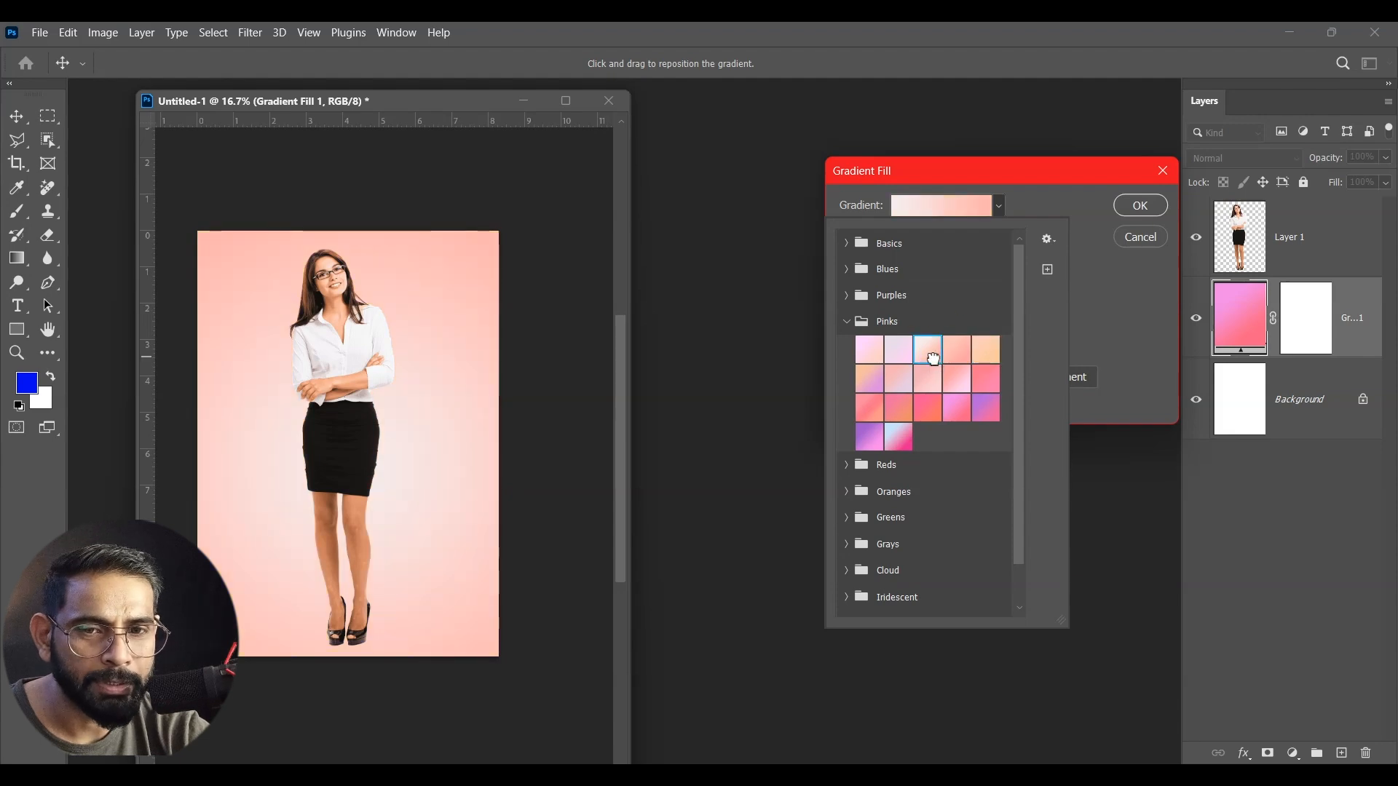
{"action": "left_click", "coordinate": [898, 441]}
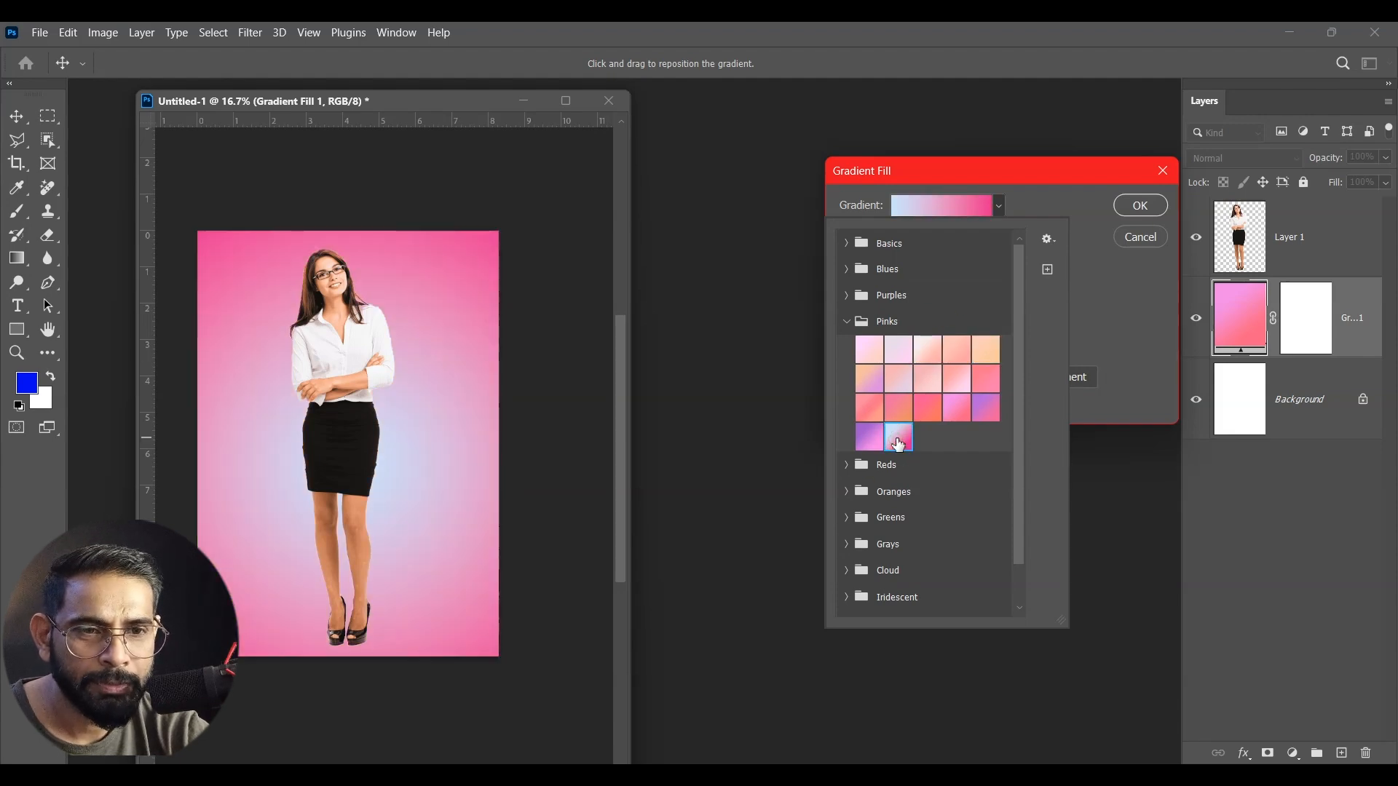
{"action": "left_click", "coordinate": [931, 364]}
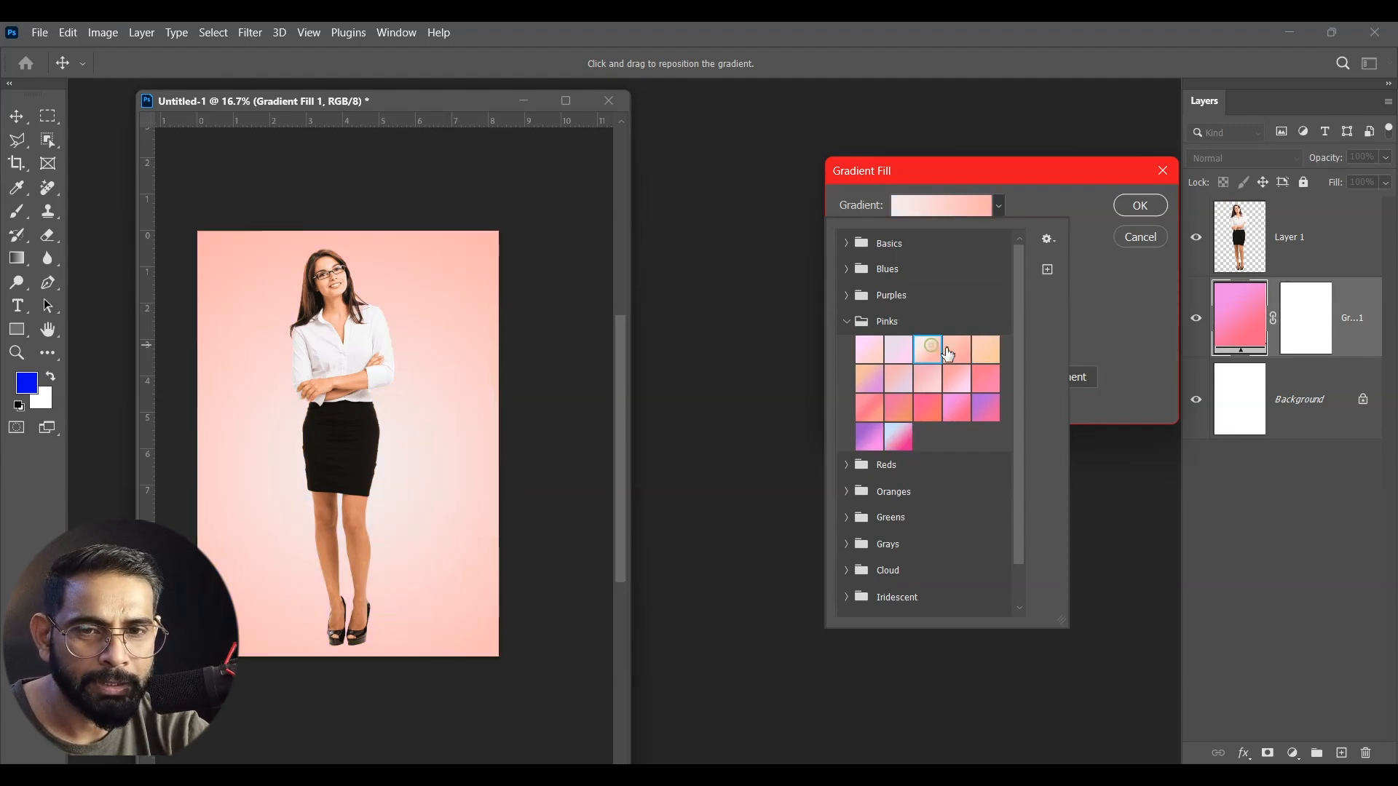
{"action": "left_click", "coordinate": [1123, 205]}
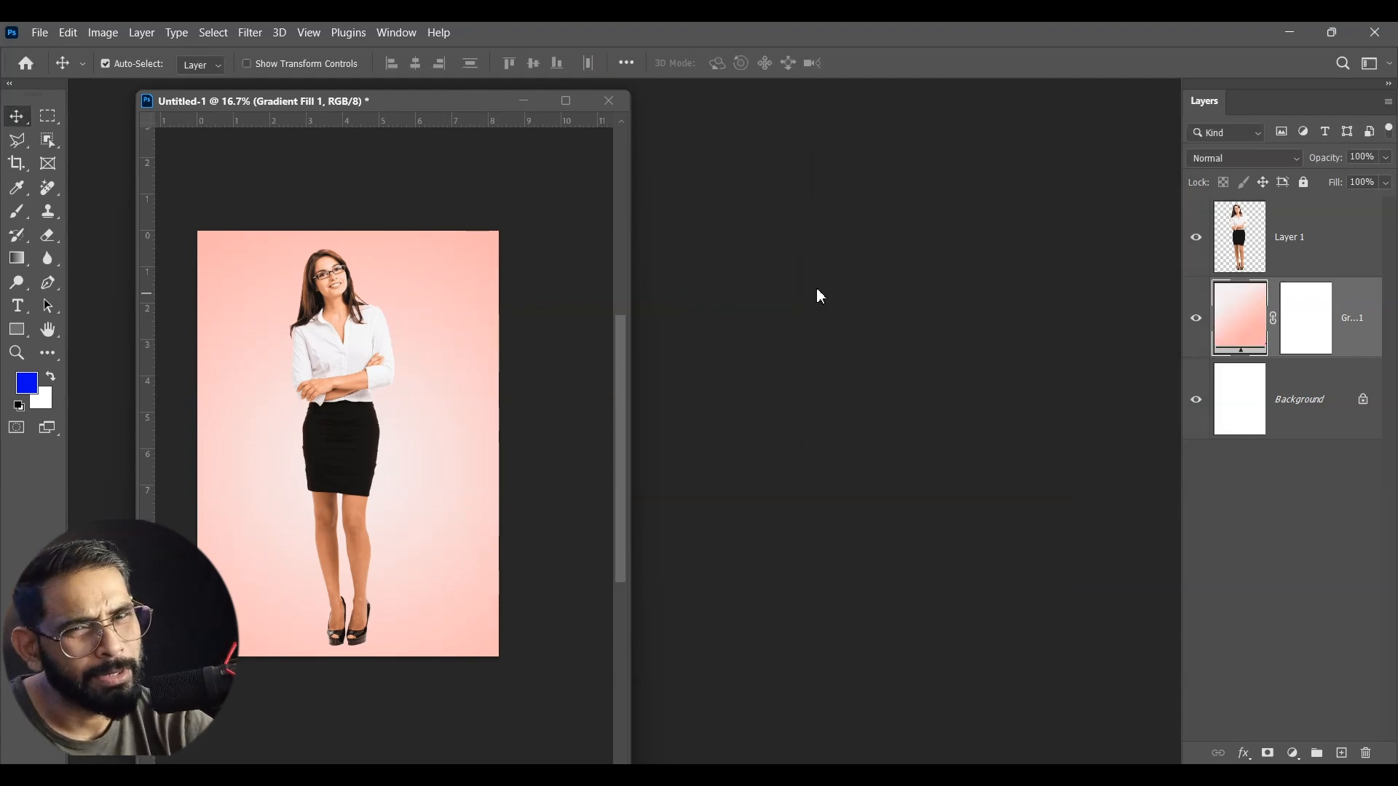
- Add a layer mask to the woman's layer
{"action": "key", "text": "ctrl+equal"}
{"action": "key", "text": "ctrl+minus"}
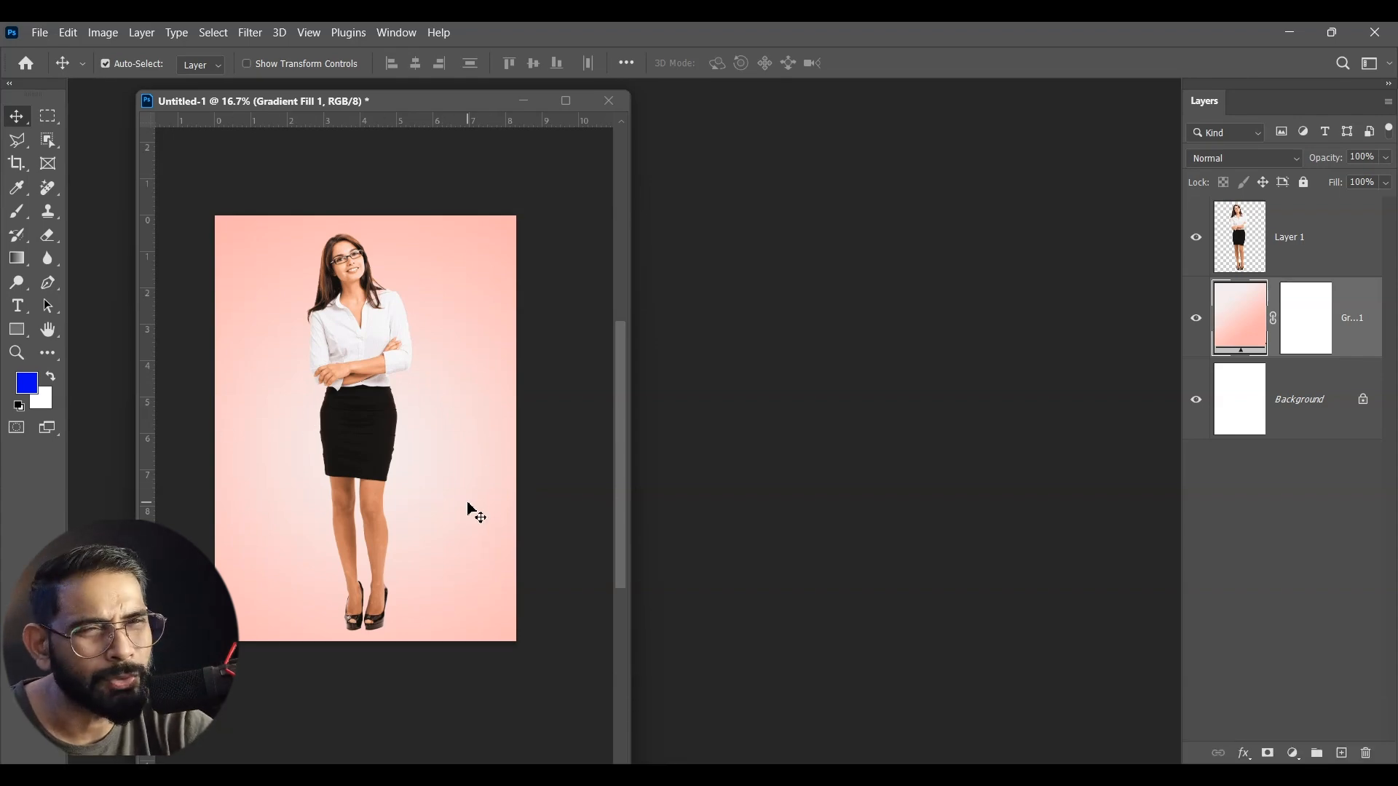
{"action": "left_click", "coordinate": [1269, 238]}
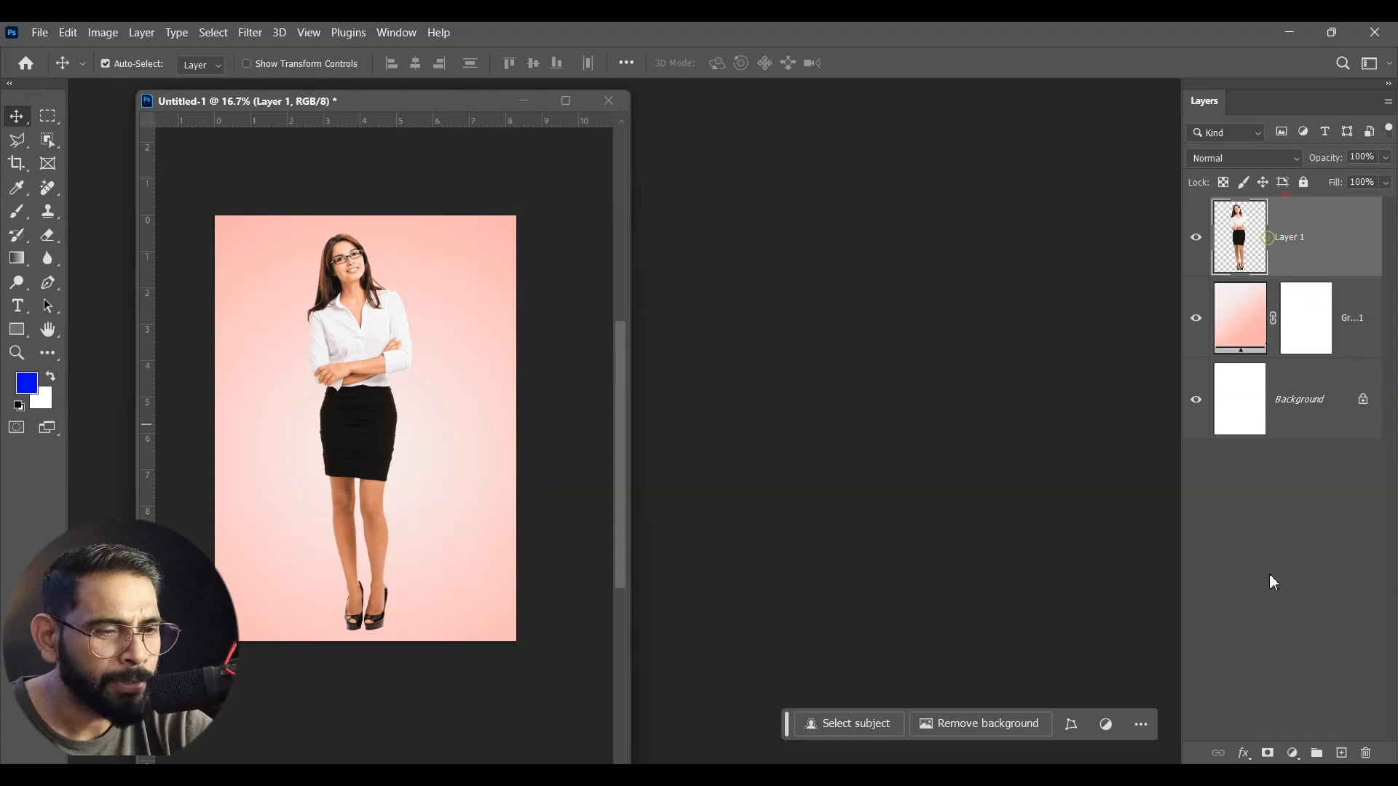
{"action": "left_click", "coordinate": [1268, 753]}
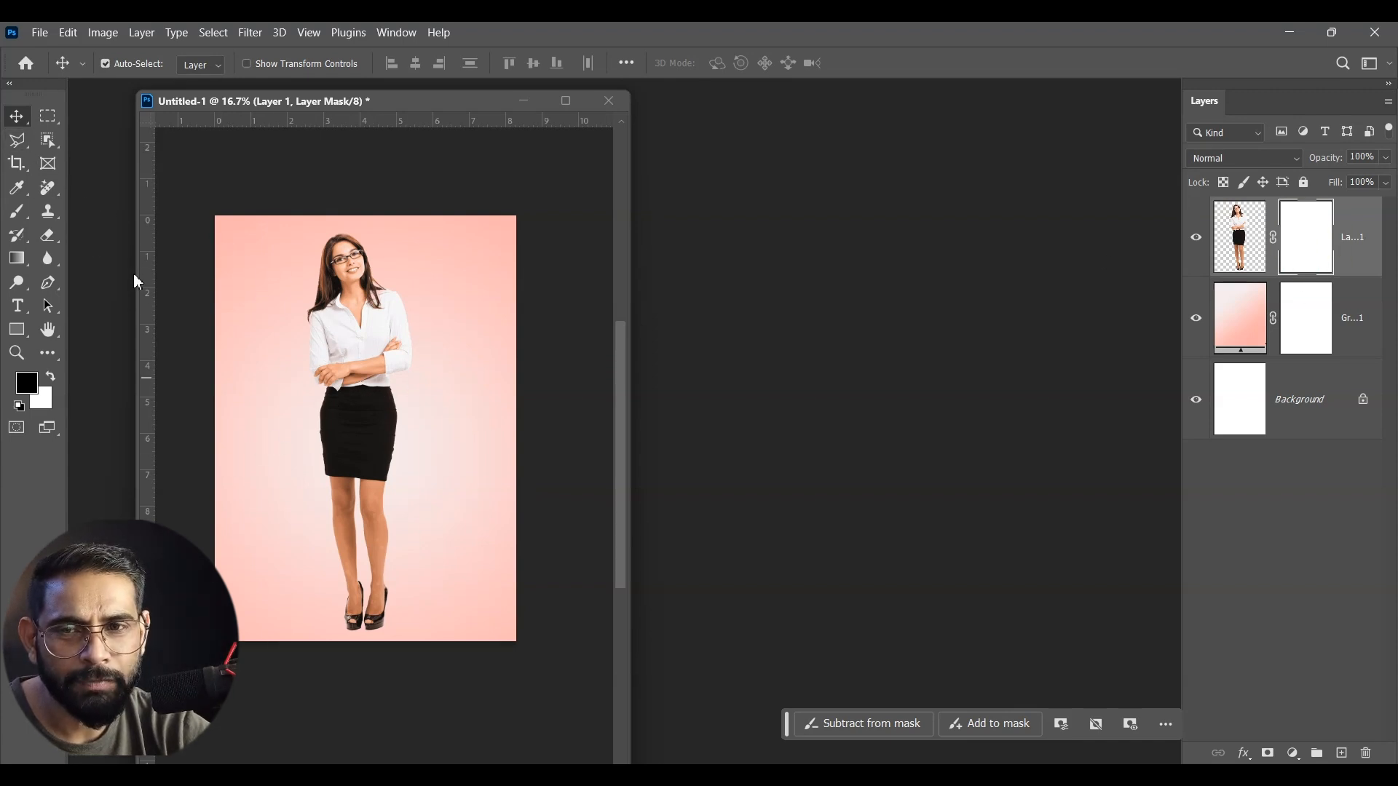
{"action": "key", "text": "ctrl"}
{"action": "key", "text": "ctrl+equal"}
{"action": "key", "text": "ctrl+equal"}
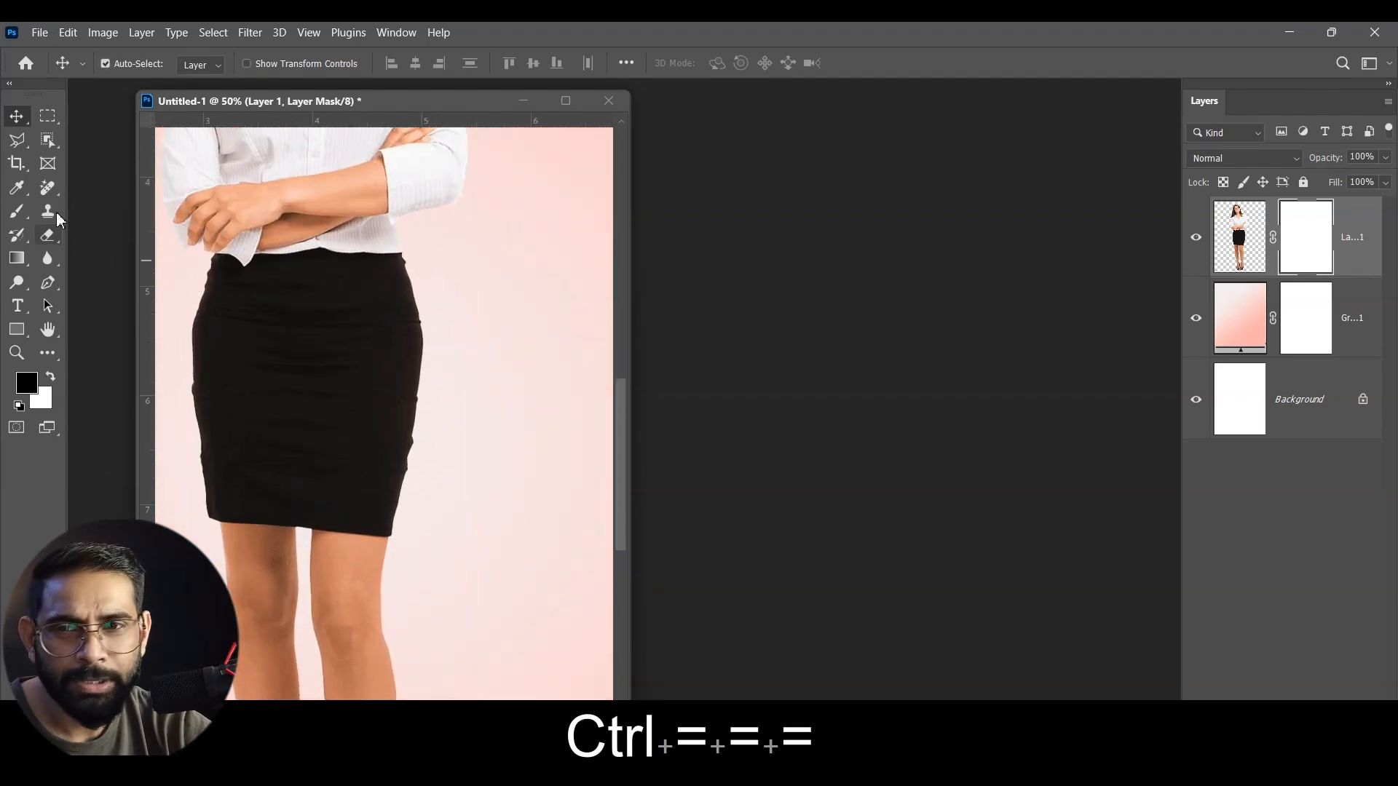
- Select the woman's skirt and legs with the Magnetic Lasso, following the shirt hem and looping loosely around the lower body
{"action": "left_click", "coordinate": [17, 140]}
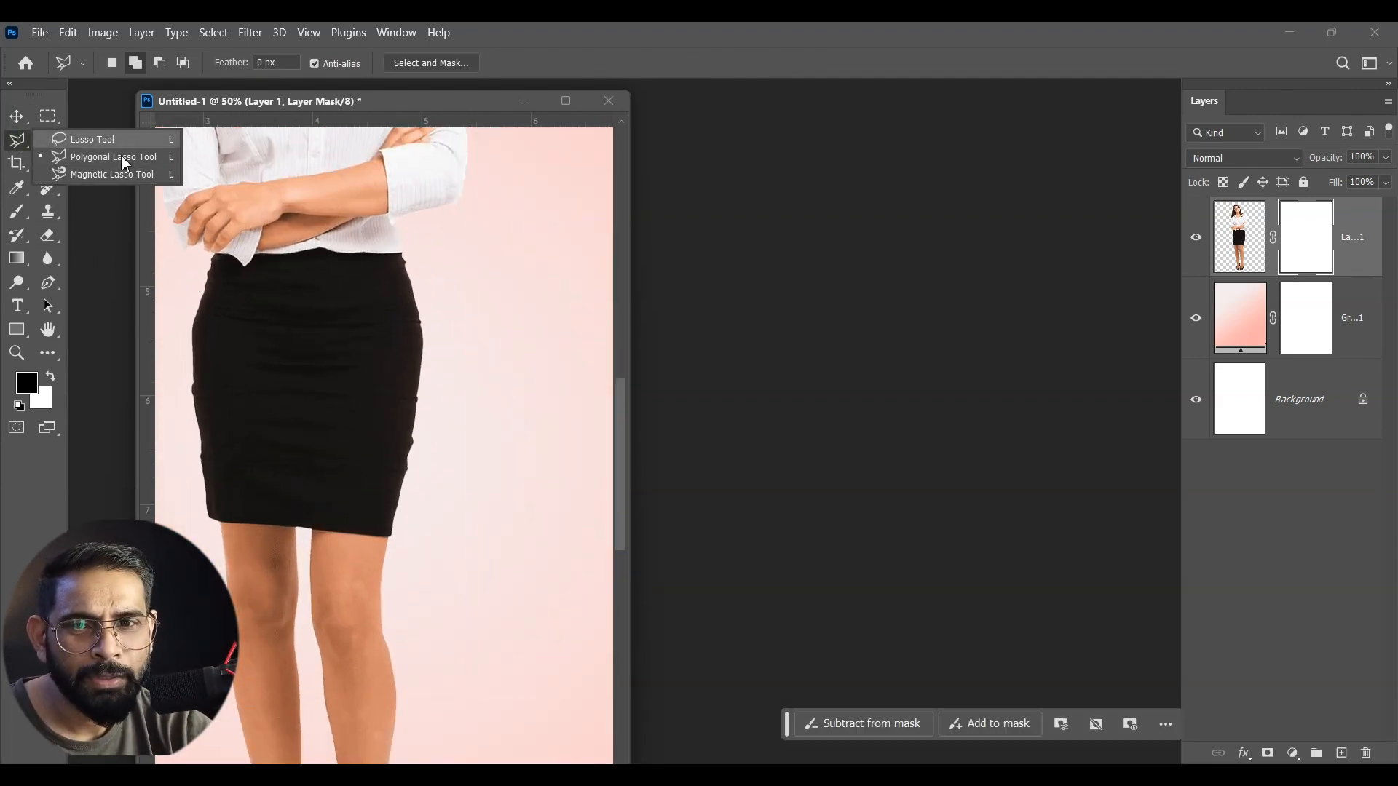
{"action": "left_click", "coordinate": [109, 175]}
{"action": "left_click", "coordinate": [208, 251]}
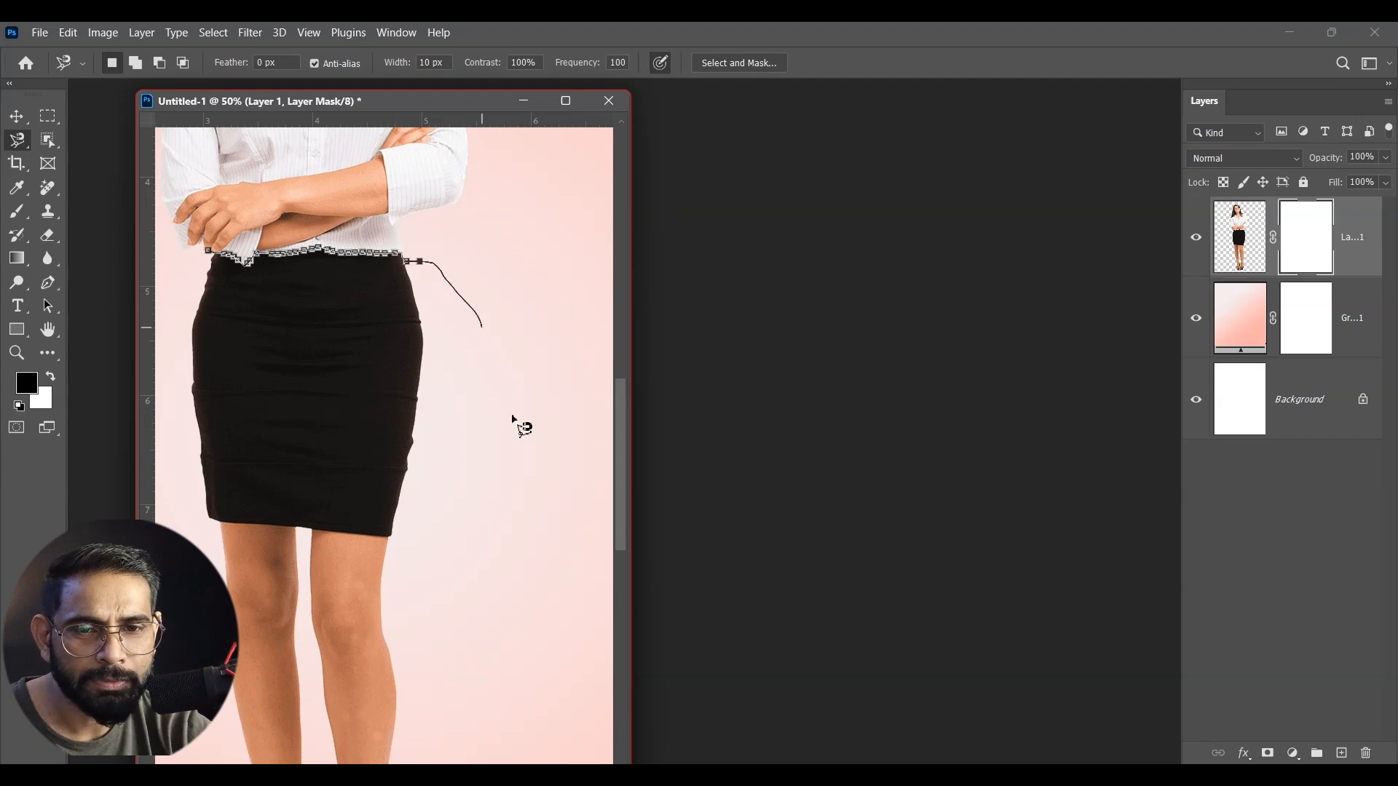
{"action": "left_click_drag", "start_coordinate": [531, 630], "coordinate": [508, 312]}
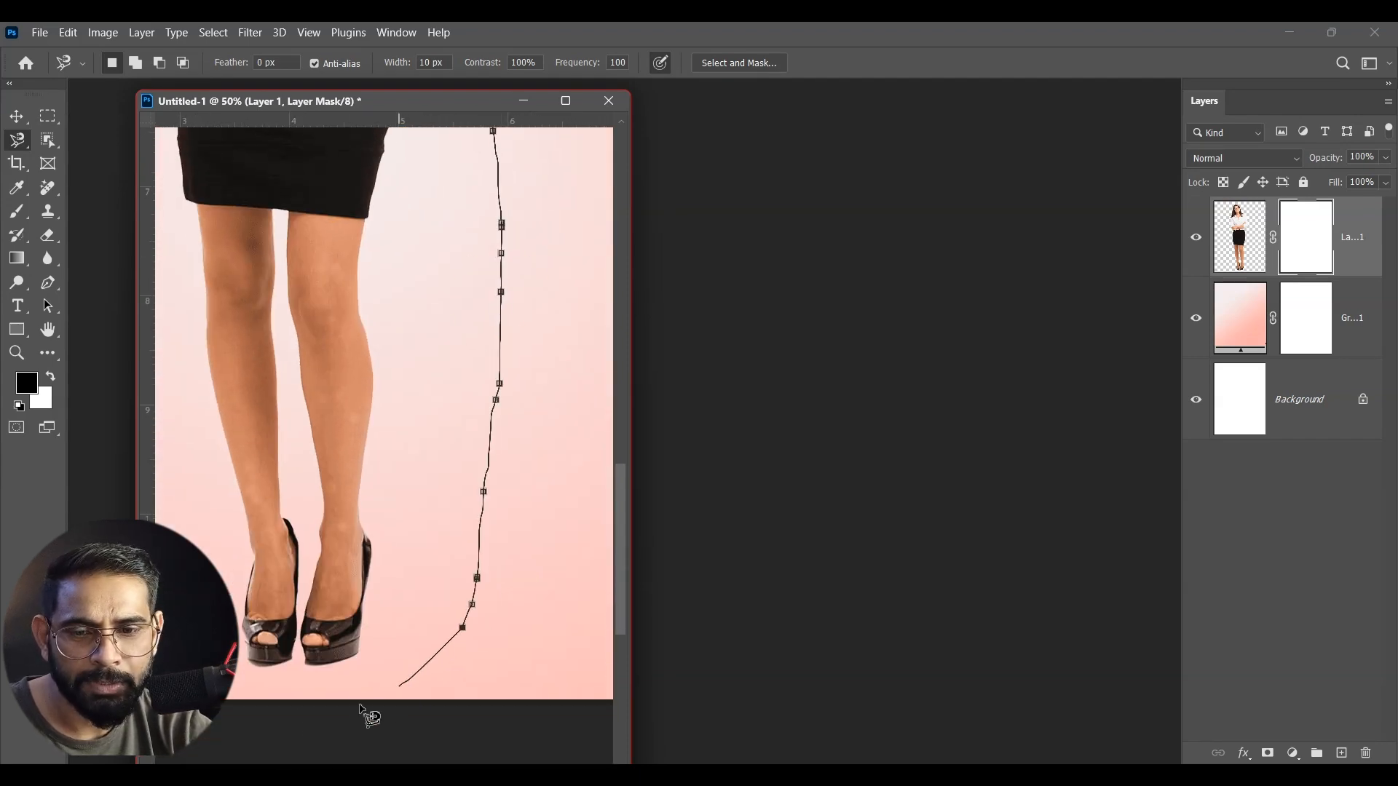
{"action": "left_click_drag", "start_coordinate": [265, 621], "coordinate": [309, 762]}
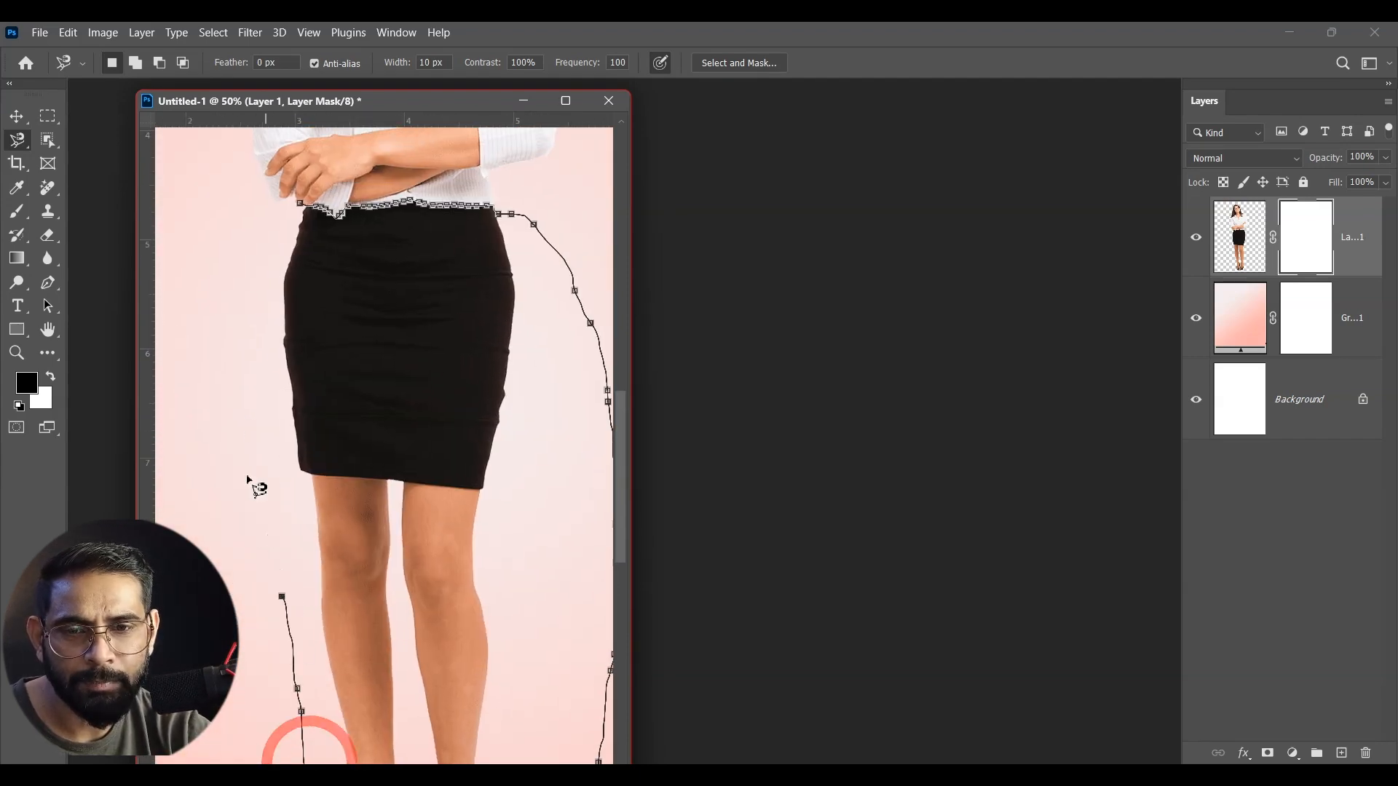
{"action": "left_click", "coordinate": [310, 214]}
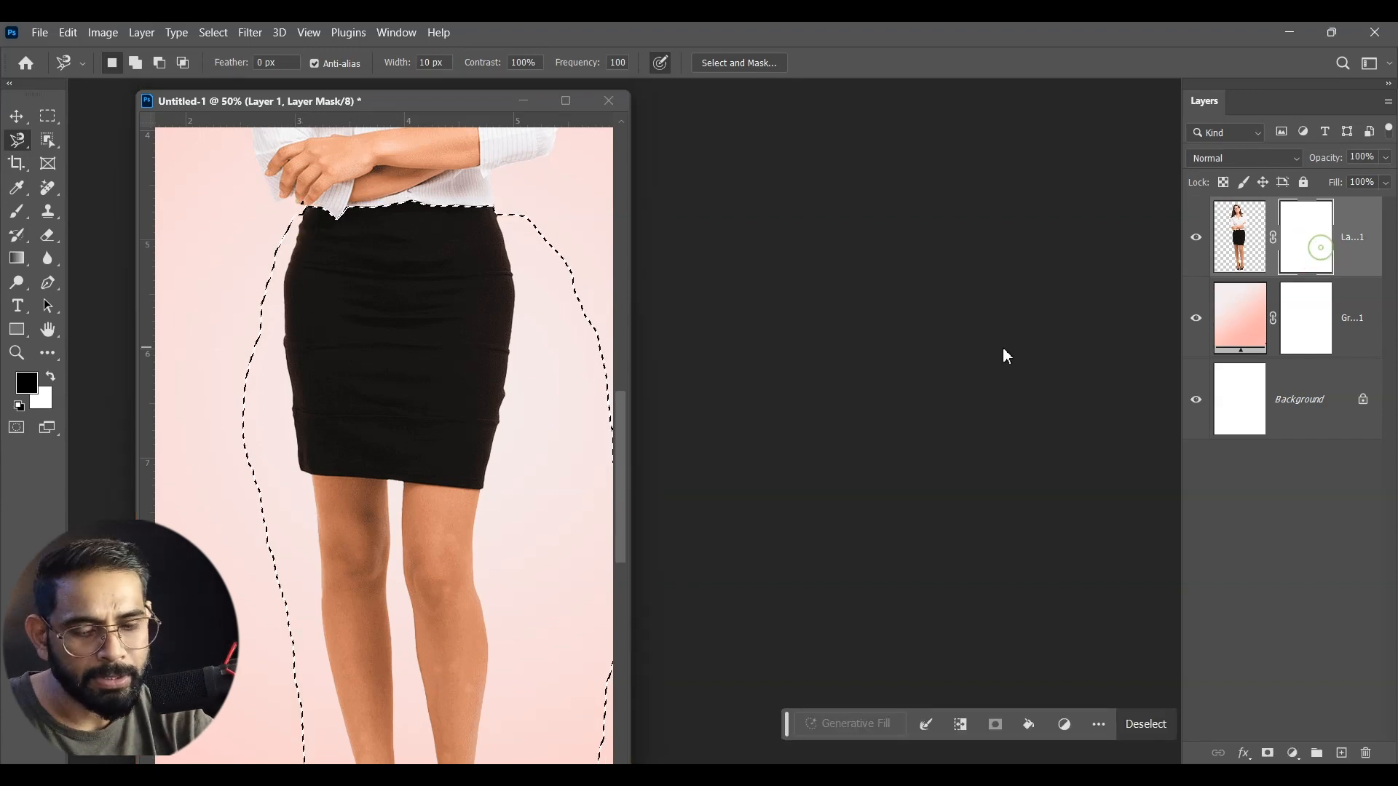
- Fill the selected area of the woman's layer mask with black to hide the skirt and legs, and deselect
{"action": "key", "text": "alt+BackSpace"}
{"action": "key", "text": "ctrl+d"}
{"action": "key", "text": "ctrl+minus"}
{"action": "key", "text": "ctrl+minus"}
{"action": "key", "text": "ctrl+minus"}
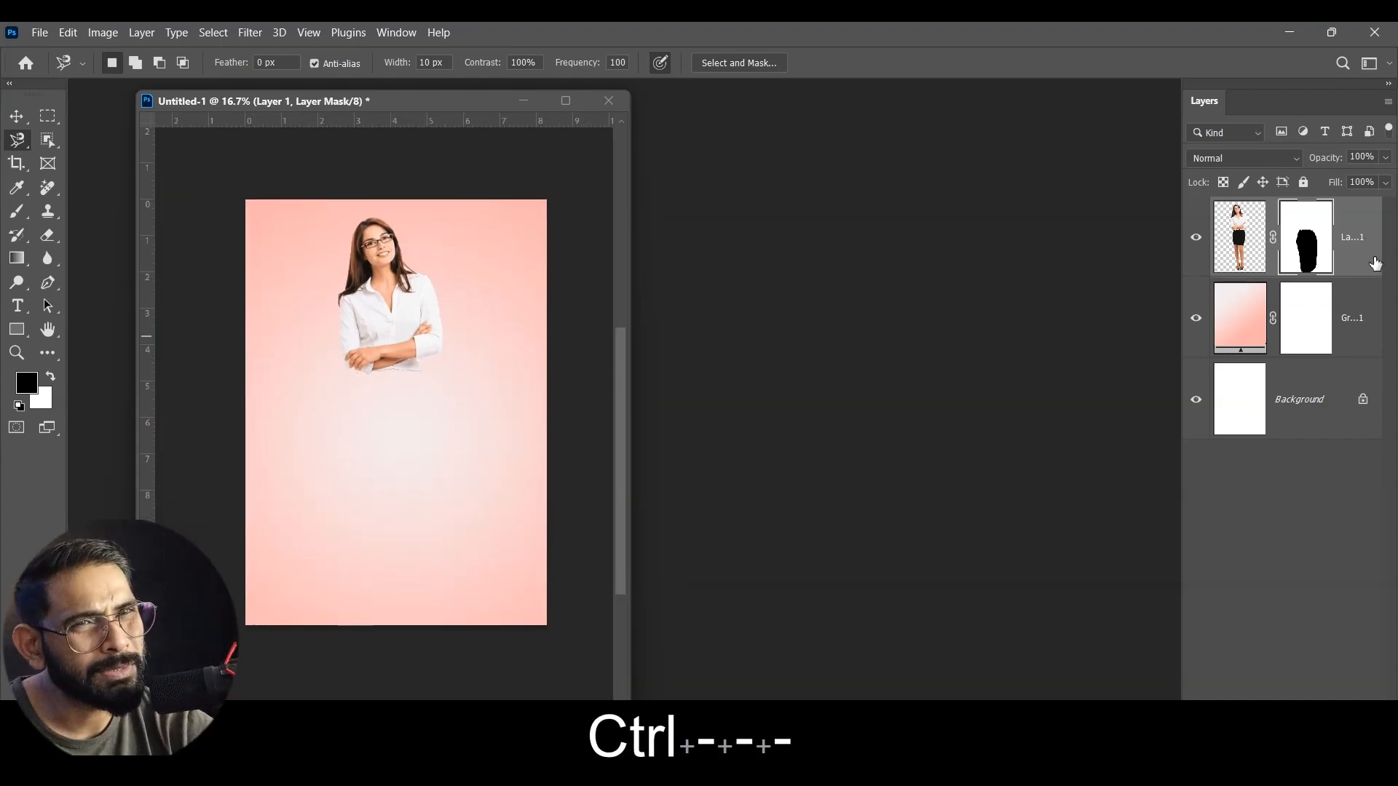
- Dock the composition window and copy the red paint splash from its PNG document into it, placing it near the woman's waist
{"action": "key", "text": "v"}
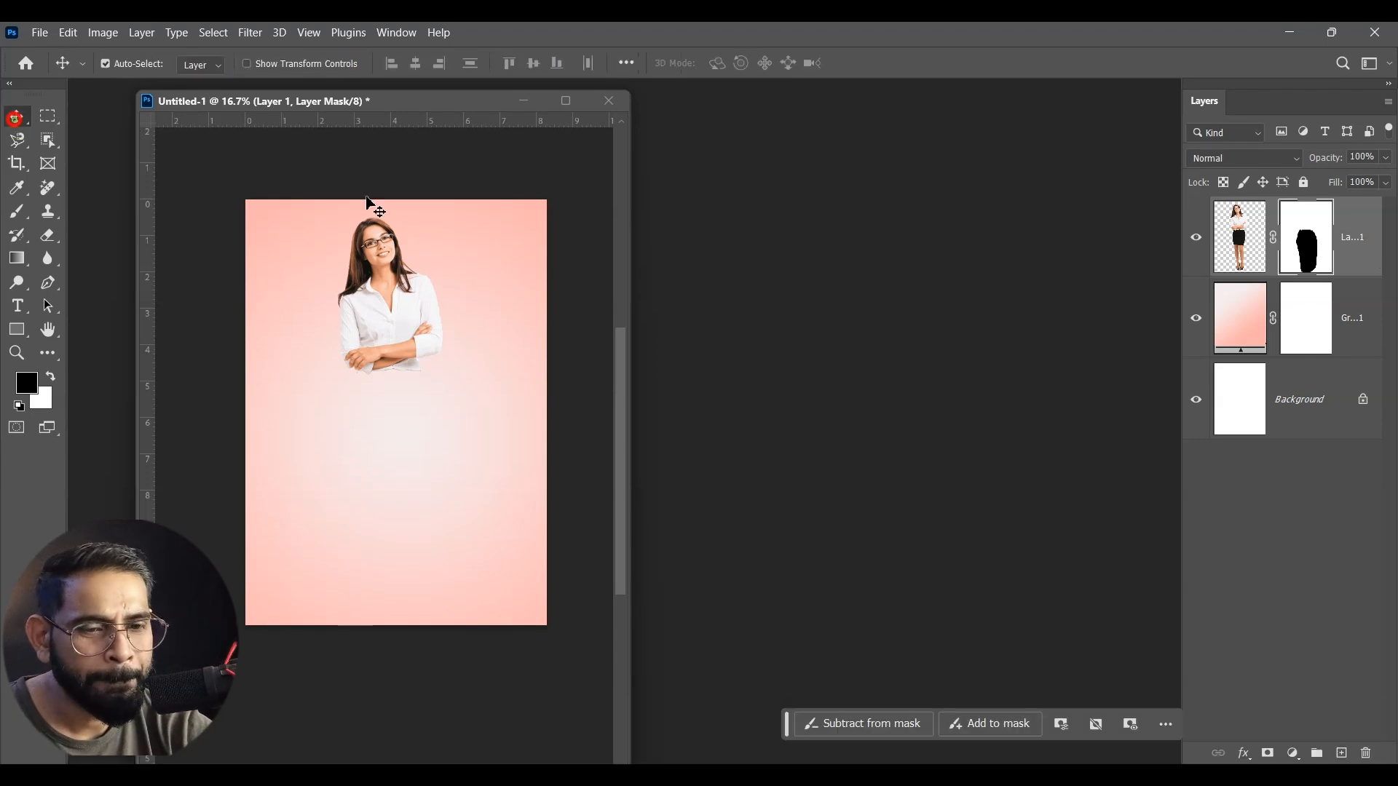
{"action": "left_click_drag", "start_coordinate": [519, 109], "coordinate": [399, 78]}
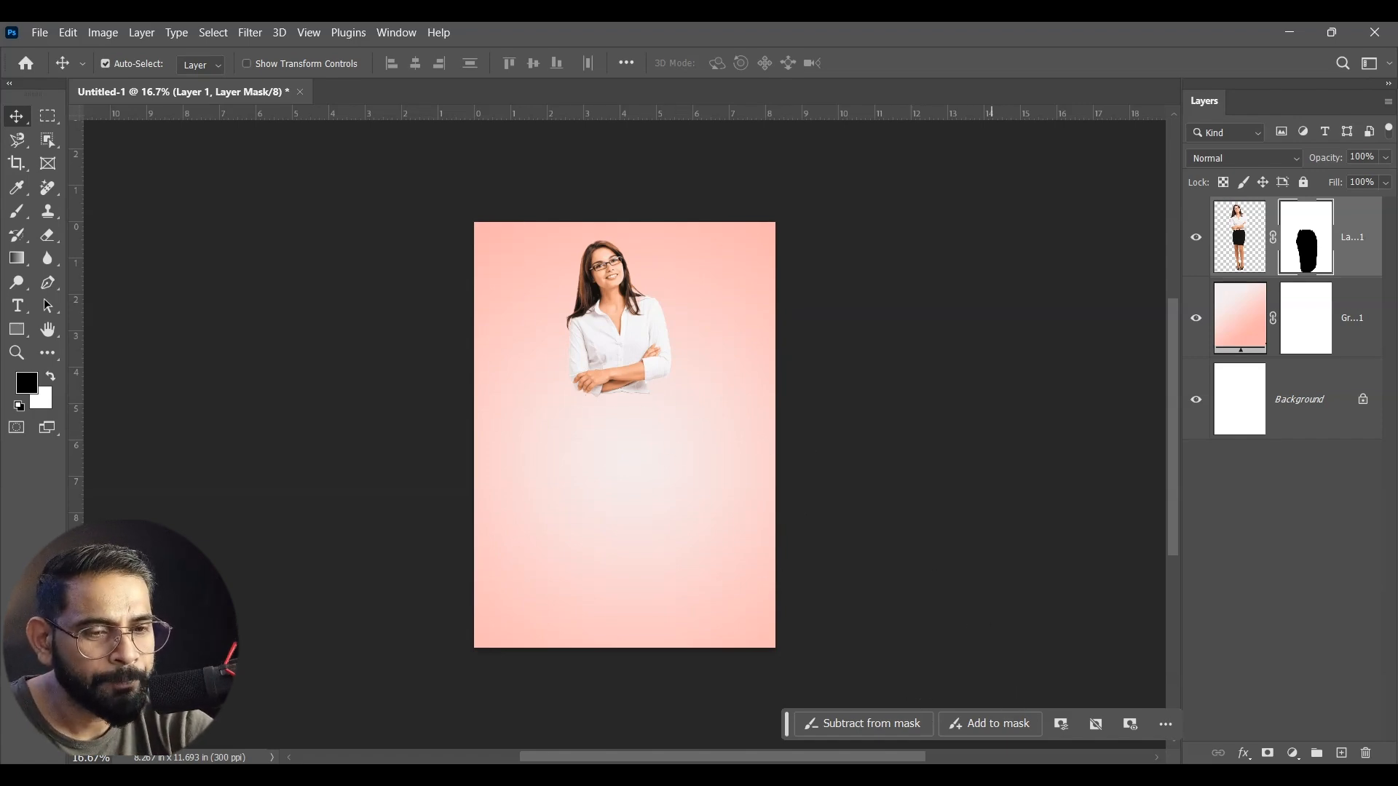
{"action": "mouse_move", "coordinate": [1121, 755]}
{"action": "left_click", "coordinate": [1307, 697]}
{"action": "mouse_move", "coordinate": [852, 612]}
{"action": "left_mouse_down"}
{"action": "mouse_move", "coordinate": [609, 461]}
{"action": "mouse_move", "coordinate": [493, 369]}
{"action": "left_mouse_up"}
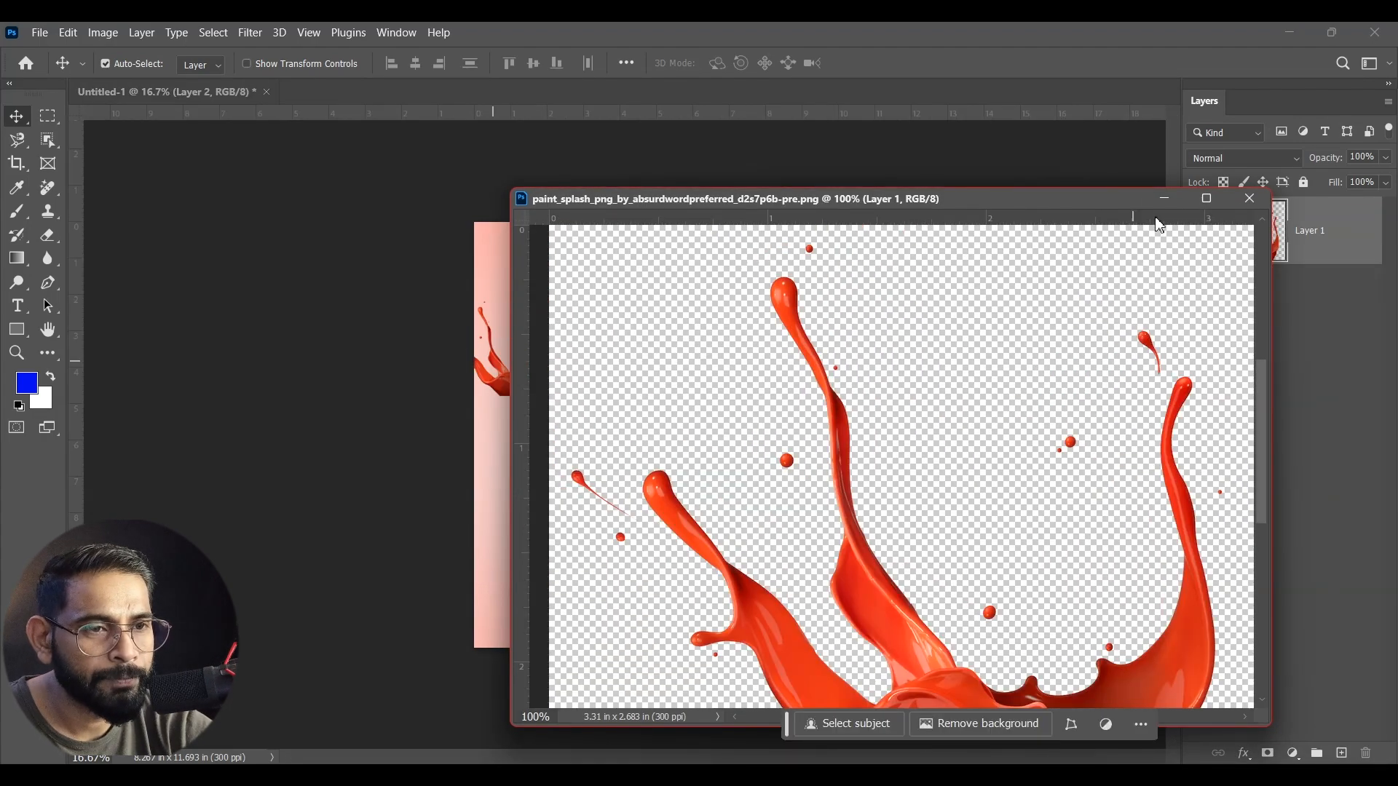
{"action": "left_click", "coordinate": [1169, 199]}
{"action": "mouse_move", "coordinate": [542, 396]}
{"action": "left_mouse_down"}
{"action": "mouse_move", "coordinate": [553, 435]}
{"action": "mouse_move", "coordinate": [582, 446]}
{"action": "left_mouse_up"}
- Flip the splash on both axes and enlarge it to about 187% width and 287% height, hanging below the shirt
{"action": "key", "text": "ctrl+t"}
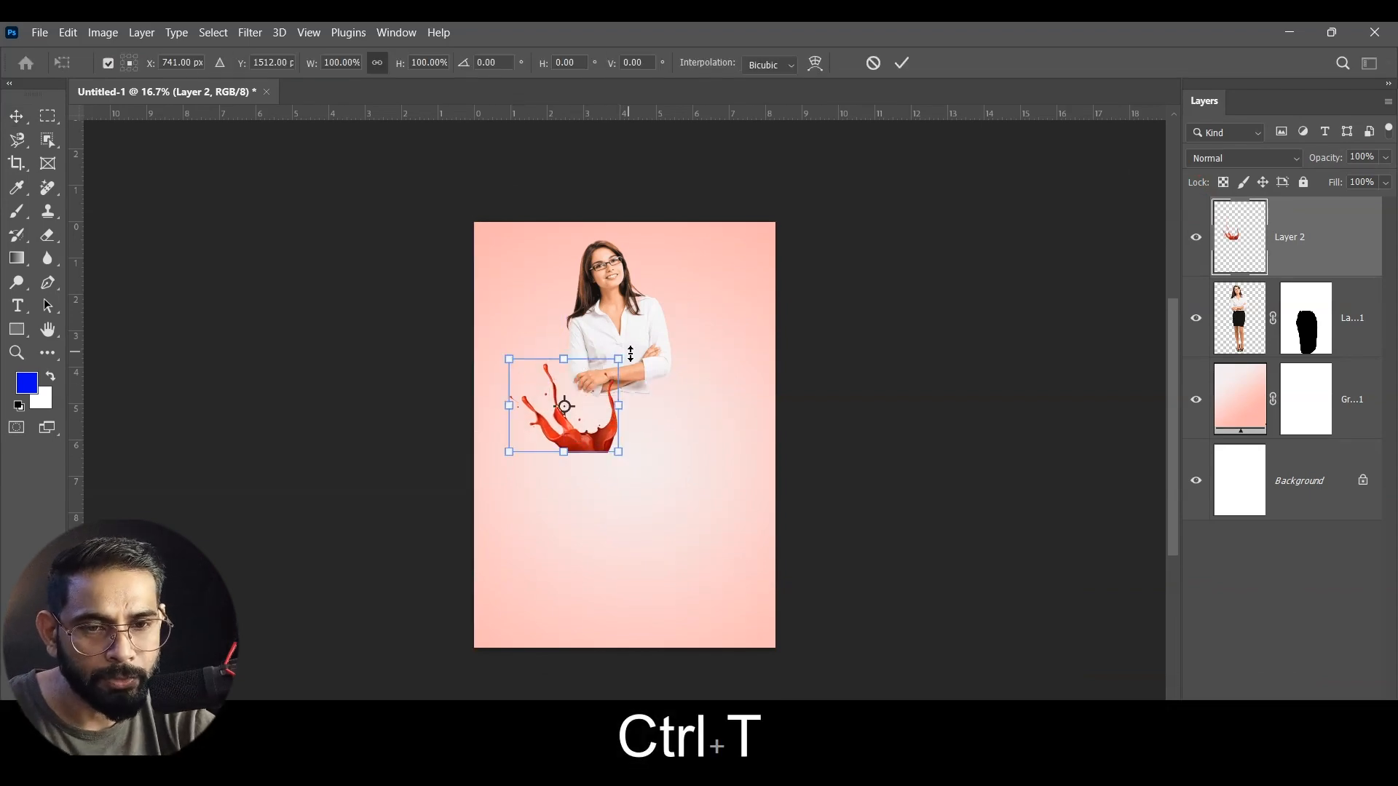
{"action": "left_click_drag", "start_coordinate": [637, 359], "coordinate": [396, 487]}
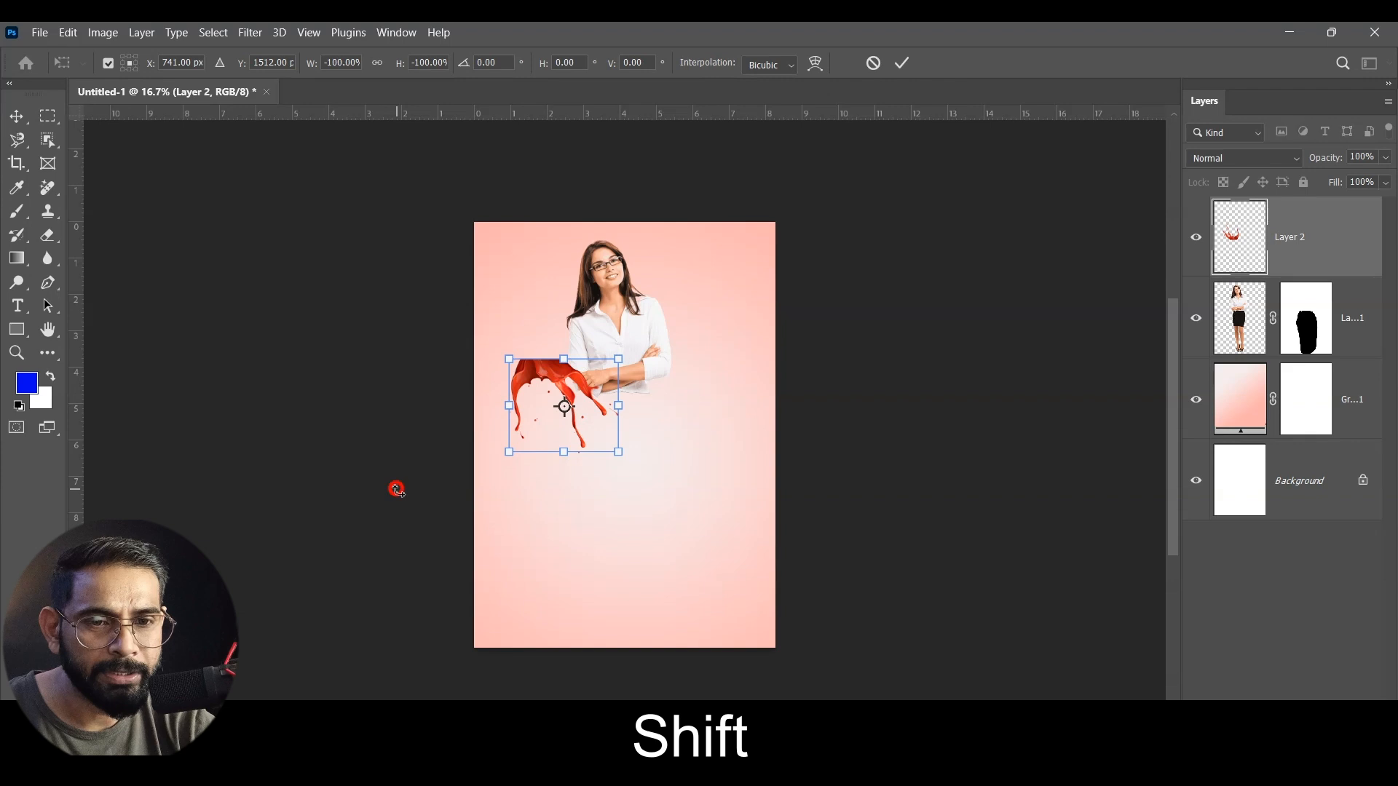
{"action": "left_click_drag", "start_coordinate": [621, 453], "coordinate": [715, 624]}
{"action": "left_click_drag", "start_coordinate": [640, 451], "coordinate": [693, 484]}
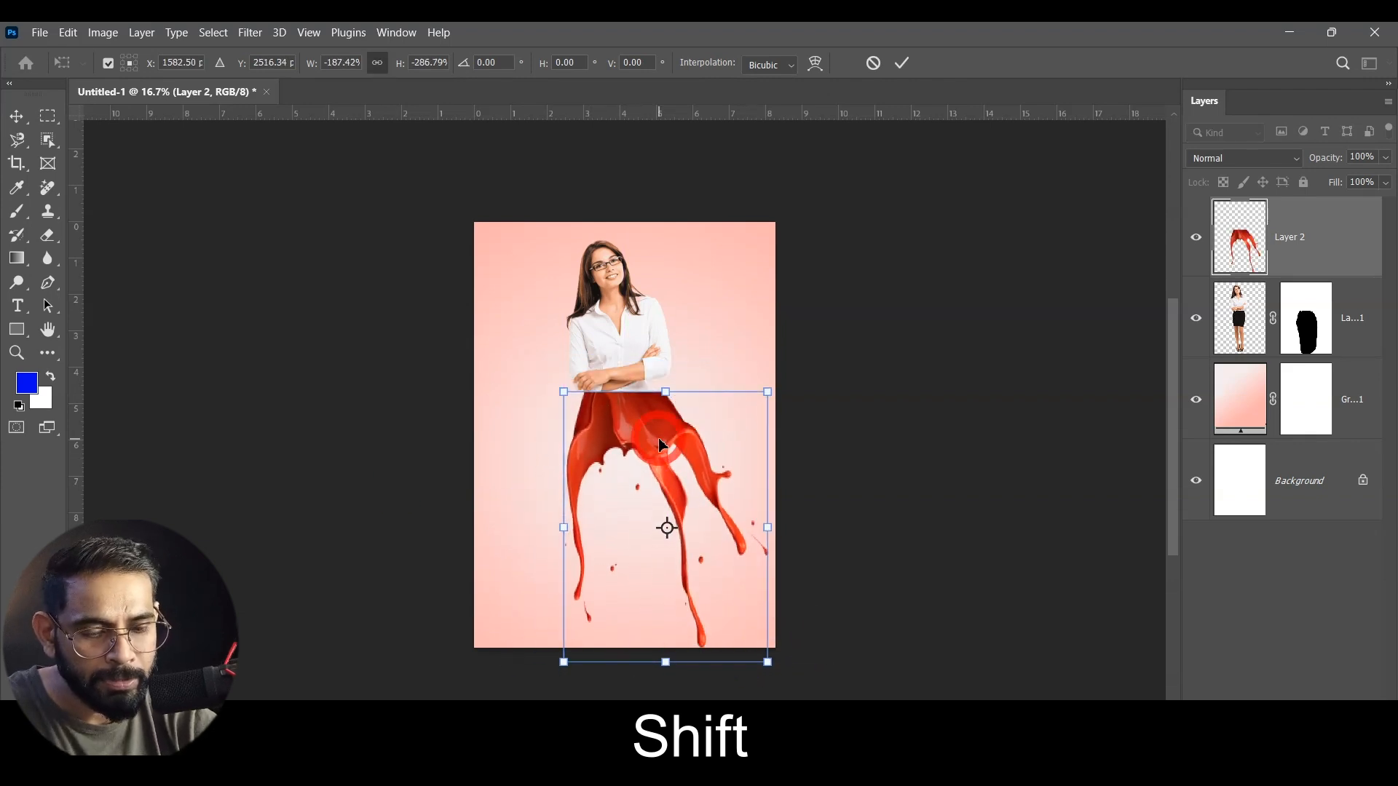
- Scale the flipped splash down to fit the woman's waist, align its upper edge with the shirt hem, and apply the transform
{"action": "key", "text": "ctrl+equal"}
{"action": "key", "text": "ctrl+equal"}
{"action": "key", "text": "ctrl+equal"}
{"action": "left_click_drag", "start_coordinate": [445, 304], "coordinate": [577, 362]}
{"action": "left_click_drag", "start_coordinate": [658, 520], "coordinate": [619, 413]}
{"action": "left_click_drag", "start_coordinate": [1015, 295], "coordinate": [902, 325]}
{"action": "left_click_drag", "start_coordinate": [657, 430], "coordinate": [661, 328]}
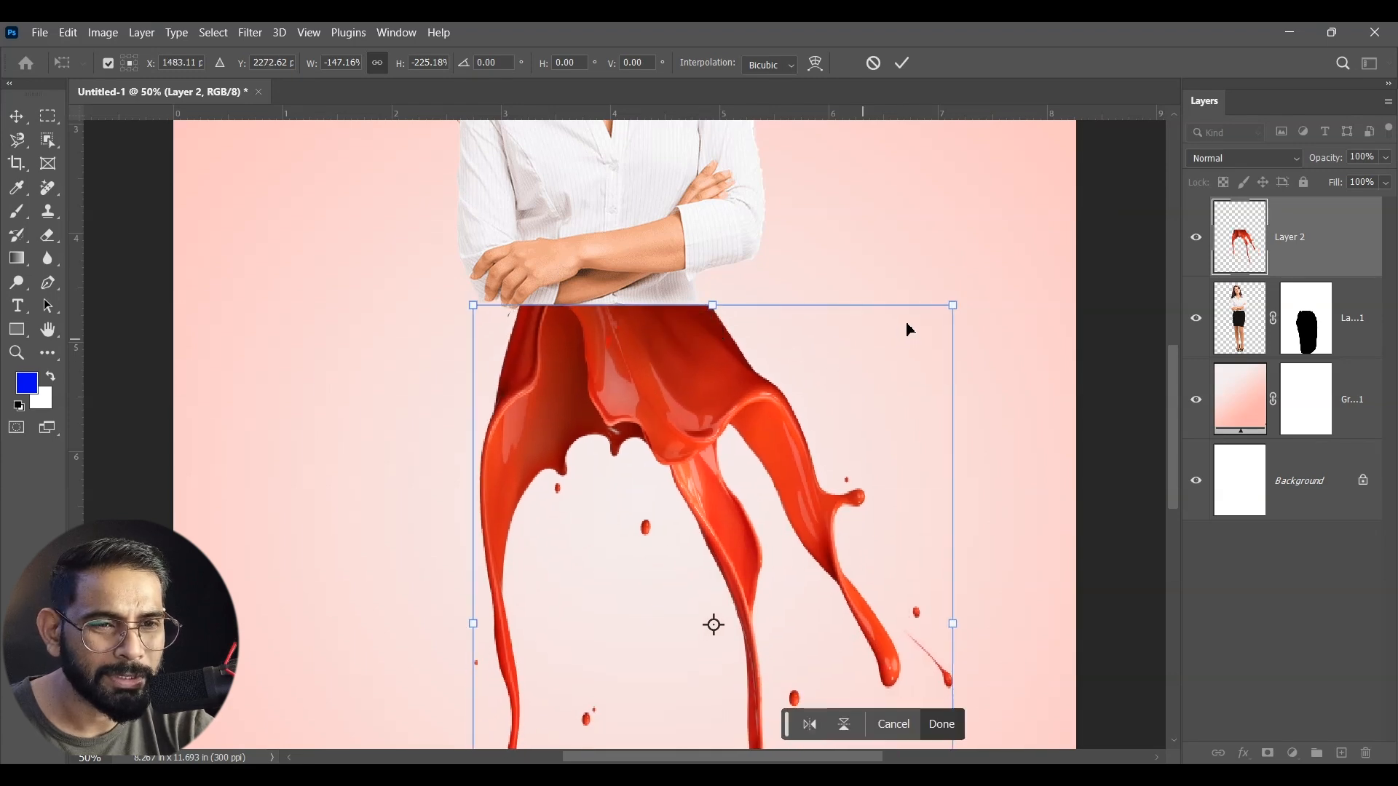
{"action": "left_click_drag", "start_coordinate": [947, 309], "coordinate": [922, 311]}
{"action": "left_click_drag", "start_coordinate": [655, 387], "coordinate": [653, 359]}
{"action": "key", "text": "Return"}
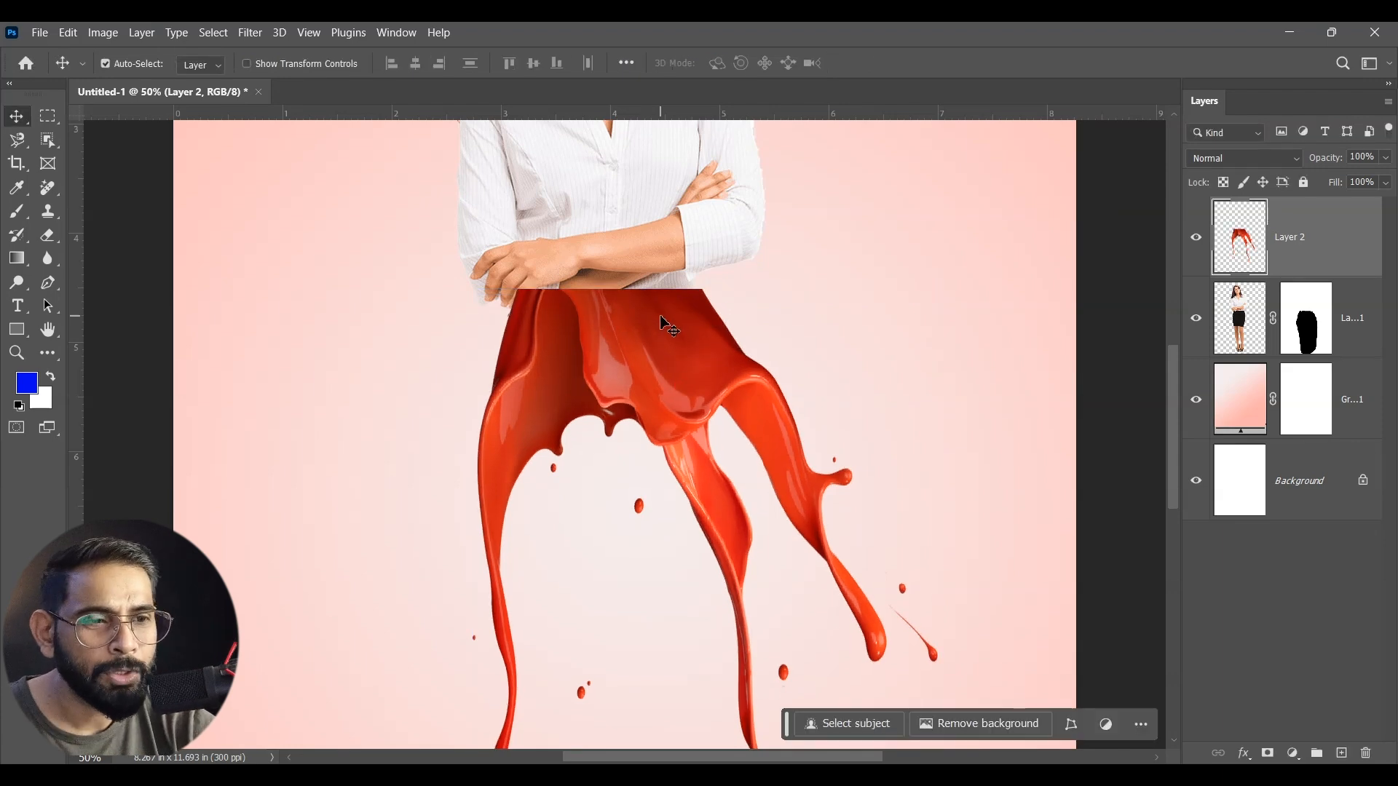
- Place the splash layer beneath the woman's layer and nudge the splash down so its upper edge tucks behind the shirt
{"action": "left_click_drag", "start_coordinate": [1309, 247], "coordinate": [1311, 342]}
{"action": "left_click_drag", "start_coordinate": [680, 380], "coordinate": [679, 397]}
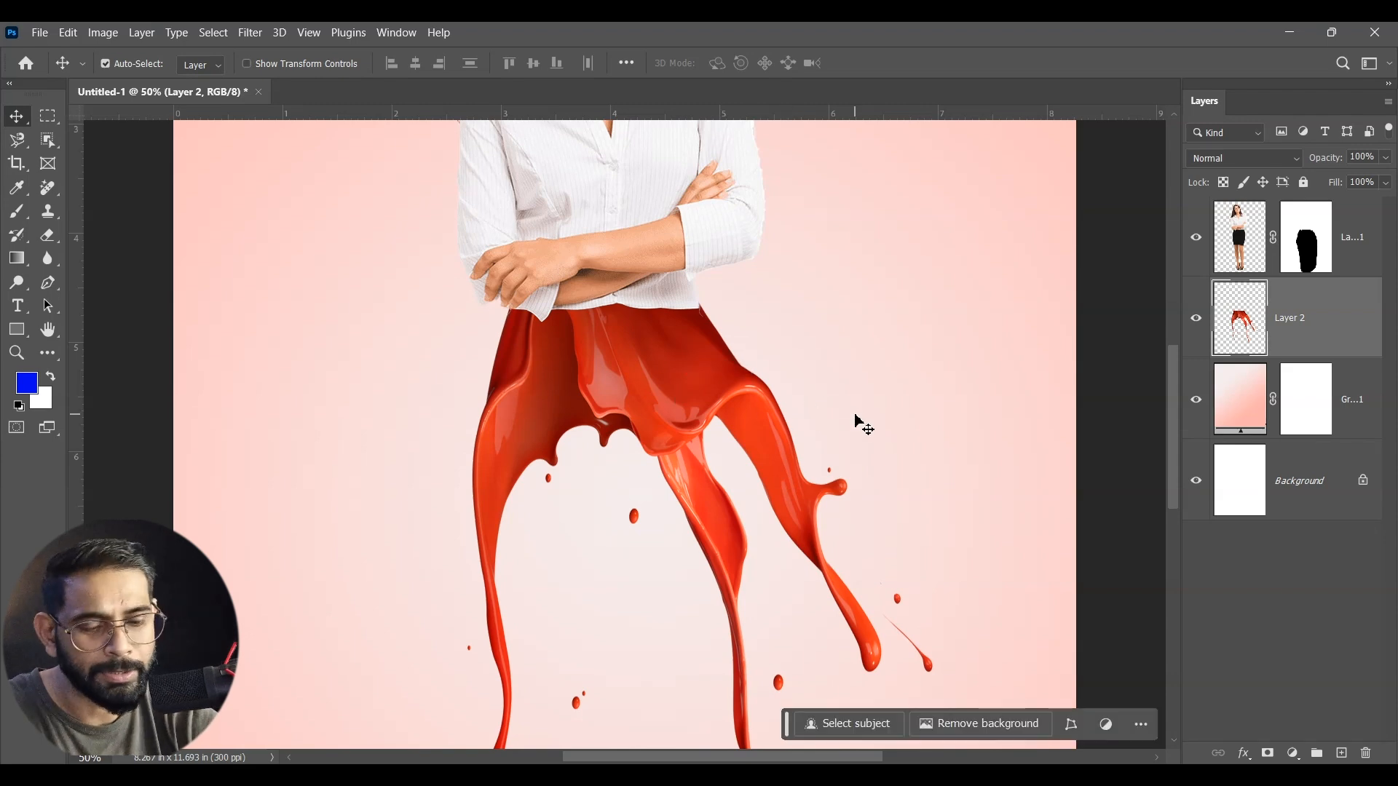
{"action": "key", "text": "ctrl+minus"}
{"action": "left_click_drag", "start_coordinate": [731, 391], "coordinate": [737, 343]}
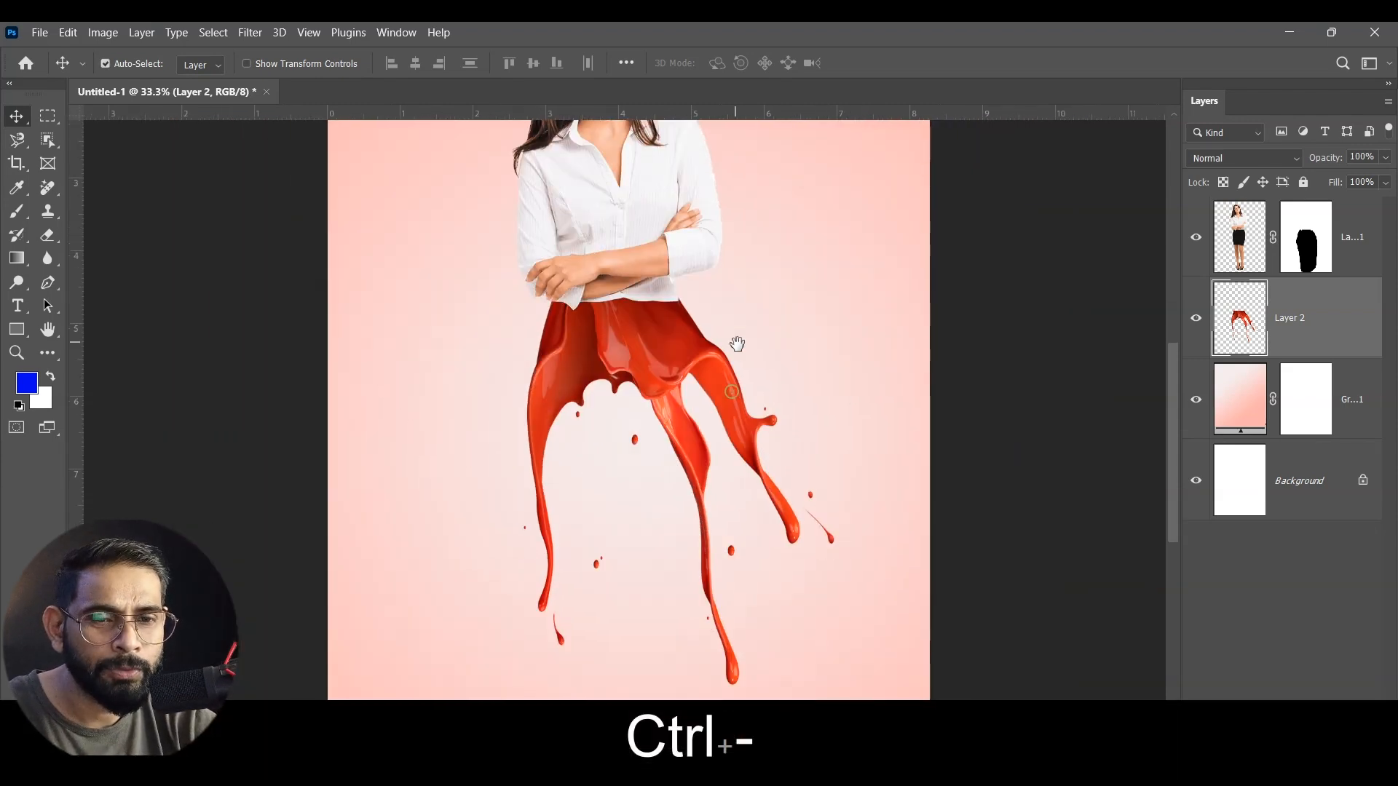
{"action": "key", "text": "ctrl+minus"}
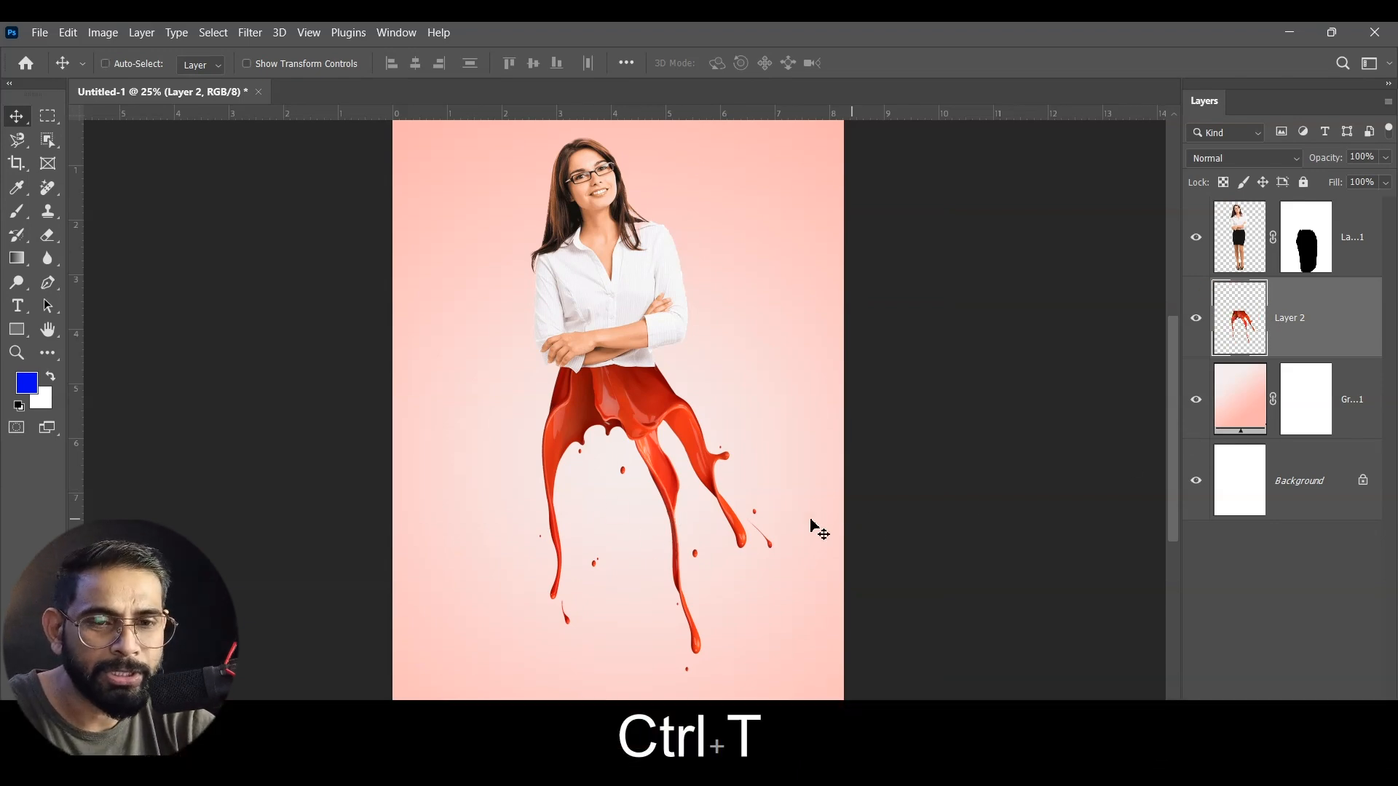
- Start warping the splash, pulling its lower corners and side handles outward and down to flare it like a skirt
{"action": "key", "text": "ctrl+t"}
{"action": "right_click", "coordinate": [562, 387]}
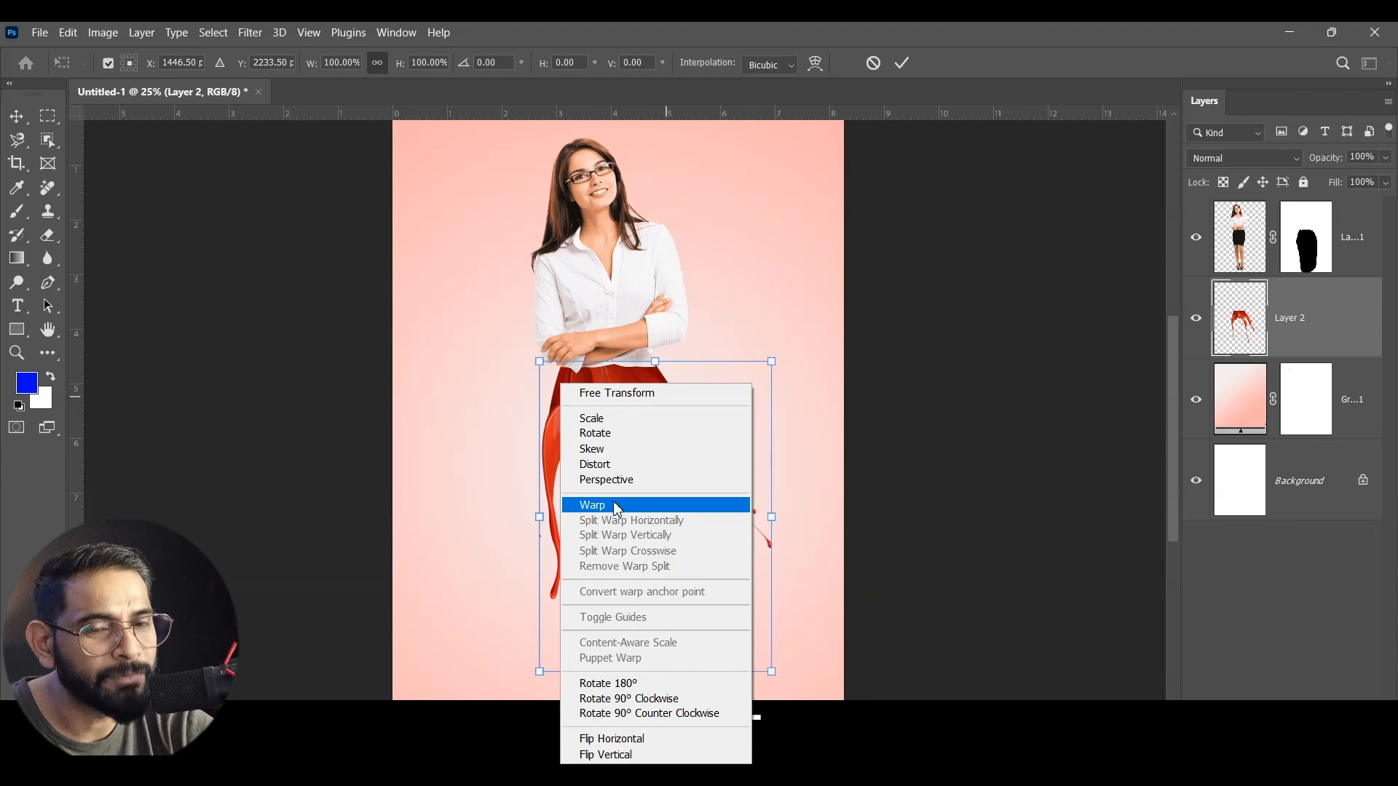
{"action": "left_click", "coordinate": [618, 509]}
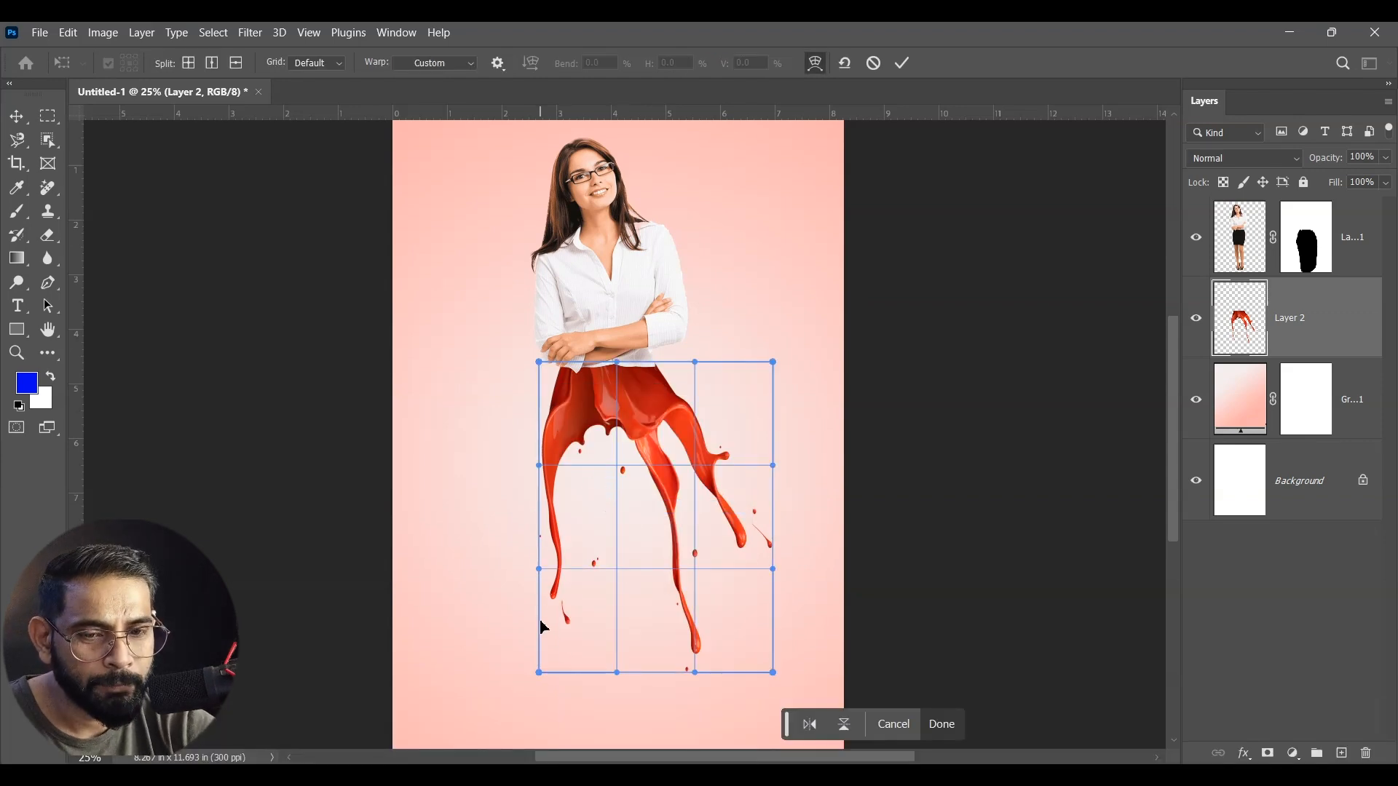
{"action": "left_click_drag", "start_coordinate": [543, 675], "coordinate": [467, 713]}
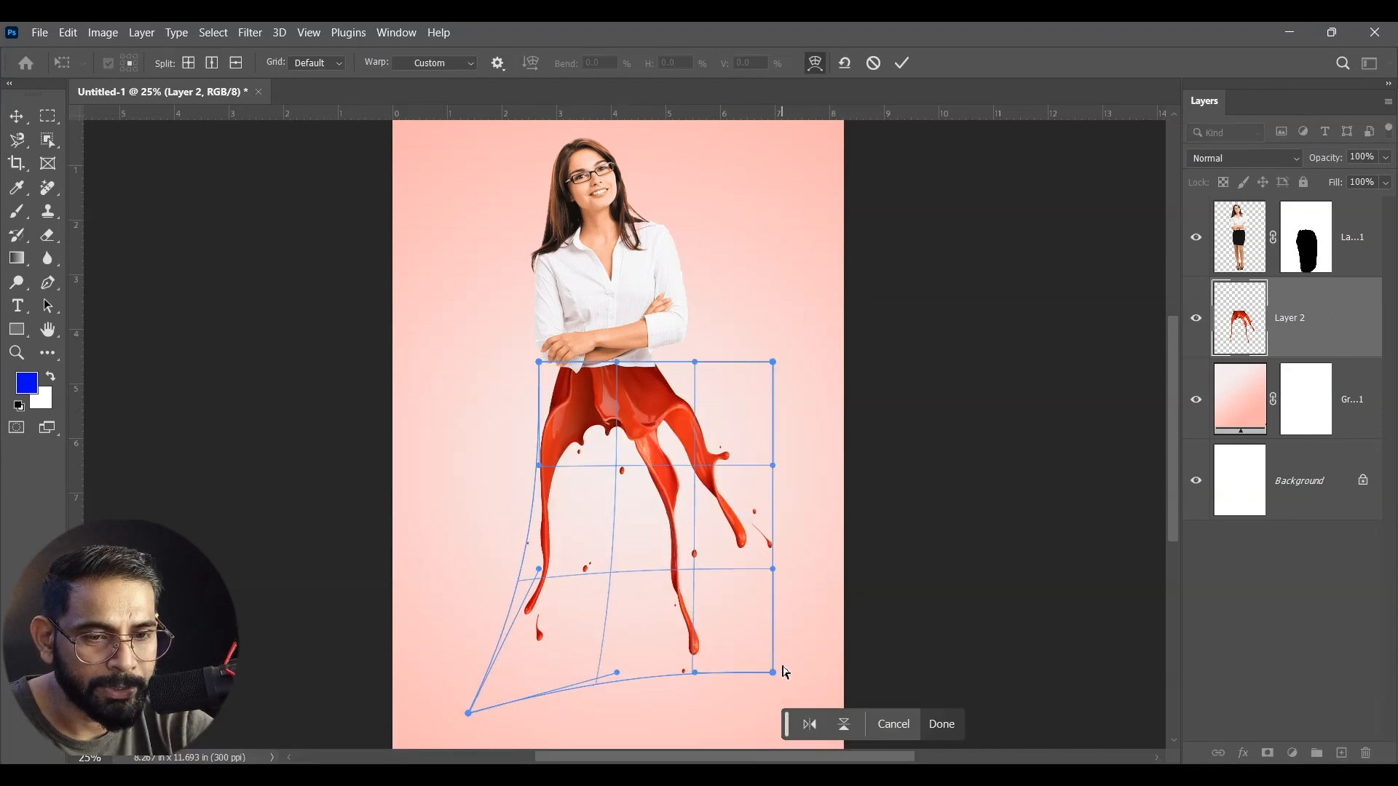
{"action": "left_click_drag", "start_coordinate": [773, 672], "coordinate": [771, 732]}
{"action": "left_click_drag", "start_coordinate": [773, 570], "coordinate": [841, 575]}
{"action": "left_click_drag", "start_coordinate": [502, 592], "coordinate": [430, 580]}
- Refine the warp by stretching the splash's middle downward and widening its sides, and apply it
{"action": "left_click_drag", "start_coordinate": [636, 511], "coordinate": [635, 557]}
{"action": "left_click_drag", "start_coordinate": [545, 626], "coordinate": [531, 665]}
{"action": "left_click_drag", "start_coordinate": [622, 695], "coordinate": [615, 717]}
{"action": "left_click_drag", "start_coordinate": [538, 466], "coordinate": [510, 471]}
{"action": "left_click_drag", "start_coordinate": [774, 466], "coordinate": [805, 453]}
{"action": "left_click_drag", "start_coordinate": [617, 550], "coordinate": [615, 558]}
{"action": "key", "text": "Return"}
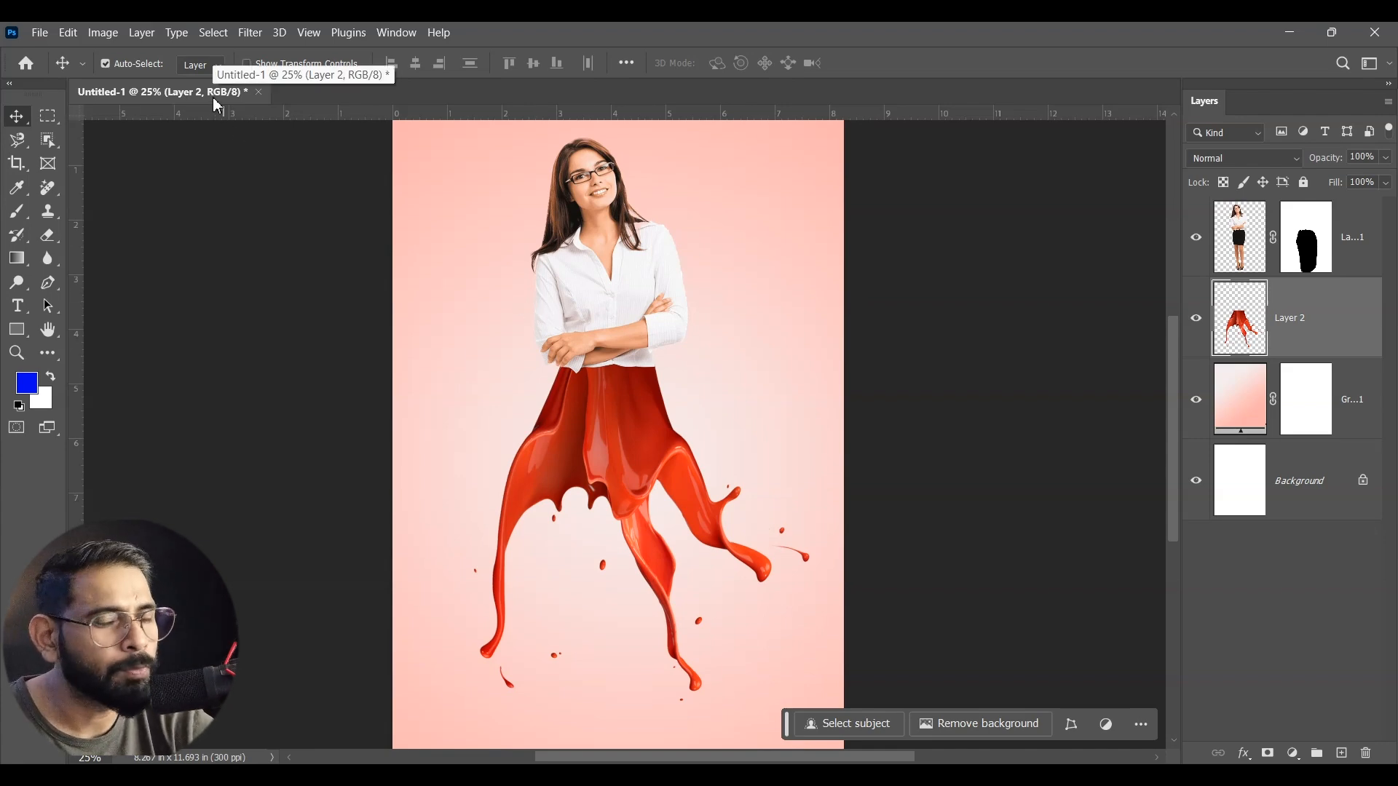
- Float and minimize the finished skirt composition, and set the Nike-Shoe-PNG.png window in view
{"action": "left_click_drag", "start_coordinate": [214, 98], "coordinate": [345, 135]}
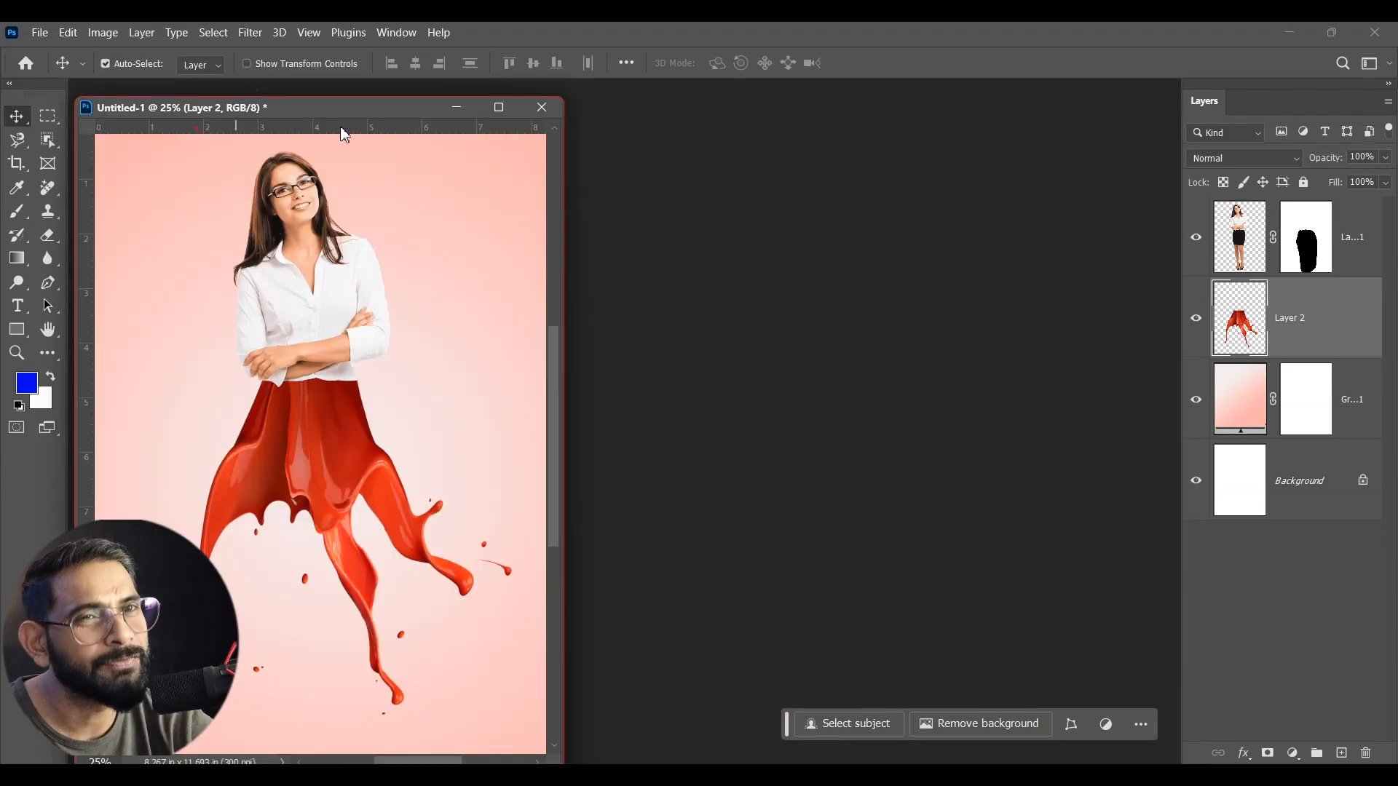
{"action": "left_click", "coordinate": [460, 111]}
{"action": "left_click_drag", "start_coordinate": [1092, 209], "coordinate": [837, 112]}
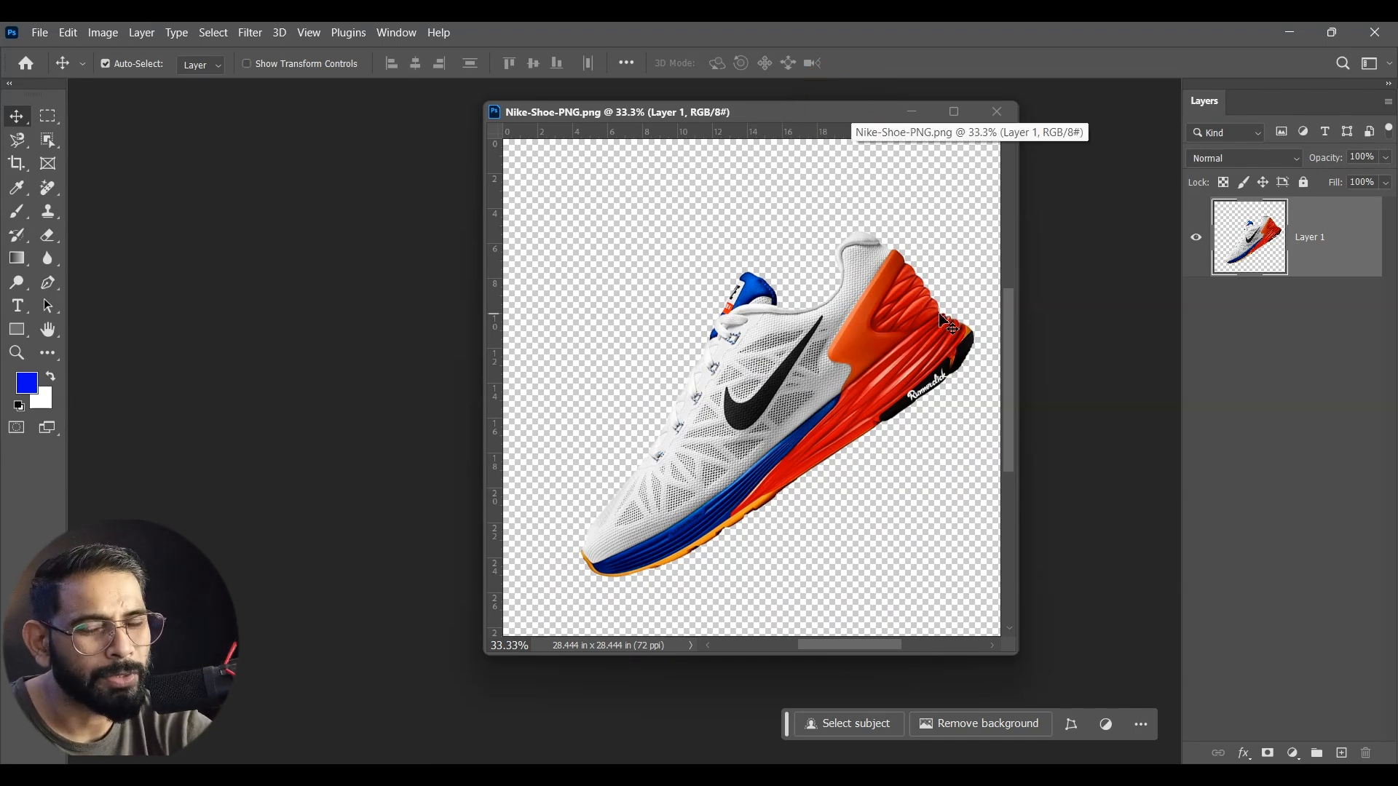
{"action": "left_click_drag", "start_coordinate": [778, 117], "coordinate": [865, 128]}
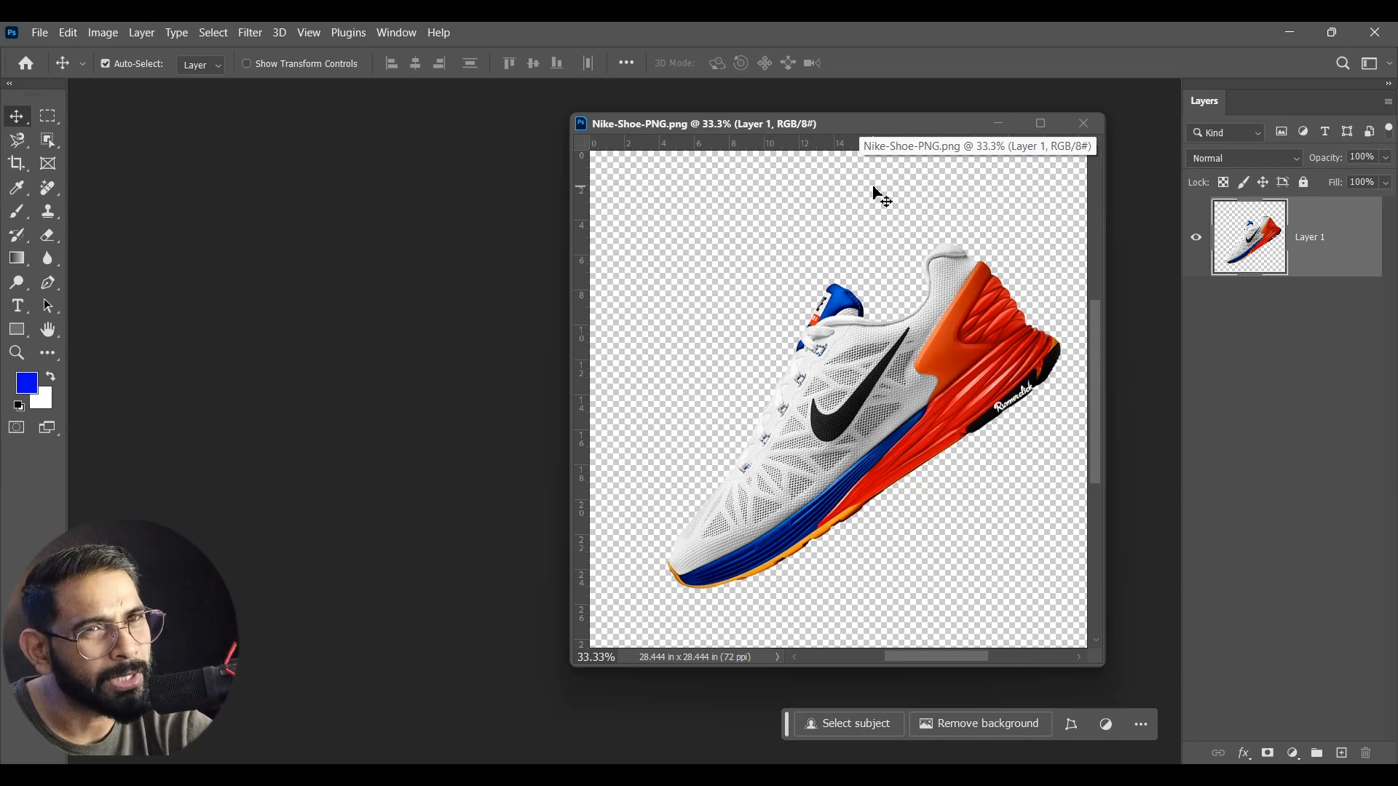
- Create a new 1920 x 1080 pixel document at 72 pixels/inch with a white background
{"action": "left_click", "coordinate": [39, 33]}
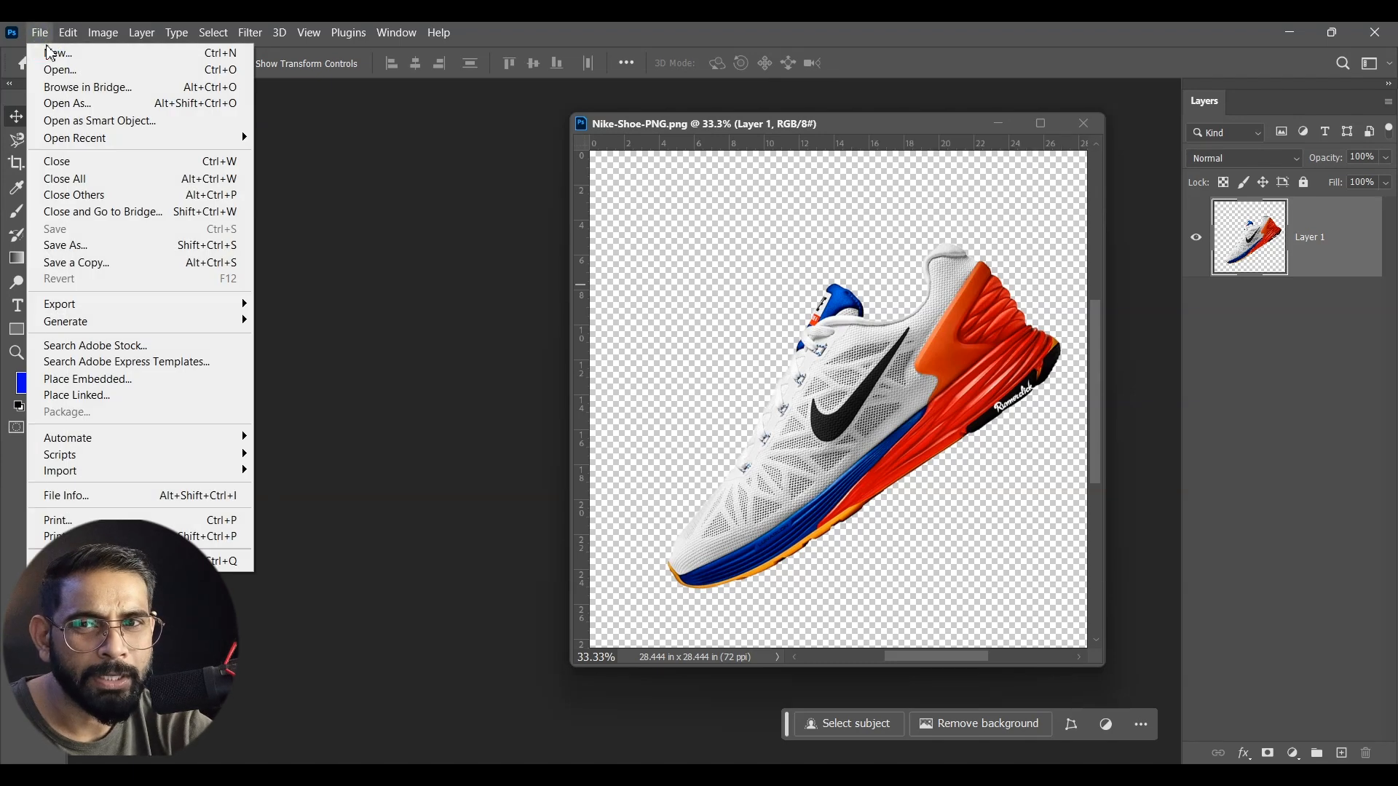
{"action": "left_click", "coordinate": [62, 58]}
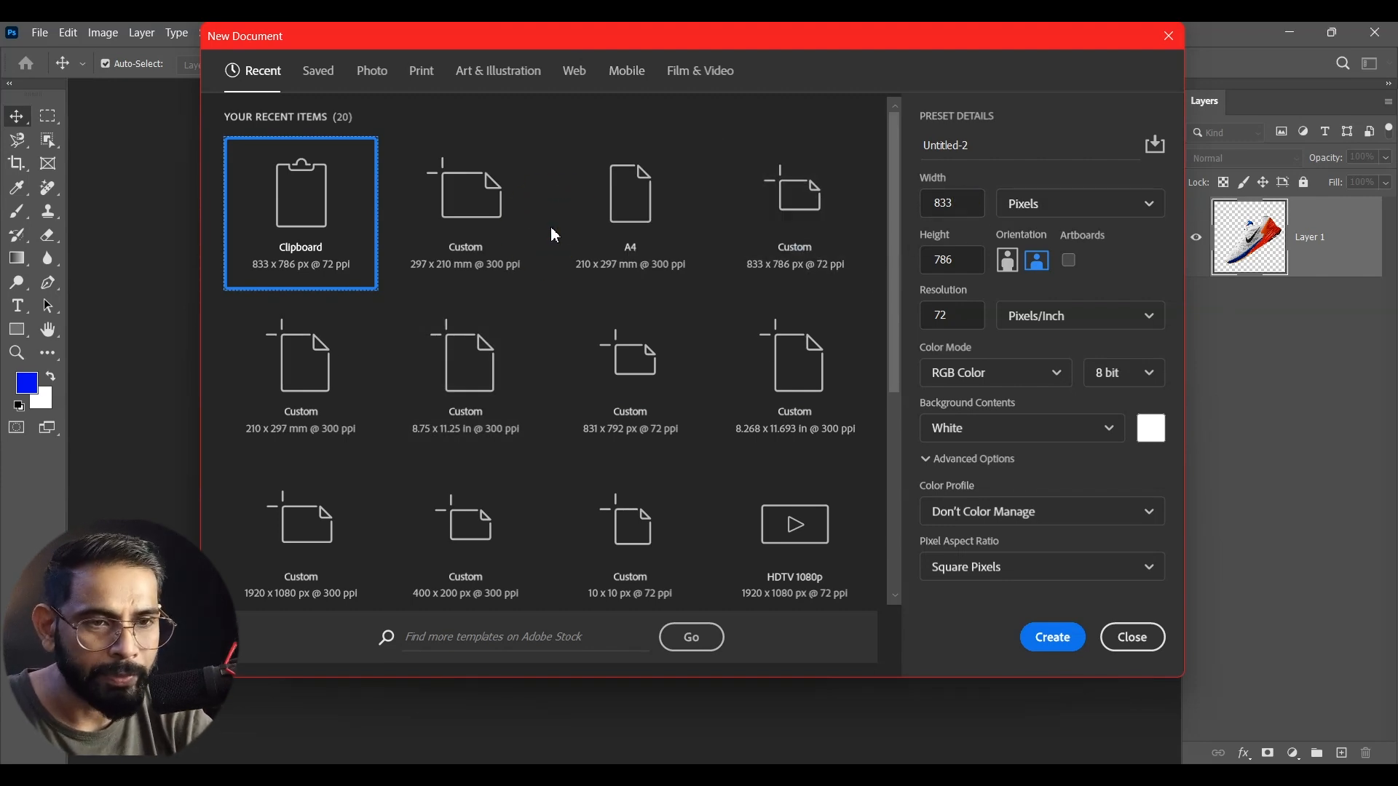
{"action": "double_click", "coordinate": [957, 208]}
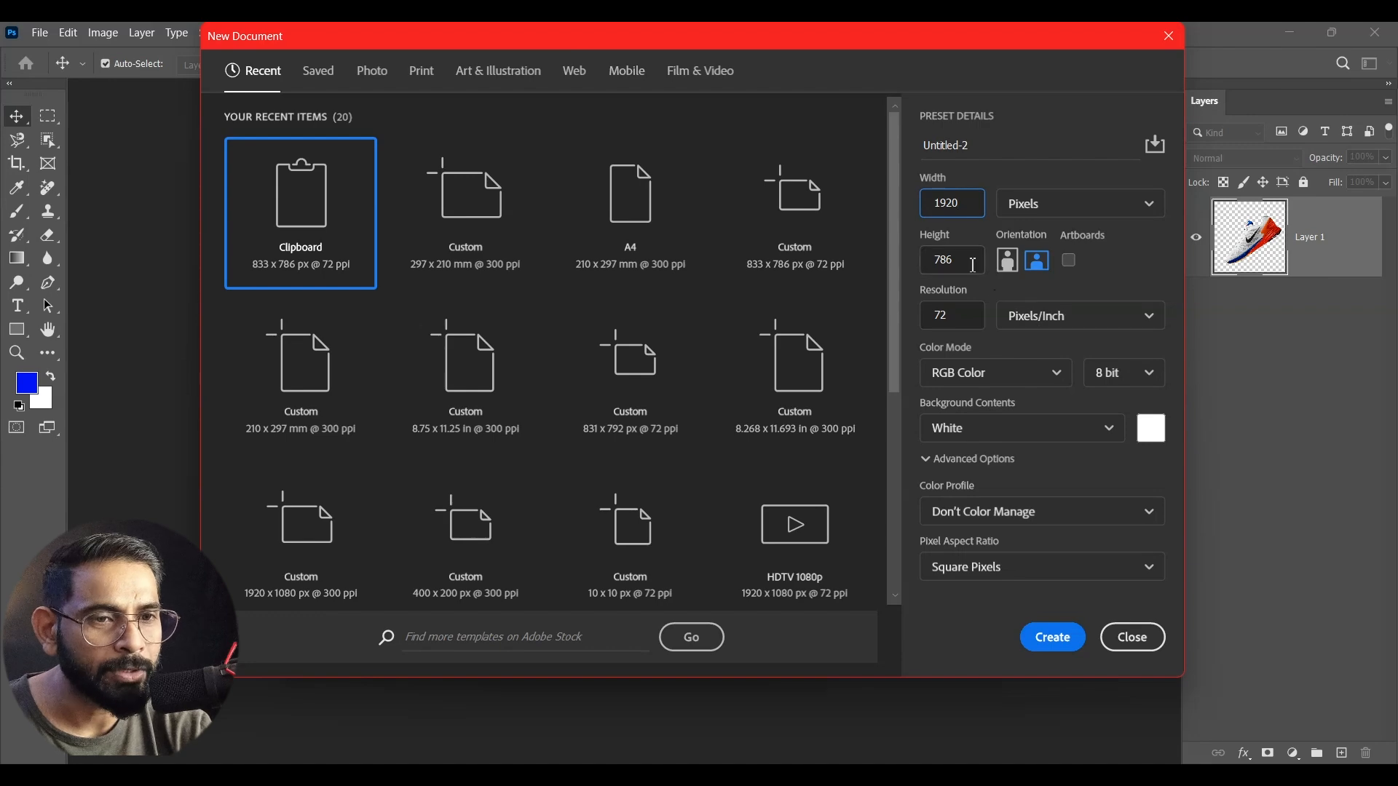
{"action": "double_click", "coordinate": [973, 266]}
{"action": "type", "text": "1080"}
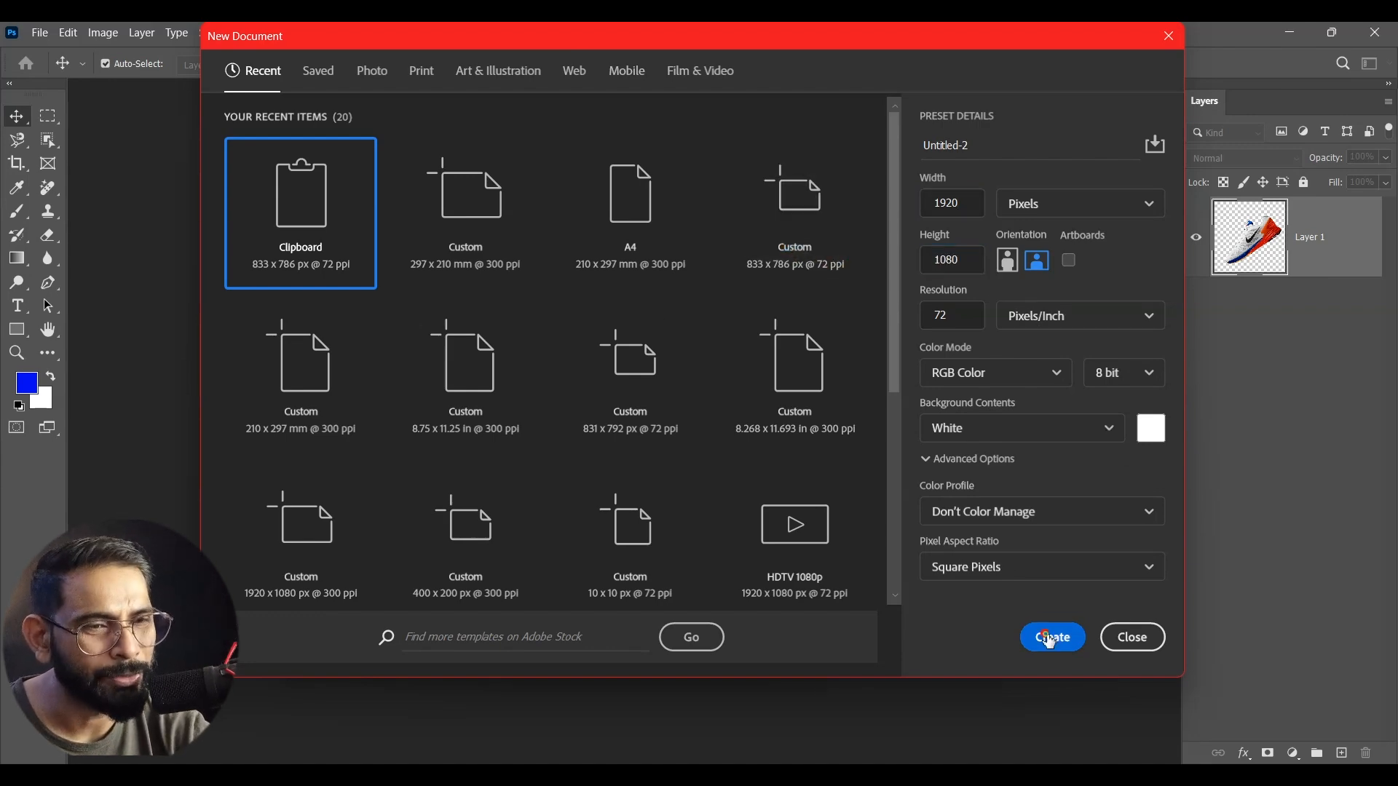
{"action": "left_click", "coordinate": [1052, 637]}
- Separate the blank document from the shoe image into its own floating window and fit its whole canvas in view
{"action": "left_click", "coordinate": [16, 118]}
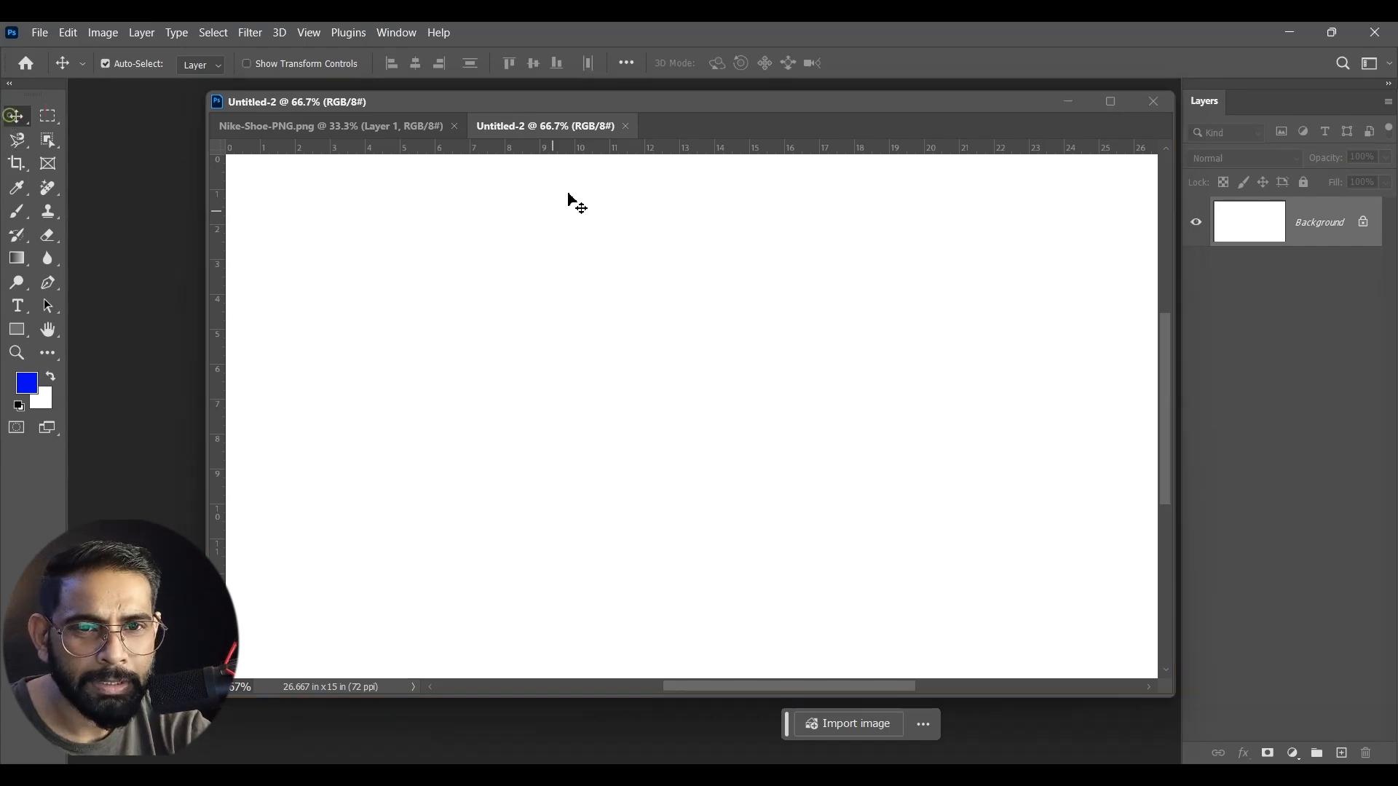
{"action": "left_click_drag", "start_coordinate": [556, 152], "coordinate": [618, 269]}
{"action": "left_click_drag", "start_coordinate": [749, 218], "coordinate": [471, 182]}
{"action": "key", "text": "ctrl+minus"}
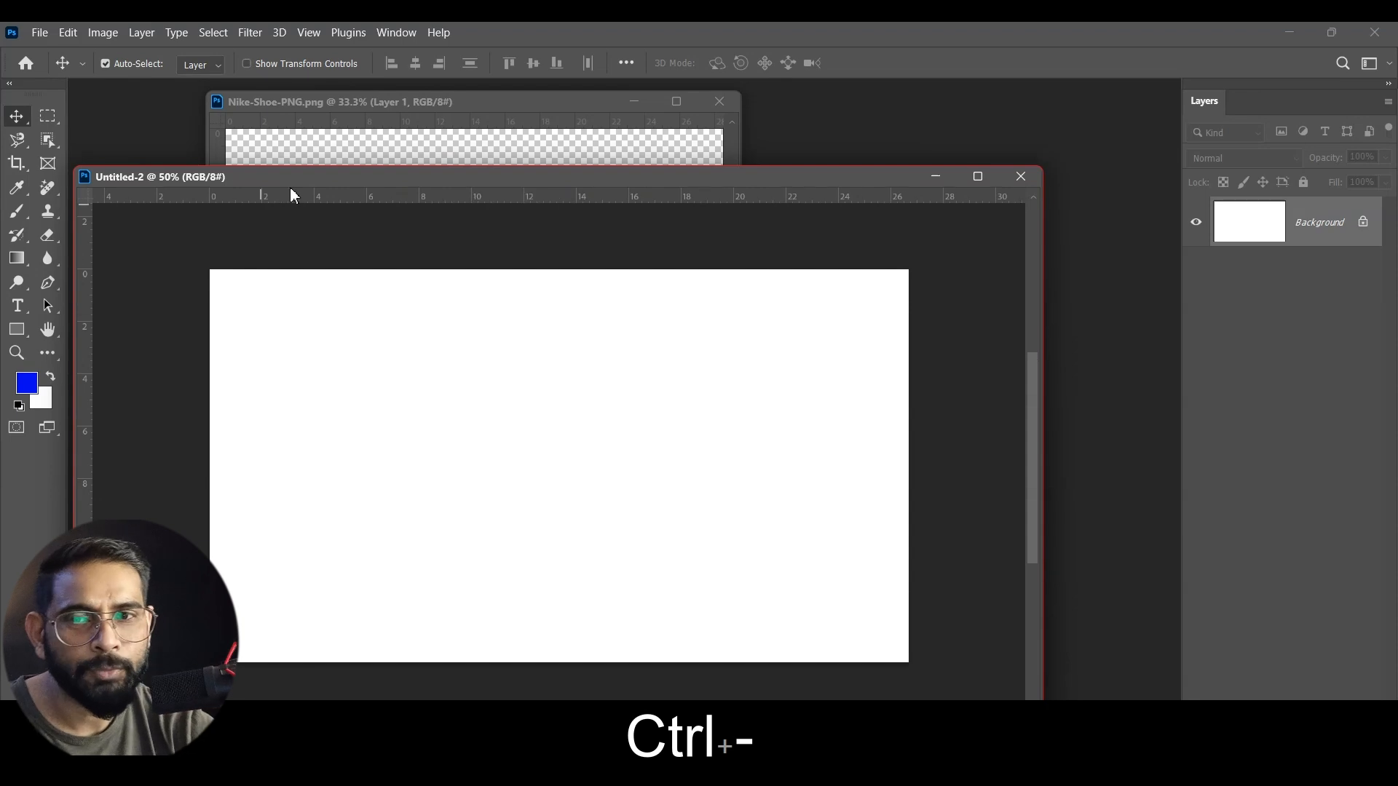
- Add a radial gradient fill from the pale green Greens preset, spanning centre to edge, and reverse it so the centre is lighter
{"action": "left_click", "coordinate": [16, 258]}
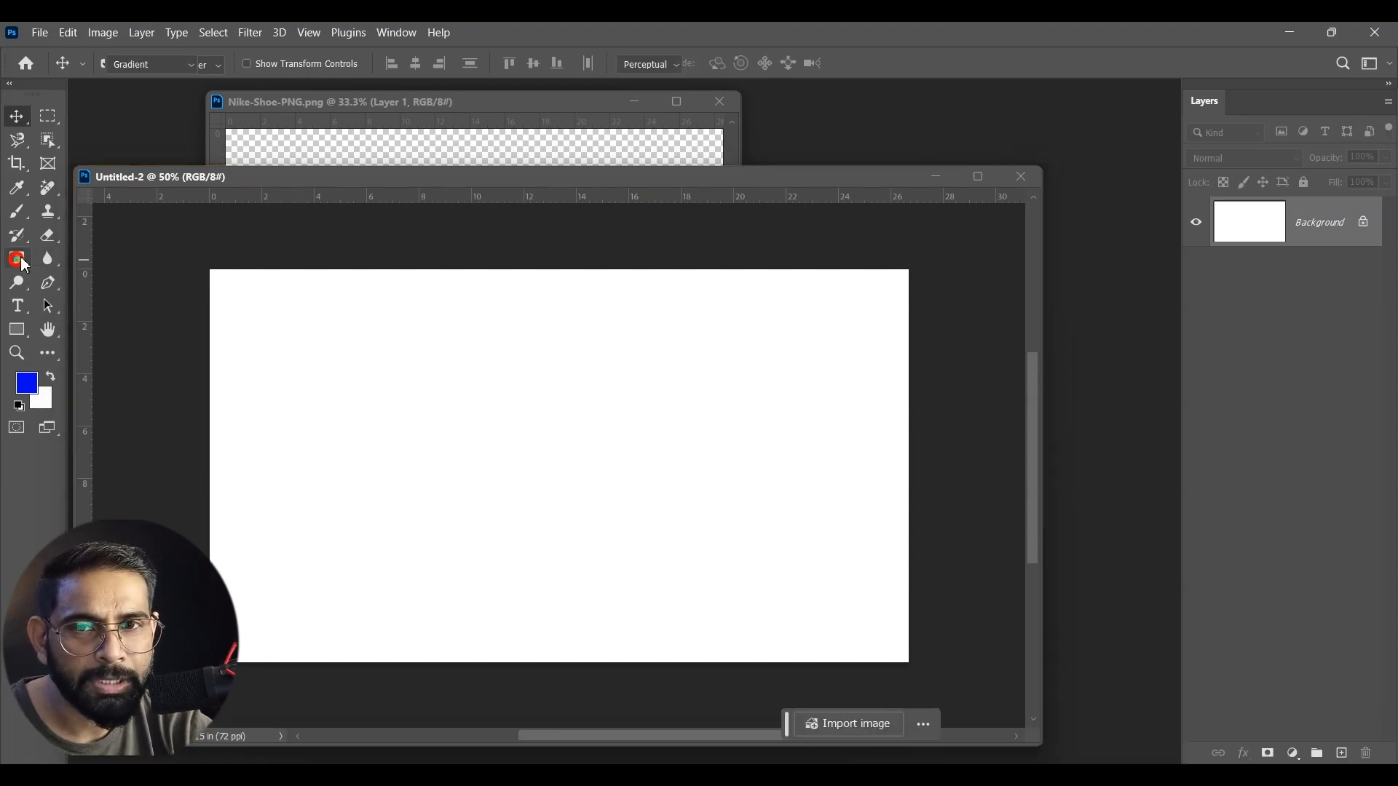
{"action": "left_click", "coordinate": [288, 64]}
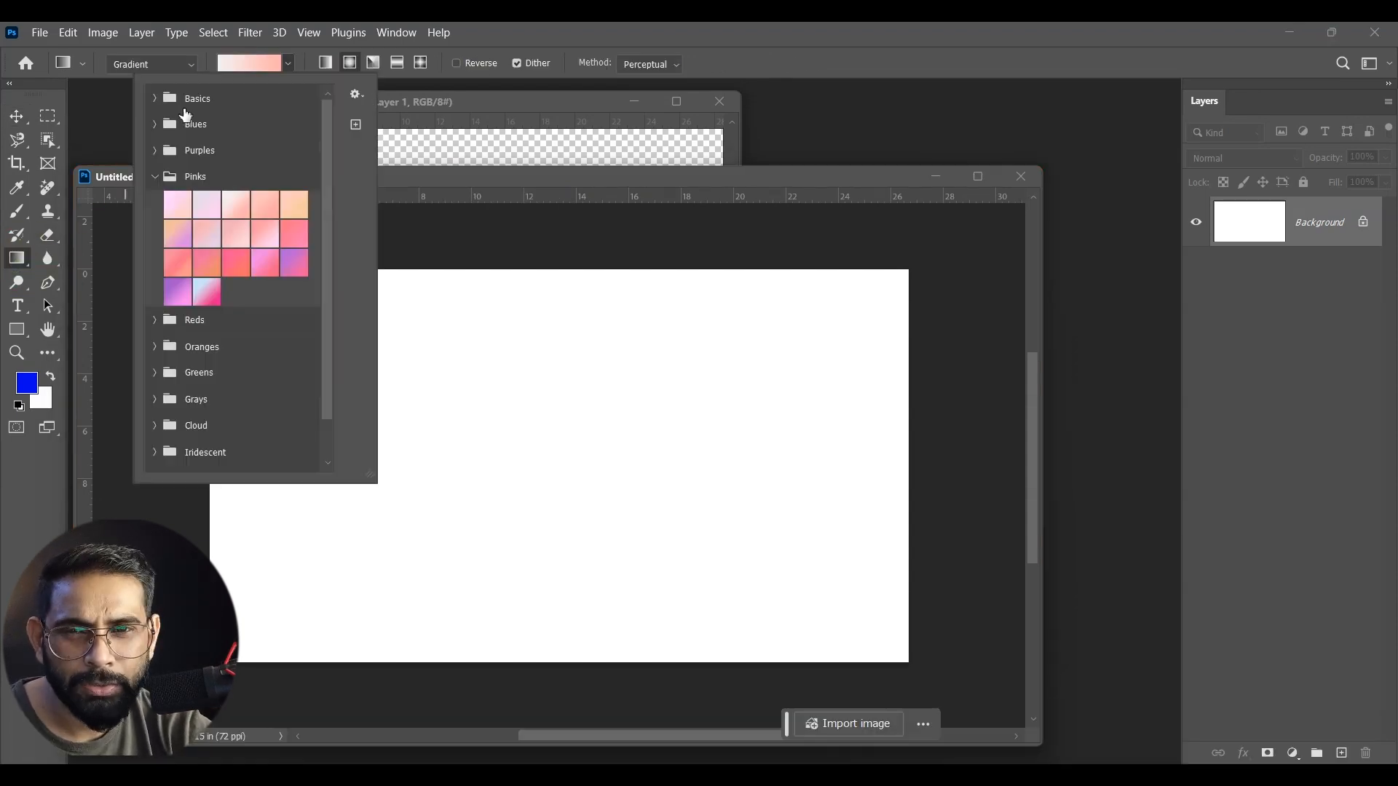
{"action": "left_click", "coordinate": [155, 373]}
{"action": "left_click", "coordinate": [295, 429]}
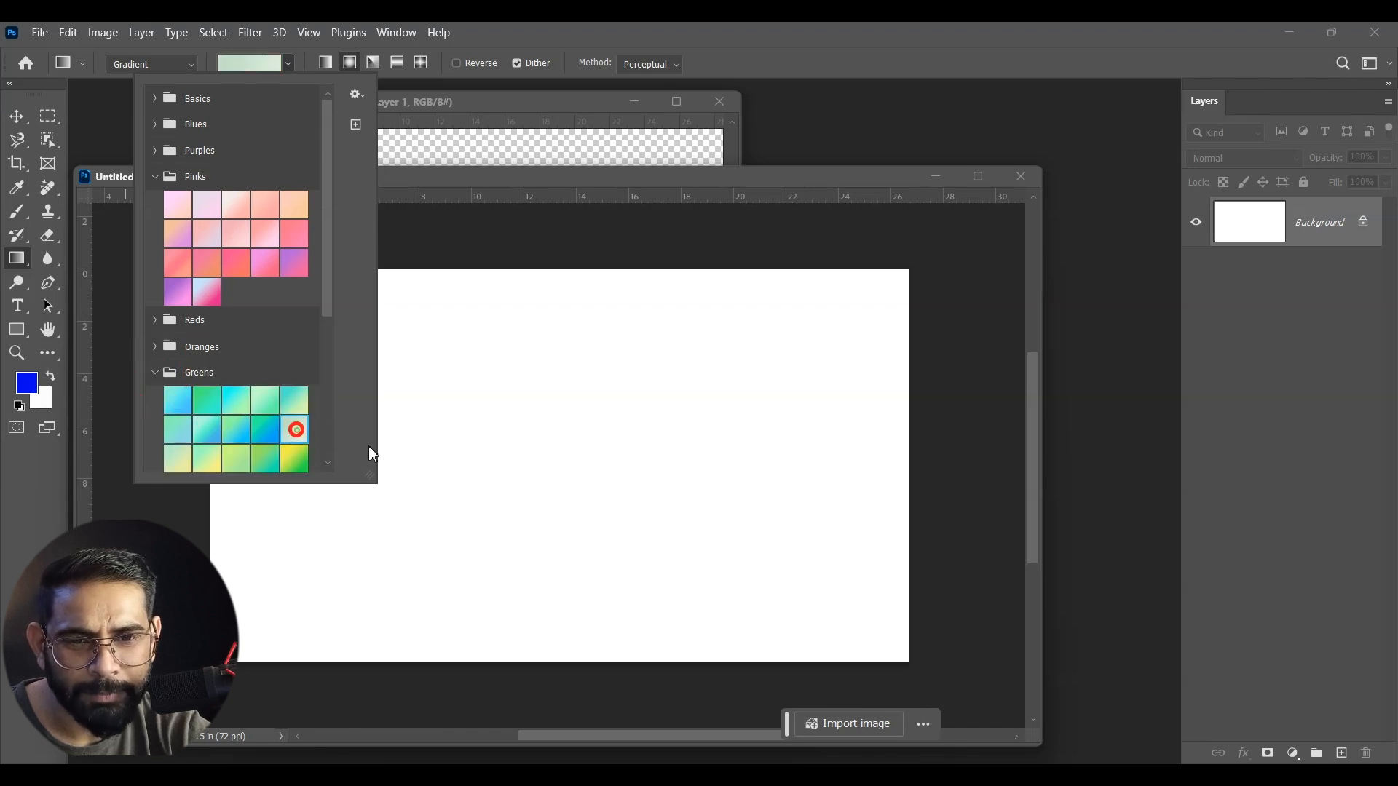
{"action": "left_click", "coordinate": [511, 445]}
{"action": "left_click_drag", "start_coordinate": [541, 451], "coordinate": [870, 591]}
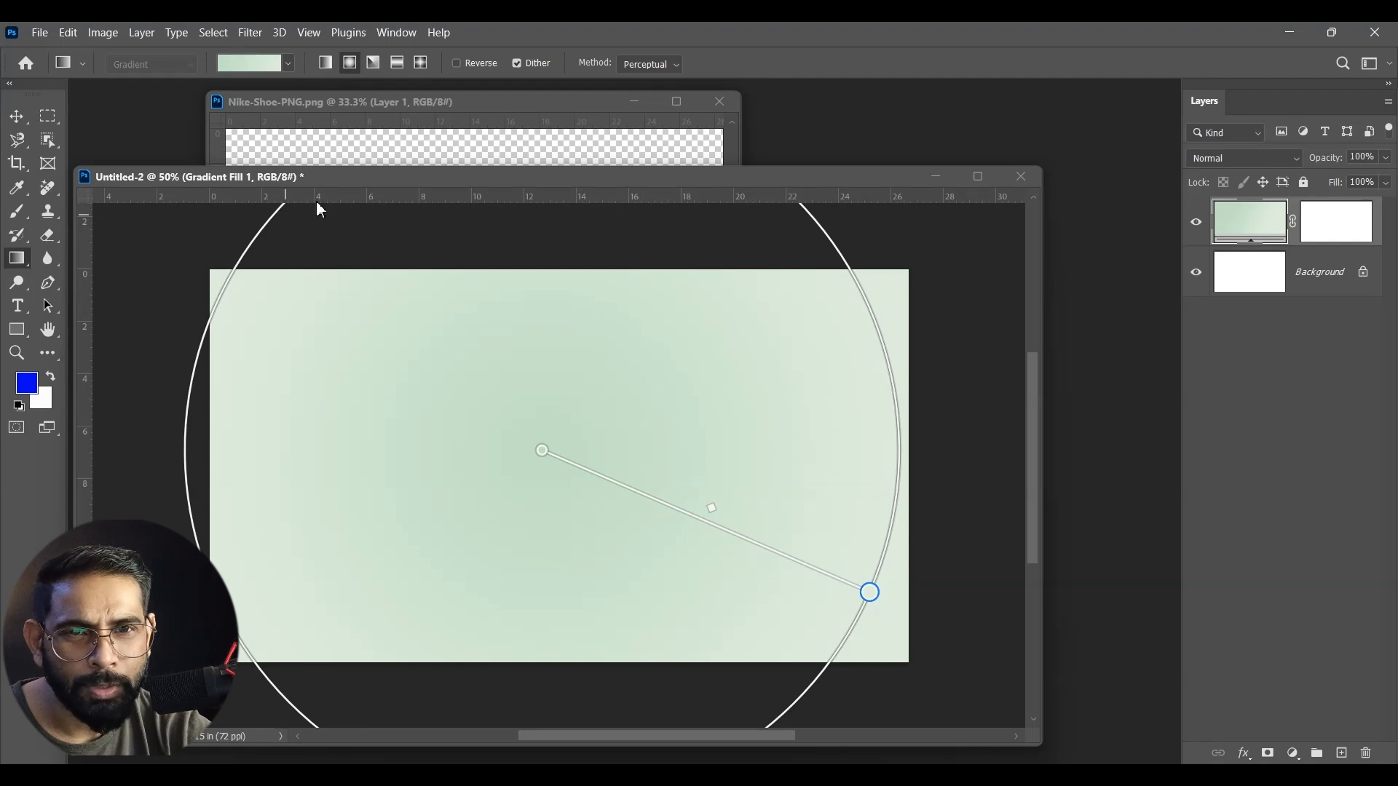
{"action": "left_click", "coordinate": [457, 63]}
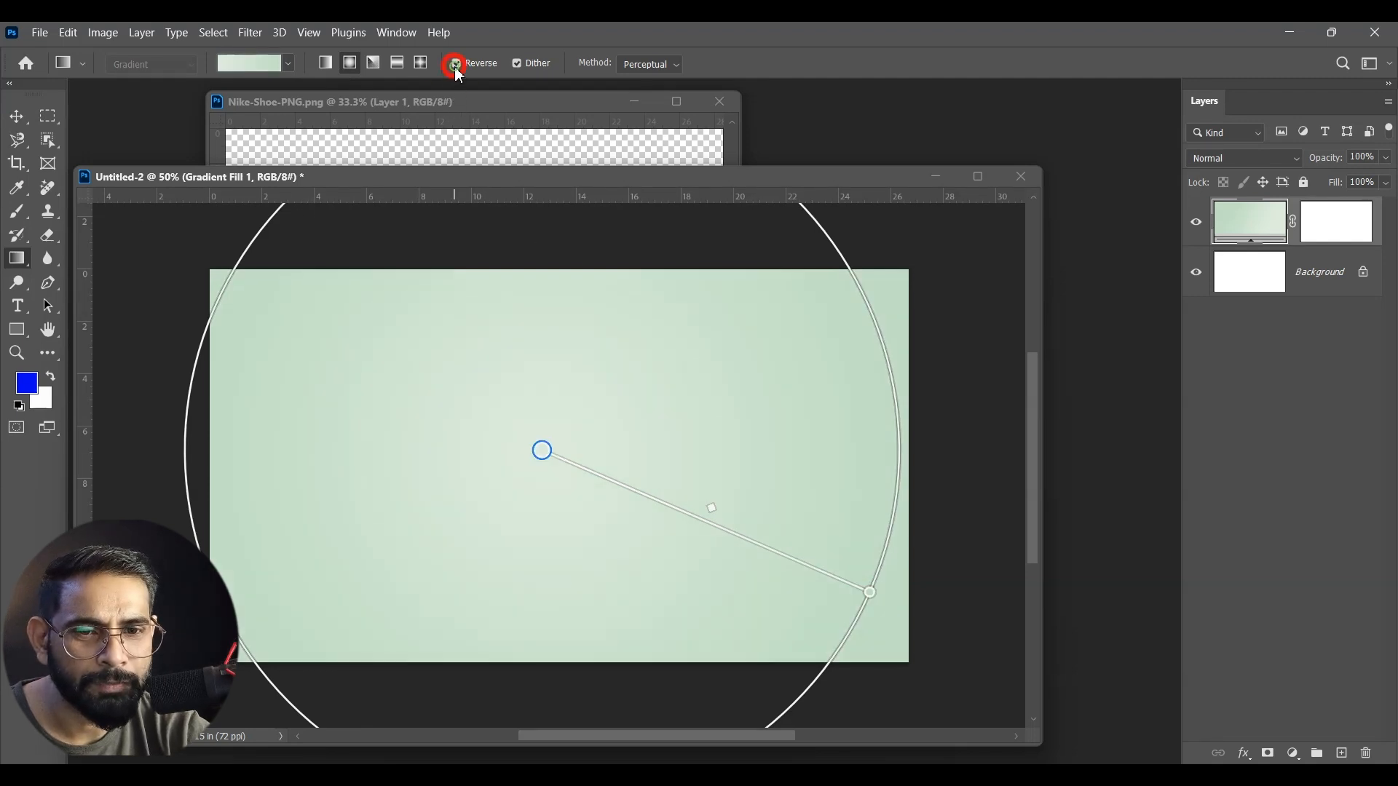
- Copy the shoe from Nike-Shoe-PNG.png into the green gradient document as a new layer
{"action": "left_click", "coordinate": [17, 116]}
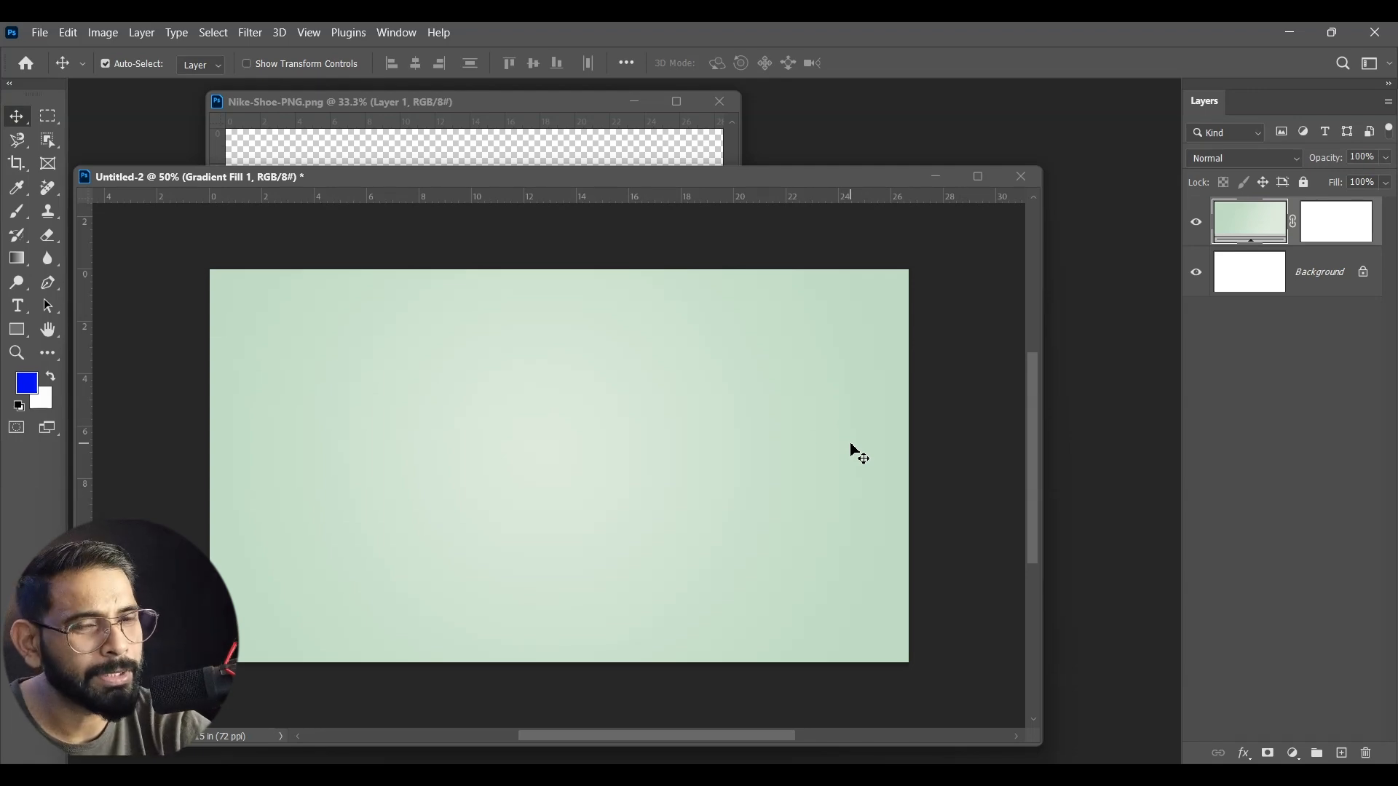
{"action": "left_click", "coordinate": [584, 167]}
{"action": "left_click_drag", "start_coordinate": [575, 375], "coordinate": [663, 449]}
{"action": "left_click", "coordinate": [737, 126]}
- Scale down the shoe layer so the whole shoe fits the canvas, and place it in the lower left half
{"action": "key", "text": "ctrl+t"}
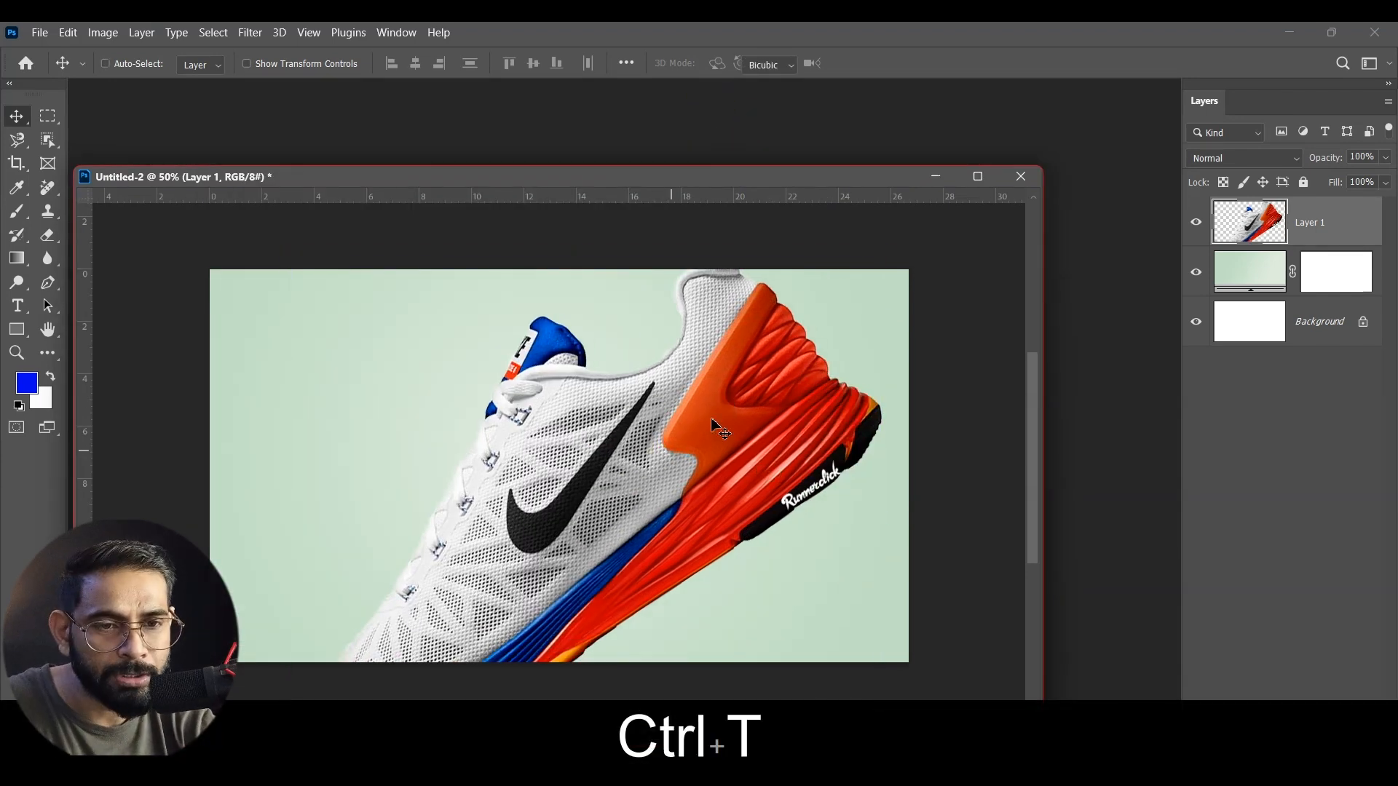
{"action": "left_click_drag", "start_coordinate": [858, 263], "coordinate": [543, 552]}
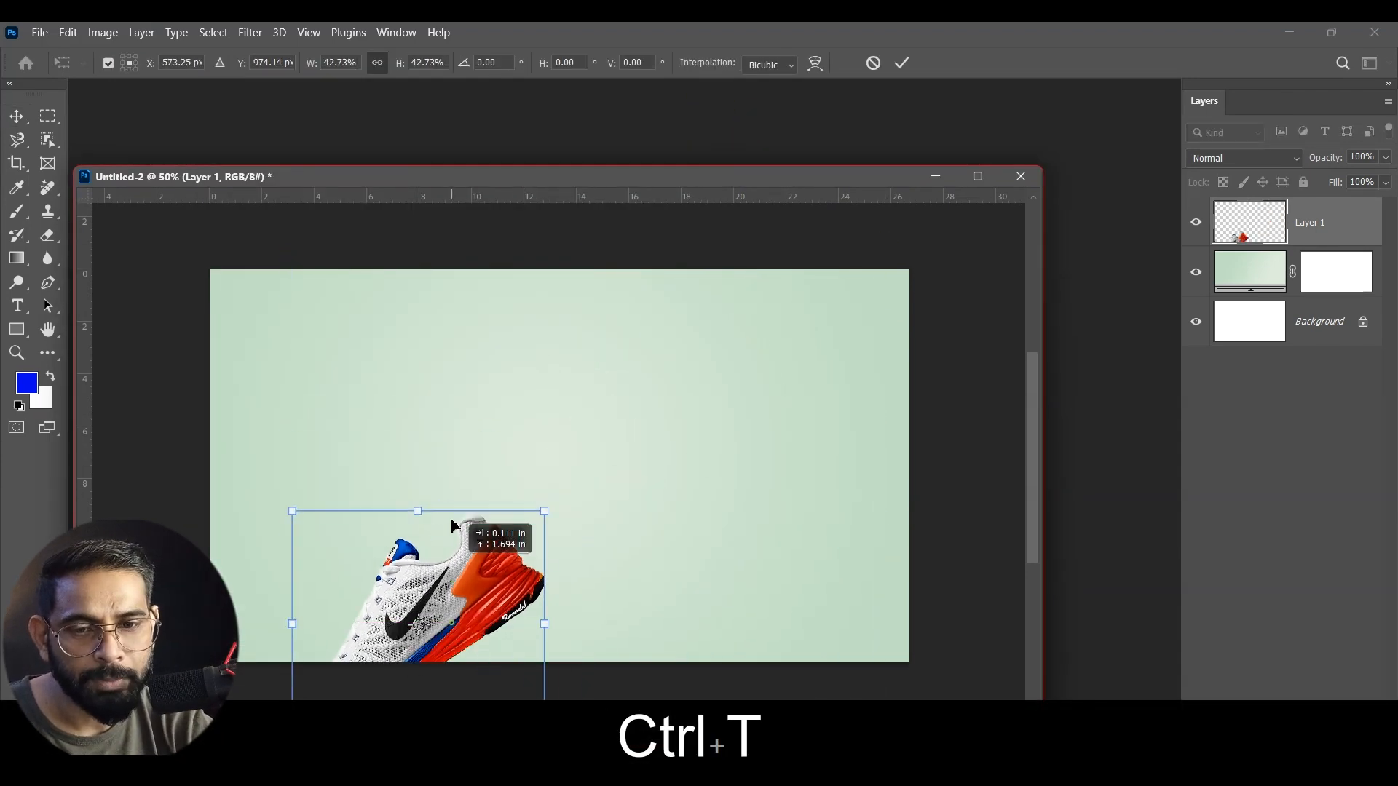
{"action": "left_click_drag", "start_coordinate": [452, 561], "coordinate": [456, 452]}
{"action": "left_click_drag", "start_coordinate": [562, 403], "coordinate": [689, 405]}
{"action": "mouse_move", "coordinate": [597, 465]}
{"action": "left_mouse_down"}
{"action": "mouse_move", "coordinate": [614, 455]}
{"action": "mouse_move", "coordinate": [621, 473]}
{"action": "left_mouse_up"}
{"action": "key", "text": "Return"}
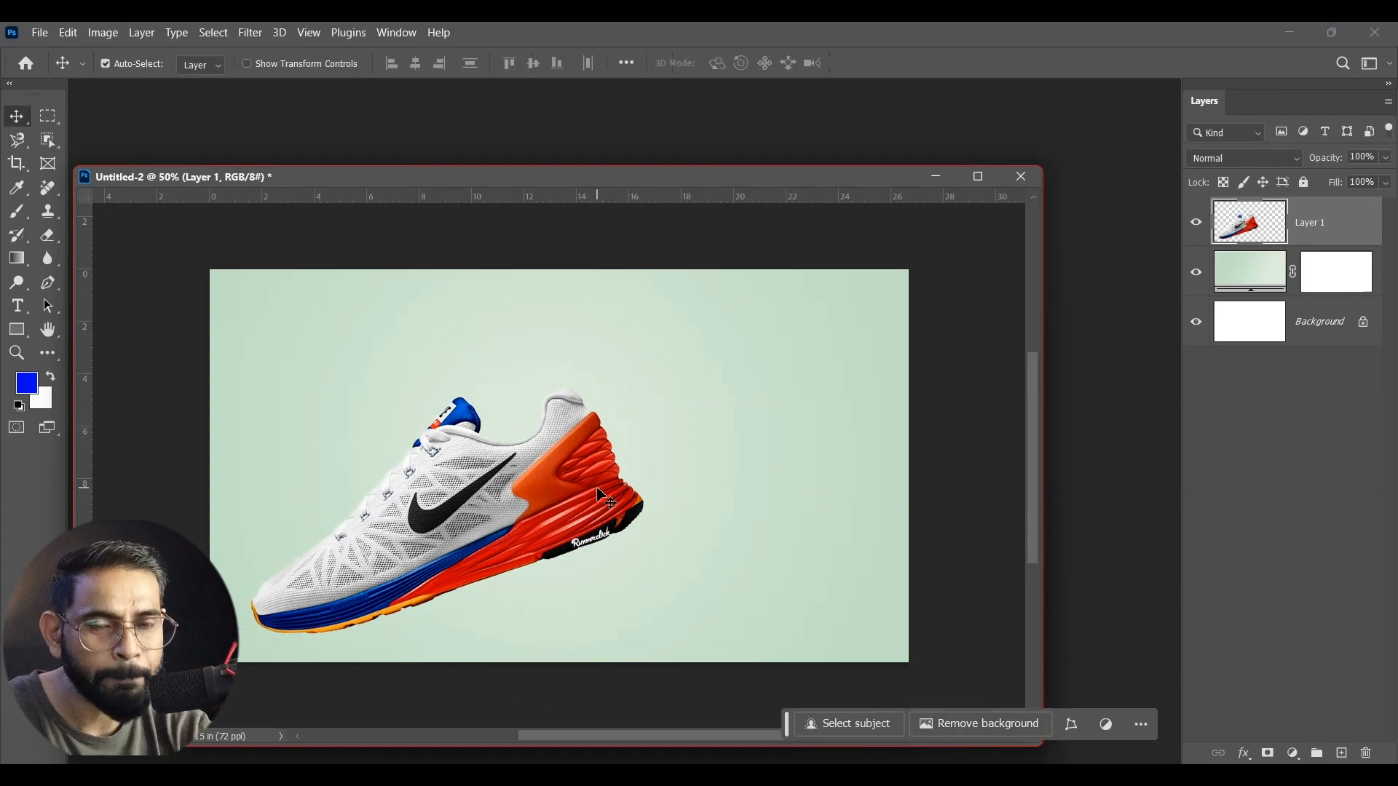
- Select the shoe's sole and orange heel with the Magnetic Lasso, then cut and paste them in place onto a new layer
{"action": "left_click", "coordinate": [17, 140]}
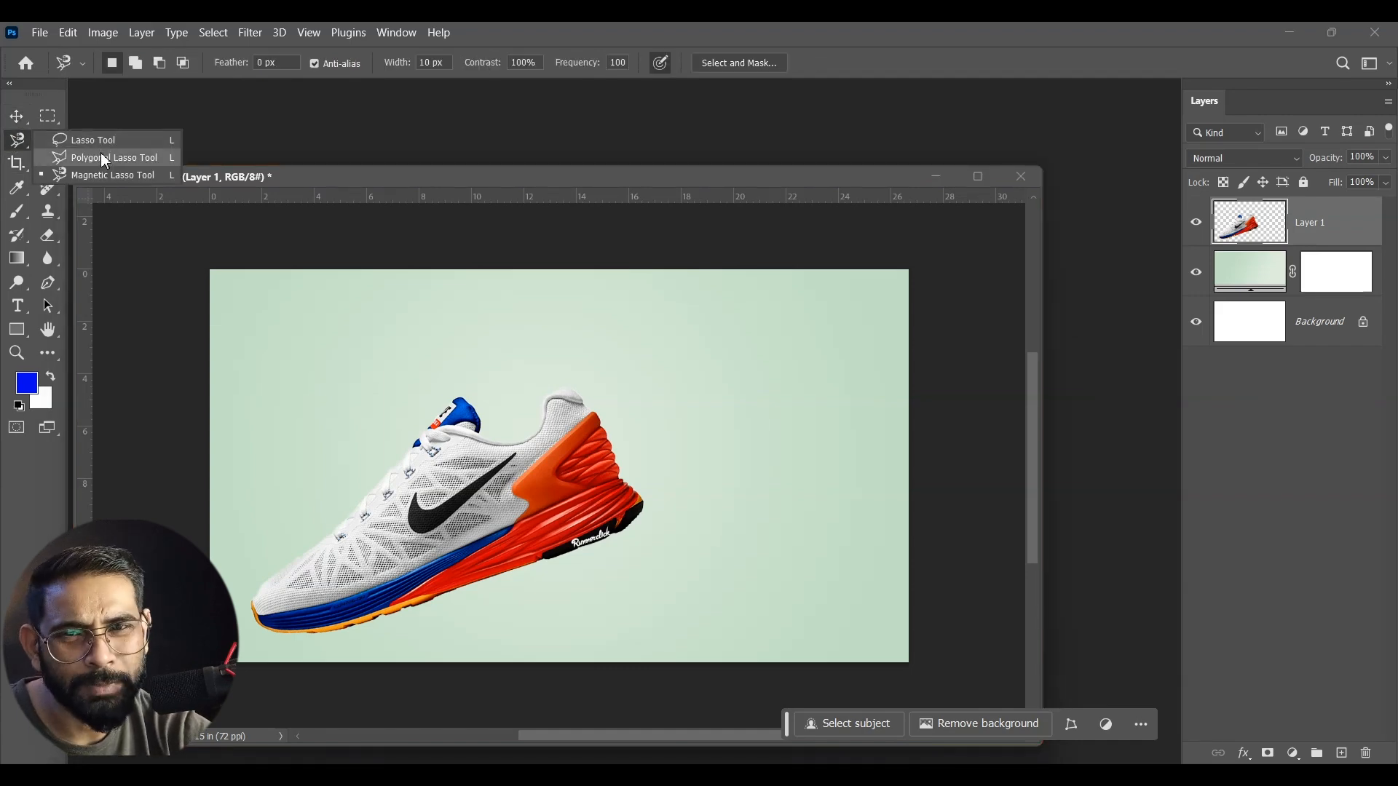
{"action": "left_click", "coordinate": [94, 175]}
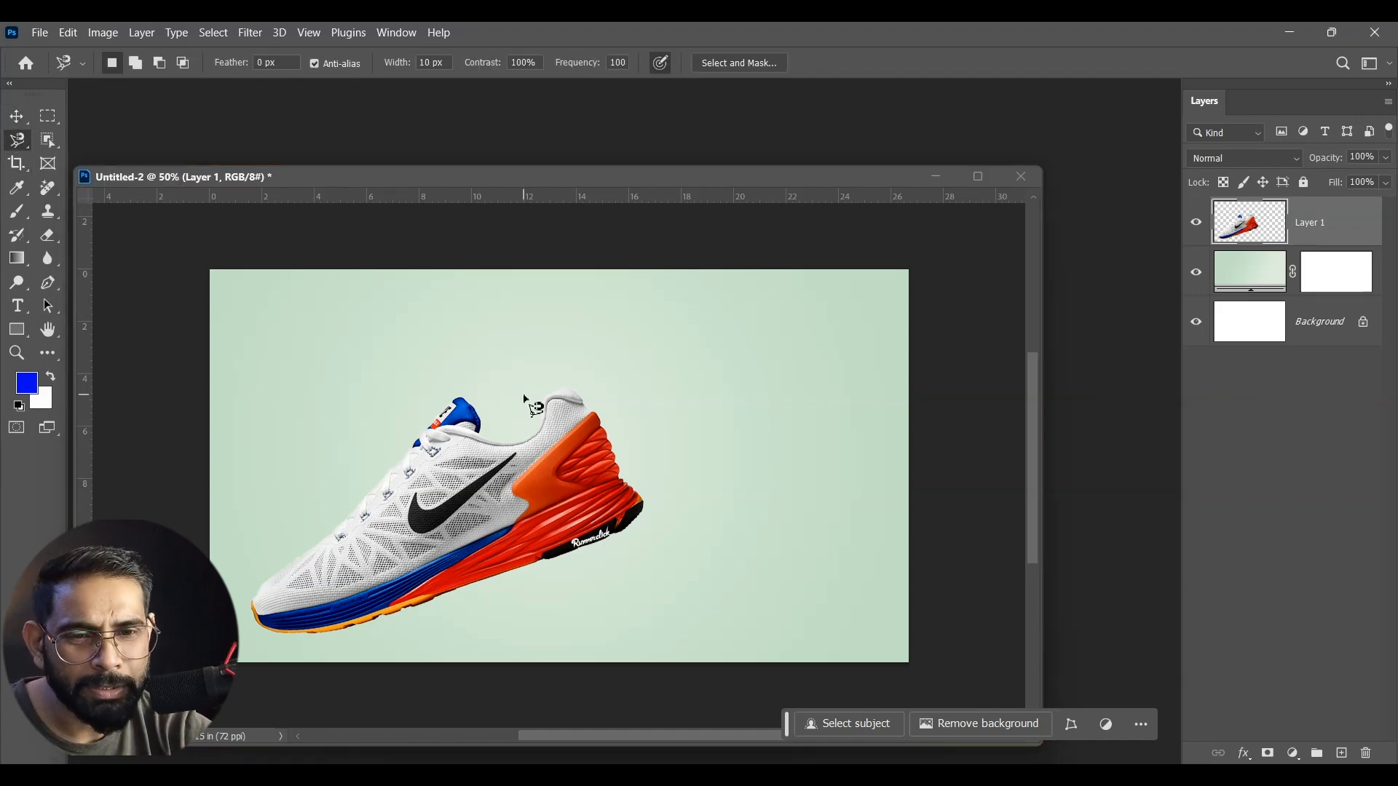
{"action": "left_click", "coordinate": [595, 418]}
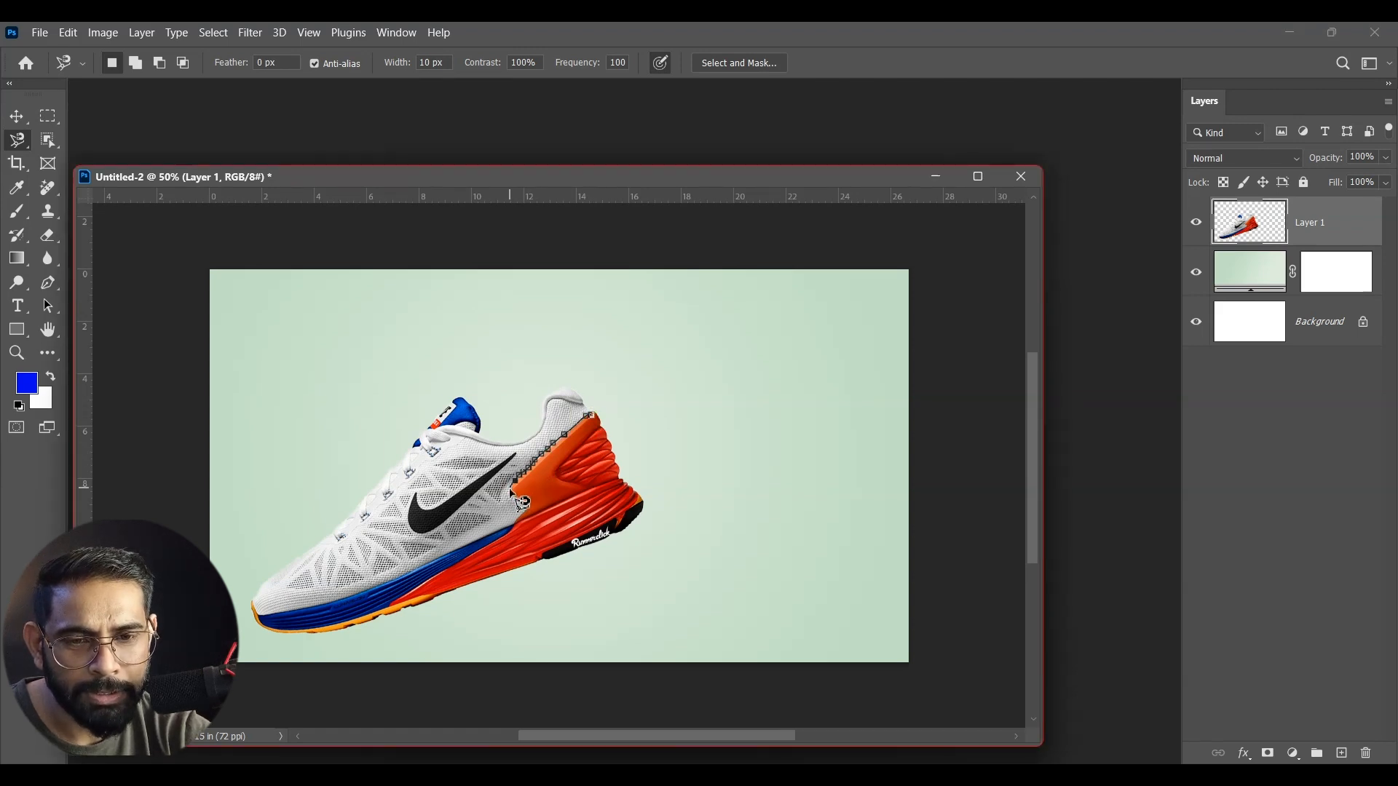
{"action": "mouse_move", "coordinate": [519, 501]}
{"action": "left_mouse_down"}
{"action": "mouse_move", "coordinate": [339, 602]}
{"action": "mouse_move", "coordinate": [272, 620]}
{"action": "mouse_move", "coordinate": [256, 605]}
{"action": "mouse_move", "coordinate": [235, 643]}
{"action": "mouse_move", "coordinate": [300, 661]}
{"action": "mouse_move", "coordinate": [412, 654]}
{"action": "mouse_move", "coordinate": [707, 574]}
{"action": "mouse_move", "coordinate": [721, 440]}
{"action": "mouse_move", "coordinate": [649, 406]}
{"action": "mouse_move", "coordinate": [584, 421]}
{"action": "left_mouse_up"}
{"action": "left_click", "coordinate": [591, 417]}
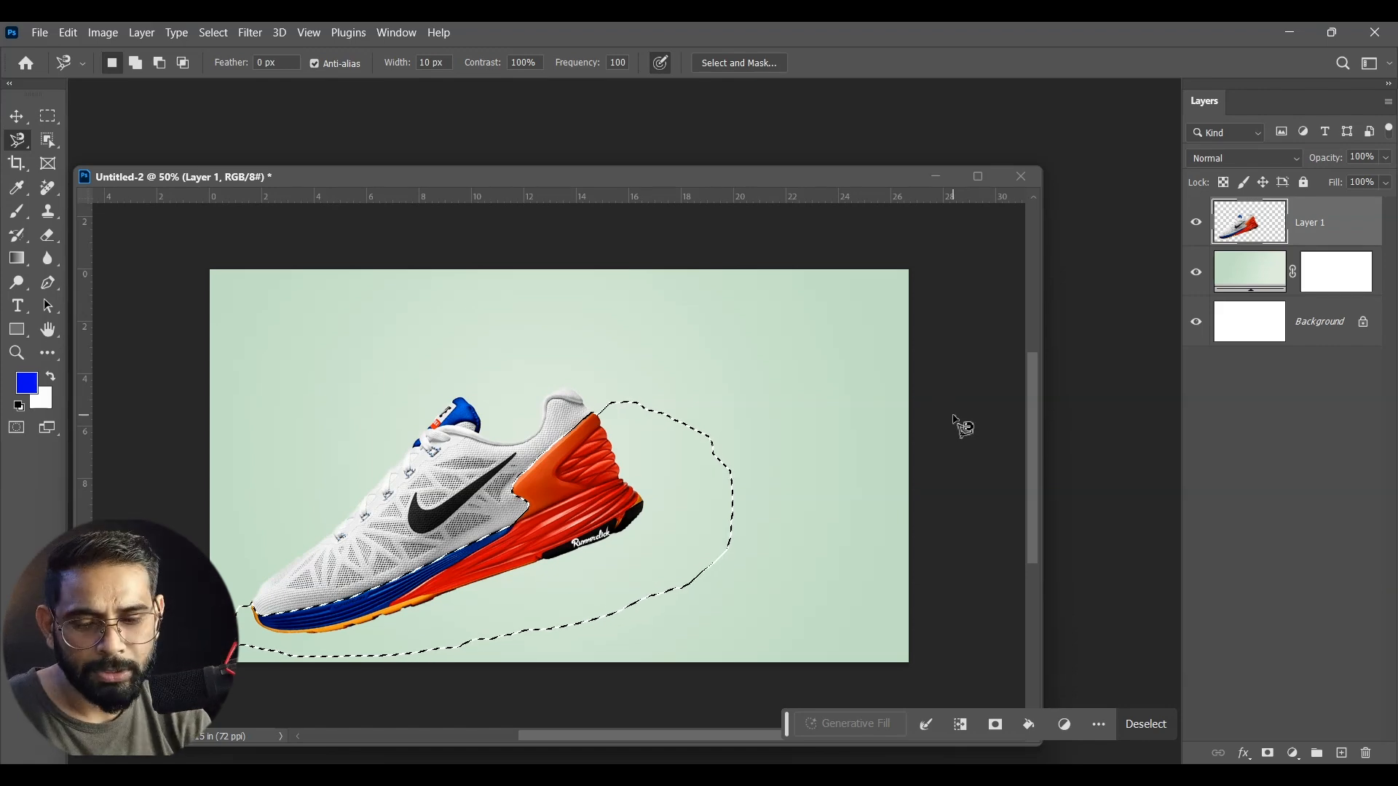
{"action": "key", "text": "ctrl+x"}
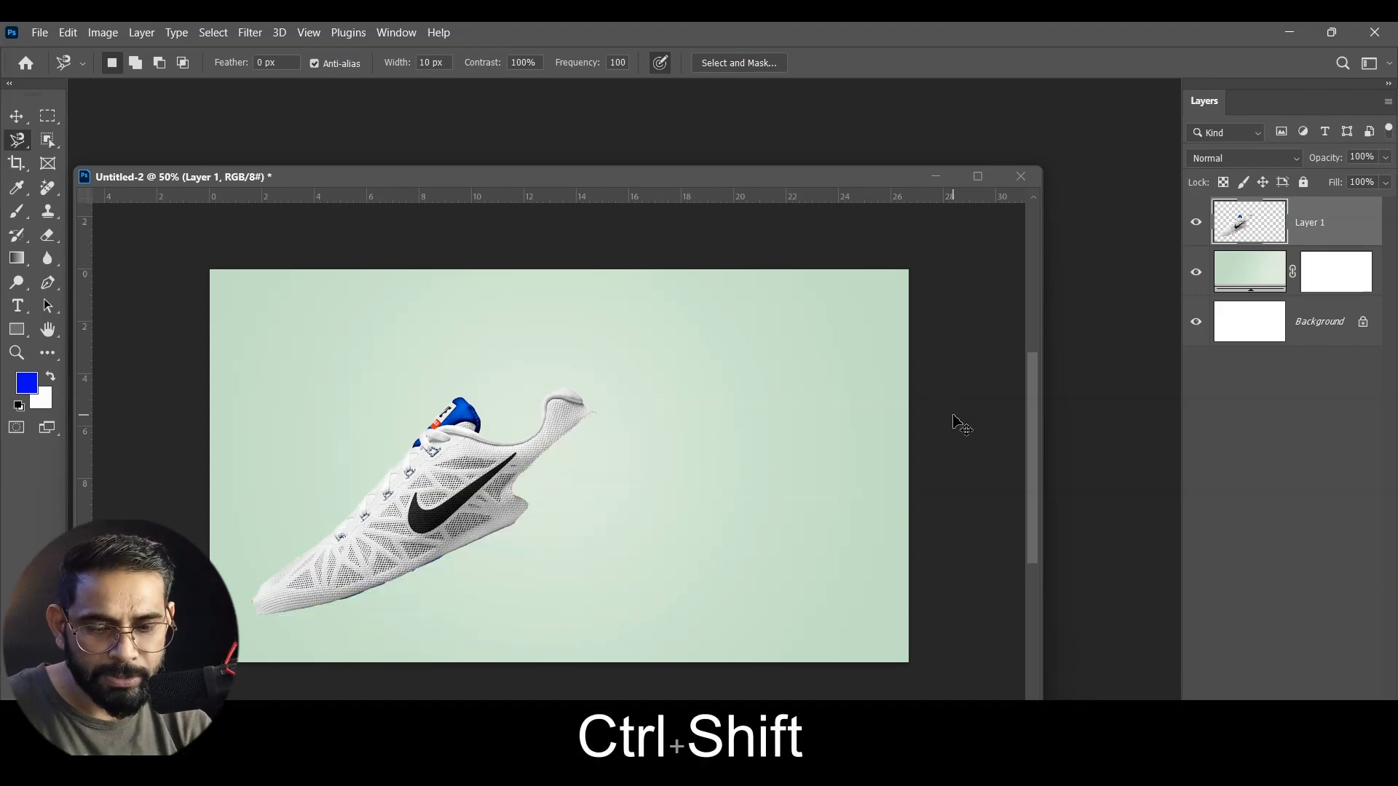
{"action": "key", "text": "ctrl+shift+v"}
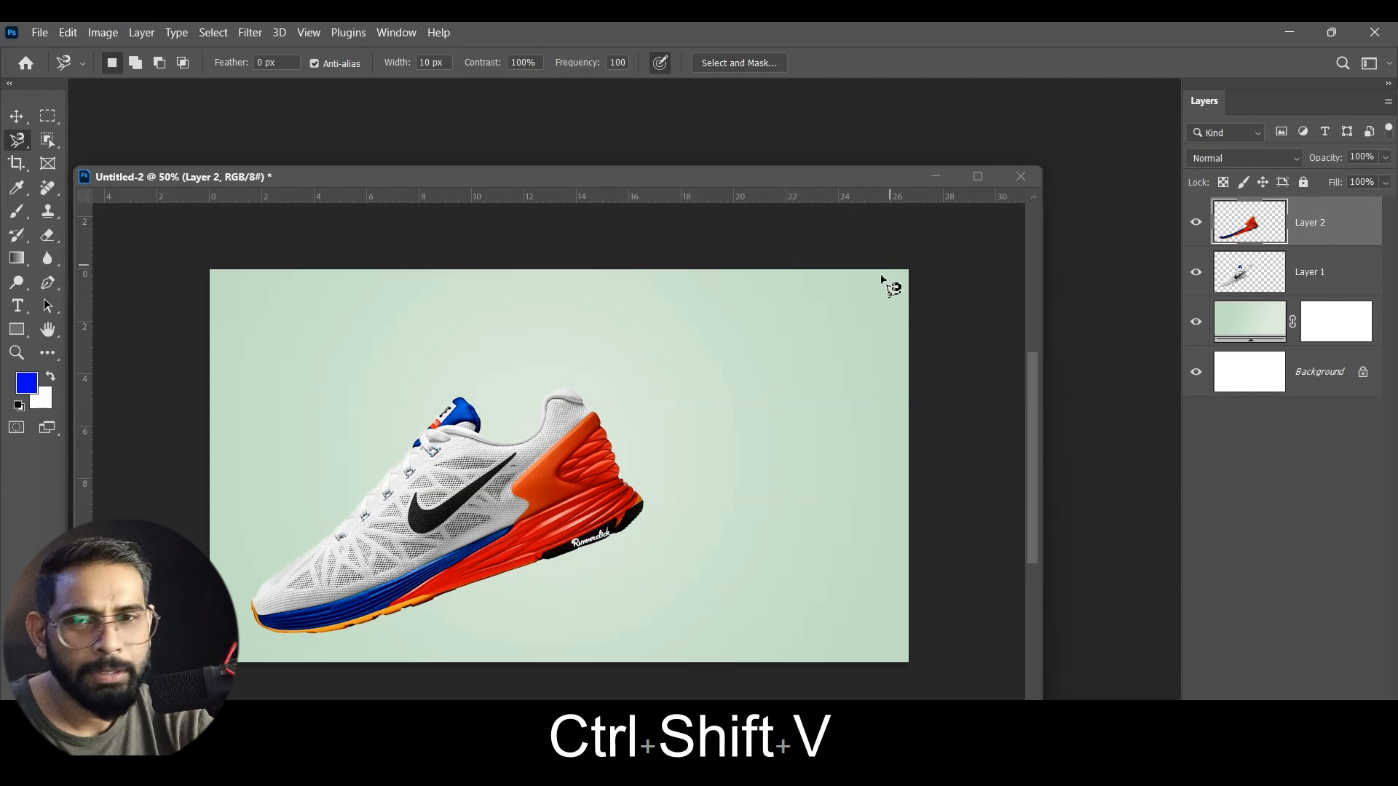
- Rotate the sole and heel piece clockwise around a pivot at the shoe's toe tip, opening a gap below the upper
{"action": "left_click", "coordinate": [16, 116]}
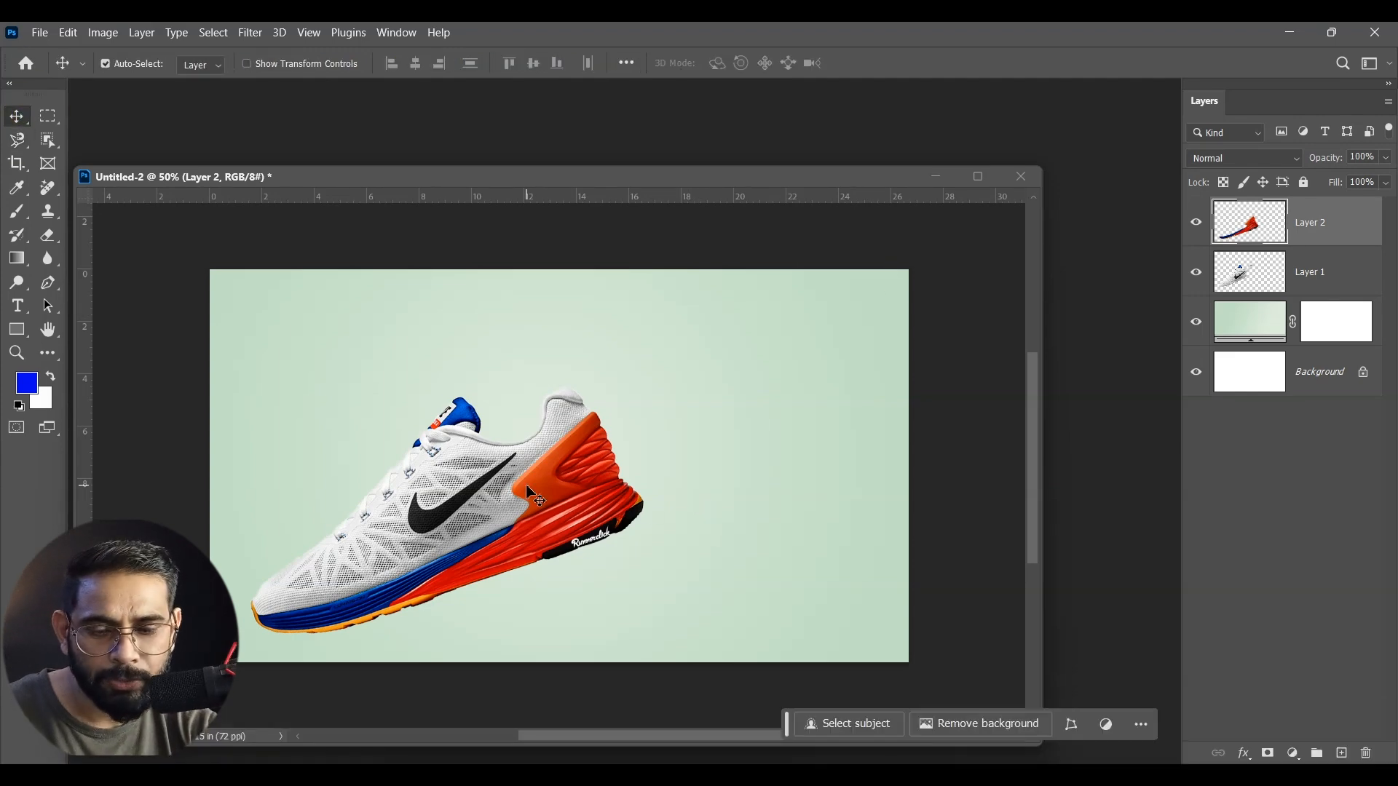
{"action": "key", "text": "ctrl+t"}
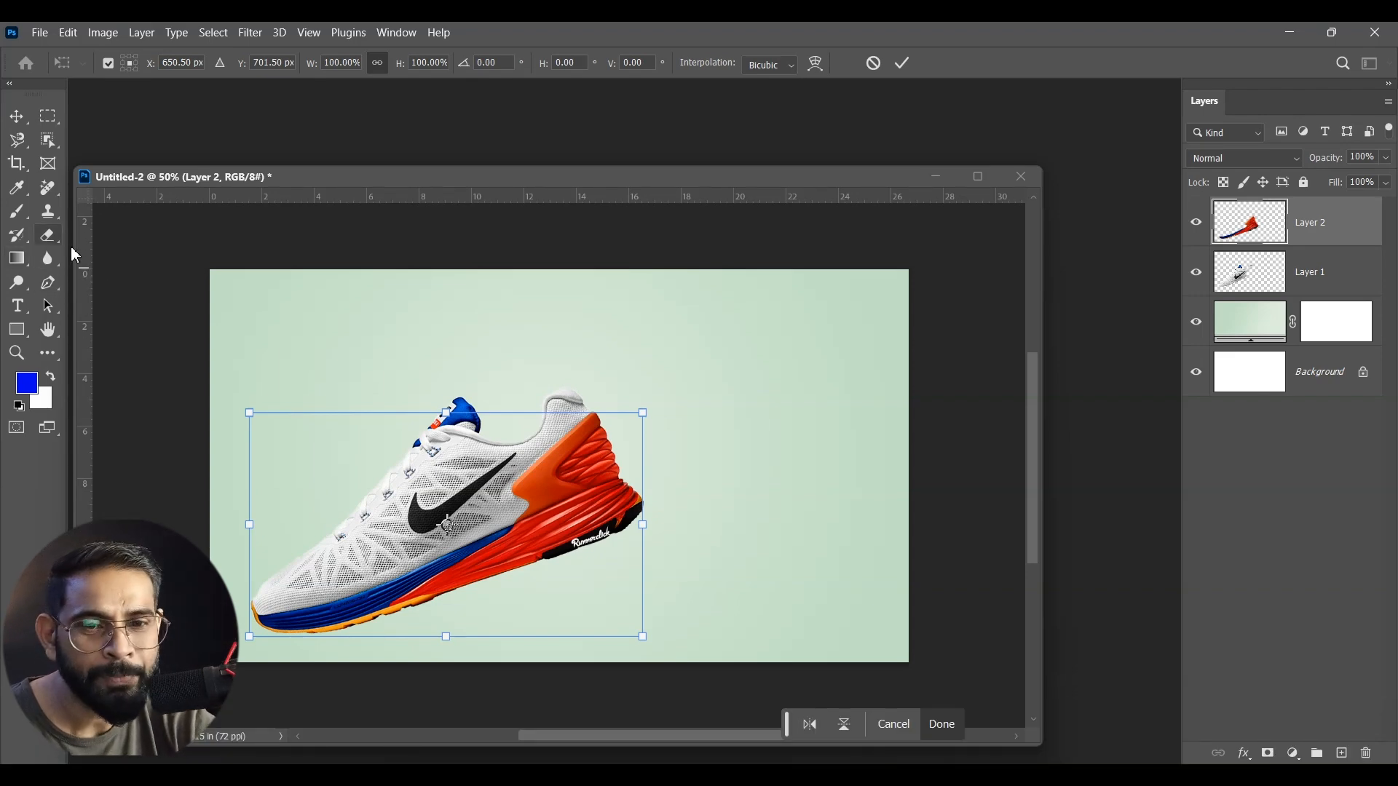
{"action": "left_click_drag", "start_coordinate": [451, 527], "coordinate": [254, 610]}
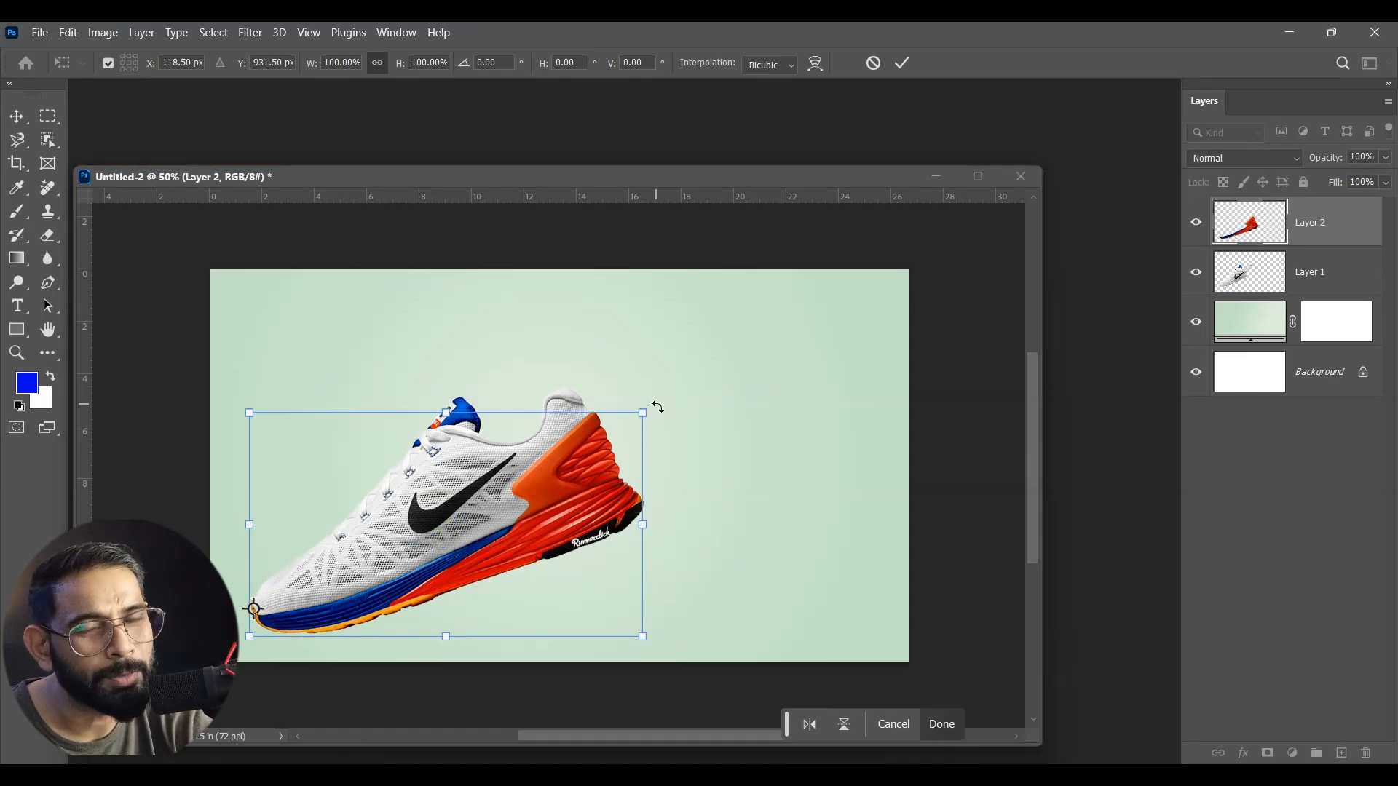
{"action": "left_click_drag", "start_coordinate": [659, 410], "coordinate": [659, 480]}
{"action": "key", "text": "Return"}
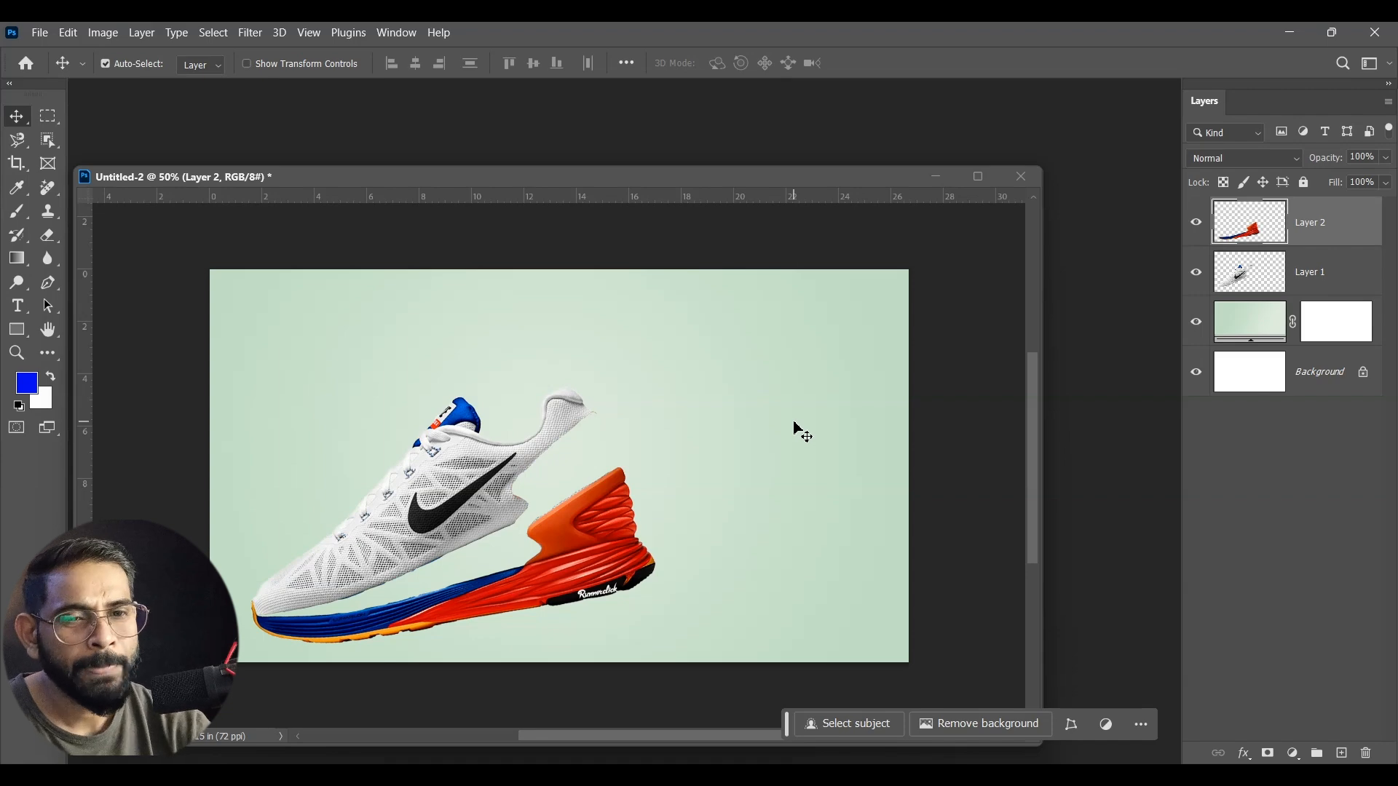
- Copy the red paint splash from its open image into the shoe document as a new layer behind the heel area
{"action": "left_click_drag", "start_coordinate": [645, 182], "coordinate": [630, 144]}
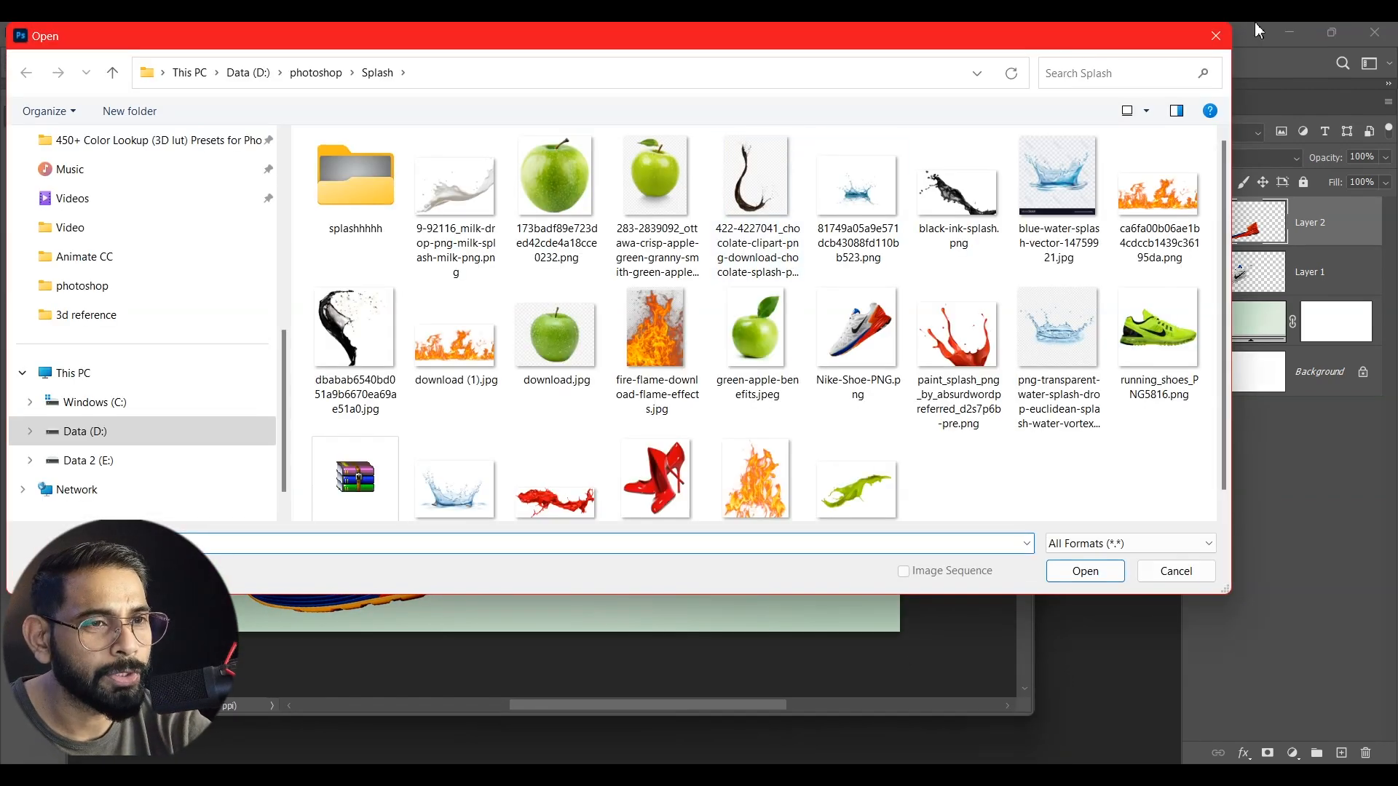
{"action": "left_click", "coordinate": [1208, 40]}
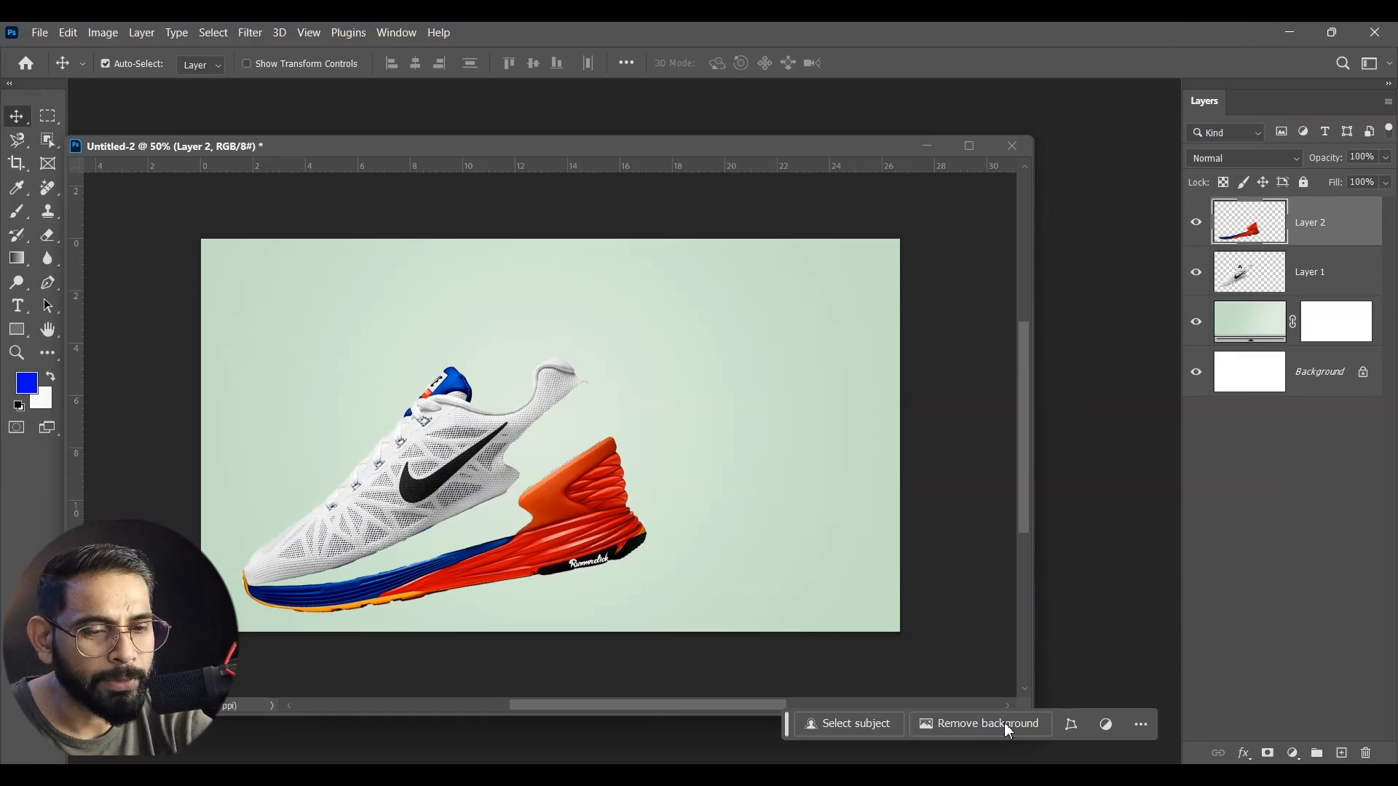
{"action": "mouse_move", "coordinate": [1014, 760]}
{"action": "left_click", "coordinate": [1123, 692]}
{"action": "left_click_drag", "start_coordinate": [931, 298], "coordinate": [711, 448]}
{"action": "left_click", "coordinate": [685, 514]}
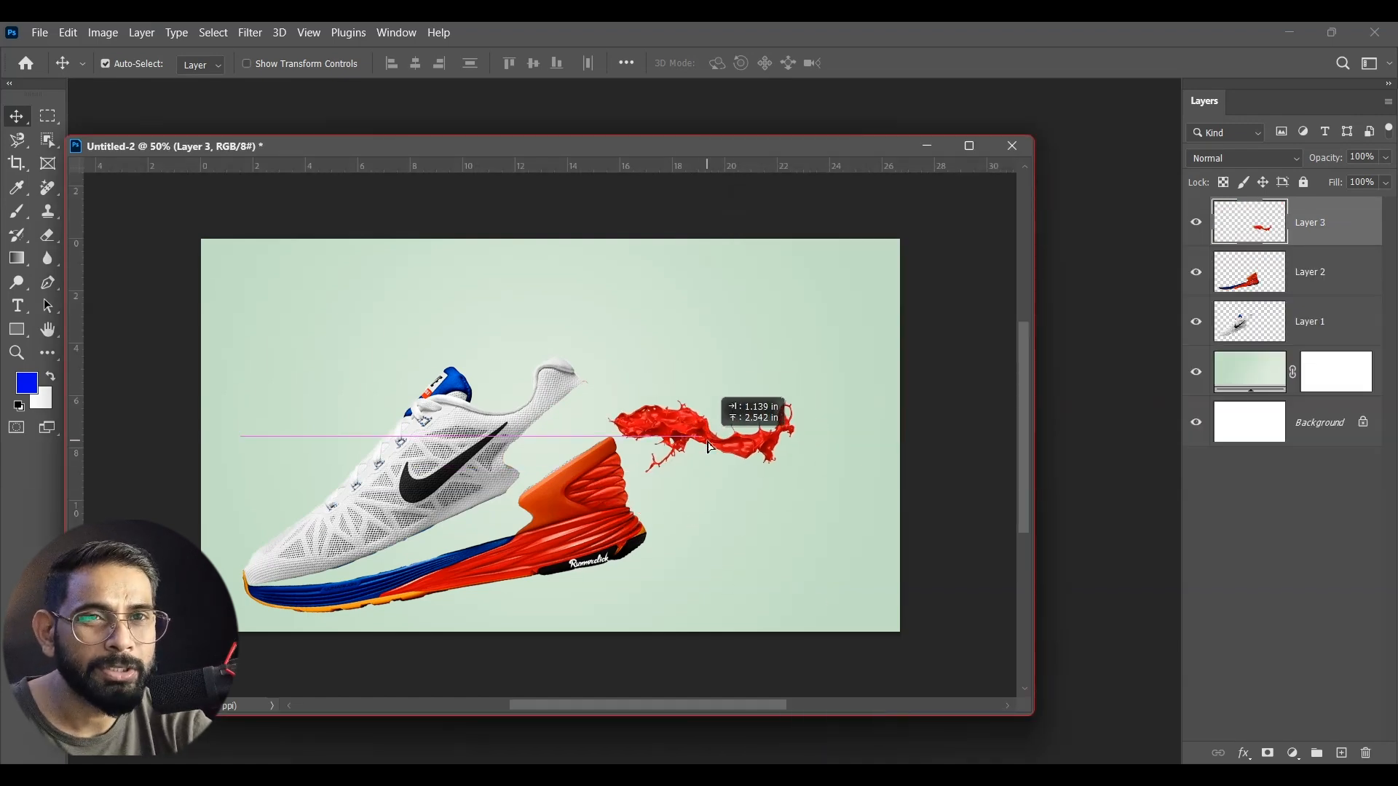
- Scale the red splash to about 211%, rotate it about 32° counter-clockwise, and place its thick end over the orange heel
{"action": "key", "text": "ctrl+t"}
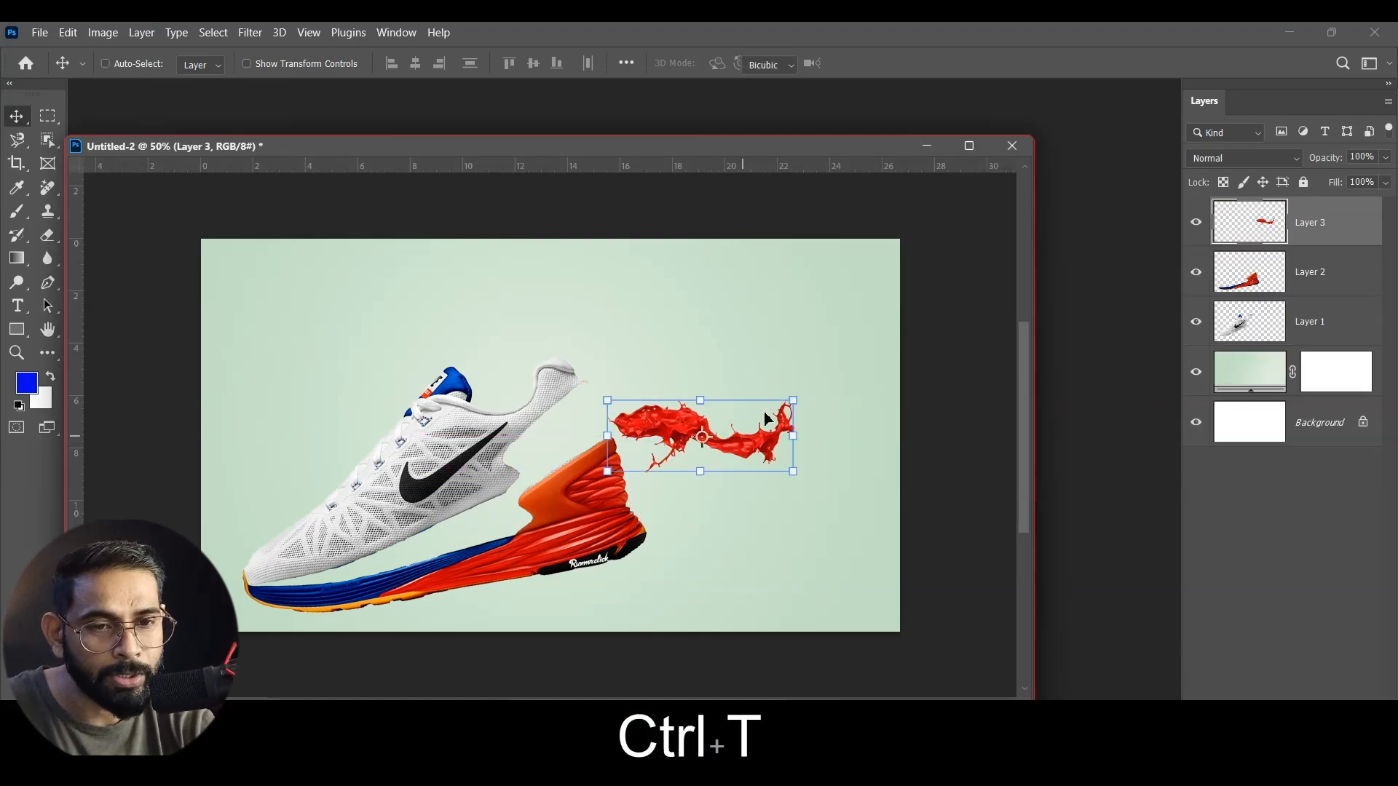
{"action": "left_click_drag", "start_coordinate": [796, 397], "coordinate": [892, 233]}
{"action": "left_click_drag", "start_coordinate": [712, 381], "coordinate": [630, 489]}
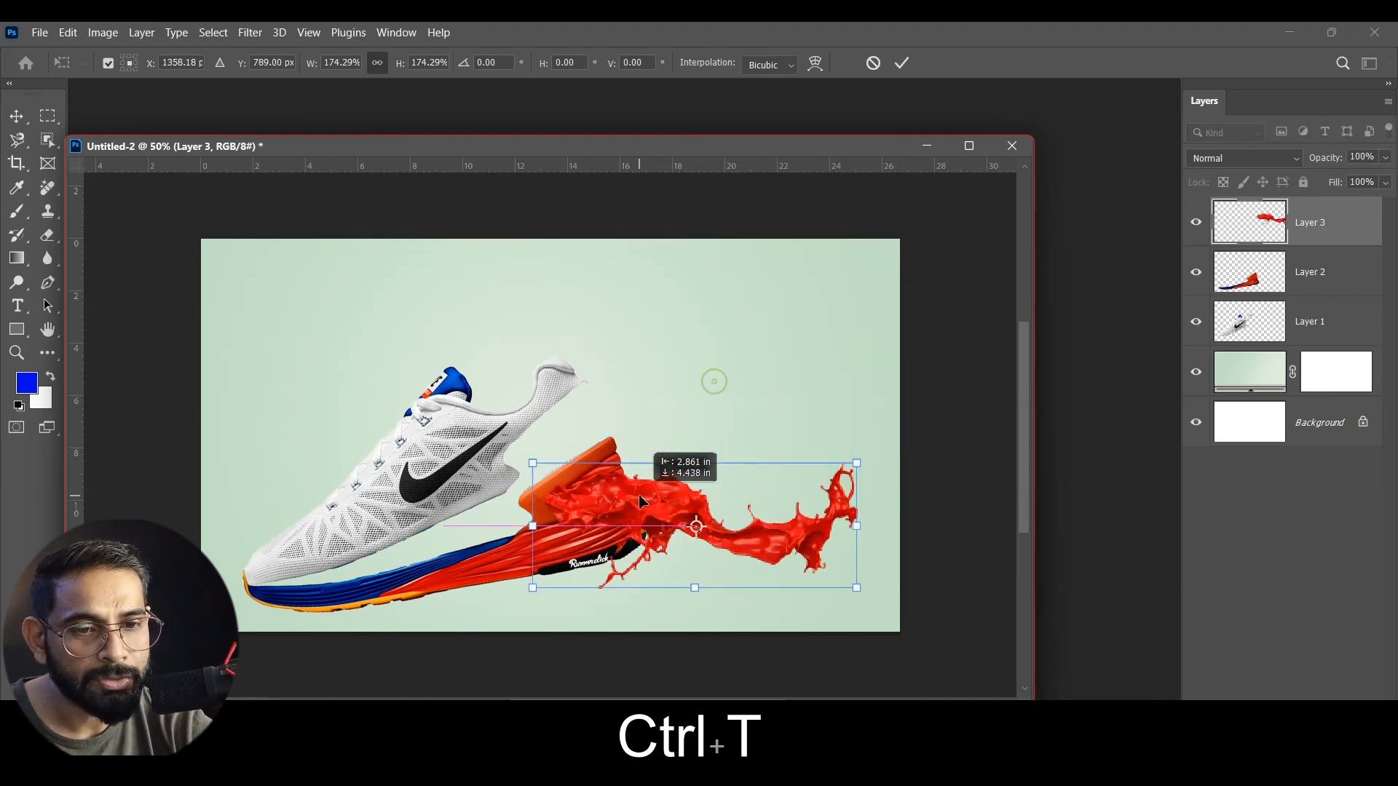
{"action": "left_click_drag", "start_coordinate": [877, 462], "coordinate": [777, 426]}
{"action": "left_click_drag", "start_coordinate": [651, 534], "coordinate": [639, 479]}
{"action": "left_click_drag", "start_coordinate": [799, 336], "coordinate": [855, 287]}
{"action": "left_click_drag", "start_coordinate": [607, 433], "coordinate": [603, 472]}
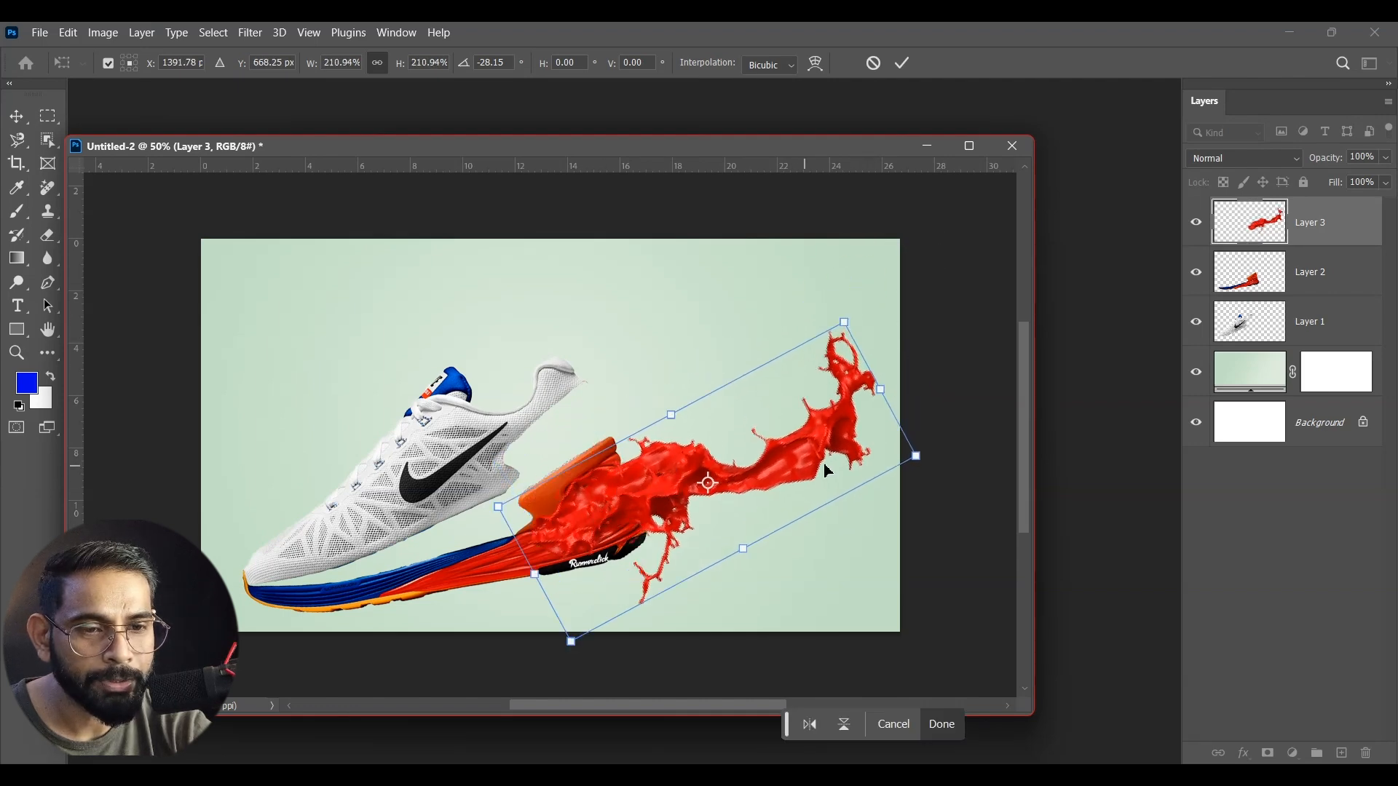
{"action": "left_click_drag", "start_coordinate": [920, 462], "coordinate": [911, 429]}
{"action": "mouse_move", "coordinate": [669, 481]}
{"action": "left_mouse_down"}
{"action": "mouse_move", "coordinate": [654, 462]}
{"action": "mouse_move", "coordinate": [672, 455]}
{"action": "left_mouse_up"}
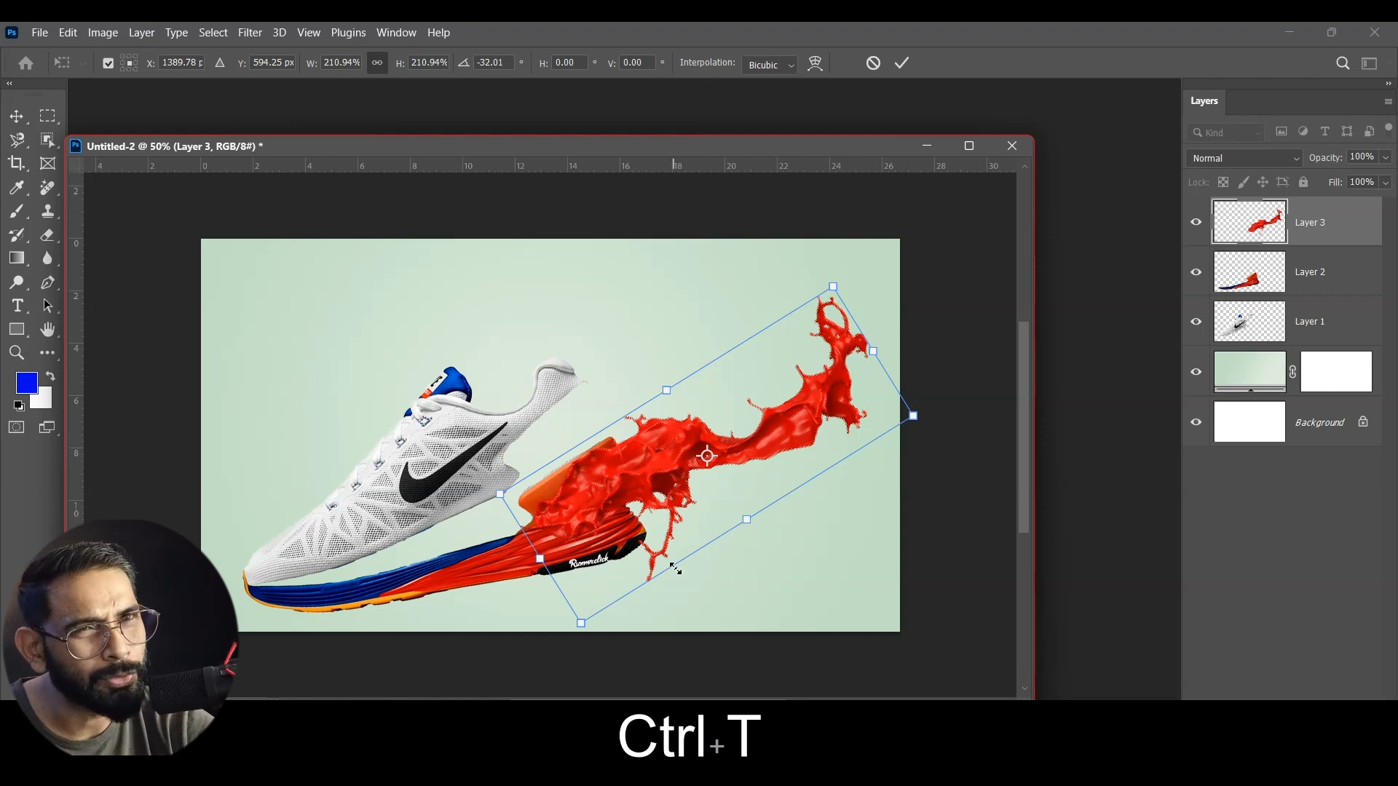
- Warp the splash's thick end outward at its upper and lower edges so it spans the height of the heel
{"action": "right_click", "coordinate": [618, 473]}
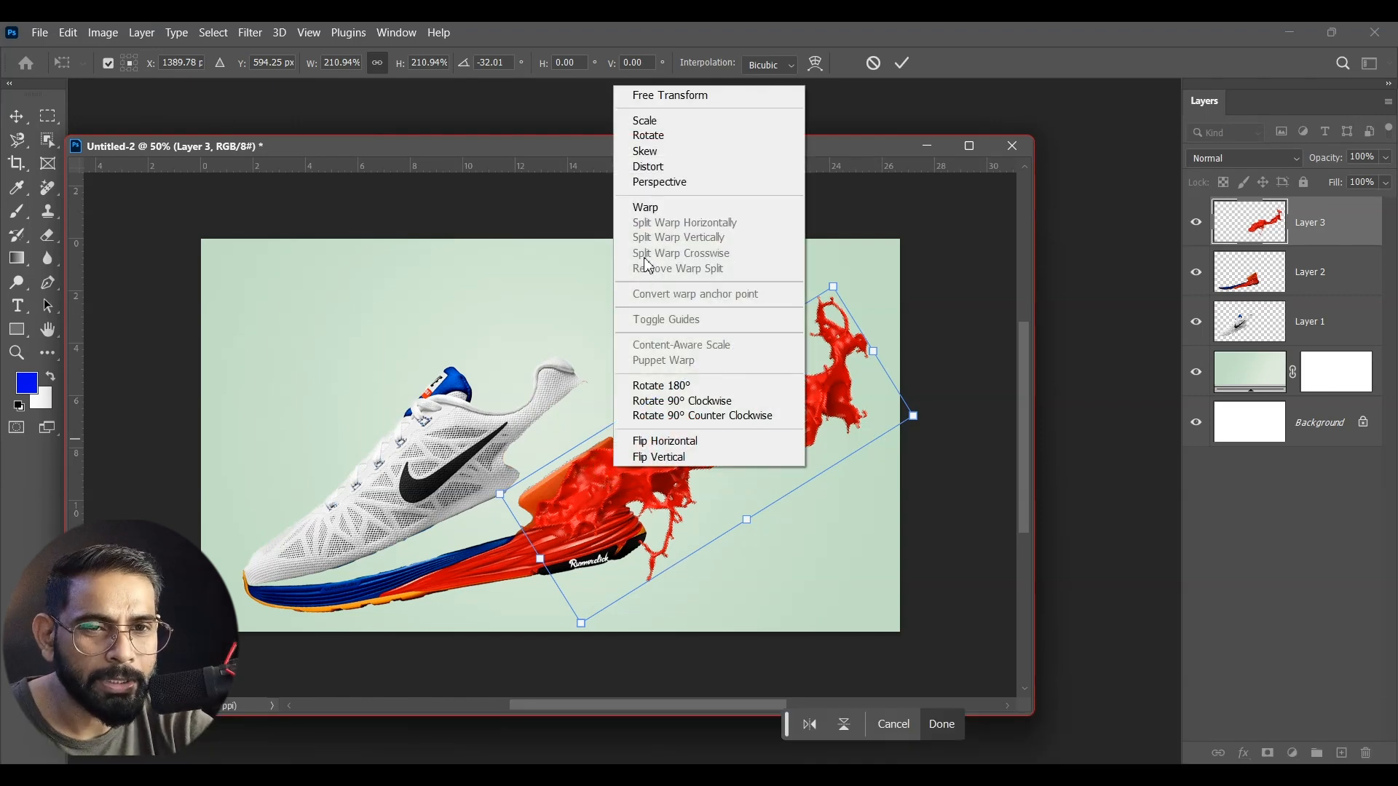
{"action": "left_click", "coordinate": [647, 207]}
{"action": "left_click_drag", "start_coordinate": [610, 496], "coordinate": [624, 518]}
{"action": "left_click_drag", "start_coordinate": [689, 558], "coordinate": [706, 593]}
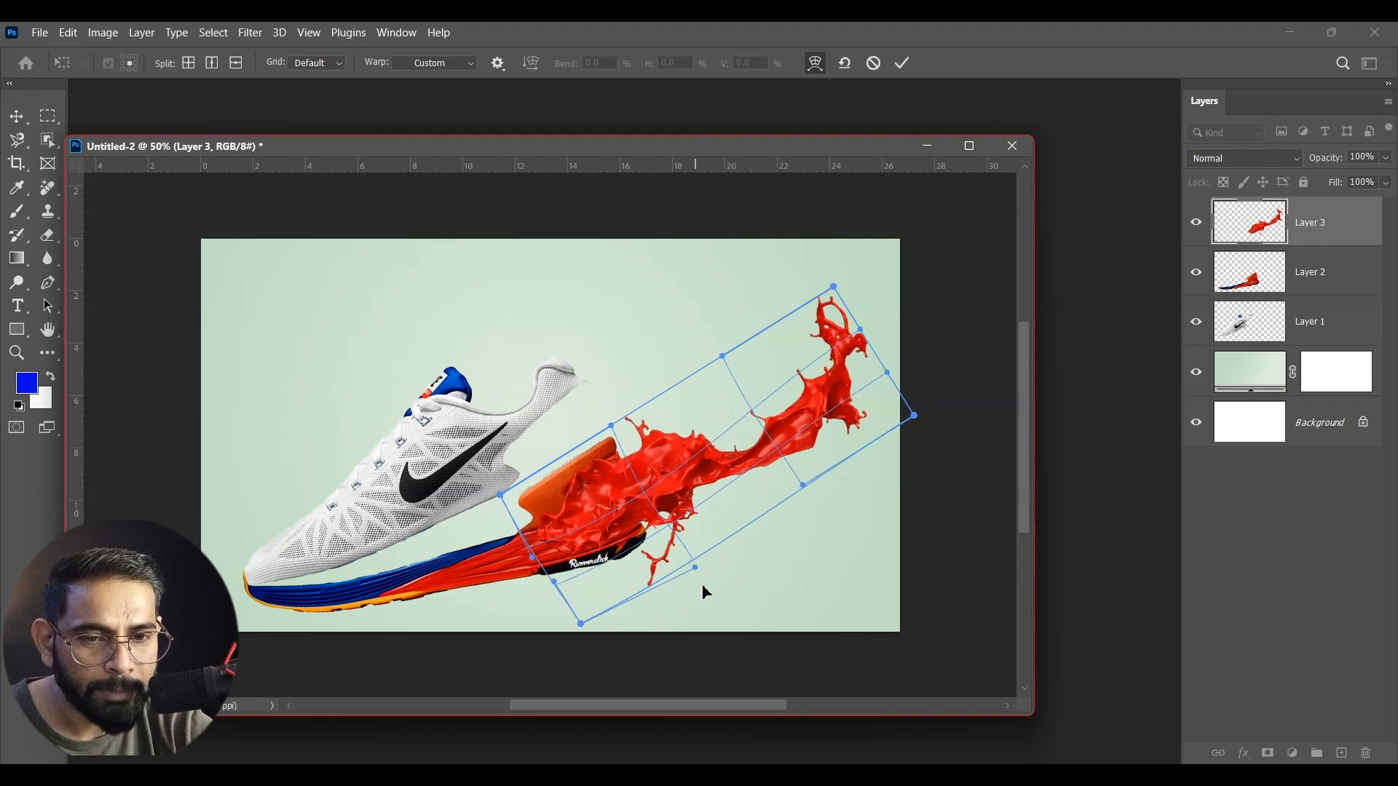
{"action": "mouse_move", "coordinate": [651, 542]}
{"action": "left_mouse_down"}
{"action": "mouse_move", "coordinate": [662, 571]}
{"action": "mouse_move", "coordinate": [654, 548]}
{"action": "left_mouse_up"}
{"action": "left_click_drag", "start_coordinate": [616, 425], "coordinate": [608, 335]}
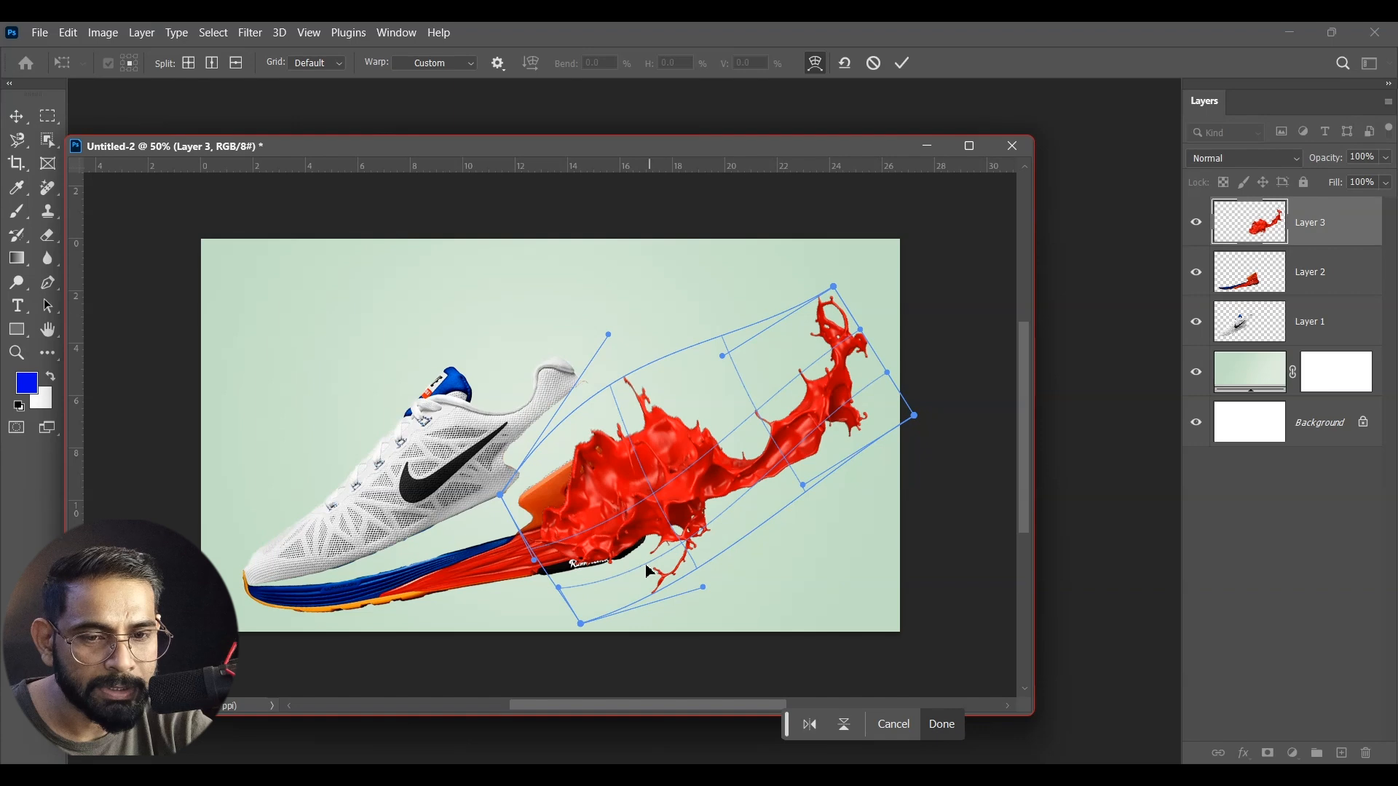
{"action": "left_click_drag", "start_coordinate": [557, 587], "coordinate": [580, 624]}
{"action": "left_click_drag", "start_coordinate": [513, 490], "coordinate": [510, 477]}
{"action": "key", "text": "Return"}
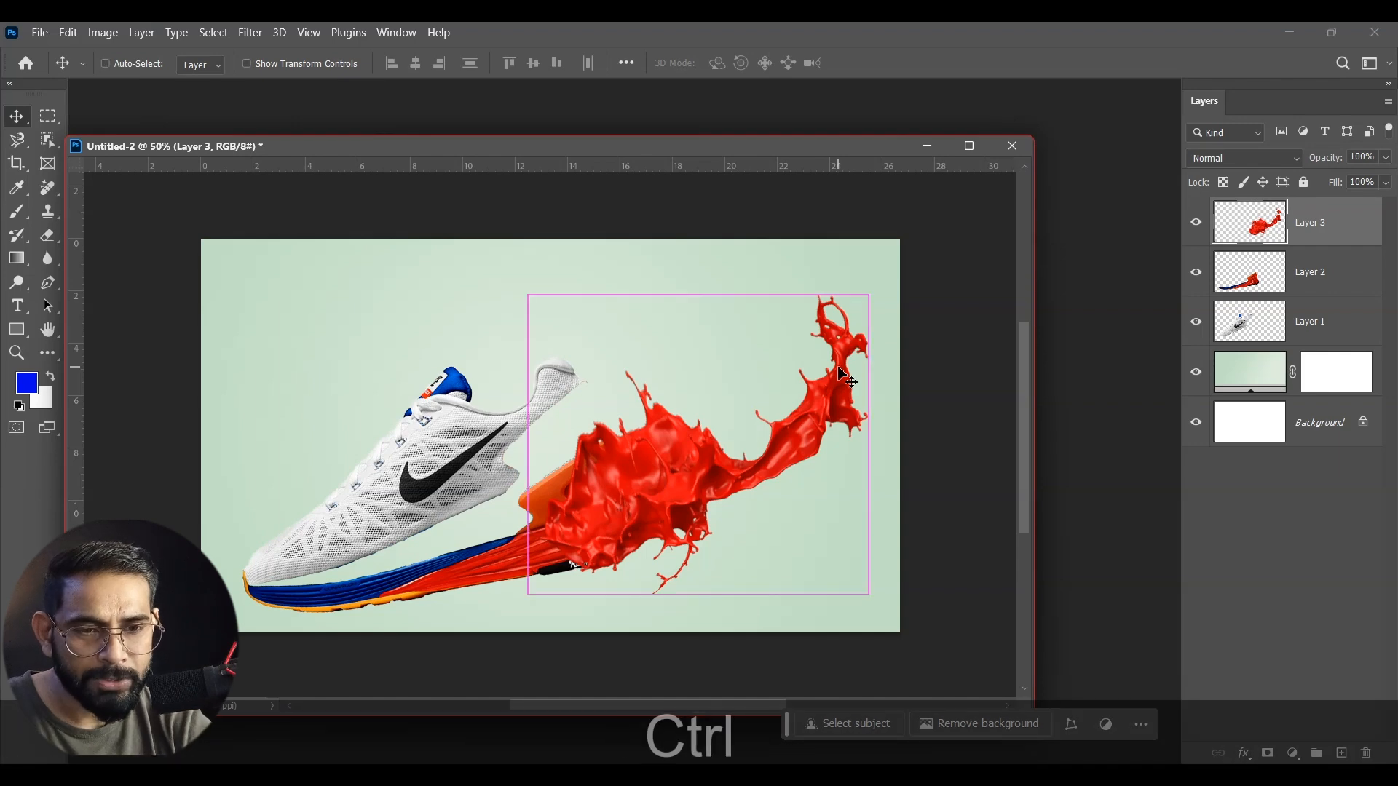
- Shift the splash's hue to +10 with Hue/Saturation to match the orange heel
{"action": "key", "text": "ctrl+u"}
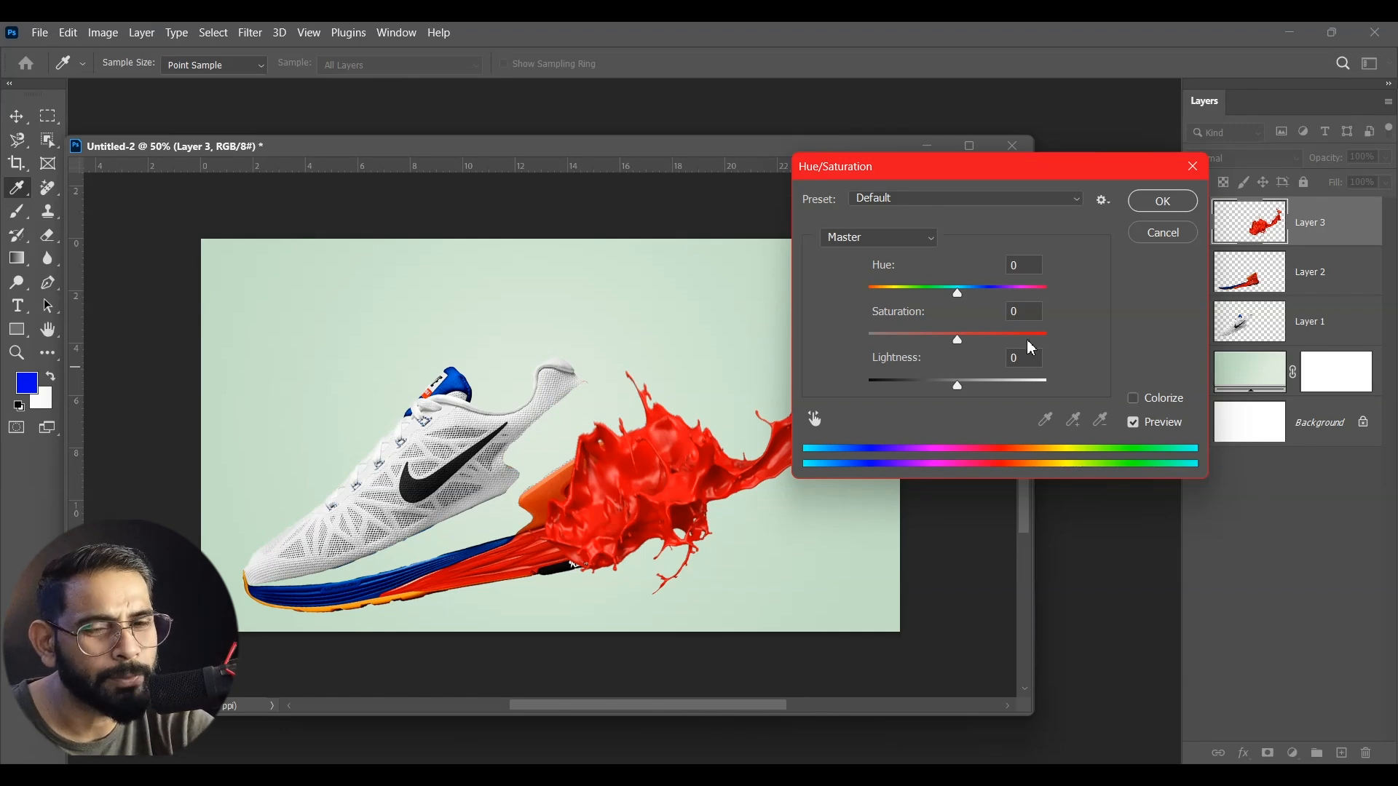
{"action": "mouse_move", "coordinate": [959, 300]}
{"action": "left_mouse_down"}
{"action": "mouse_move", "coordinate": [854, 308]}
{"action": "mouse_move", "coordinate": [983, 293]}
{"action": "mouse_move", "coordinate": [944, 308]}
{"action": "mouse_move", "coordinate": [967, 308]}
{"action": "left_mouse_up"}
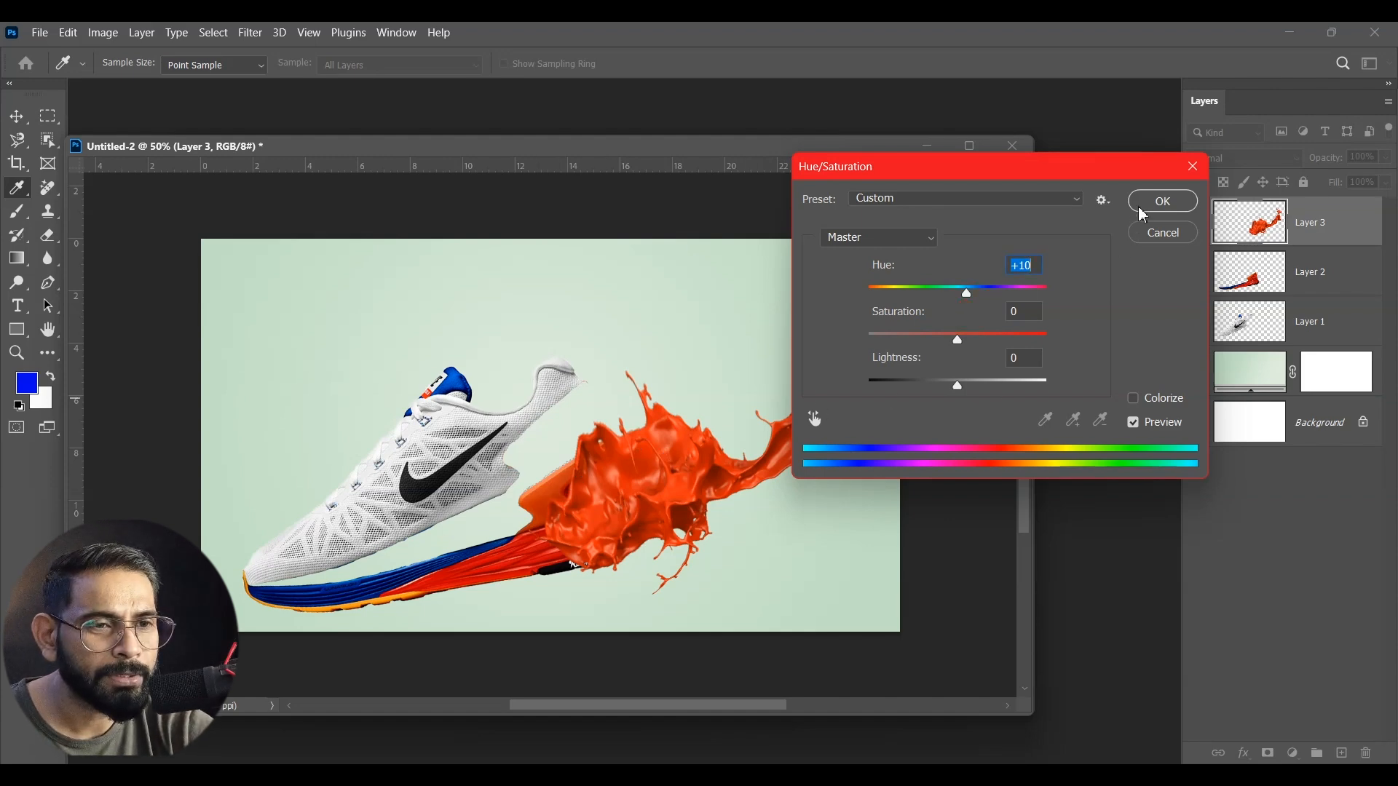
{"action": "left_click", "coordinate": [1163, 201]}
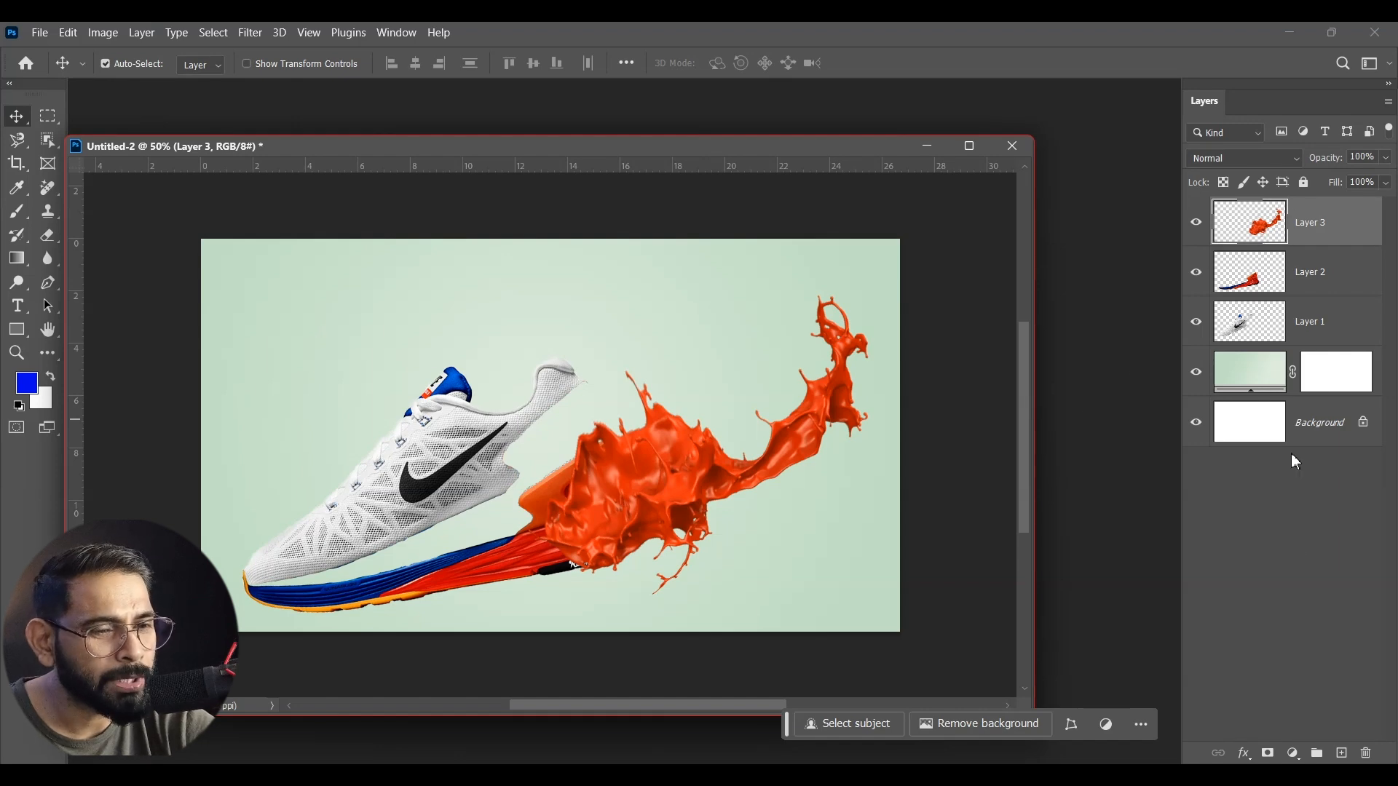
- Add a layer mask to the splash and paint black with a 100 px soft brush along its edge over the heel
{"action": "left_click", "coordinate": [1269, 753]}
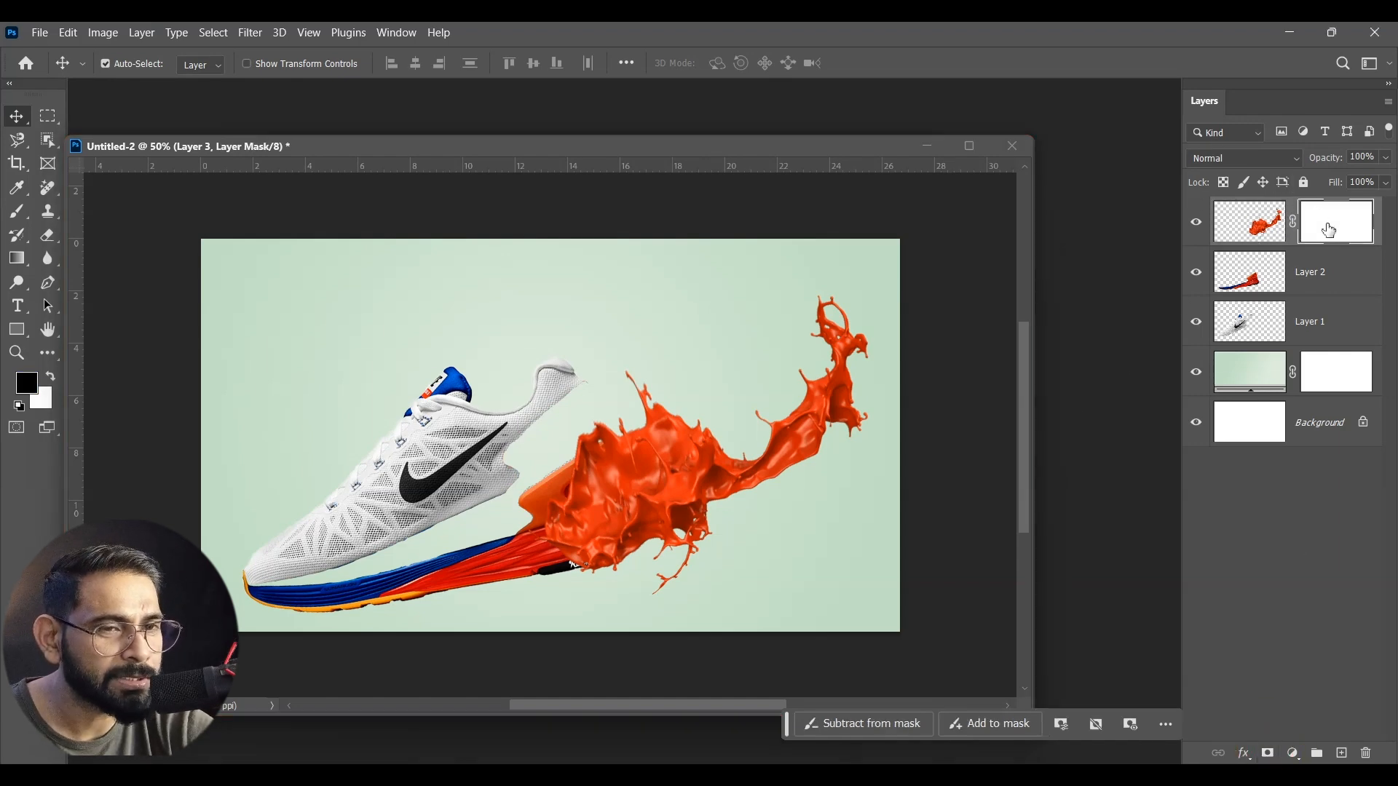
{"action": "left_click", "coordinate": [17, 211]}
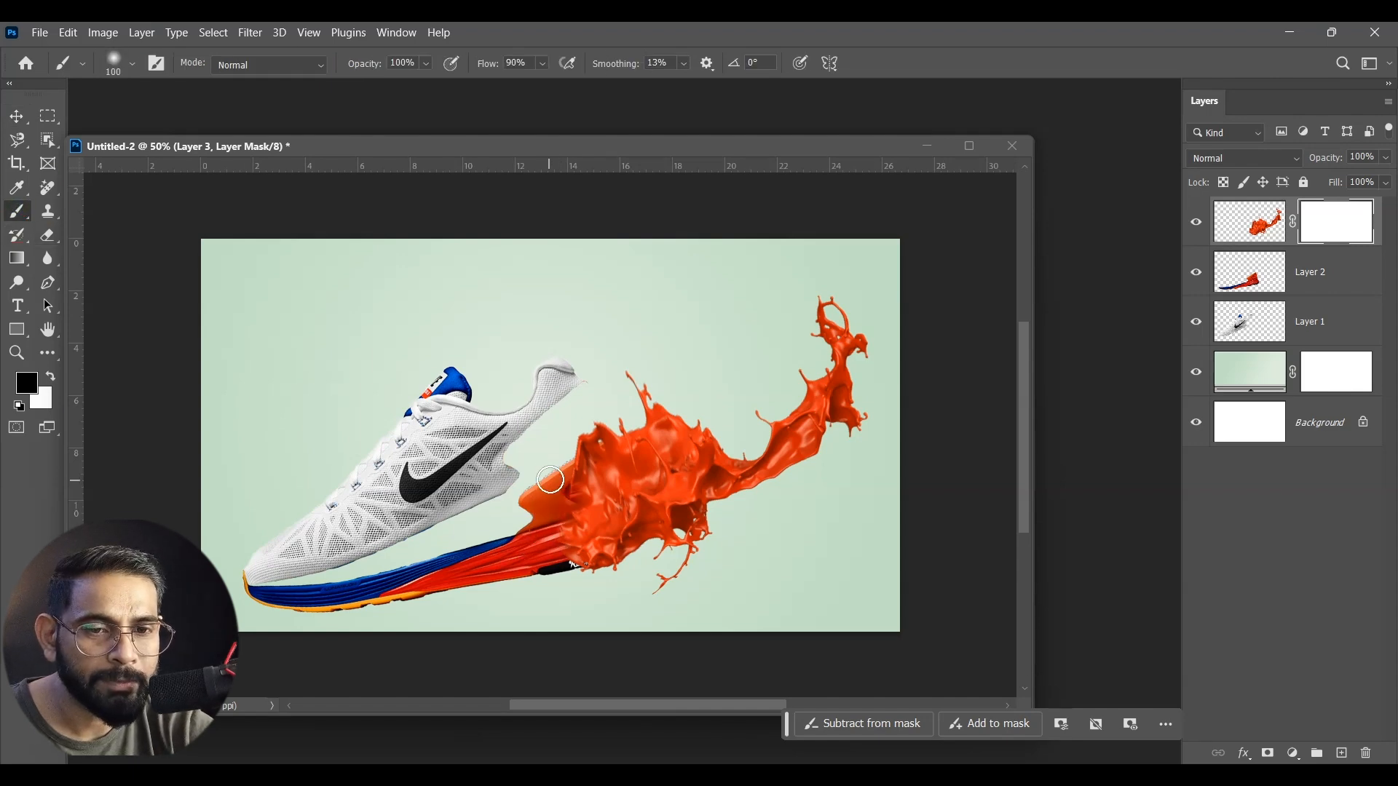
{"action": "mouse_move", "coordinate": [558, 449]}
{"action": "left_mouse_down"}
{"action": "mouse_move", "coordinate": [588, 447]}
{"action": "mouse_move", "coordinate": [562, 450]}
{"action": "mouse_move", "coordinate": [551, 508]}
{"action": "mouse_move", "coordinate": [627, 568]}
{"action": "mouse_move", "coordinate": [692, 588]}
{"action": "mouse_move", "coordinate": [578, 589]}
{"action": "mouse_move", "coordinate": [617, 585]}
{"action": "mouse_move", "coordinate": [593, 602]}
{"action": "left_mouse_up"}
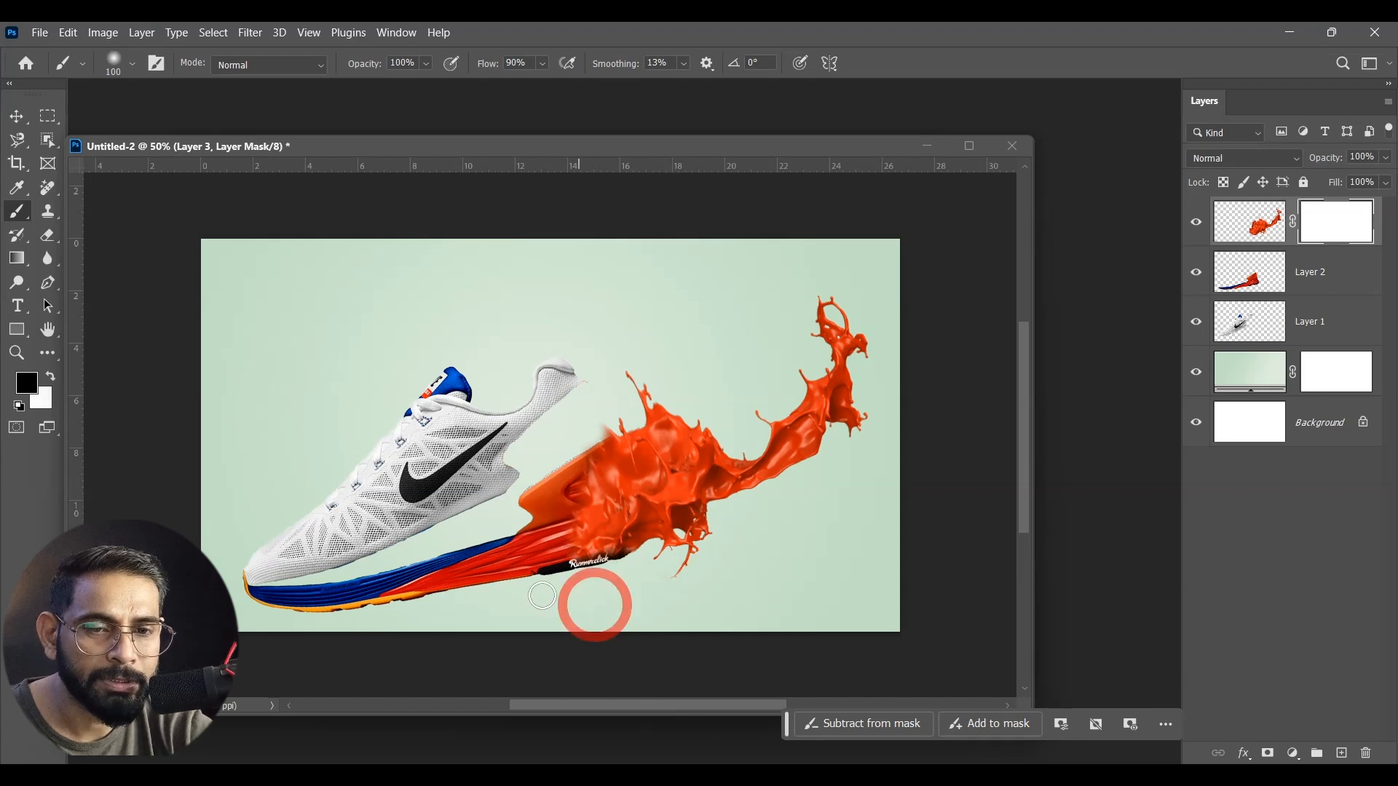
- Enlarge the soft brush to 500 px and fade the red splash's mask further where it overlaps the orange heel
{"action": "left_click", "coordinate": [116, 66]}
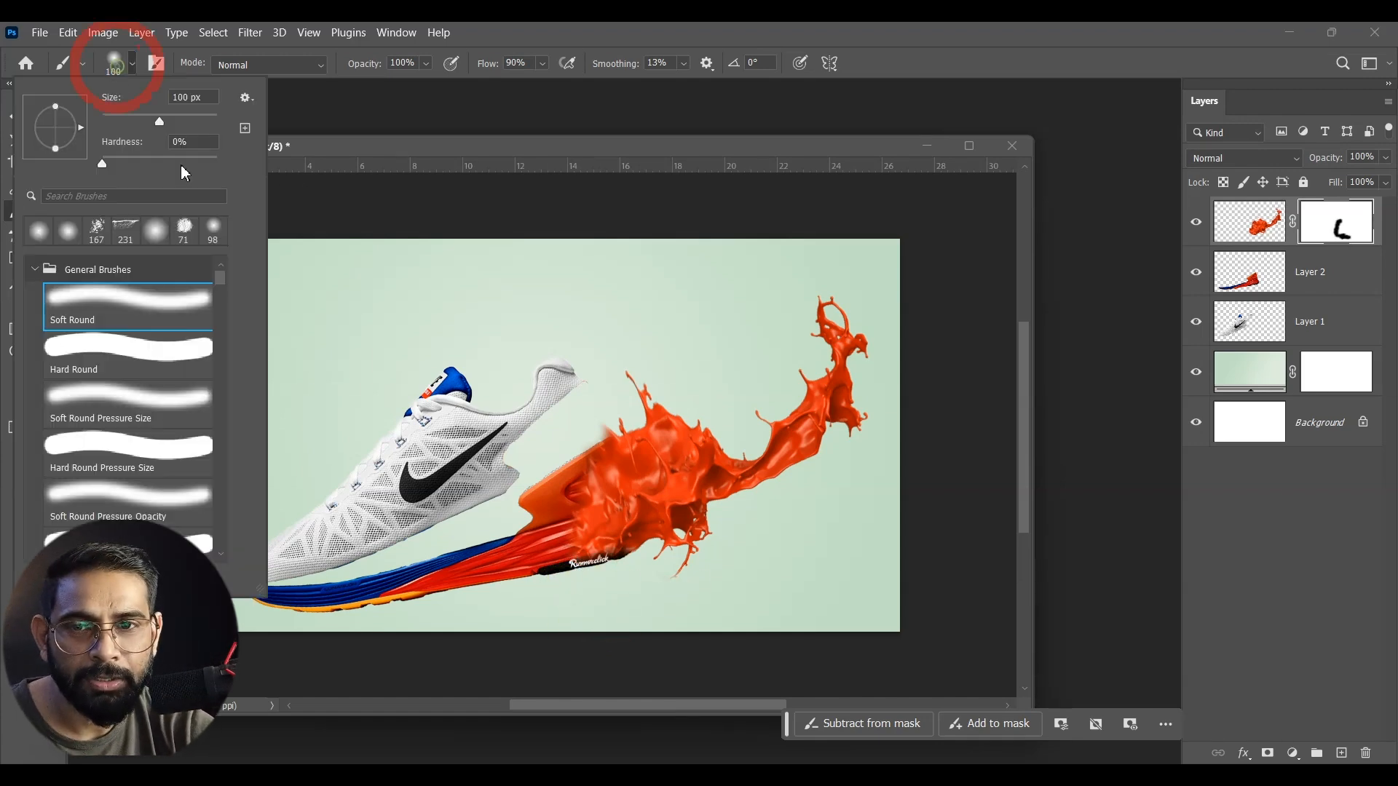
{"action": "left_click", "coordinate": [404, 155]}
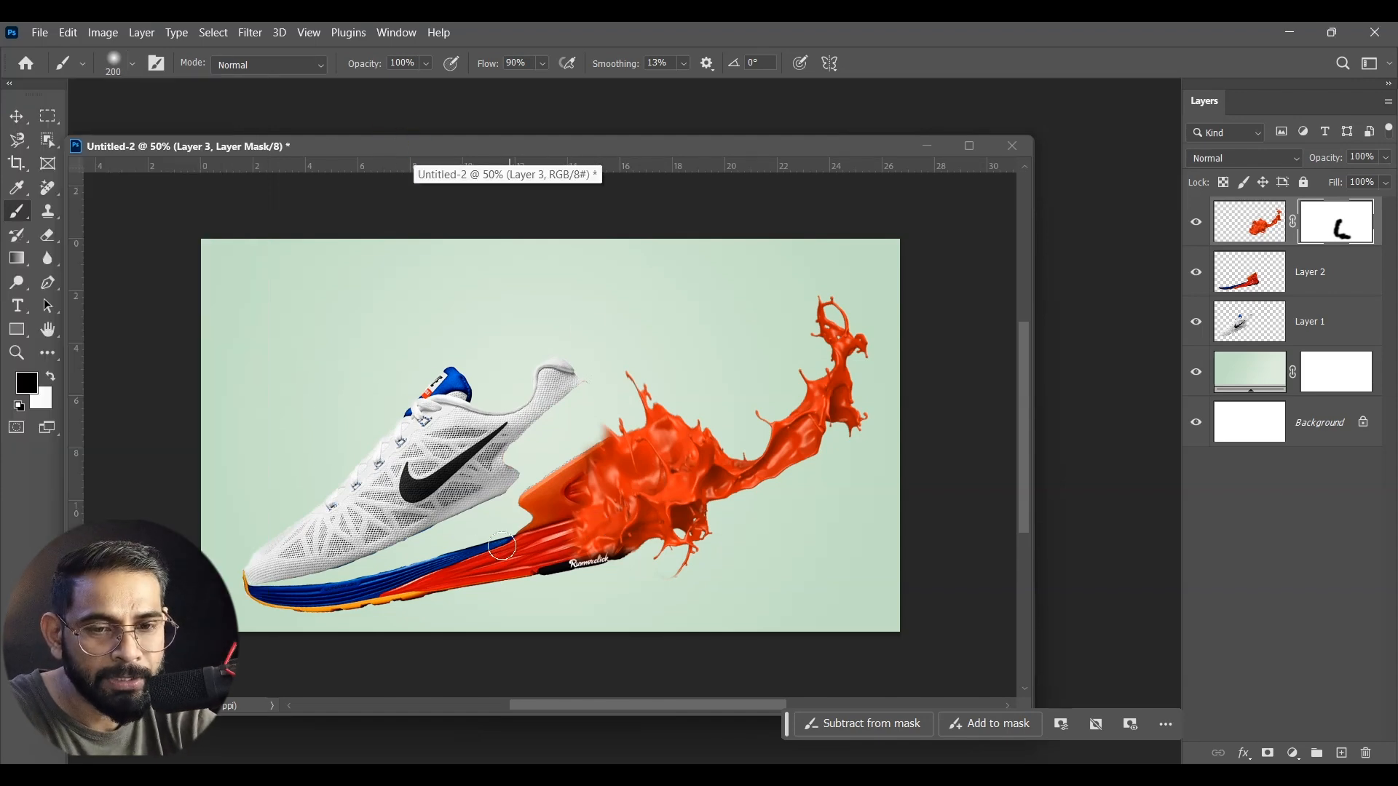
{"action": "key", "text": "bracketright"}
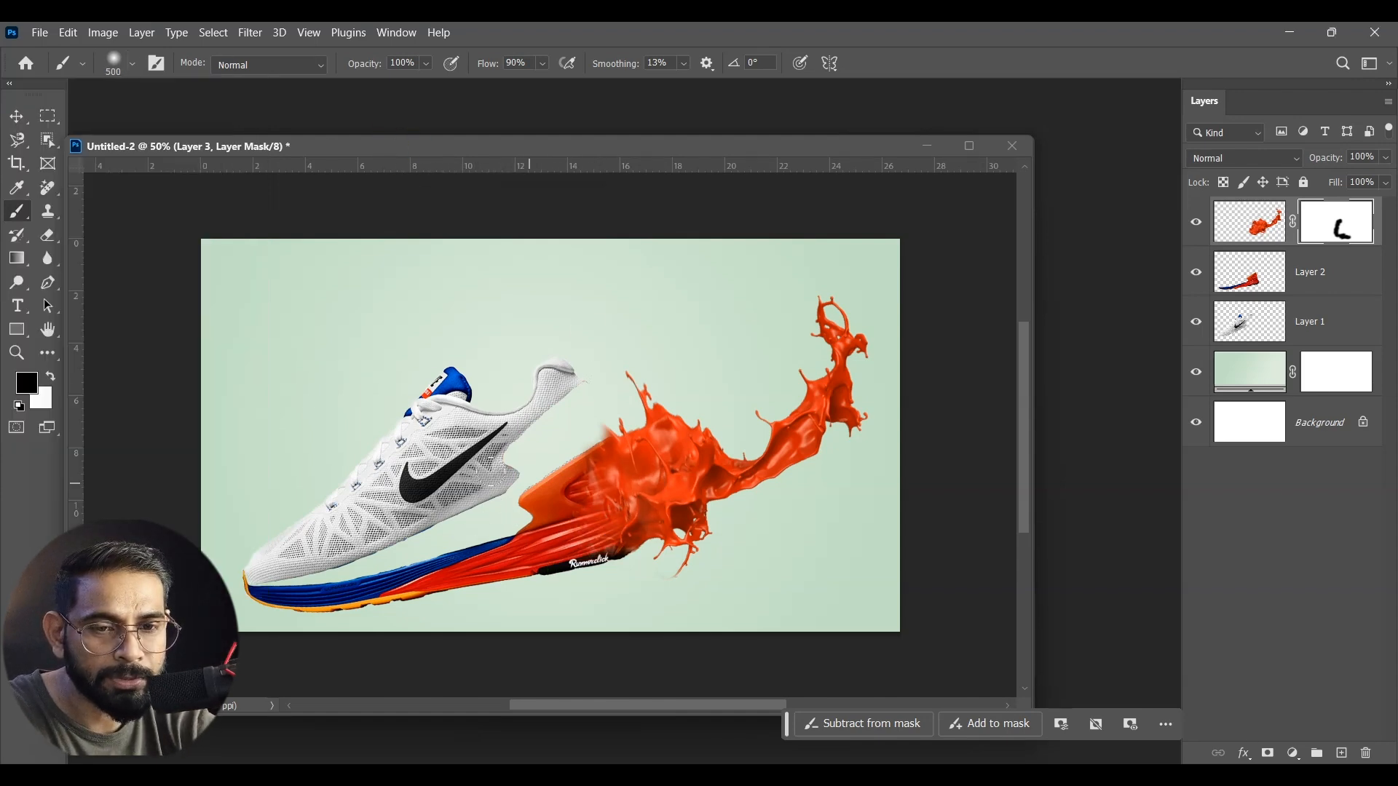
{"action": "key", "text": "ctrl+z"}
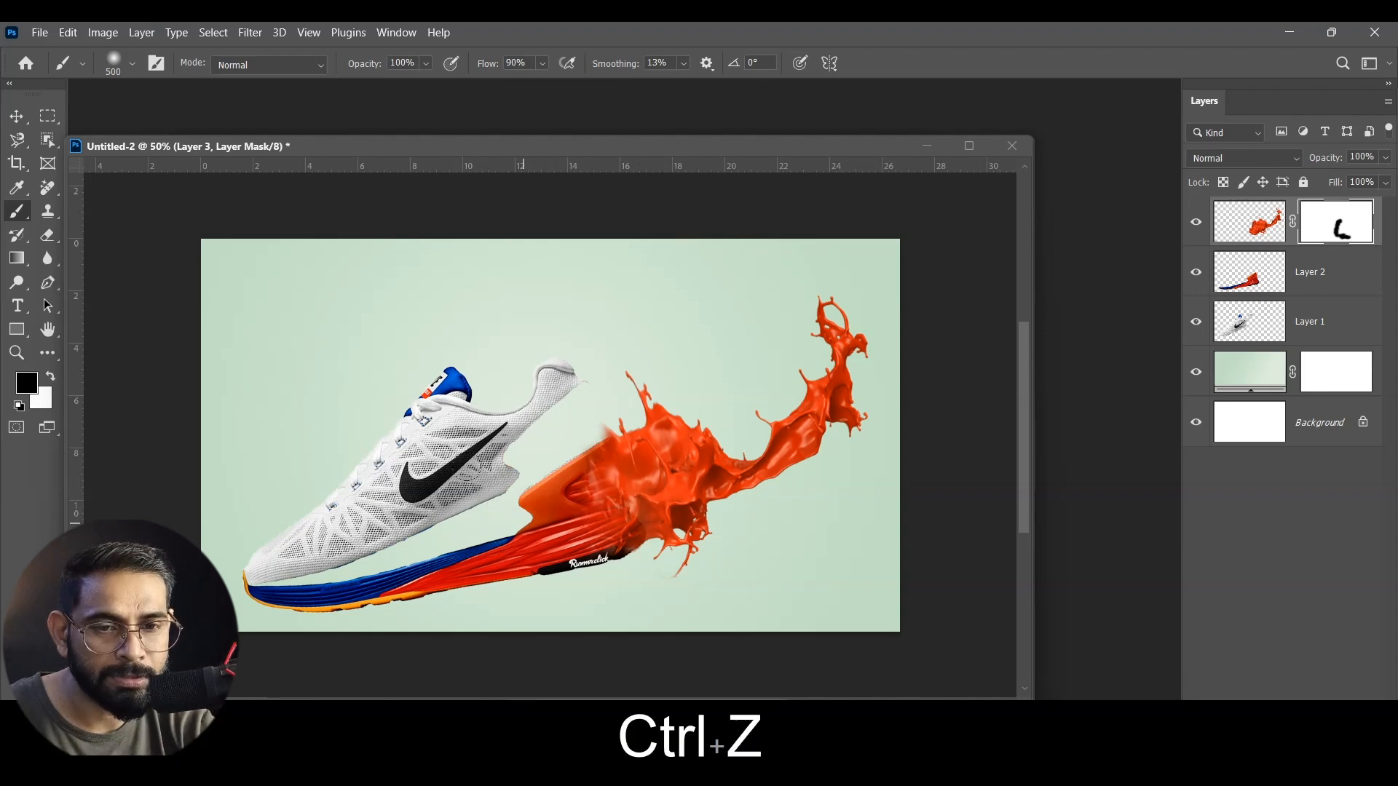
- Bring the milk splash image into the shoe composition, close its source file, and move the splash over the white upper
{"action": "left_click", "coordinate": [16, 116]}
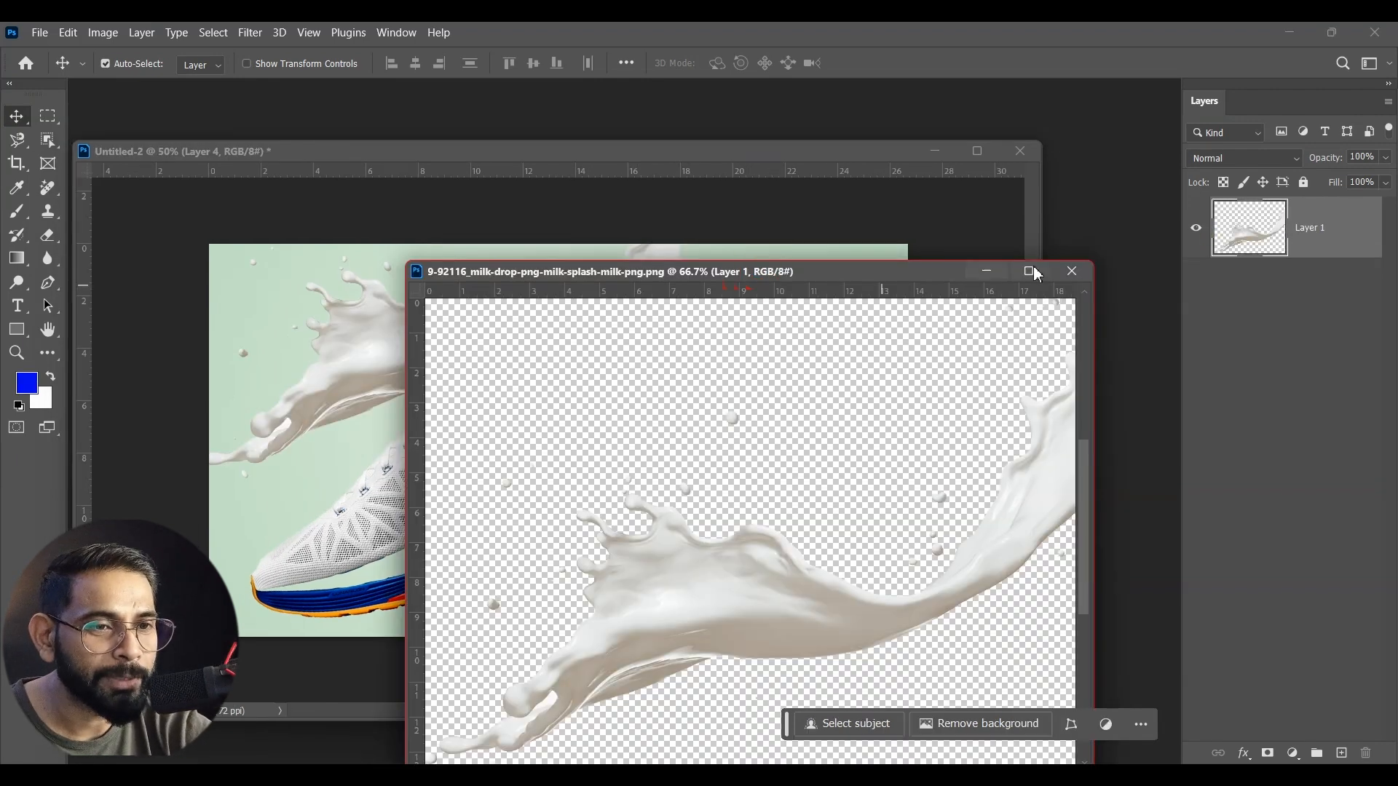
{"action": "left_click", "coordinate": [1079, 266]}
{"action": "left_click_drag", "start_coordinate": [445, 348], "coordinate": [492, 447]}
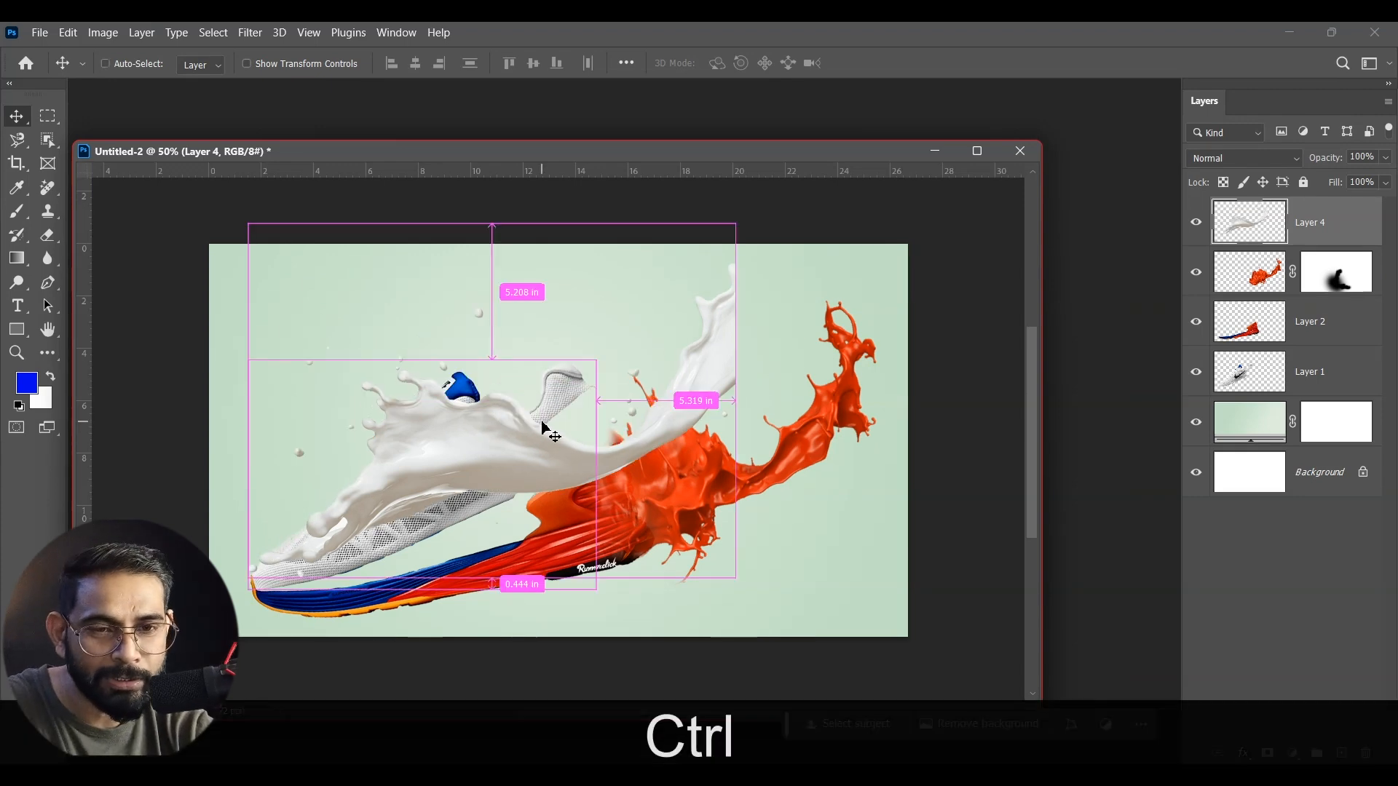
- Scale the milk splash to about 58%, rotate it about -180°, and place its end against the white heel collar
{"action": "key", "text": "ctrl+t"}
{"action": "left_click_drag", "start_coordinate": [757, 224], "coordinate": [208, 546]}
{"action": "left_click_drag", "start_coordinate": [516, 378], "coordinate": [621, 393]}
{"action": "left_click_drag", "start_coordinate": [862, 271], "coordinate": [618, 402]}
{"action": "left_click_drag", "start_coordinate": [599, 469], "coordinate": [802, 352]}
{"action": "left_click_drag", "start_coordinate": [832, 286], "coordinate": [836, 242]}
{"action": "left_click_drag", "start_coordinate": [684, 340], "coordinate": [681, 344]}
- Warp the lower end of the milk splash to line up with the white heel collar
{"action": "right_click", "coordinate": [610, 345]}
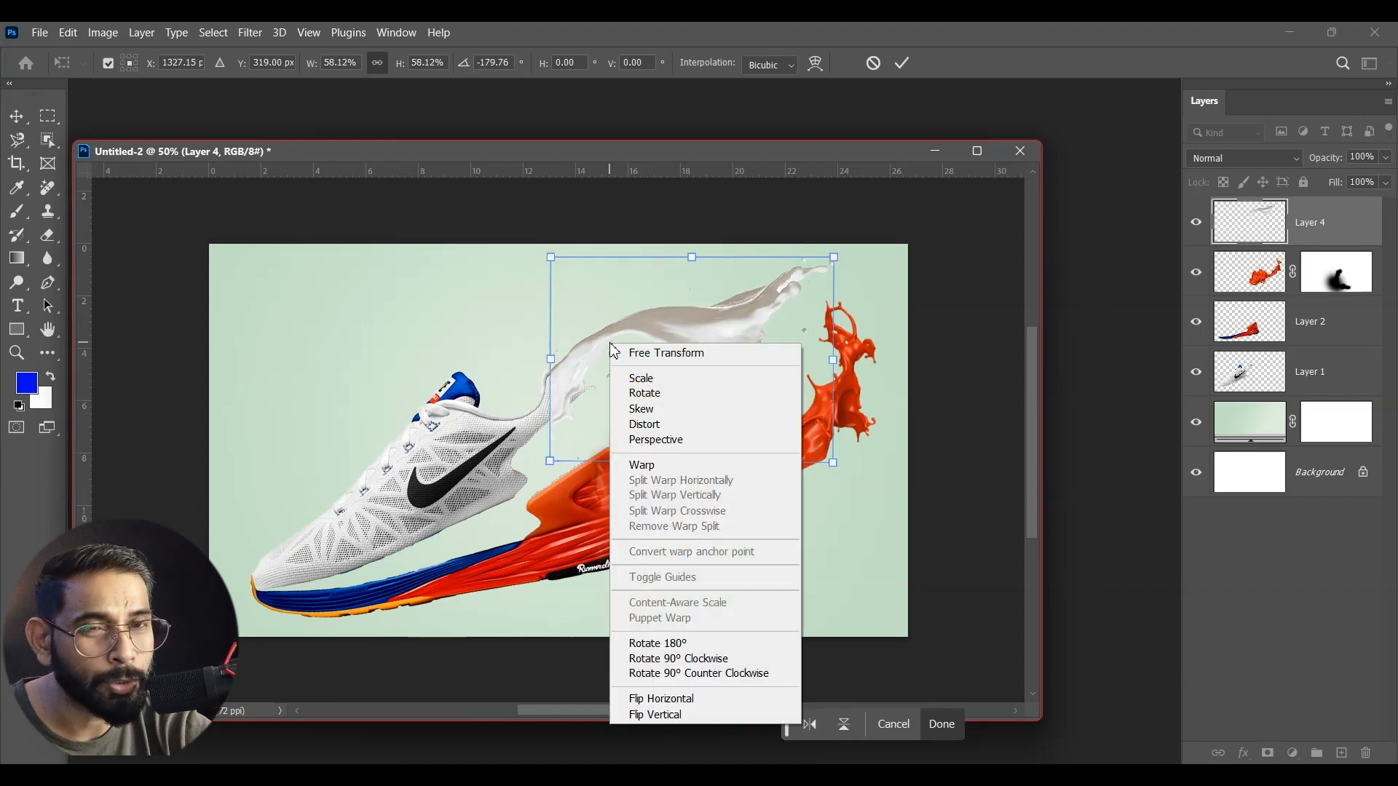
{"action": "left_click", "coordinate": [643, 466]}
{"action": "key", "text": "ctrl+equal"}
{"action": "key", "text": "ctrl+equal"}
{"action": "key", "text": "ctrl+equal"}
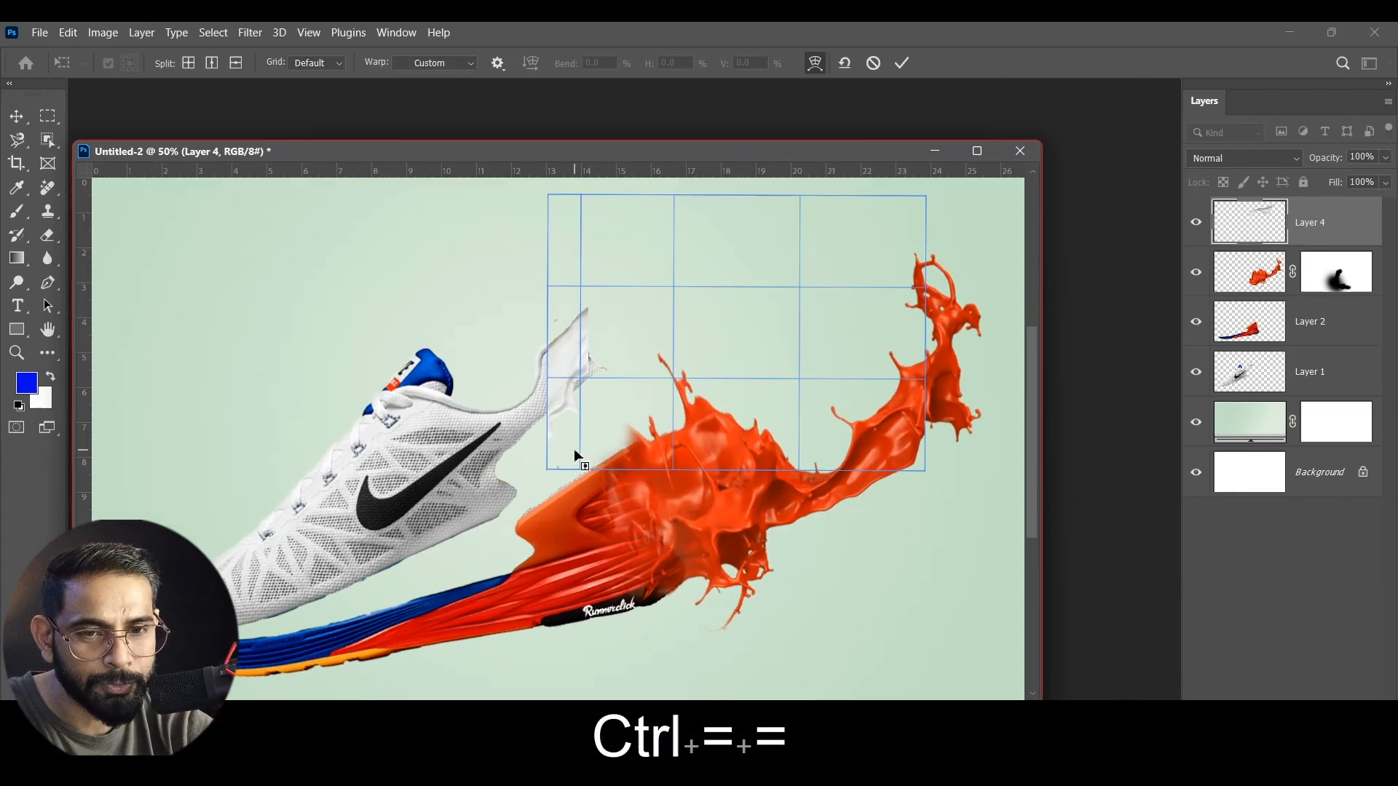
{"action": "left_click_drag", "start_coordinate": [662, 340], "coordinate": [671, 412]}
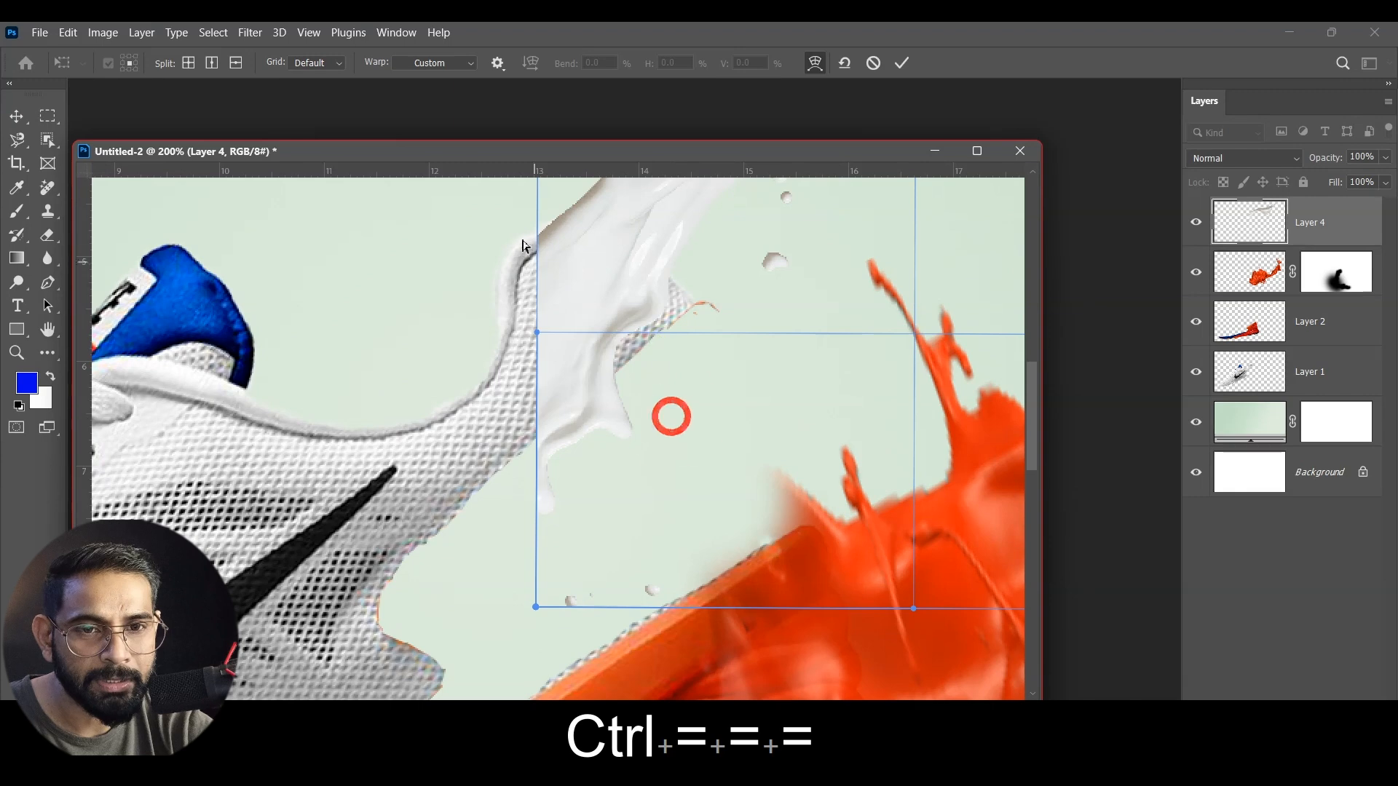
{"action": "left_click_drag", "start_coordinate": [559, 272], "coordinate": [510, 284]}
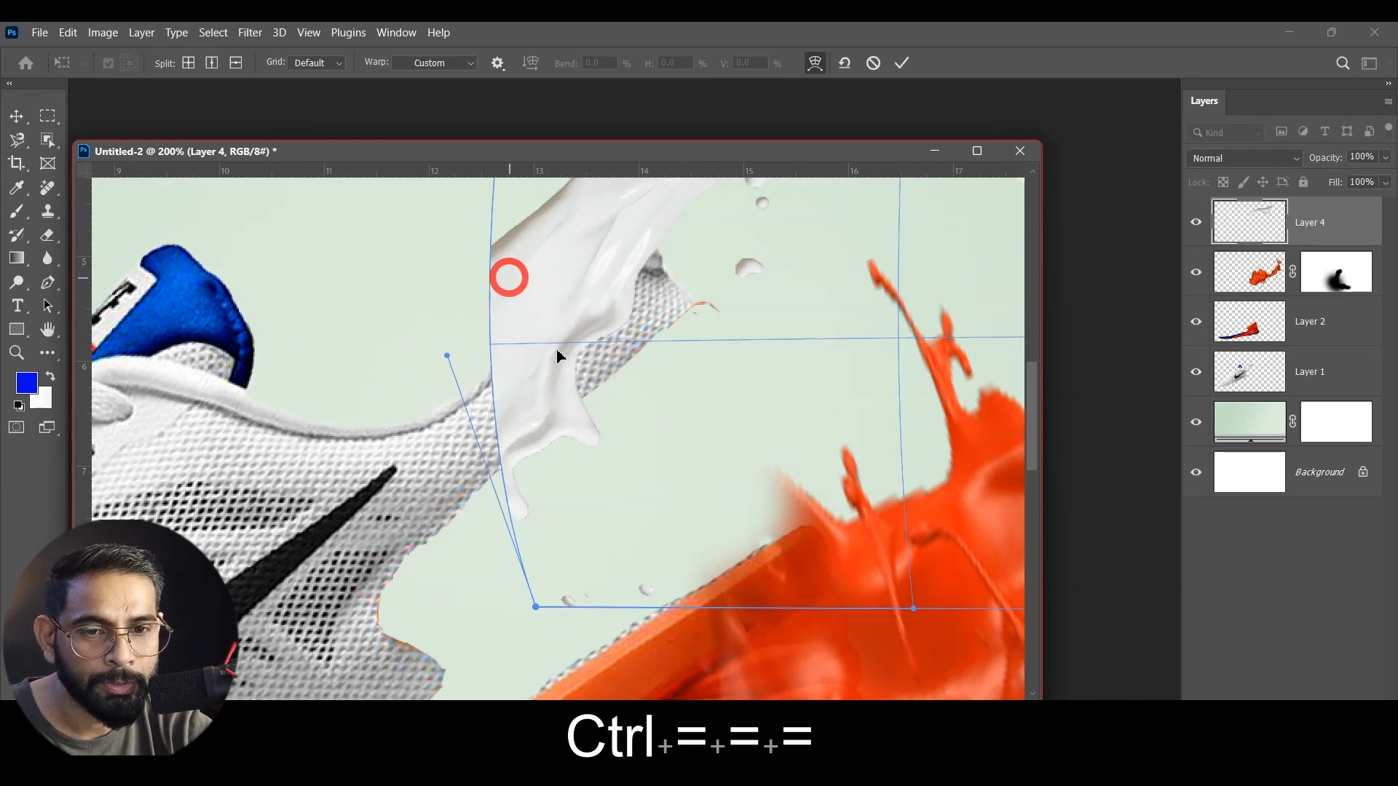
{"action": "left_click_drag", "start_coordinate": [641, 341], "coordinate": [654, 338]}
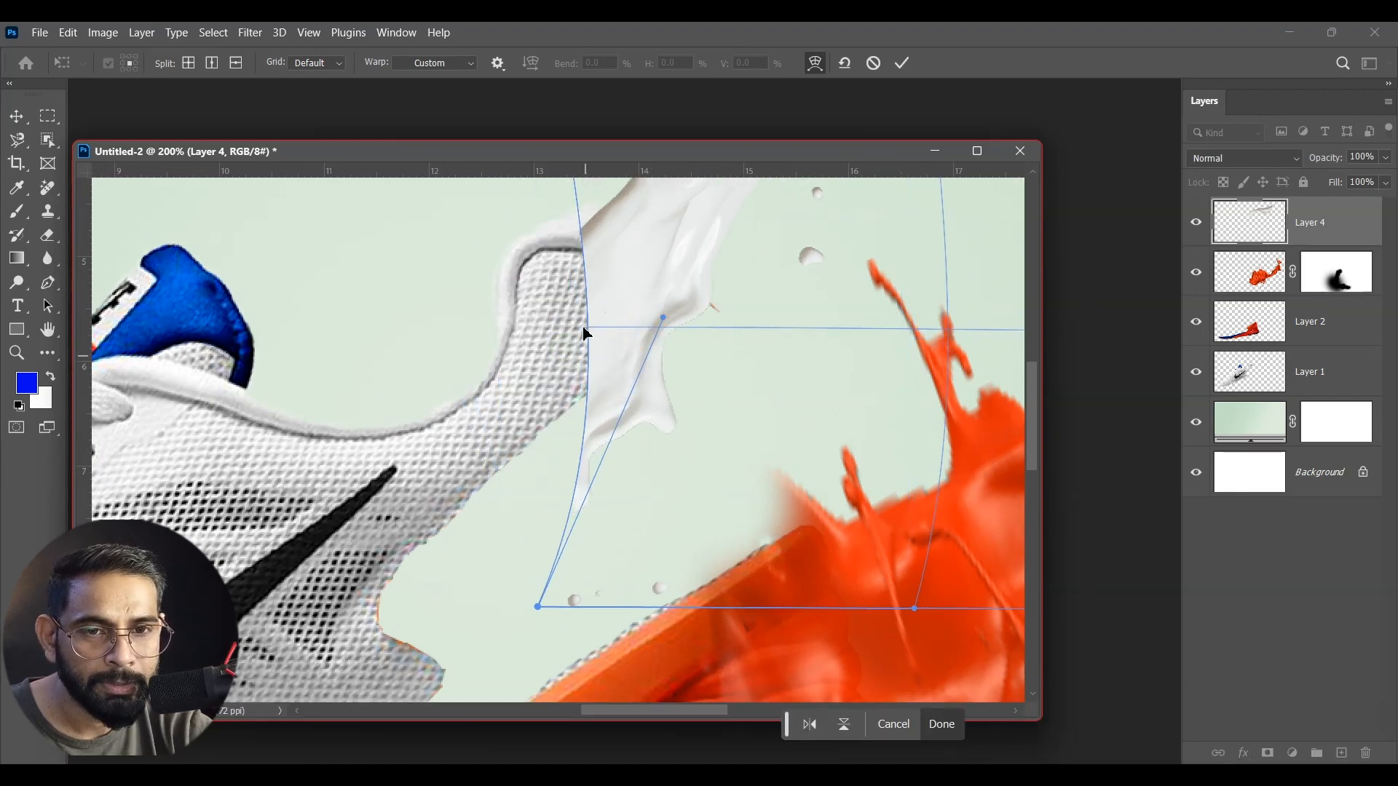
{"action": "left_click_drag", "start_coordinate": [653, 337], "coordinate": [589, 334]}
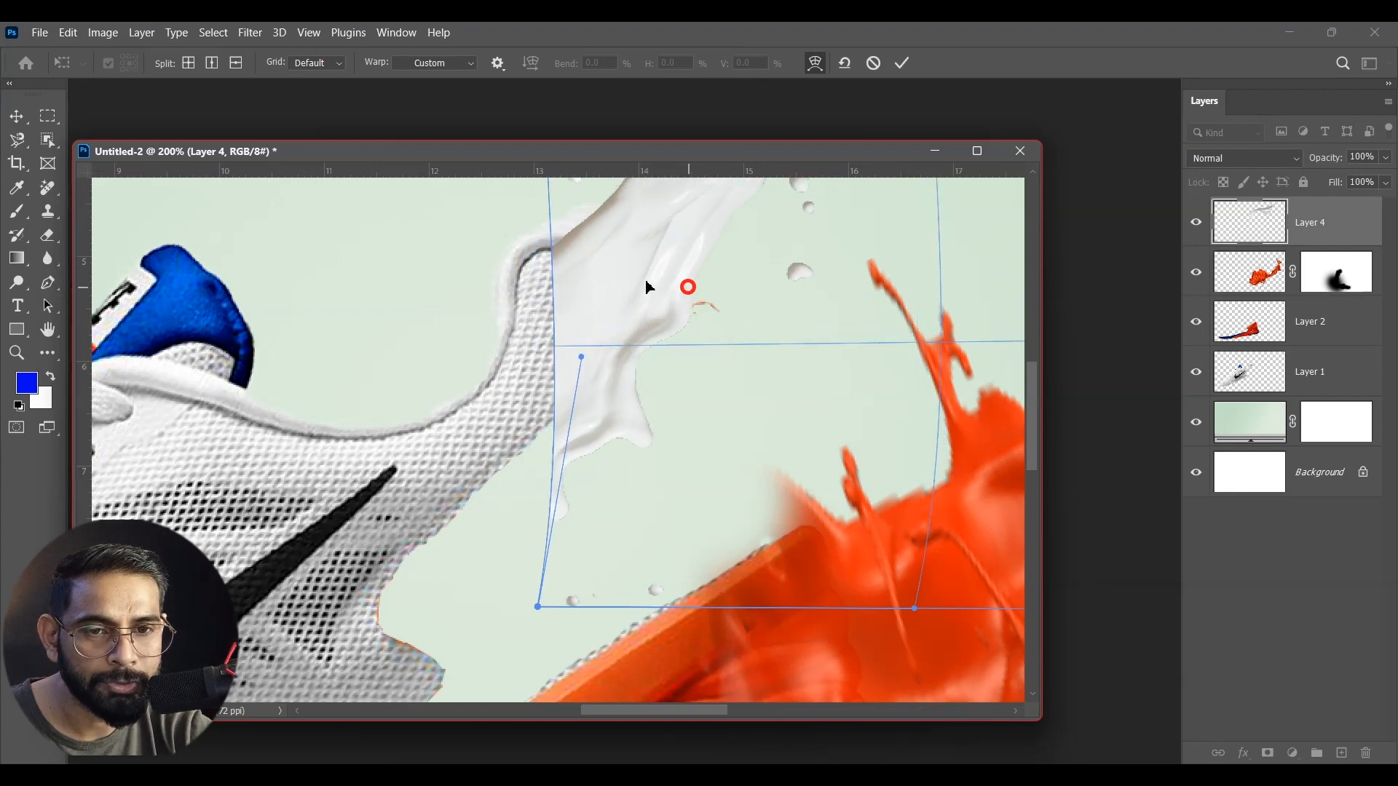
{"action": "left_click_drag", "start_coordinate": [661, 289], "coordinate": [627, 406]}
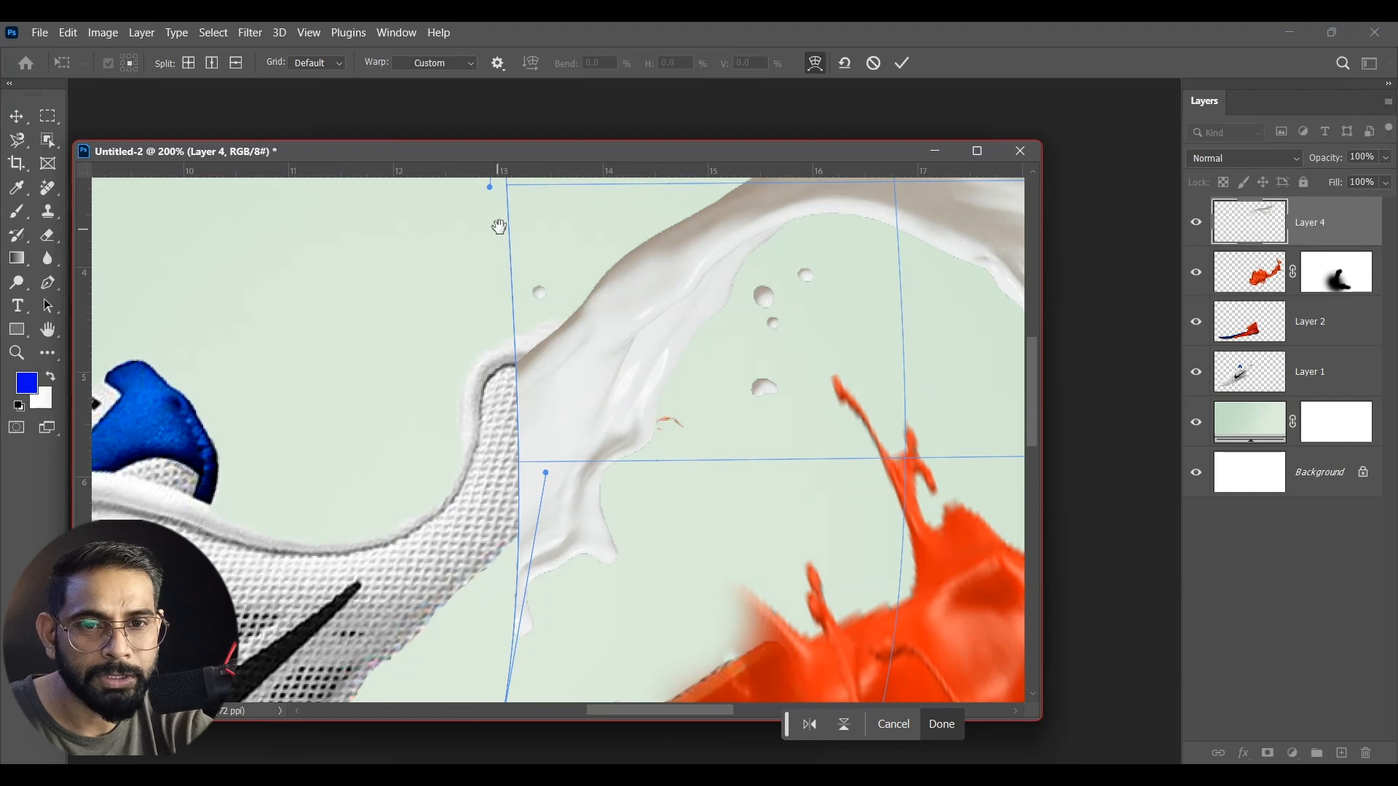
- Warp the milk splash's upper edge and underside outward so its end covers the width of the collar, and apply the transform
{"action": "key", "text": "ctrl+minus"}
{"action": "key", "text": "ctrl+minus"}
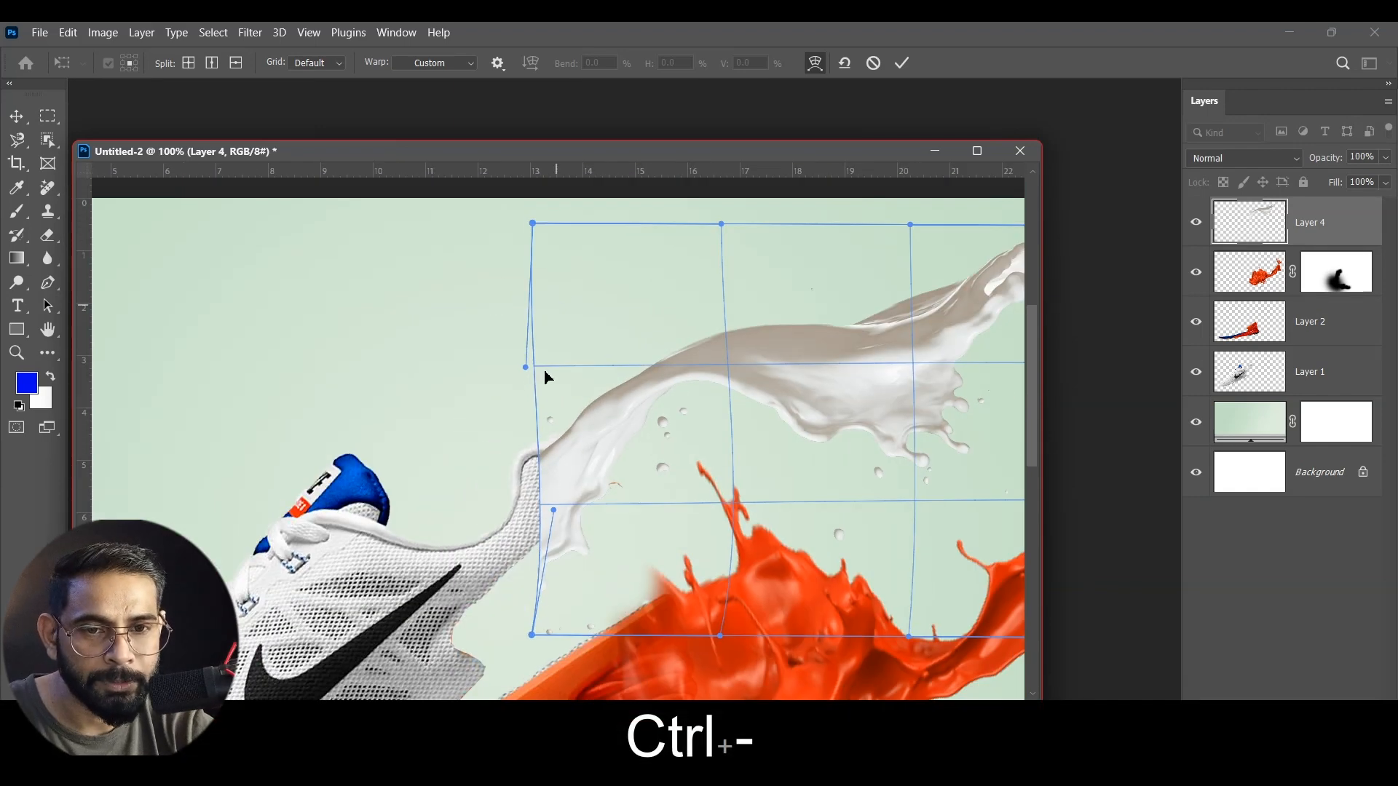
{"action": "left_click_drag", "start_coordinate": [491, 384], "coordinate": [449, 382]}
{"action": "left_click_drag", "start_coordinate": [741, 525], "coordinate": [763, 529]}
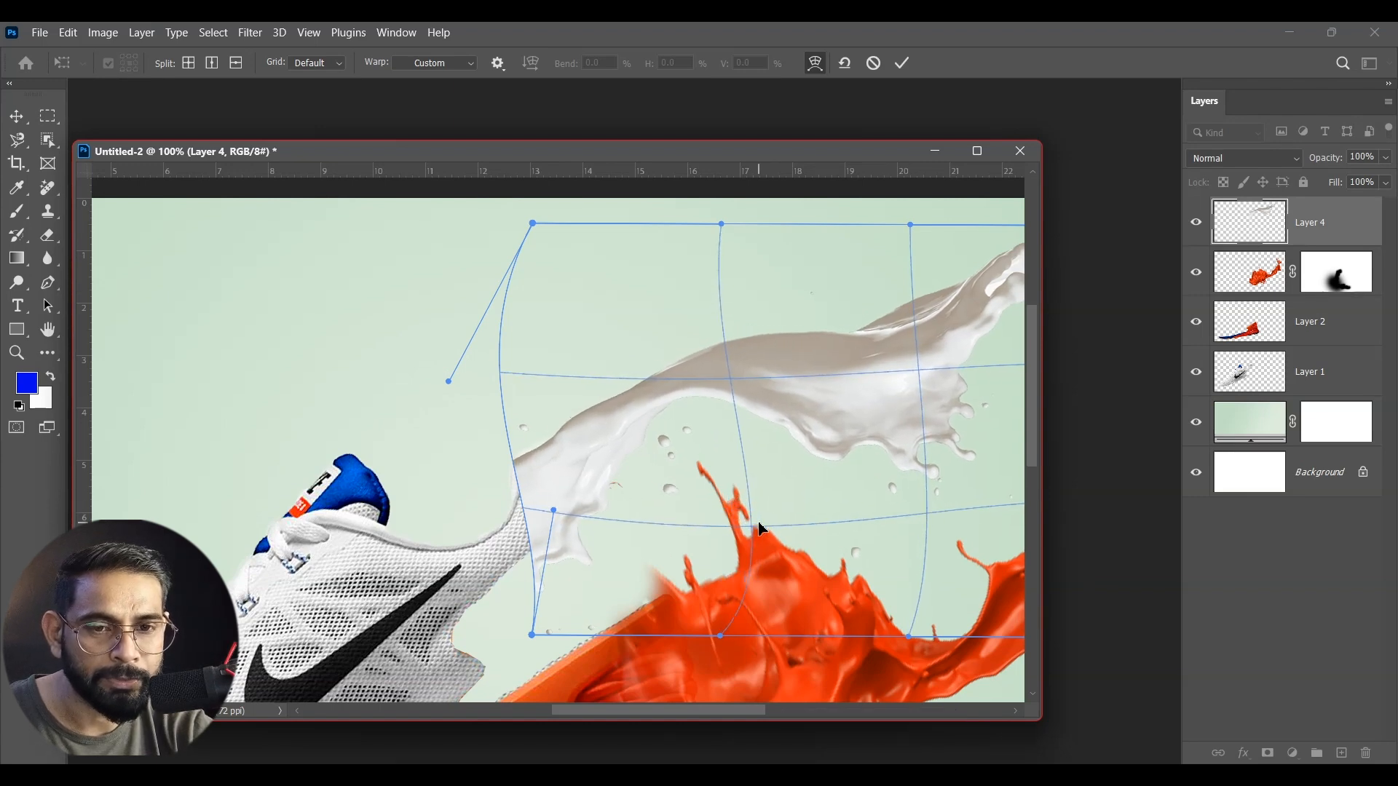
{"action": "left_click_drag", "start_coordinate": [564, 378], "coordinate": [554, 365]}
{"action": "left_click_drag", "start_coordinate": [754, 517], "coordinate": [768, 523]}
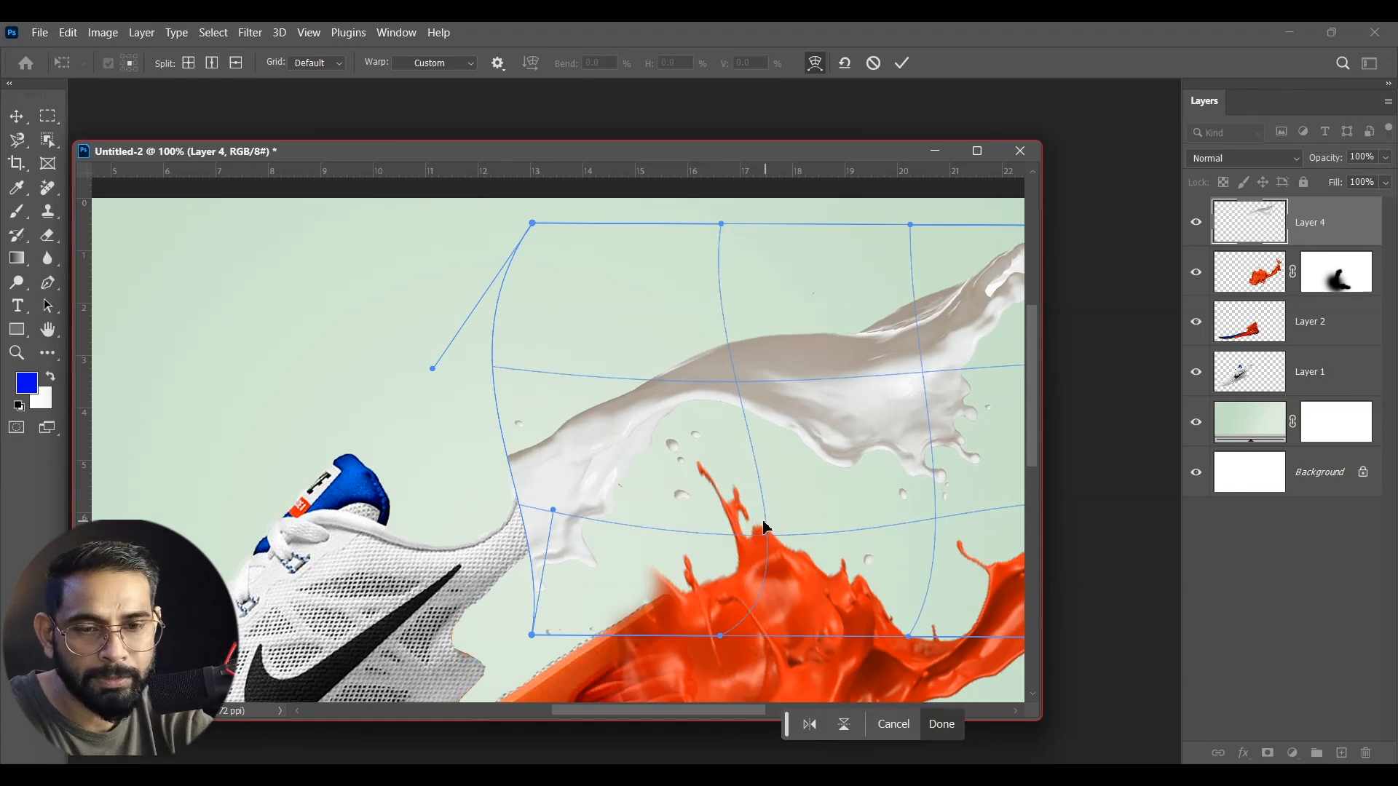
{"action": "key", "text": "Return"}
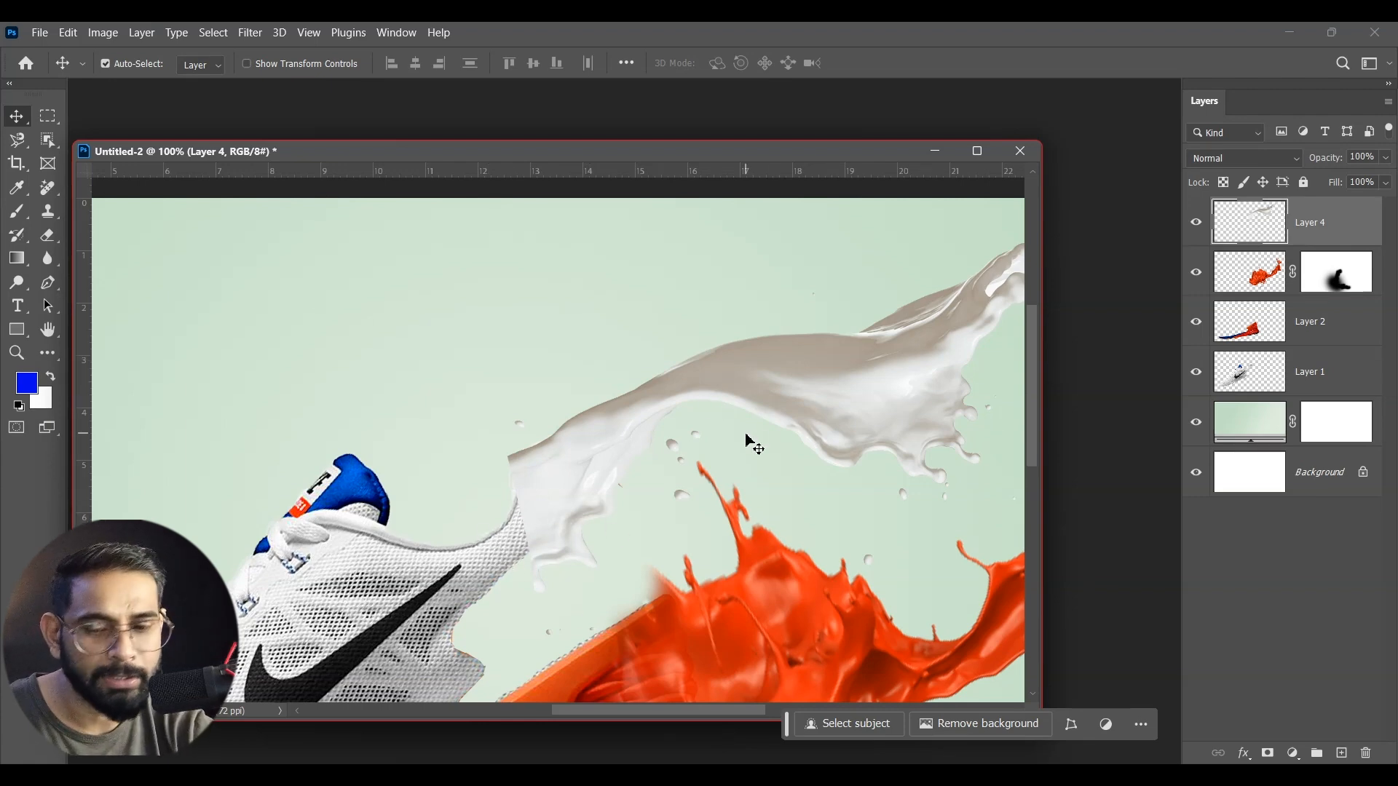
- Brighten the milk splash with Levels, setting the midtones to 1.06 and the white input level to 244
{"action": "key", "text": "ctrl+l"}
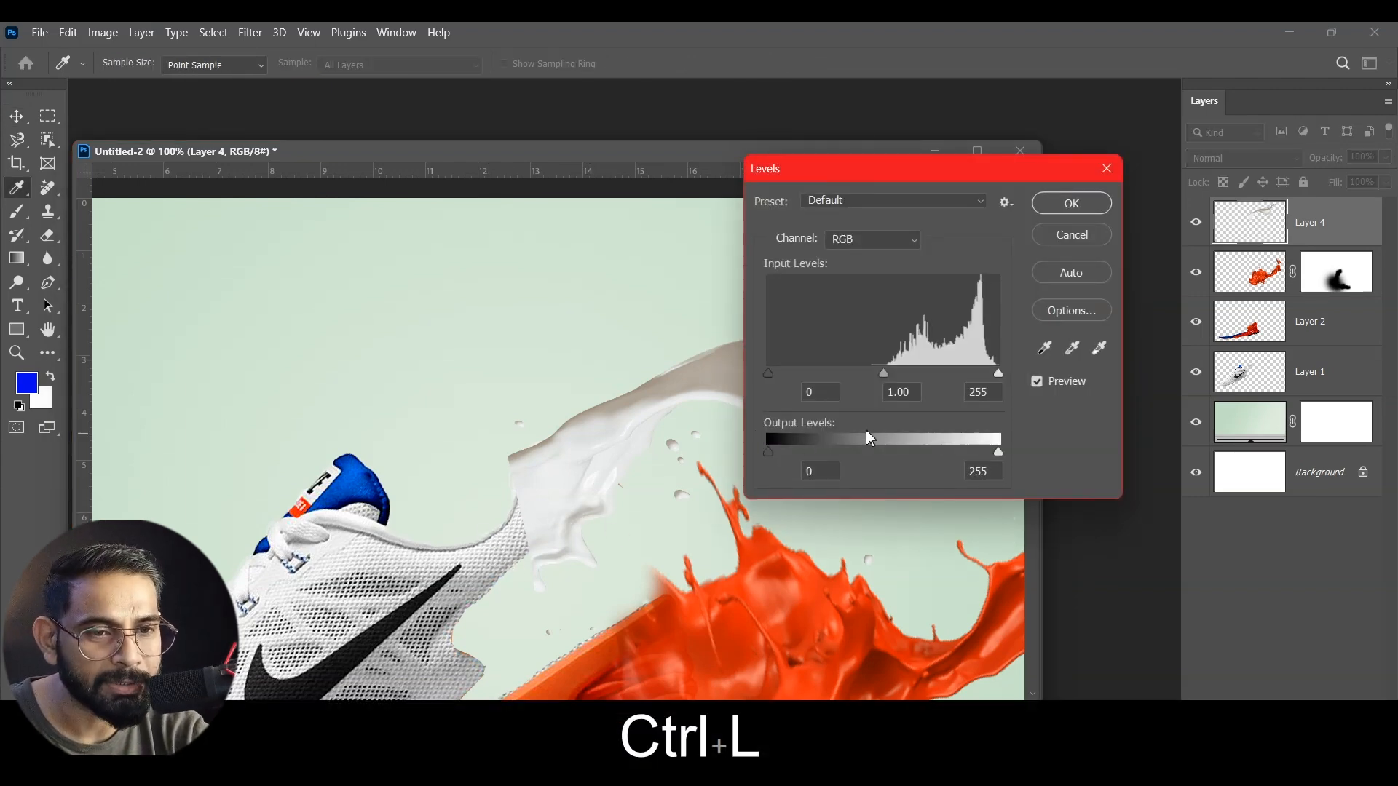
{"action": "left_click_drag", "start_coordinate": [895, 375], "coordinate": [990, 408]}
{"action": "left_click", "coordinate": [994, 395]}
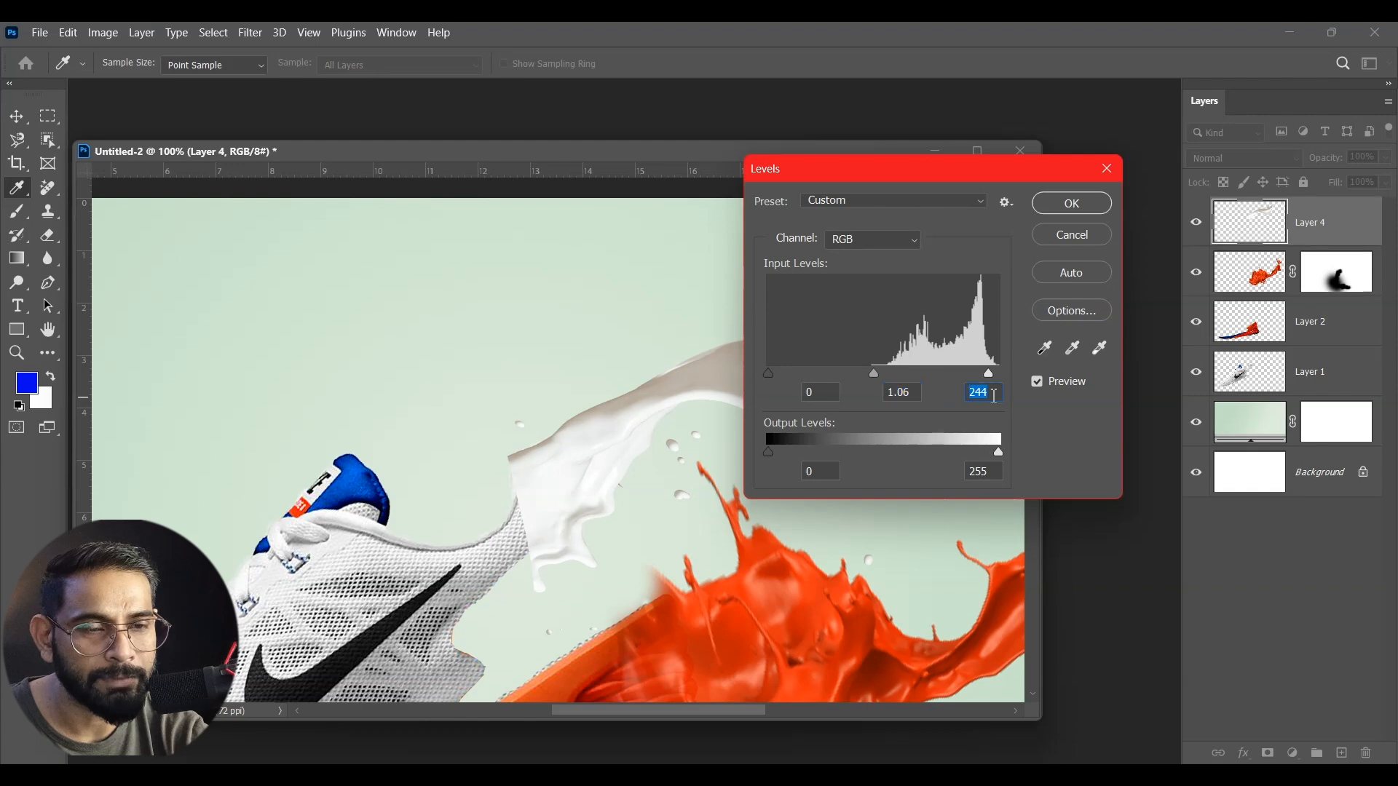
{"action": "left_click", "coordinate": [1064, 208]}
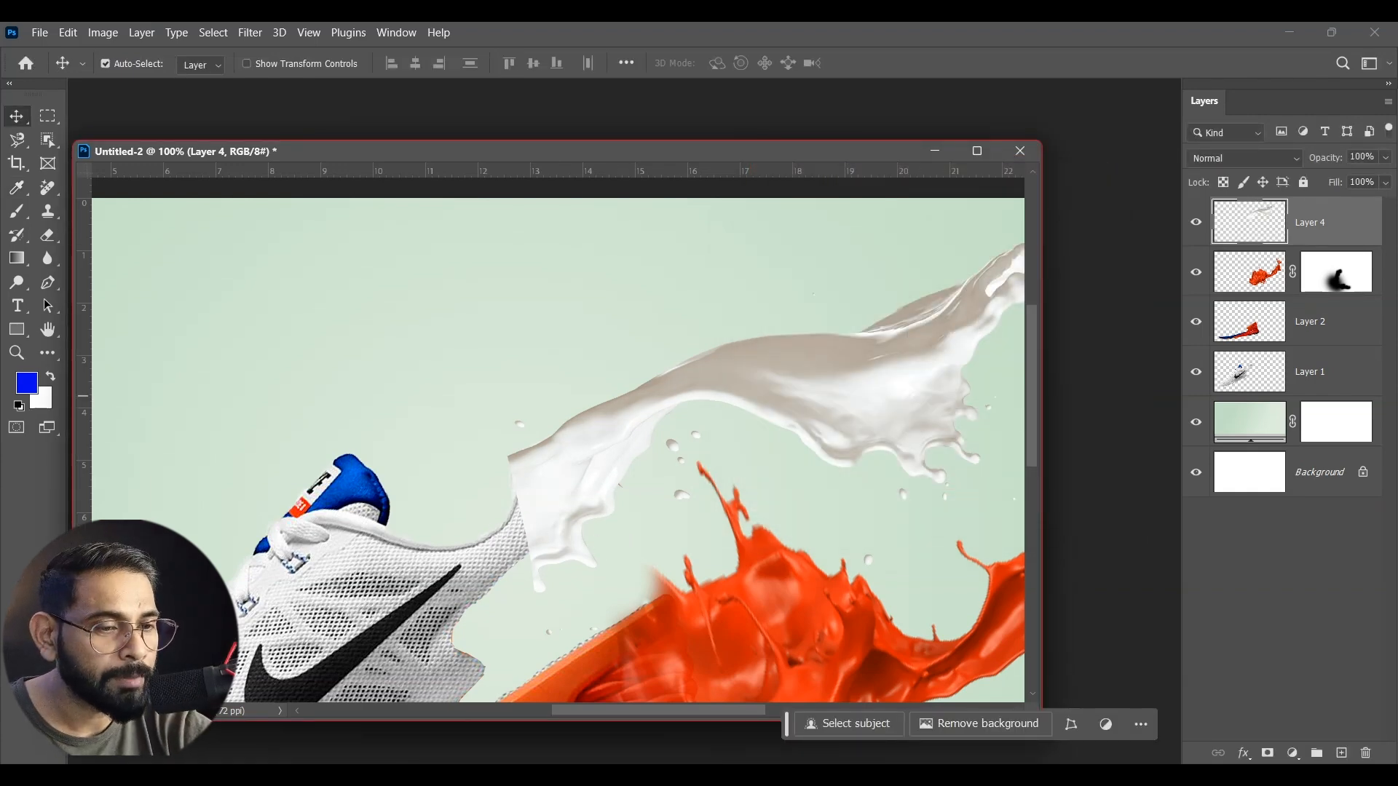
- Add a layer mask to the milk splash and paint black with a 175 px soft brush over its overlap with the collar
{"action": "left_click", "coordinate": [1270, 755]}
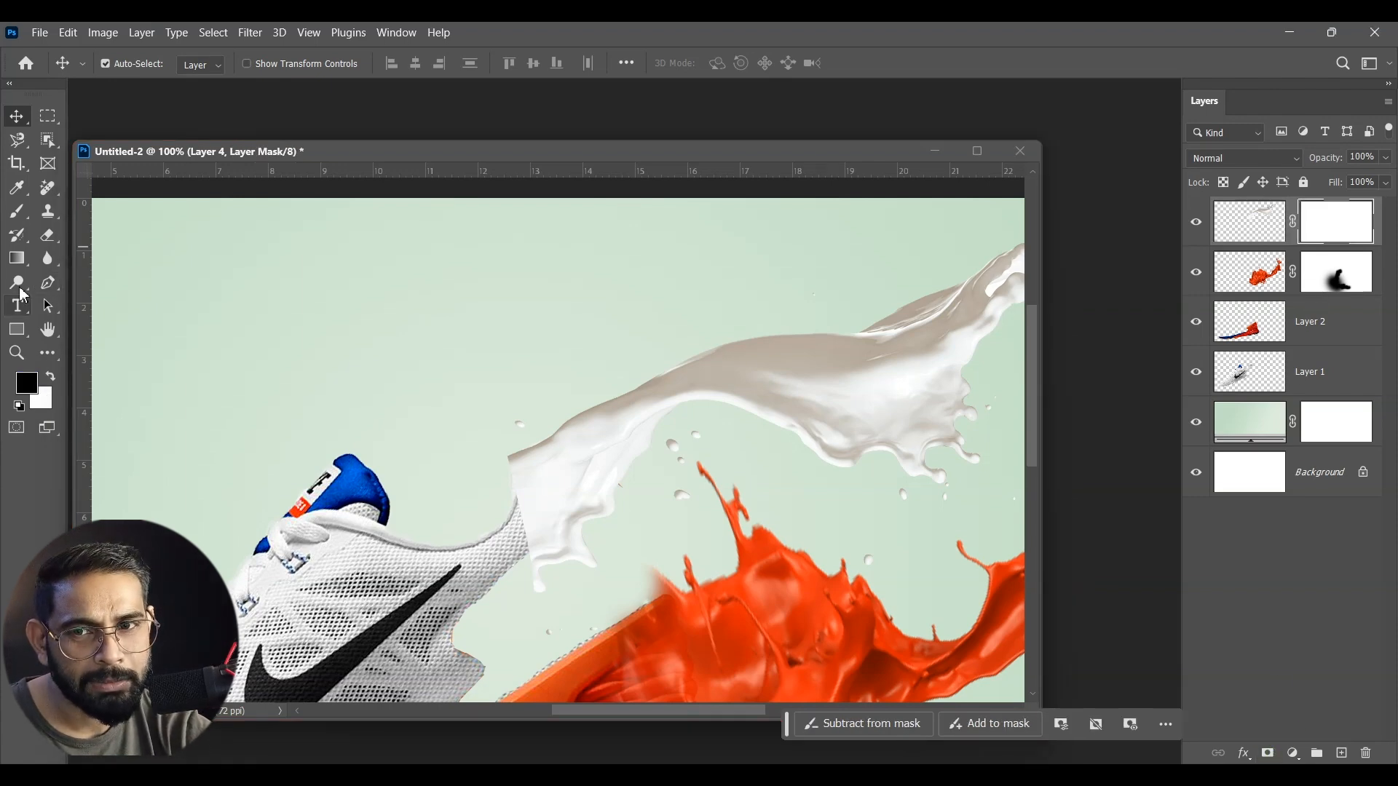
{"action": "left_click", "coordinate": [16, 213]}
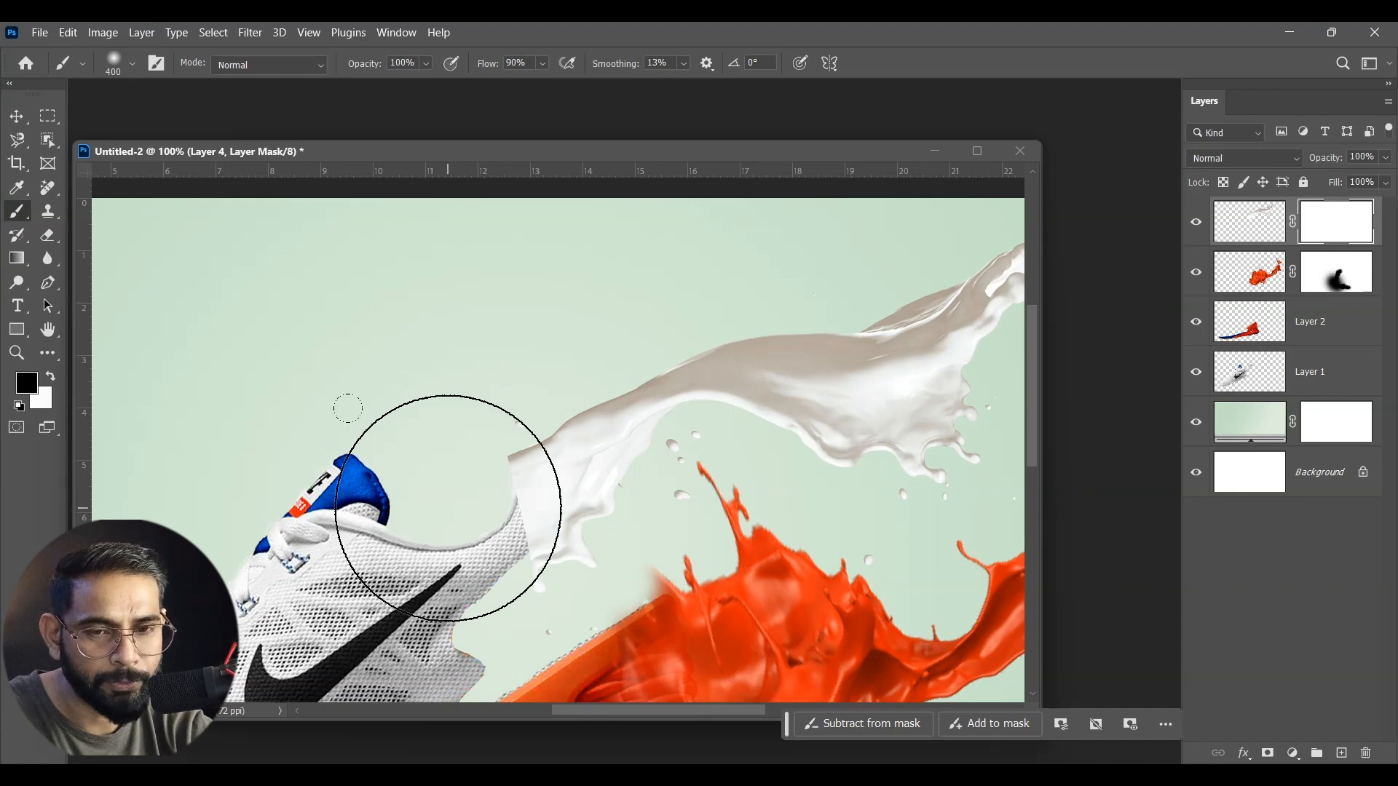
{"action": "key", "text": "bracketleft"}
{"action": "left_click_drag", "start_coordinate": [518, 466], "coordinate": [577, 534]}
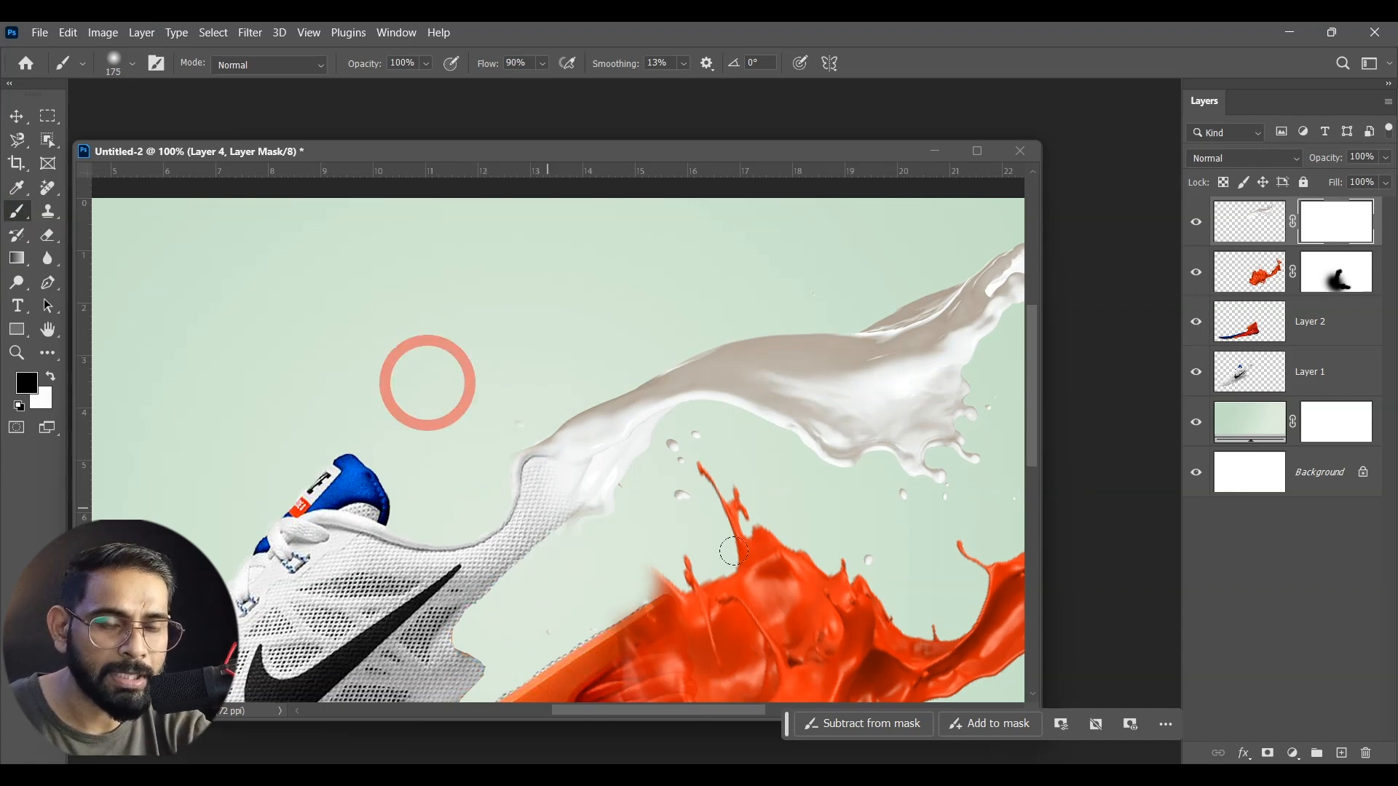
{"action": "key", "text": "ctrl+minus"}
{"action": "key", "text": "ctrl+minus"}
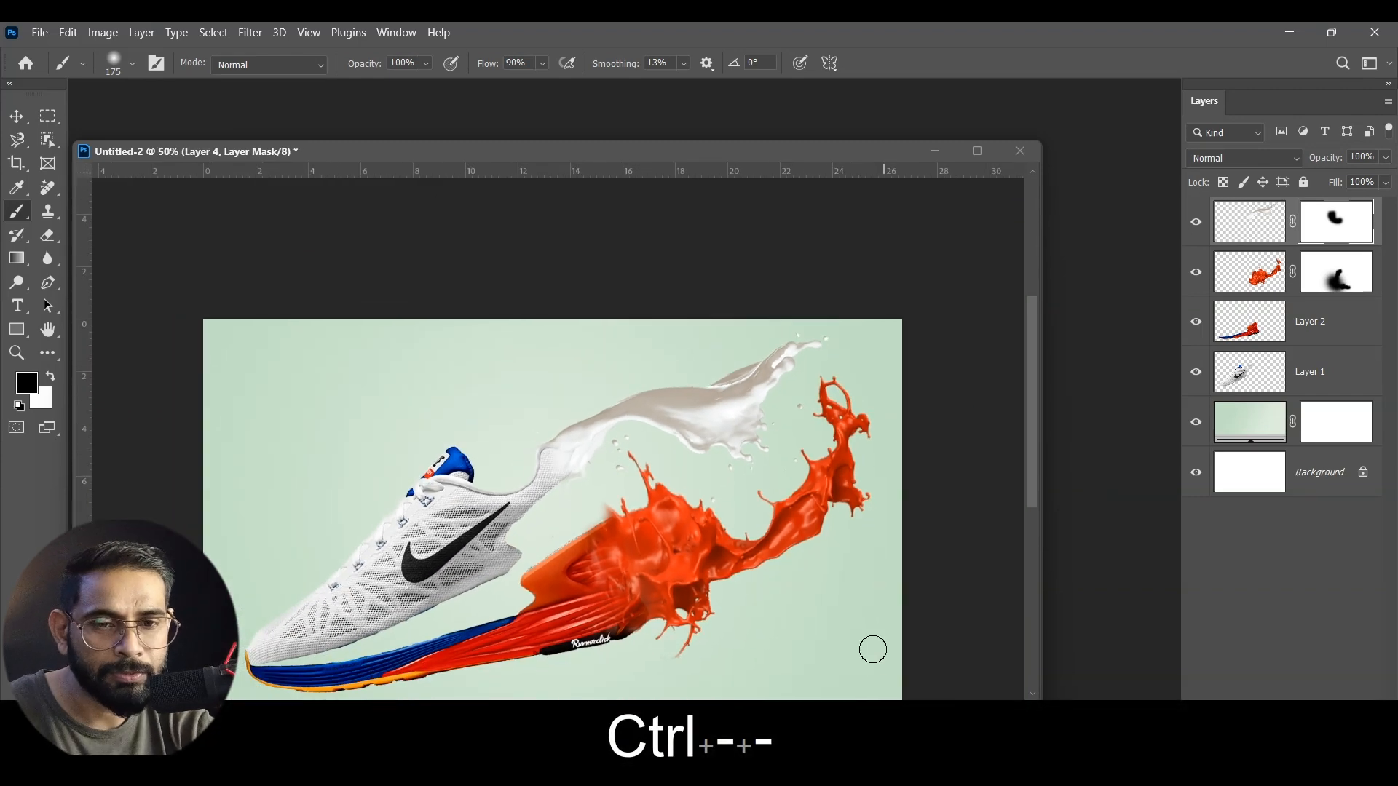
{"action": "scroll", "coordinate": [871, 649], "scroll_direction": "left", "scroll_amount": 2}
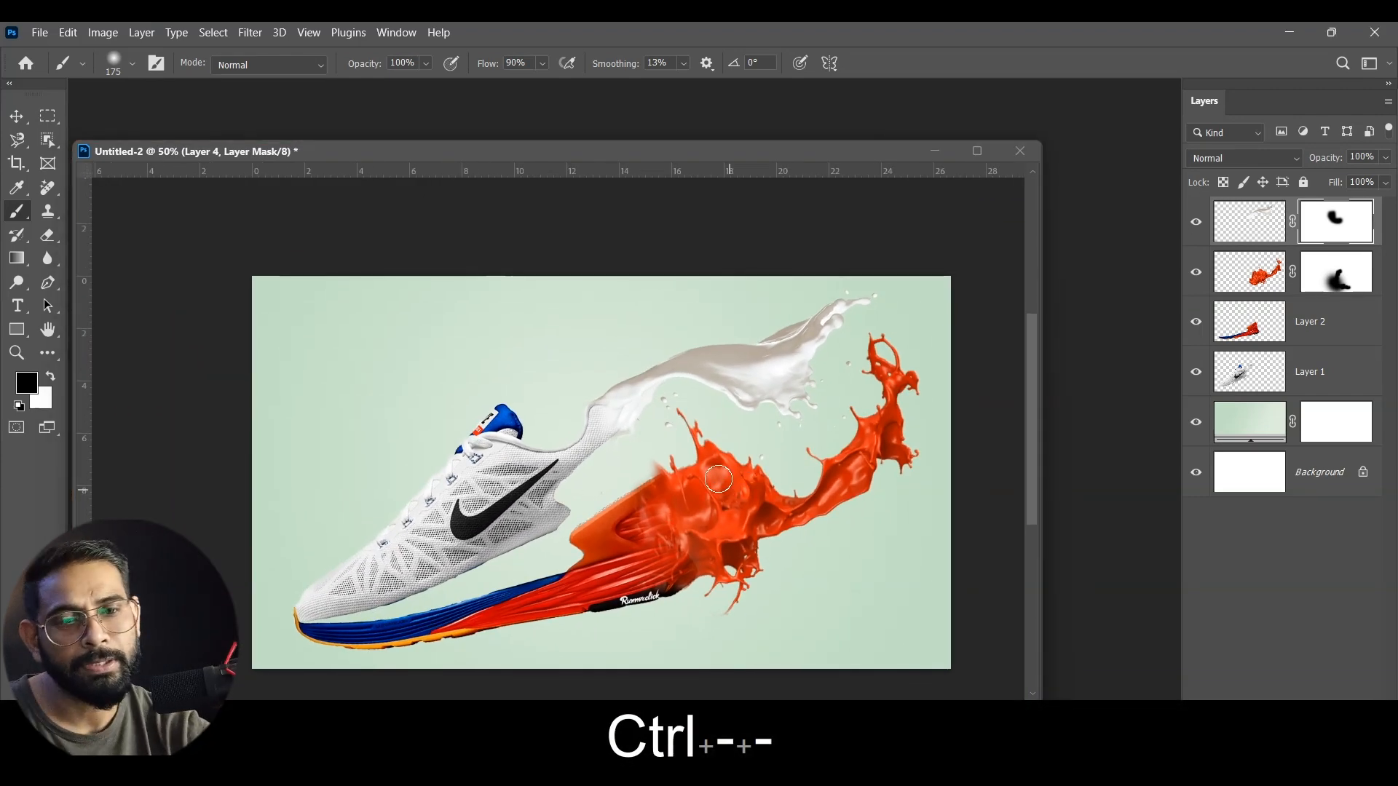
- Add white "NIKE" text in Airstrike at 100 pt in the canvas's upper-left area, above the shoe
{"action": "left_click", "coordinate": [16, 116]}
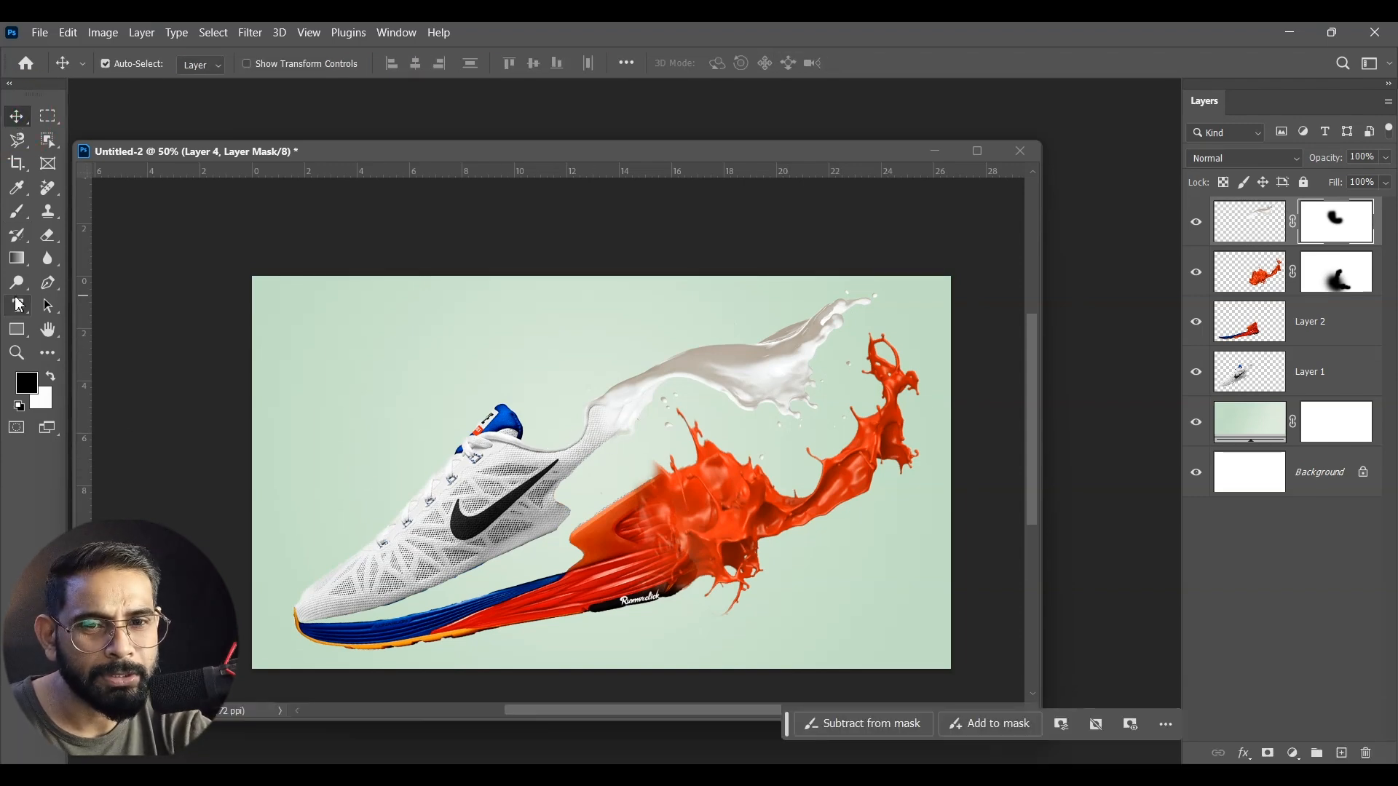
{"action": "key", "text": "t"}
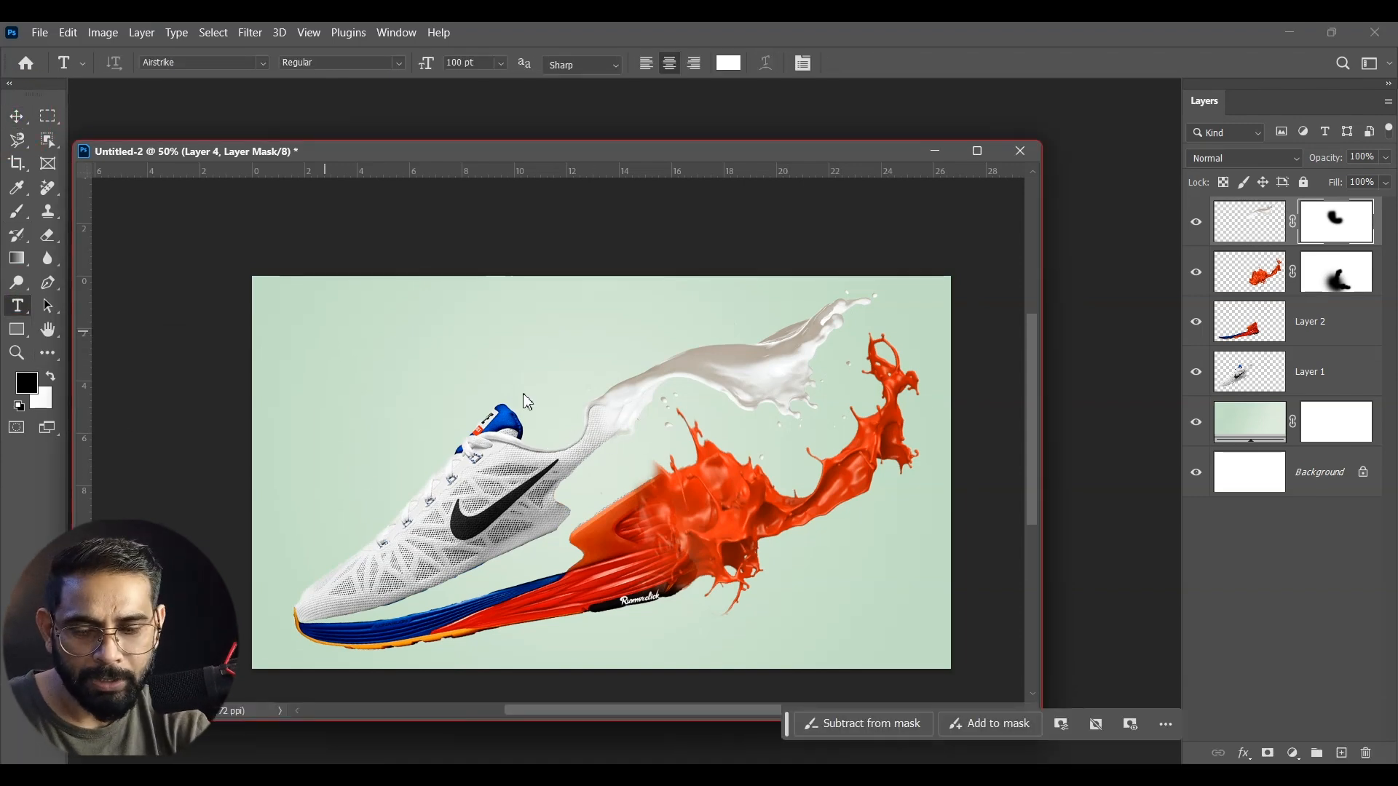
{"action": "left_click", "coordinate": [321, 337]}
{"action": "key", "text": "Caps_Lock"}
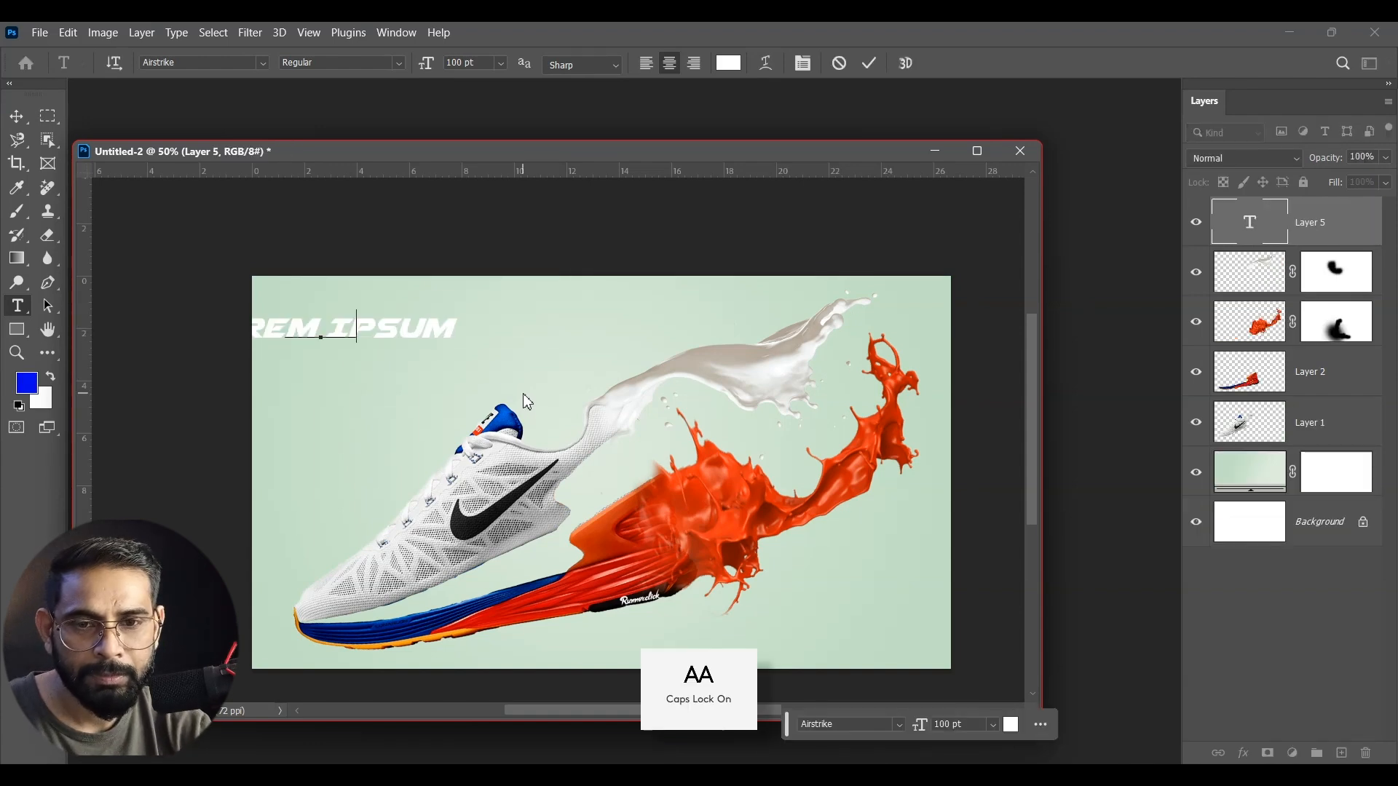
{"action": "type", "text": "NIKE"}
{"action": "left_click", "coordinate": [16, 116]}
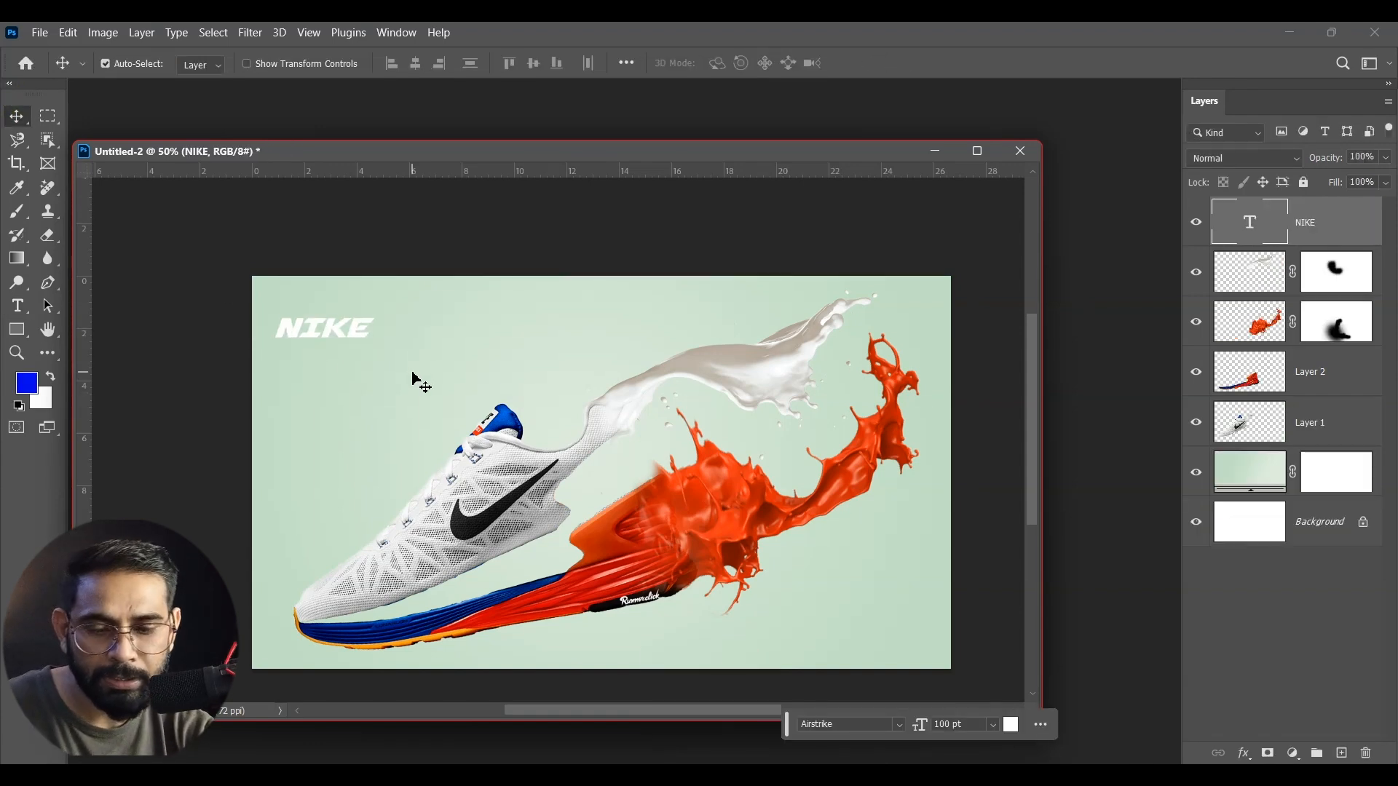
- Scale the NIKE text up to about 288 pt
{"action": "key", "text": "ctrl+t"}
{"action": "left_click_drag", "start_coordinate": [374, 339], "coordinate": [490, 362]}
{"action": "key", "text": "Return"}
- Change the NIKE text's font to AIRBORNE GP and reposition the word above the shoe near the canvas's upper edge
{"action": "key", "text": "t"}
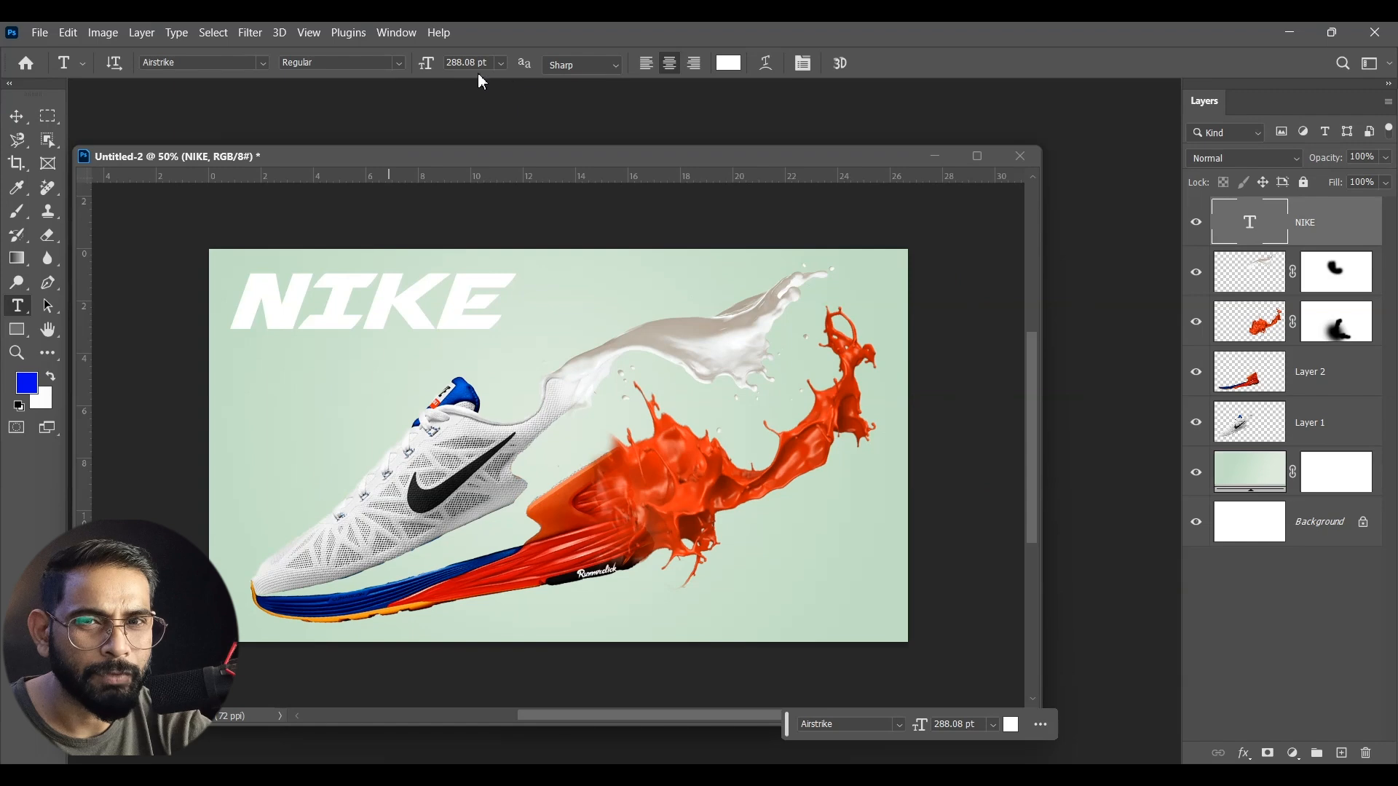
{"action": "left_click", "coordinate": [399, 64]}
{"action": "left_click", "coordinate": [361, 73]}
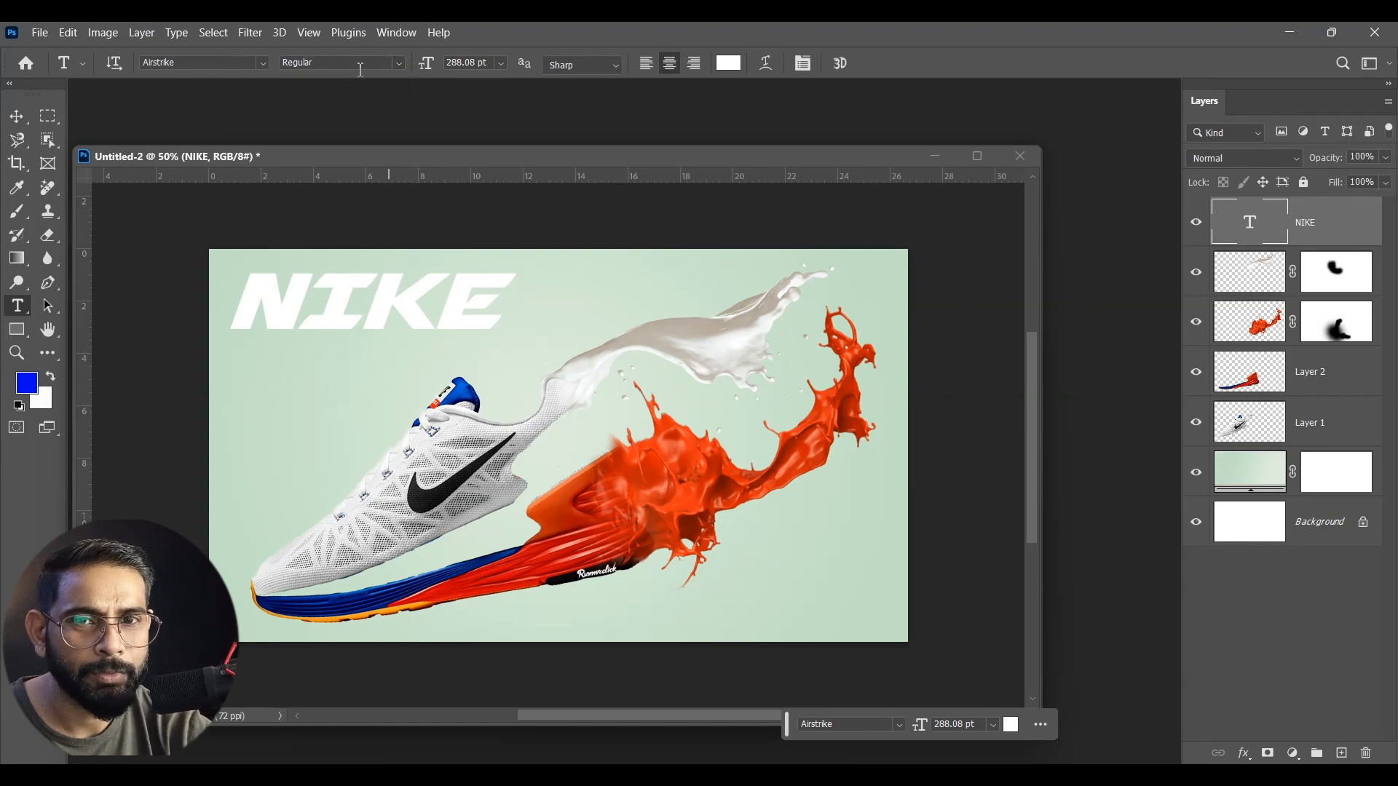
{"action": "left_click", "coordinate": [189, 65]}
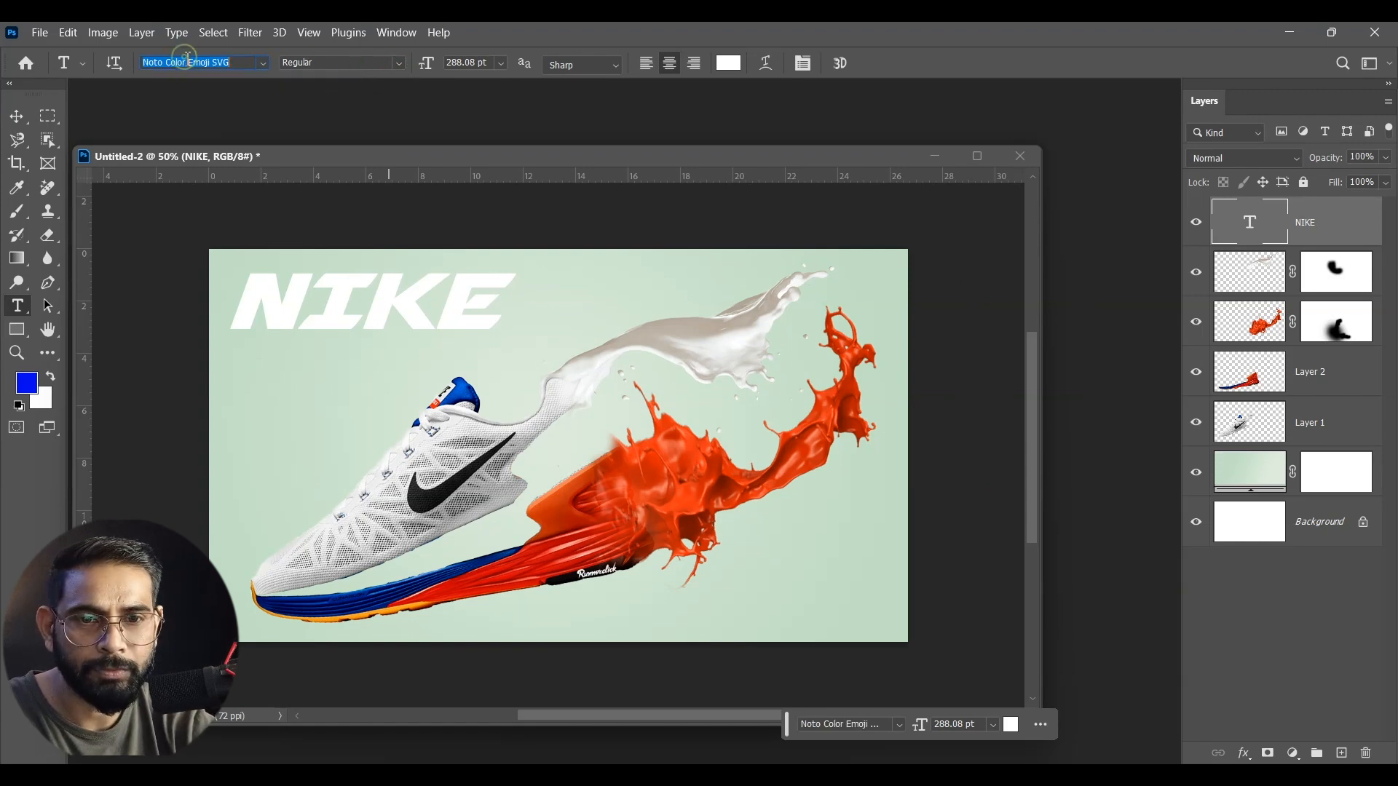
{"action": "key", "text": "Up"}
{"action": "key", "text": "Up"}
{"action": "key", "text": "Up"}
{"action": "key", "text": "Down"}
{"action": "key", "text": "Down"}
{"action": "key", "text": "Down"}
{"action": "key", "text": "Down"}
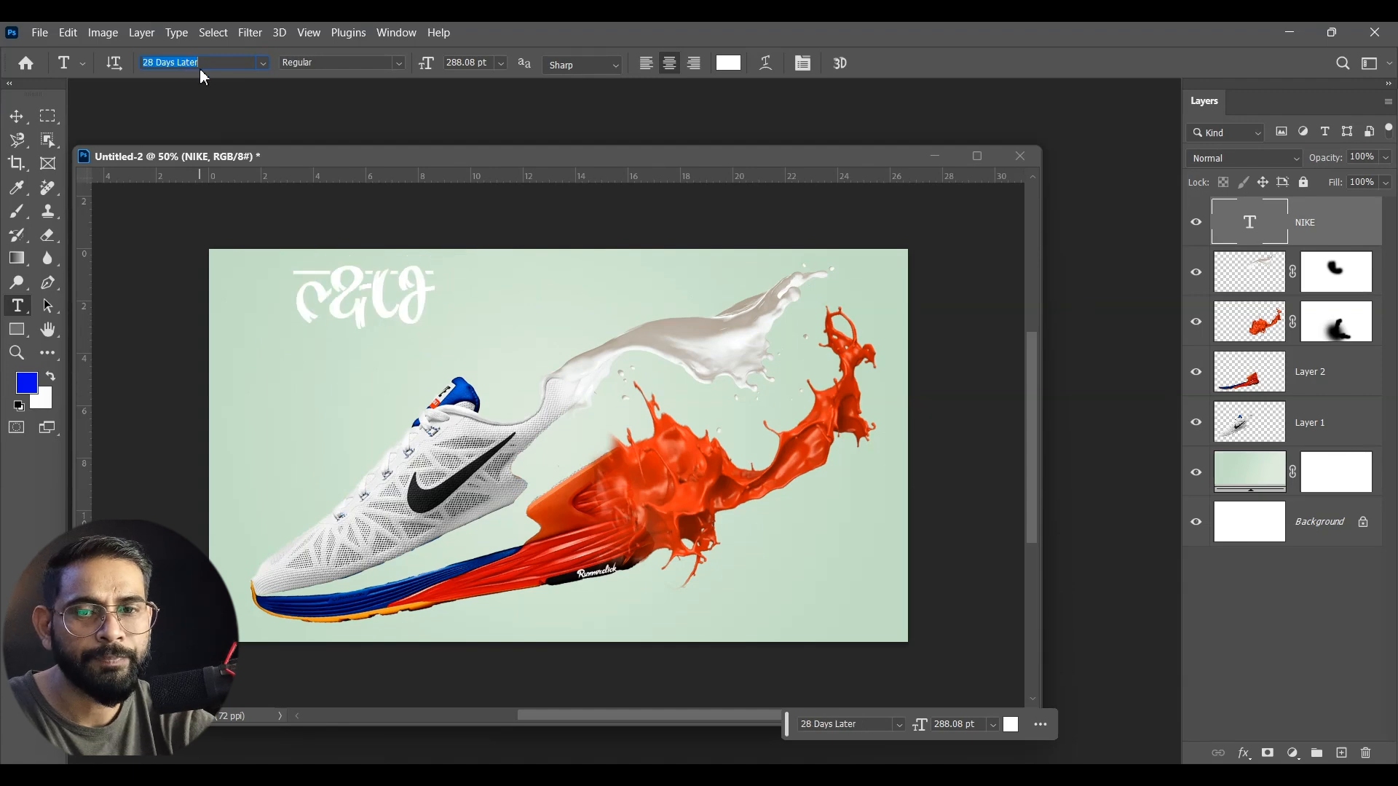
{"action": "key", "text": "Down"}
{"action": "key", "text": "Down"}
{"action": "key", "text": "Down"}
{"action": "key", "text": "v"}
{"action": "mouse_move", "coordinate": [371, 352]}
{"action": "left_mouse_down"}
{"action": "mouse_move", "coordinate": [369, 326]}
{"action": "mouse_move", "coordinate": [388, 325]}
{"action": "left_mouse_up"}
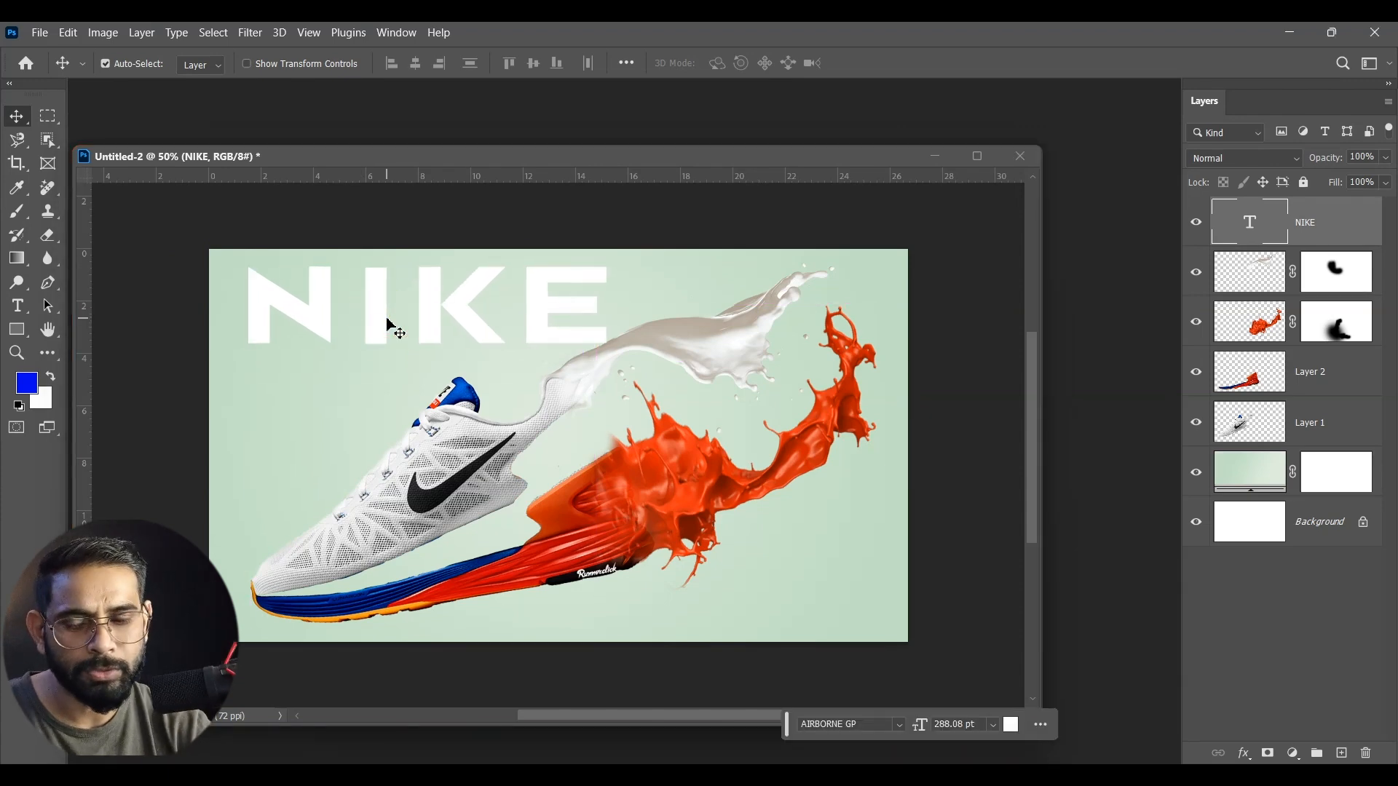
- Tighten the NIKE text's tracking to -240 and apply Faux Italic
{"action": "left_click", "coordinate": [396, 32]}
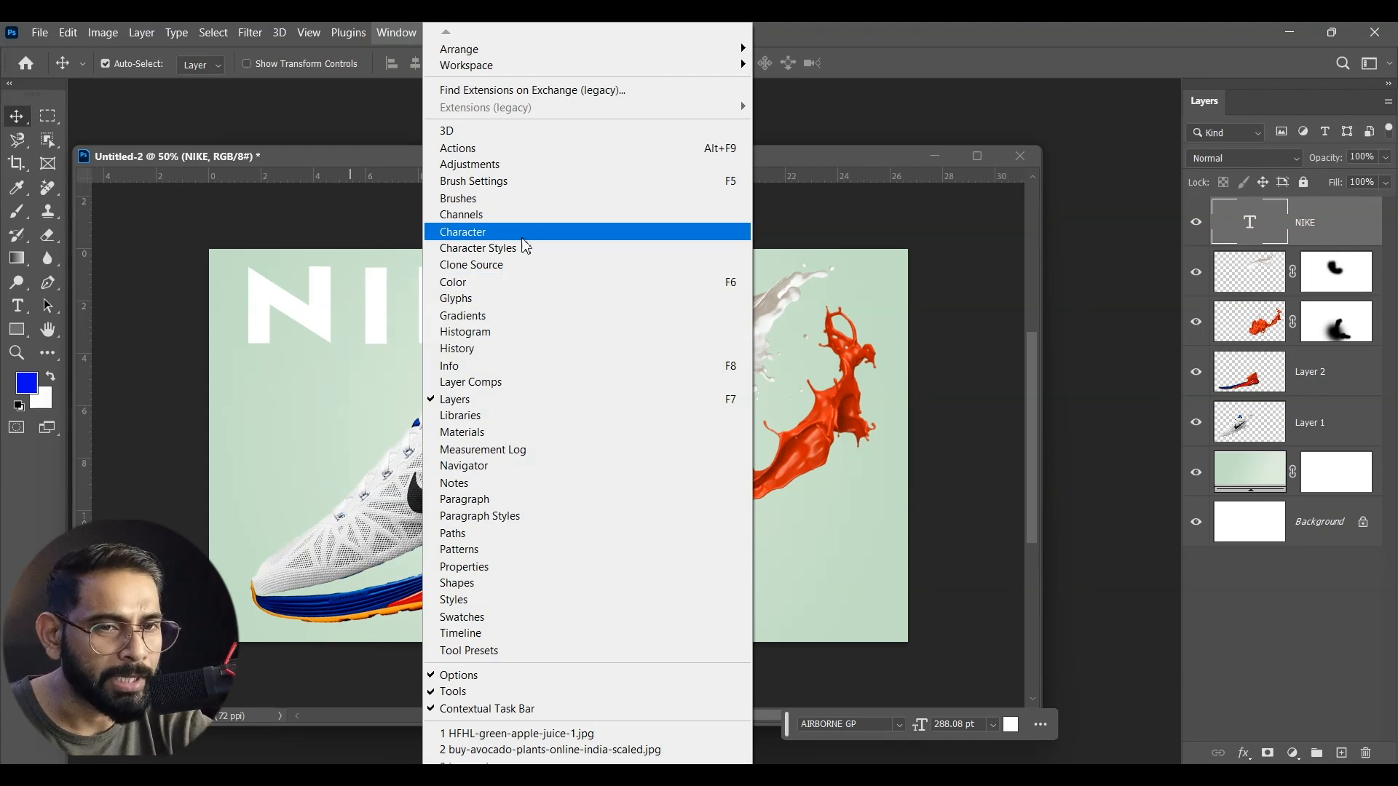
{"action": "left_click", "coordinate": [528, 233]}
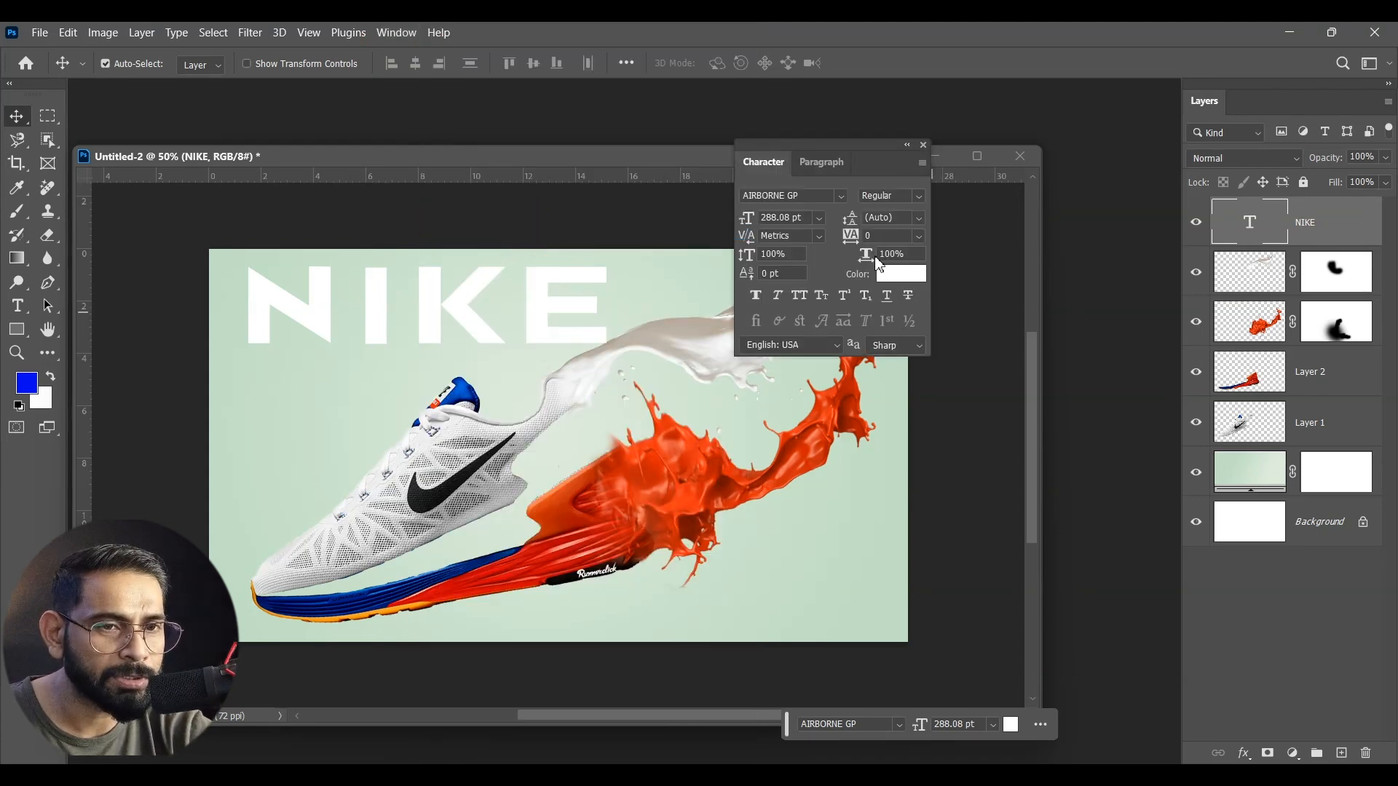
{"action": "key", "text": "ctrl+z"}
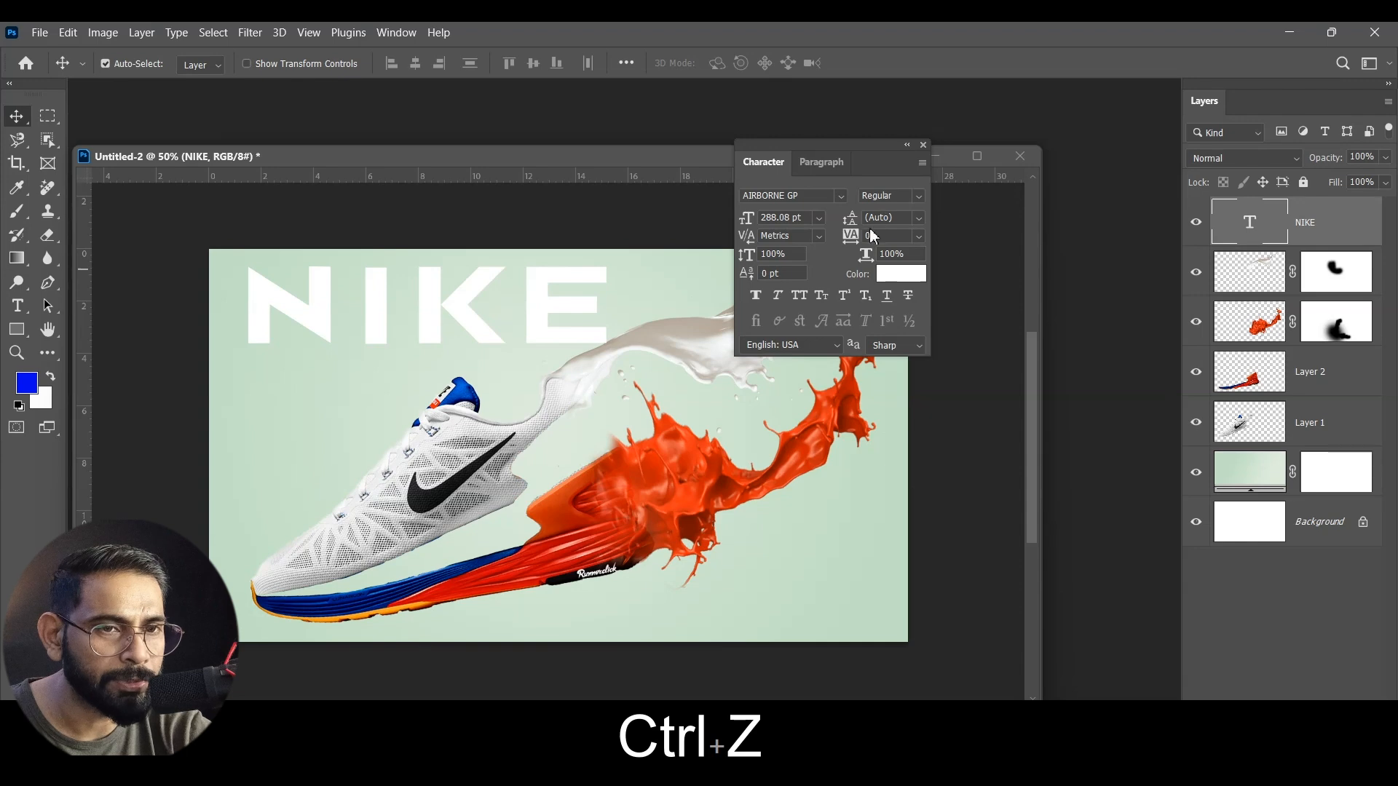
{"action": "left_click_drag", "start_coordinate": [852, 244], "coordinate": [772, 244]}
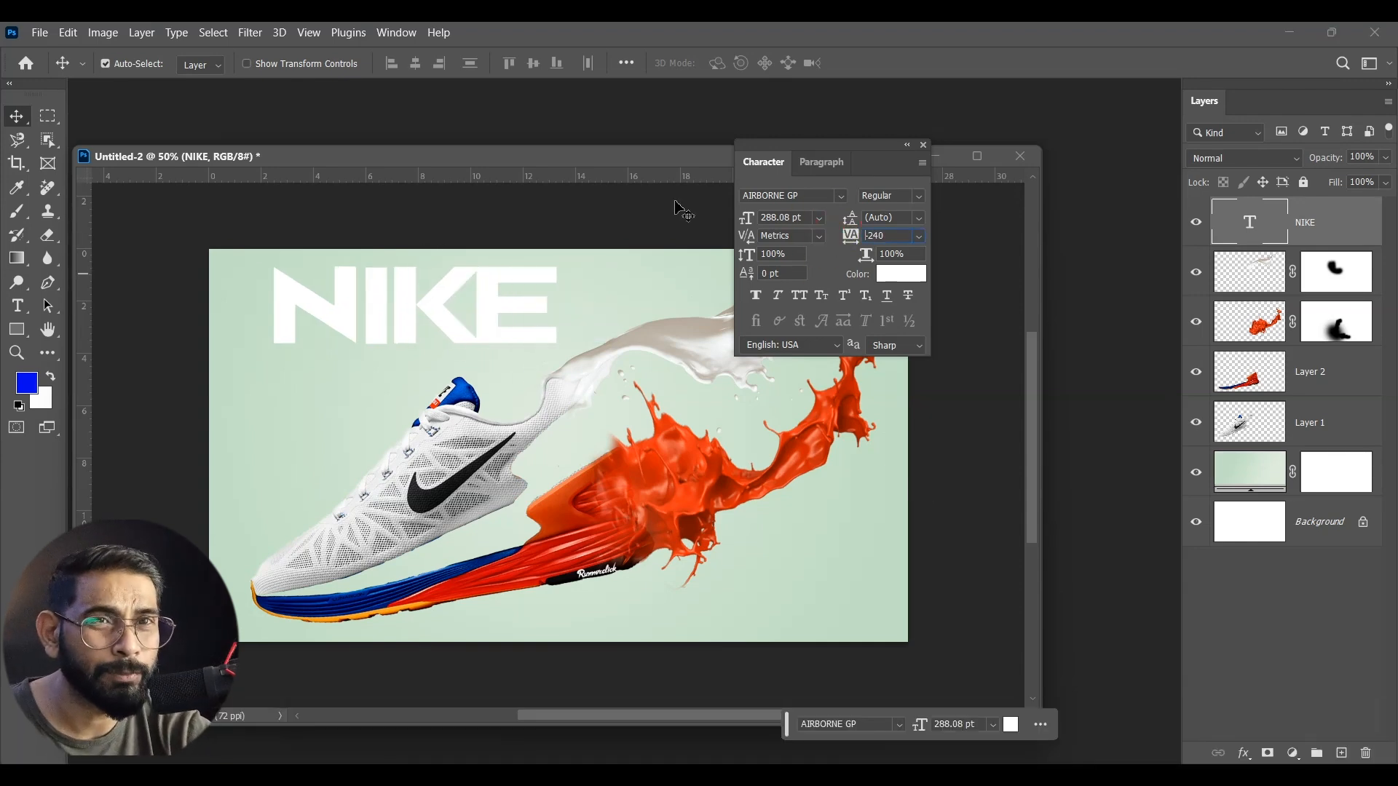
{"action": "left_click", "coordinate": [778, 294]}
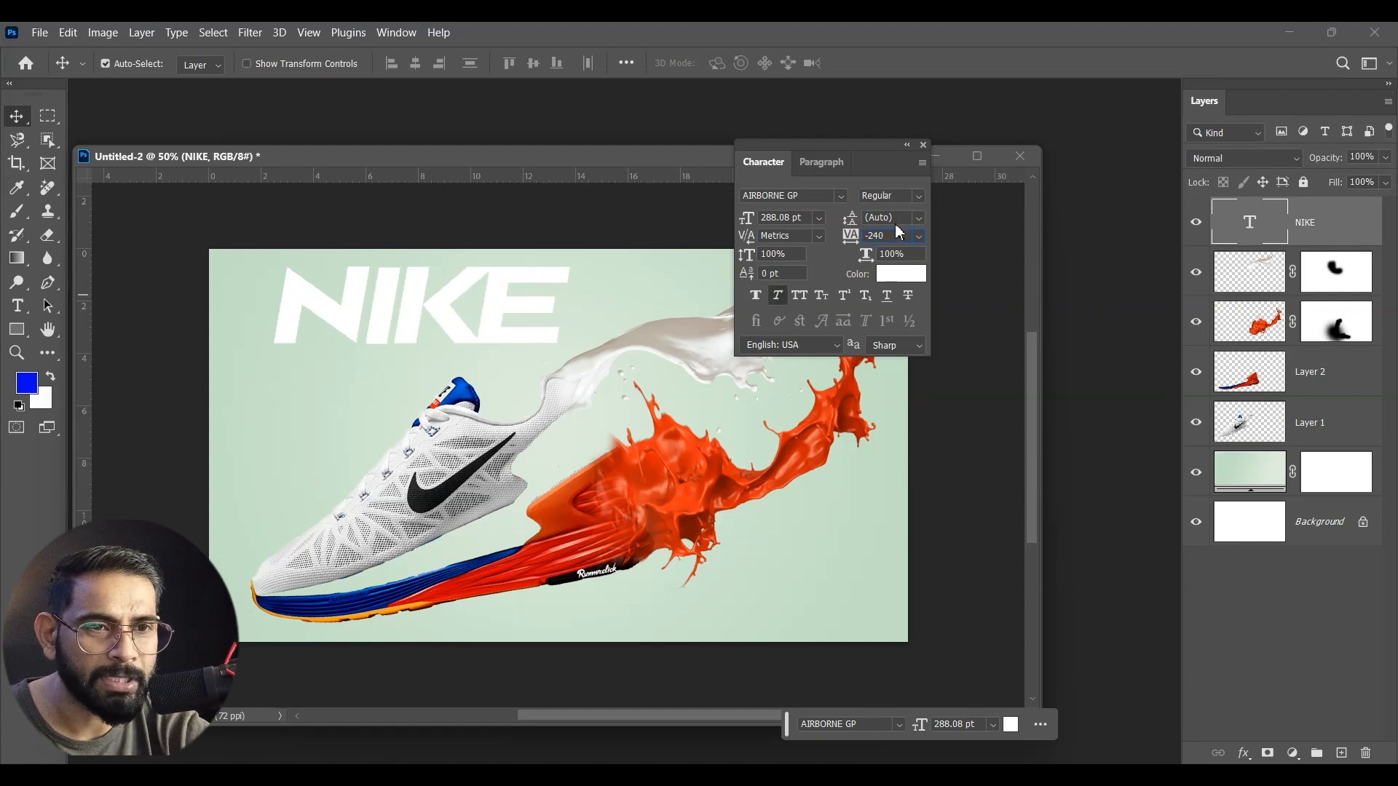
{"action": "left_click", "coordinate": [922, 144]}
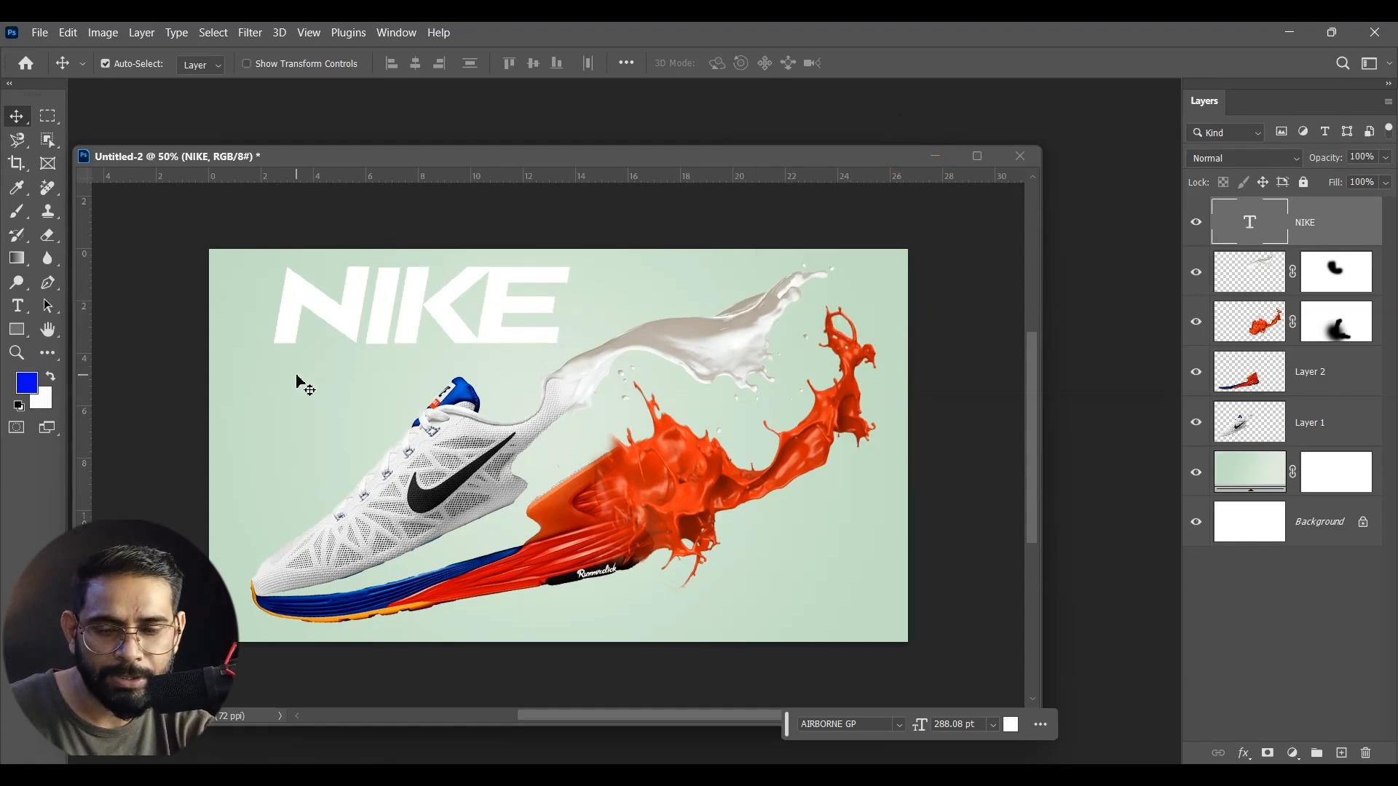
- Scale the NIKE text down to about 58% and place it in the canvas's upper-left corner, lined up with the shoe's toe
{"action": "key", "text": "ctrl+t"}
{"action": "left_click_drag", "start_coordinate": [567, 250], "coordinate": [389, 299]}
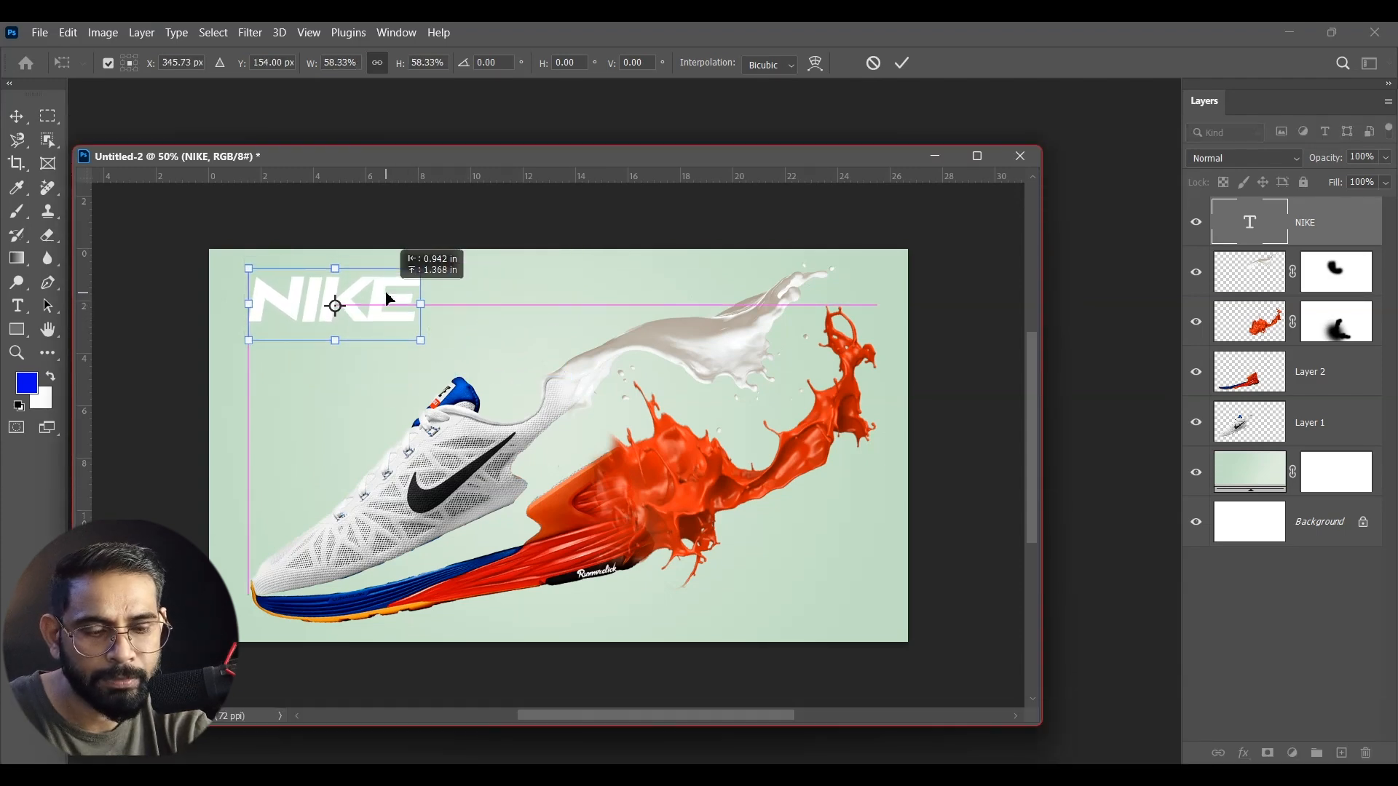
{"action": "left_click", "coordinate": [942, 724]}
- Copy the black Nike swoosh from its open PNG document into the Untitled-2 shoe composition and minimize the source document
{"action": "mouse_move", "coordinate": [951, 771]}
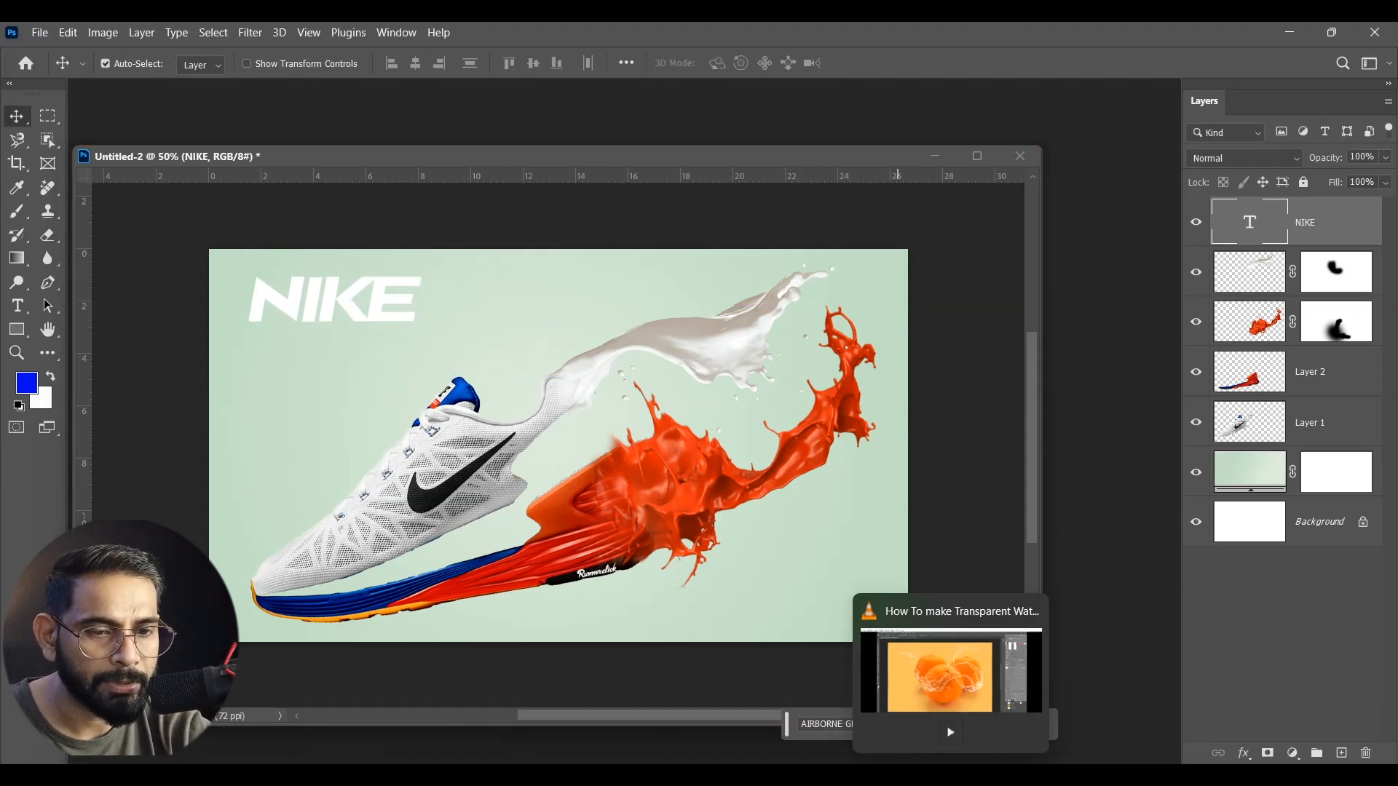
{"action": "mouse_move", "coordinate": [1189, 772]}
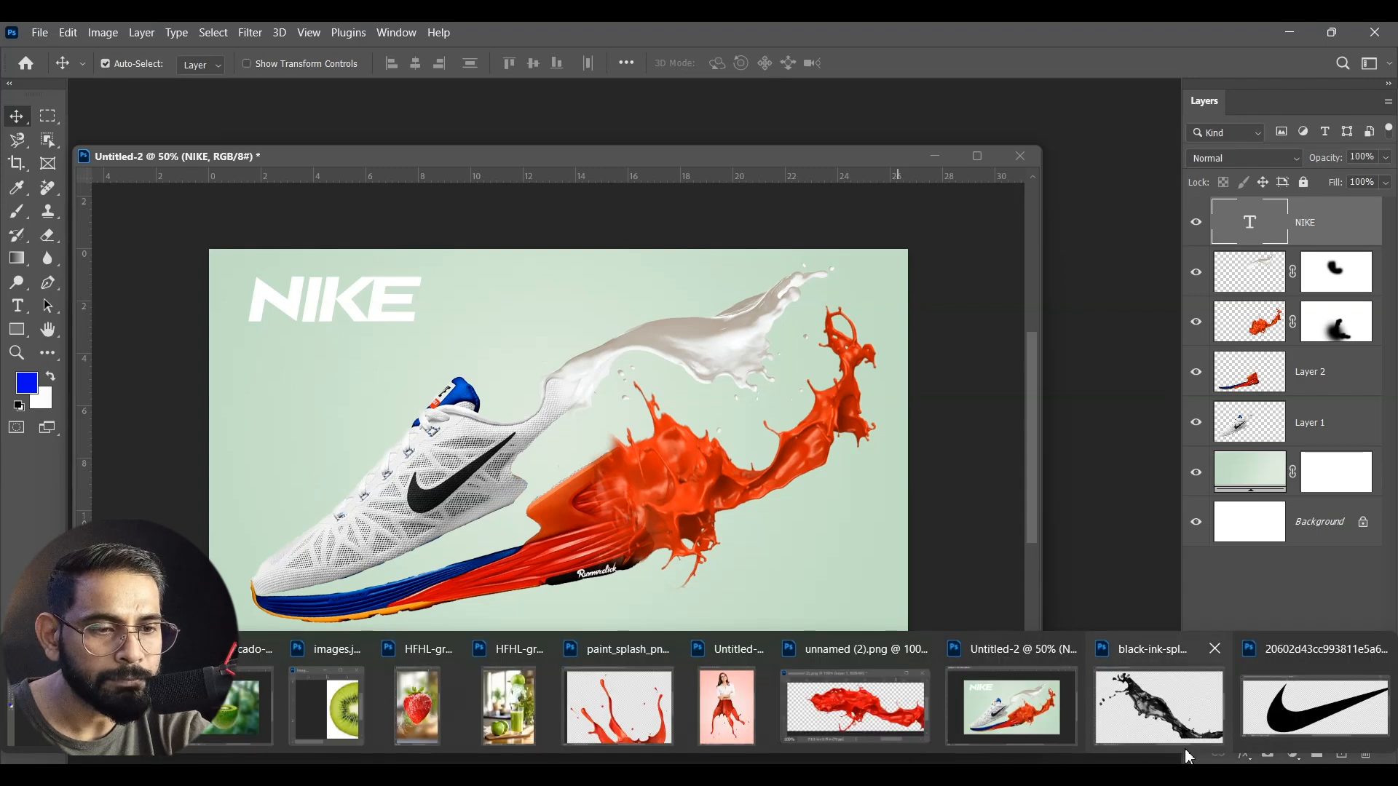
{"action": "left_click", "coordinate": [1303, 702]}
{"action": "left_click_drag", "start_coordinate": [466, 626], "coordinate": [393, 352]}
{"action": "left_click", "coordinate": [563, 446]}
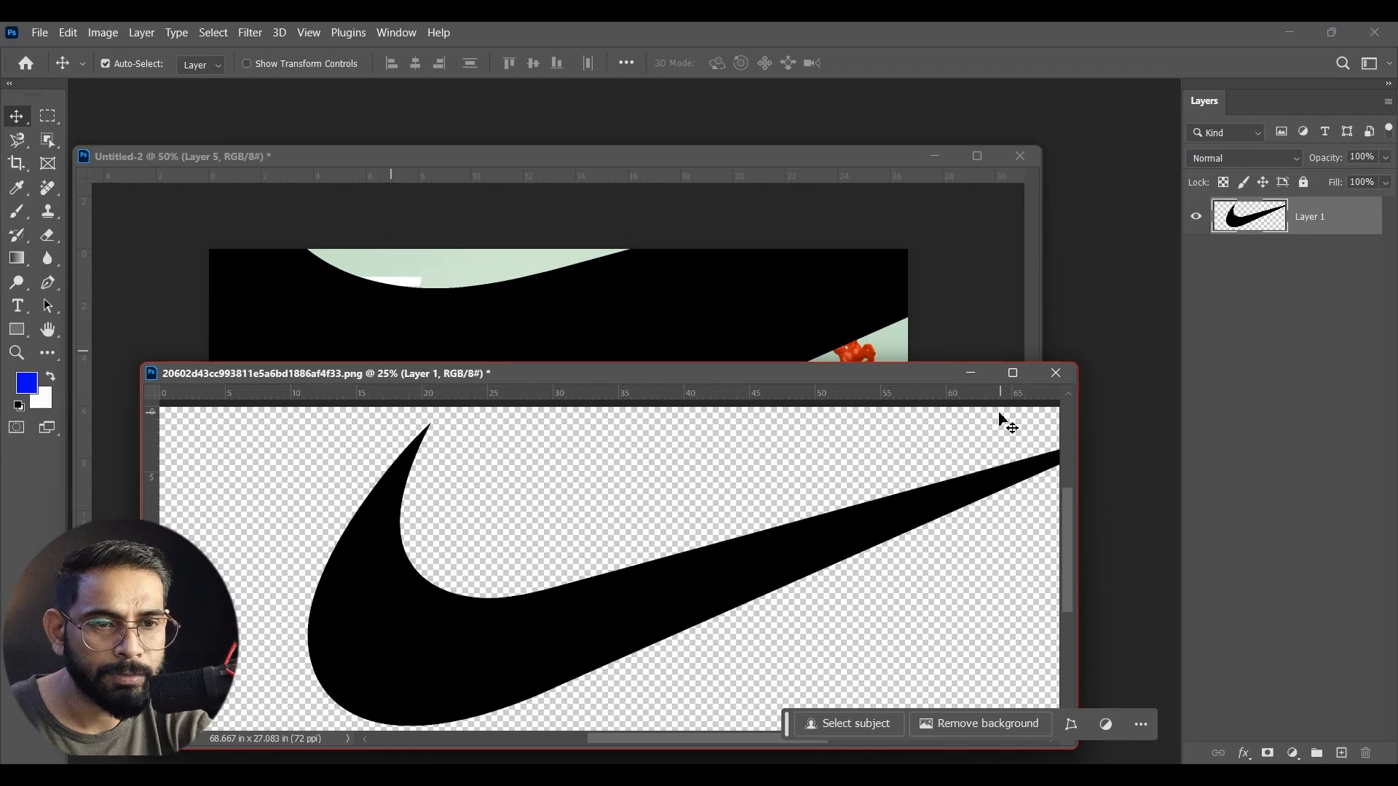
{"action": "left_click", "coordinate": [974, 378]}
- Scale the black swoosh down to roughly the NIKE text's width and place it directly beneath the word, left edges aligned
{"action": "left_click_drag", "start_coordinate": [624, 378], "coordinate": [597, 434]}
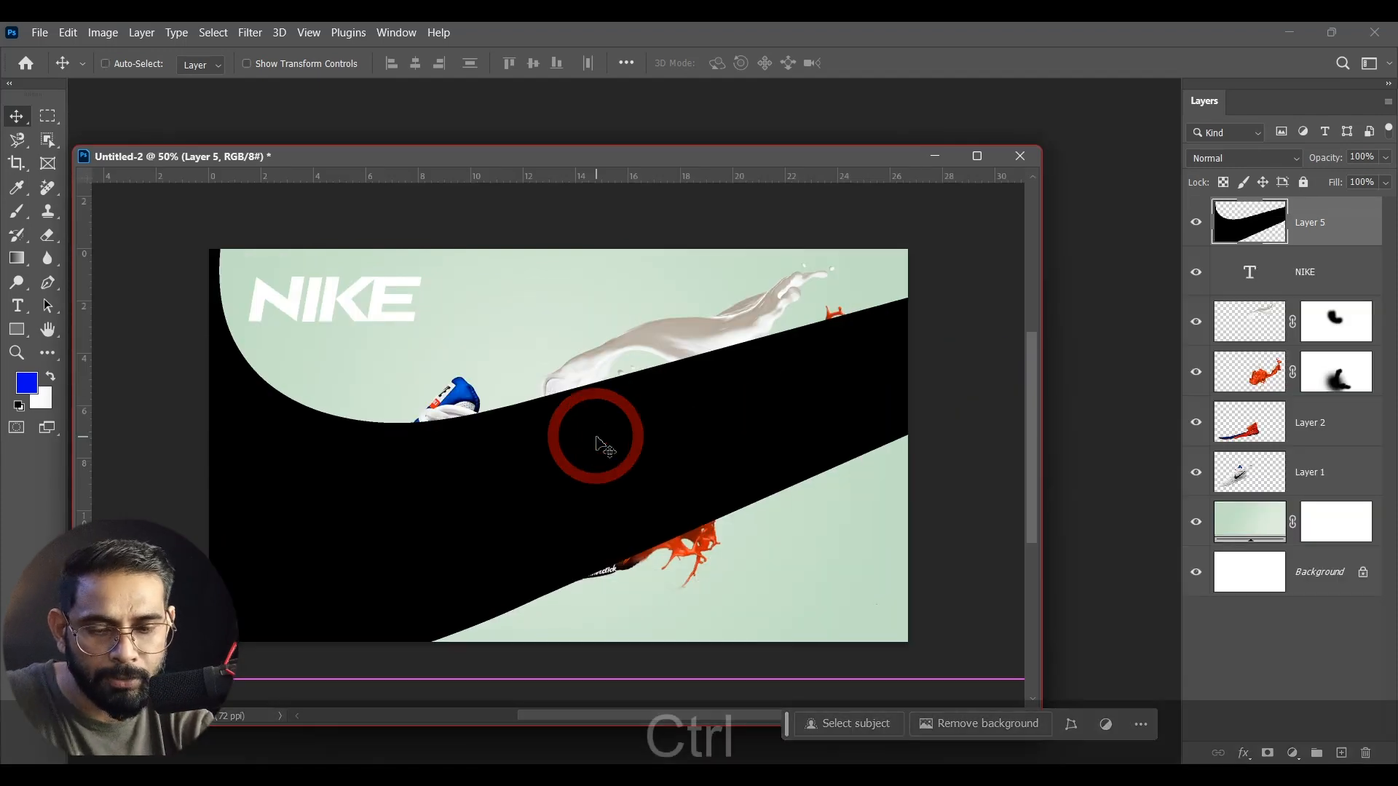
{"action": "key", "text": "ctrl+t"}
{"action": "mouse_move", "coordinate": [741, 423]}
{"action": "left_mouse_down"}
{"action": "mouse_move", "coordinate": [381, 556]}
{"action": "mouse_move", "coordinate": [430, 565]}
{"action": "mouse_move", "coordinate": [452, 490]}
{"action": "mouse_move", "coordinate": [988, 346]}
{"action": "left_mouse_up"}
{"action": "left_click_drag", "start_coordinate": [877, 322], "coordinate": [639, 355]}
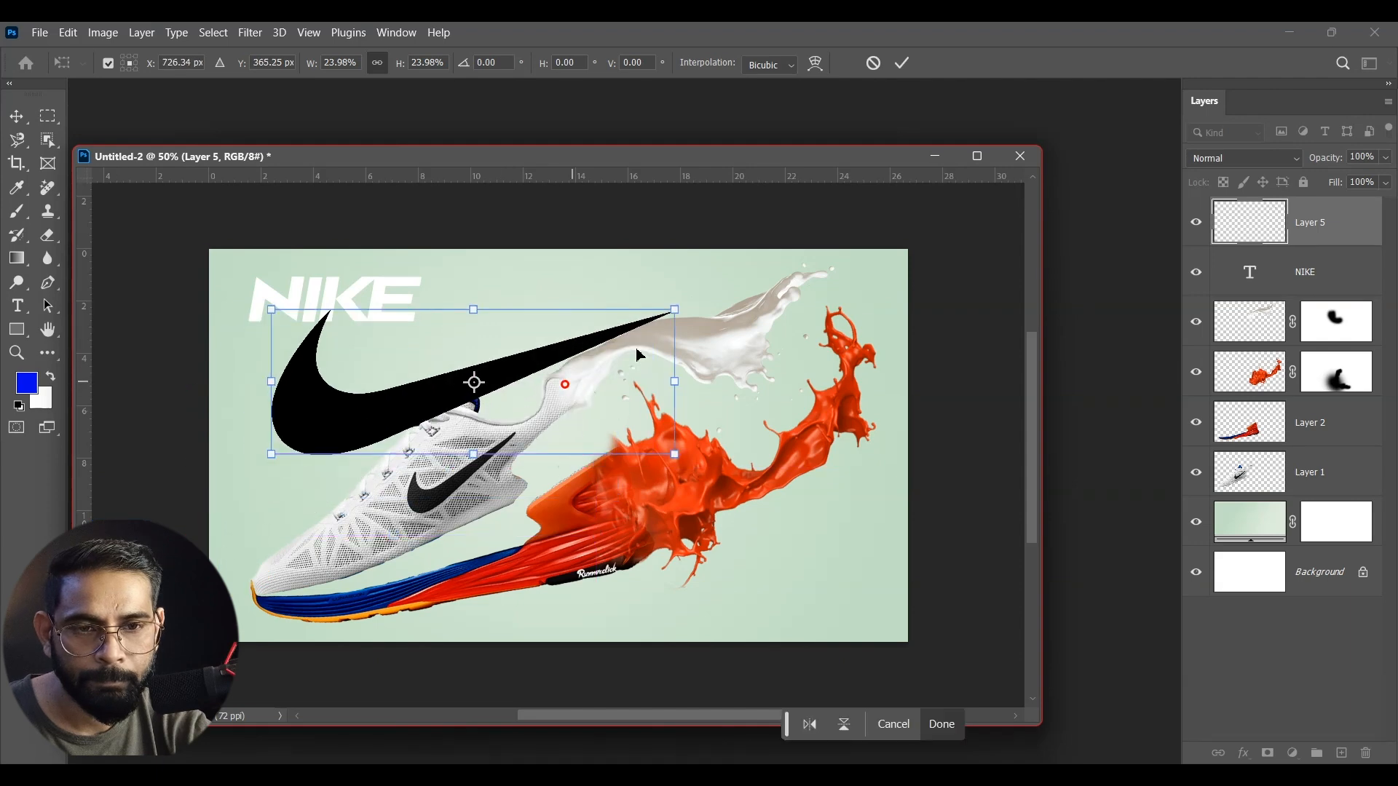
{"action": "left_click_drag", "start_coordinate": [687, 306], "coordinate": [470, 377]}
{"action": "left_click_drag", "start_coordinate": [346, 423], "coordinate": [343, 380]}
{"action": "key", "text": "Return"}
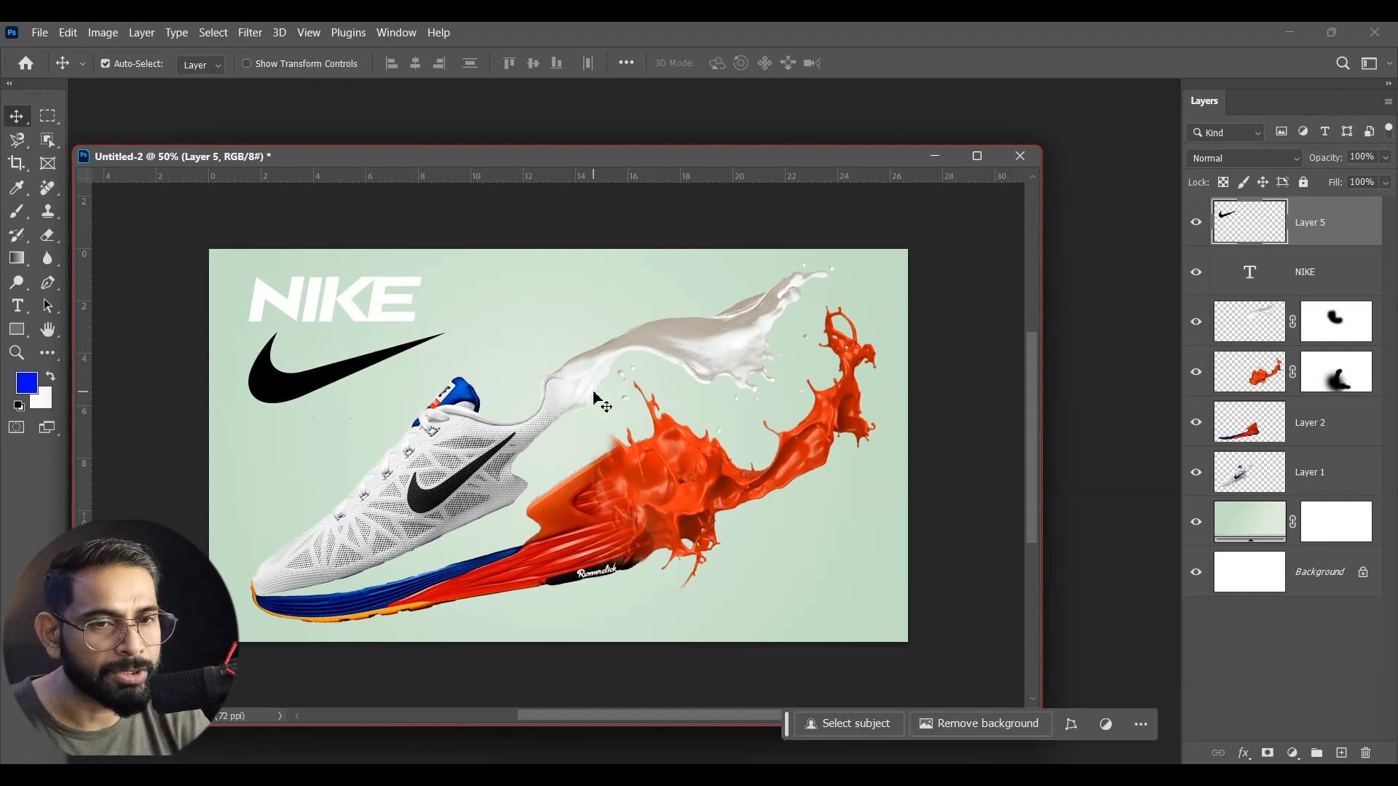